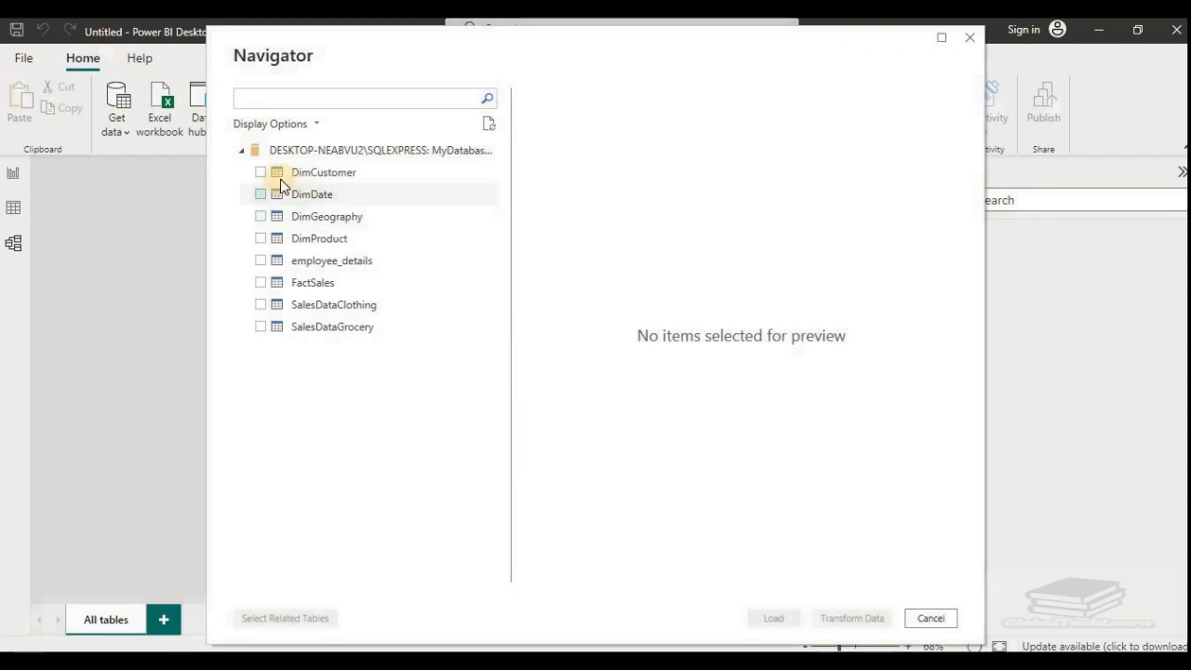
Step: Load the DimCustomer, DimDate, DimProduct and FactSales tables from the SQL database using the Import connection mode
left_click(261, 172)
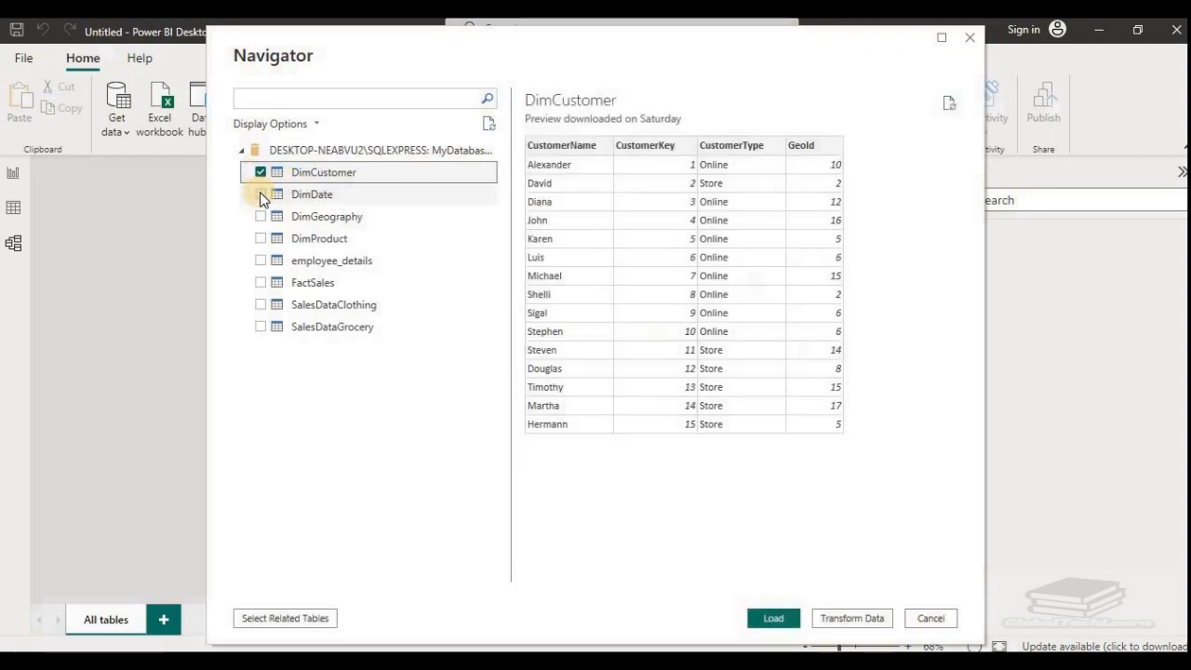
left_click(259, 193)
left_click(262, 239)
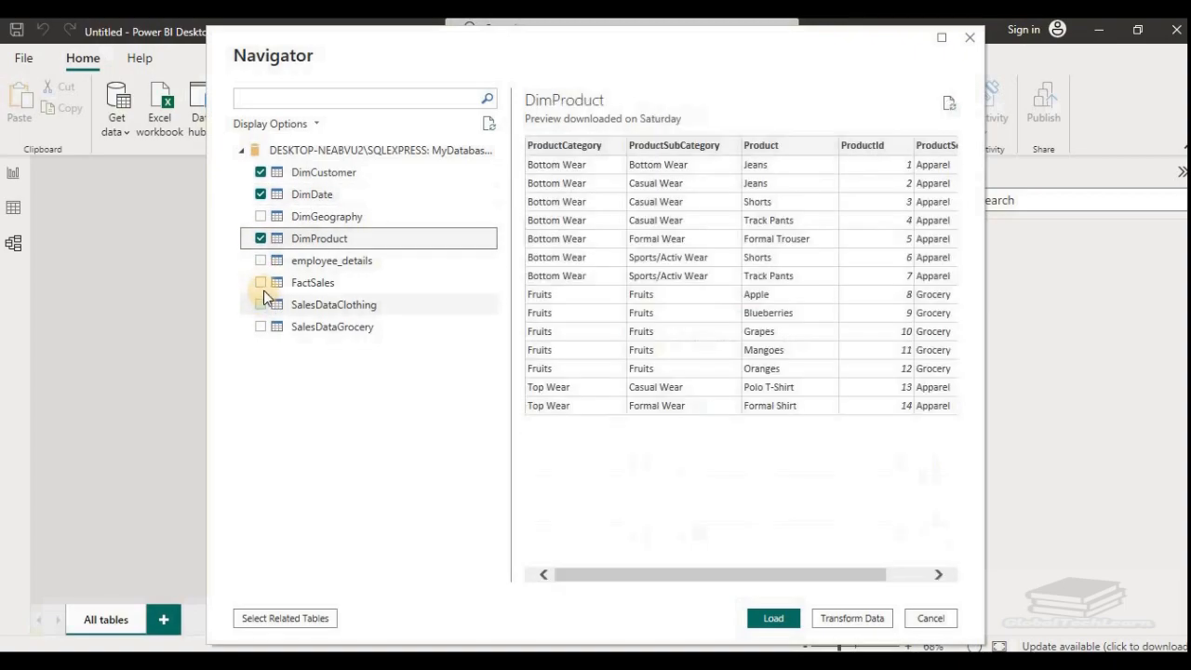
left_click(262, 283)
left_click(772, 616)
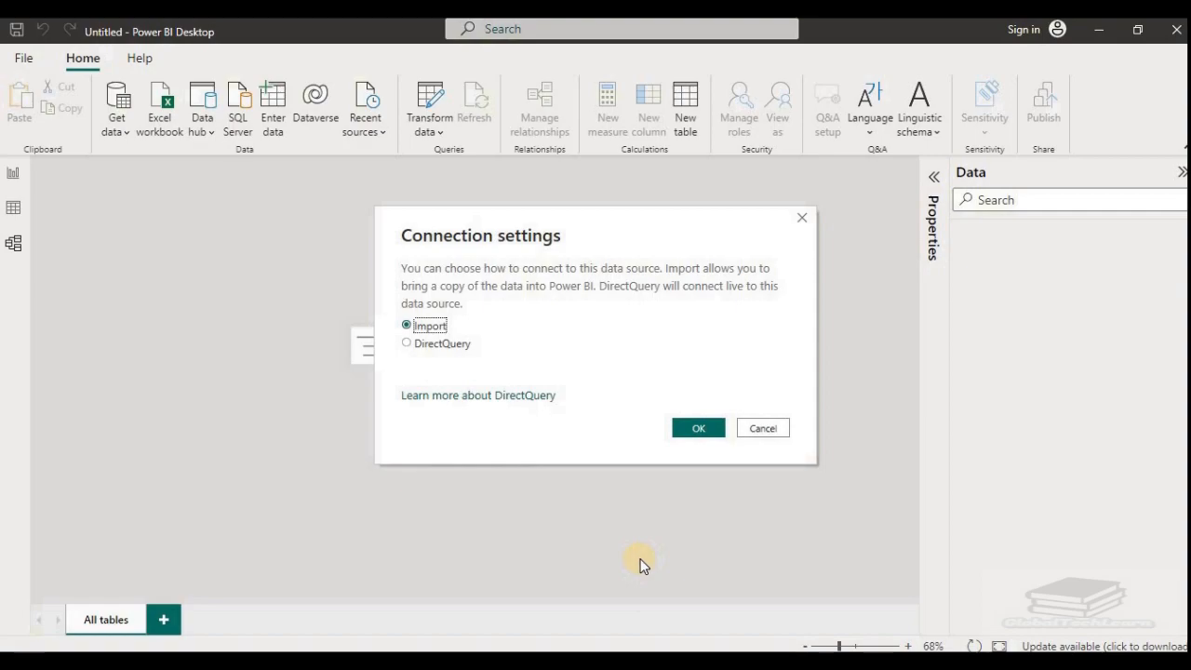
left_click(693, 431)
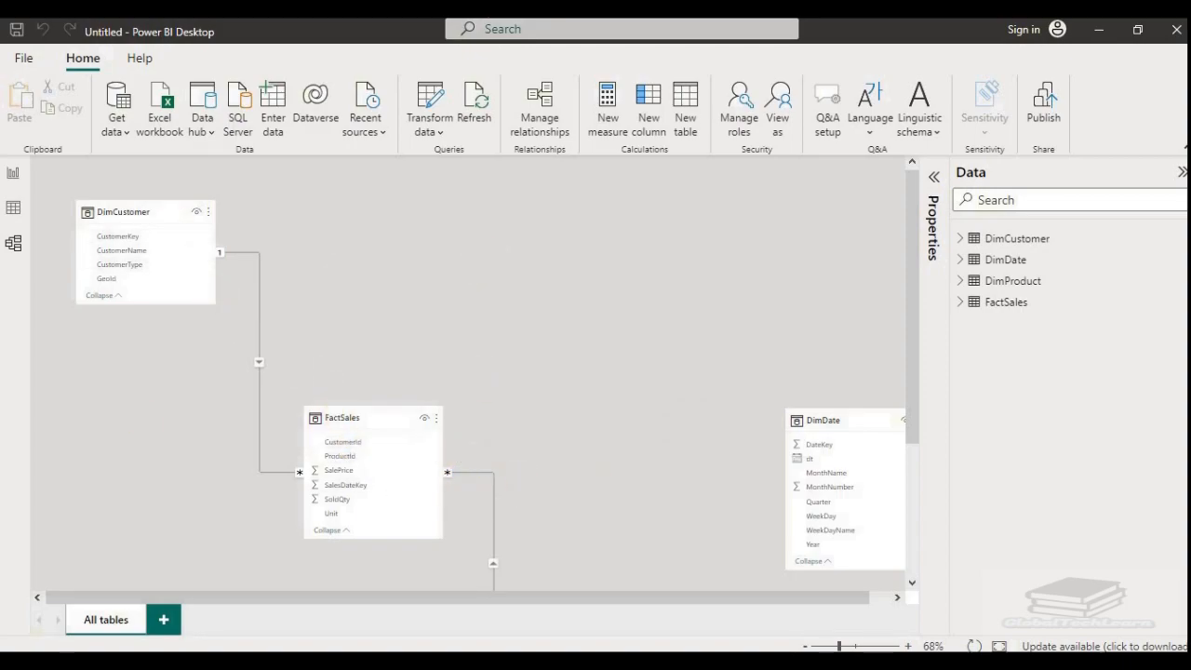
Step: Look over the empty report page and inspect the data rows of the DimCustomer, DimDate and DimProduct tables
left_click(19, 180)
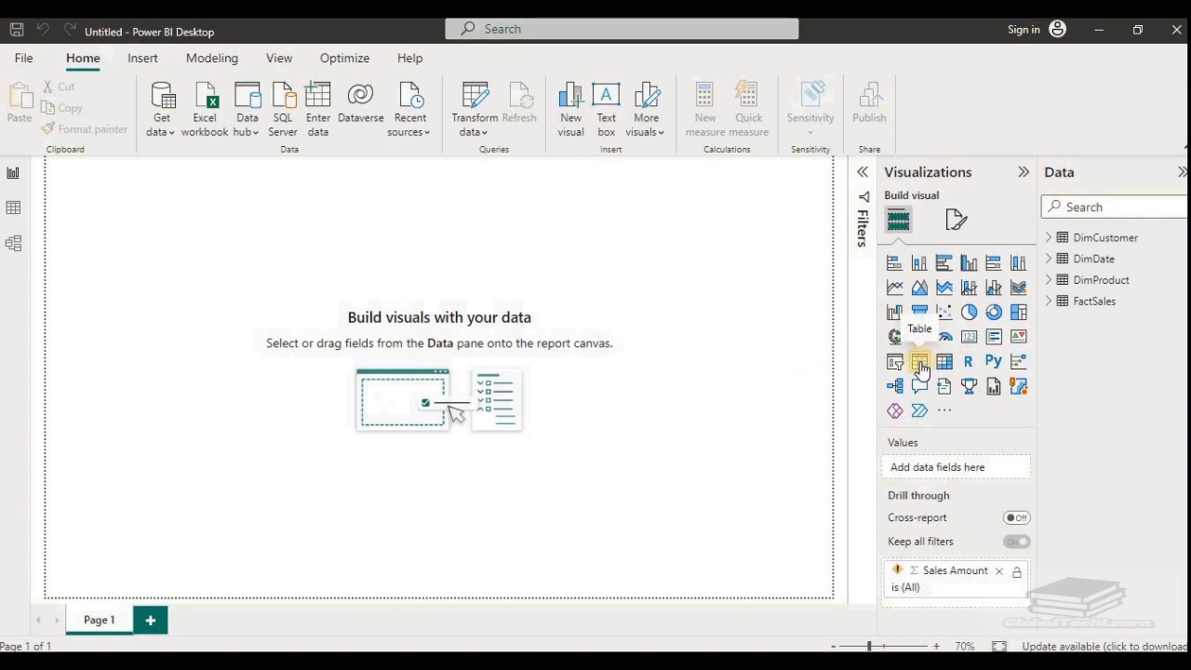
left_click(9, 222)
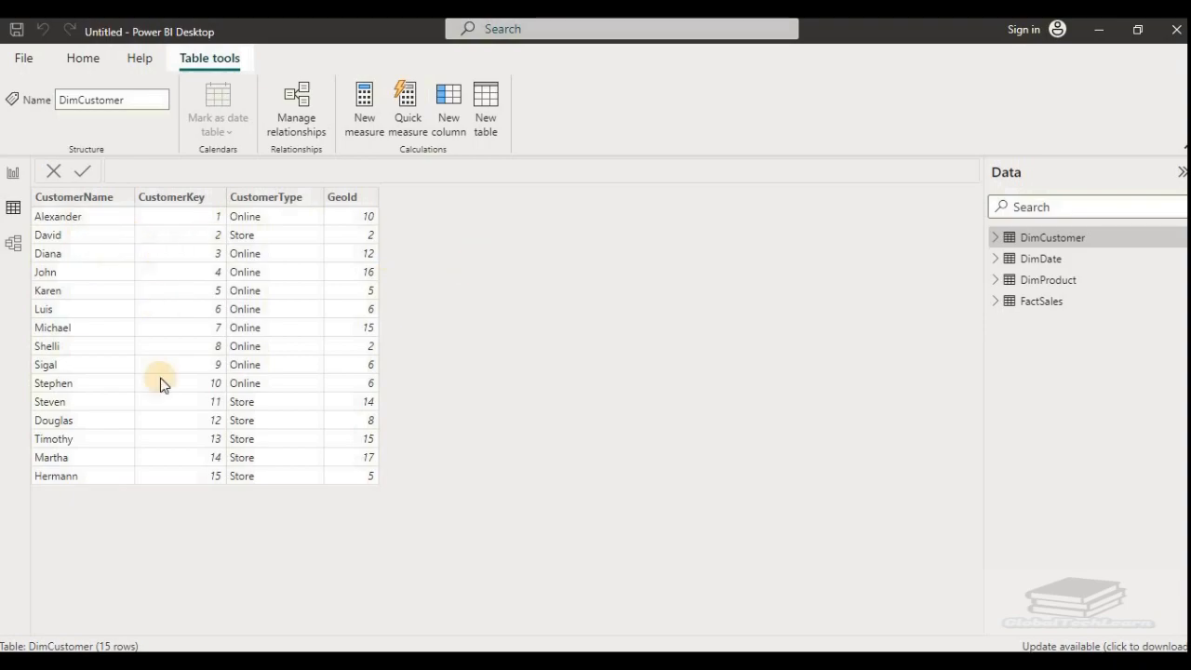
left_click(1059, 265)
left_click(1036, 279)
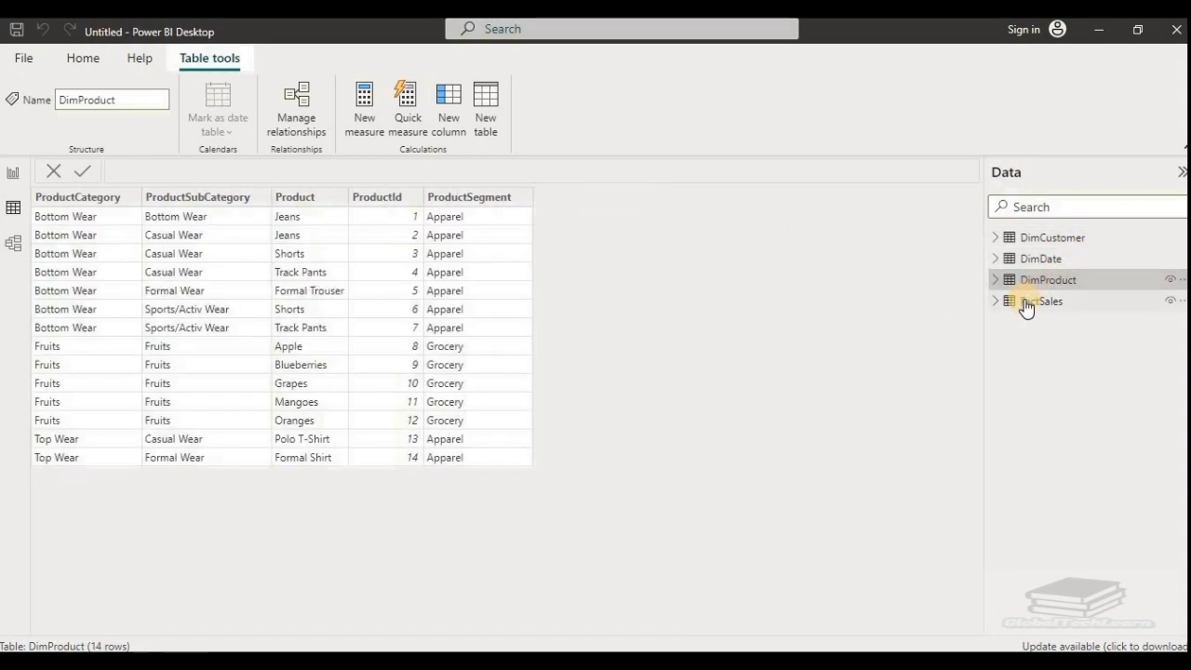
Step: Rearrange the model diagram with FactSales beside DimCustomer, DimDate on the far side of FactSales, and DimProduct below DimCustomer
left_click(11, 244)
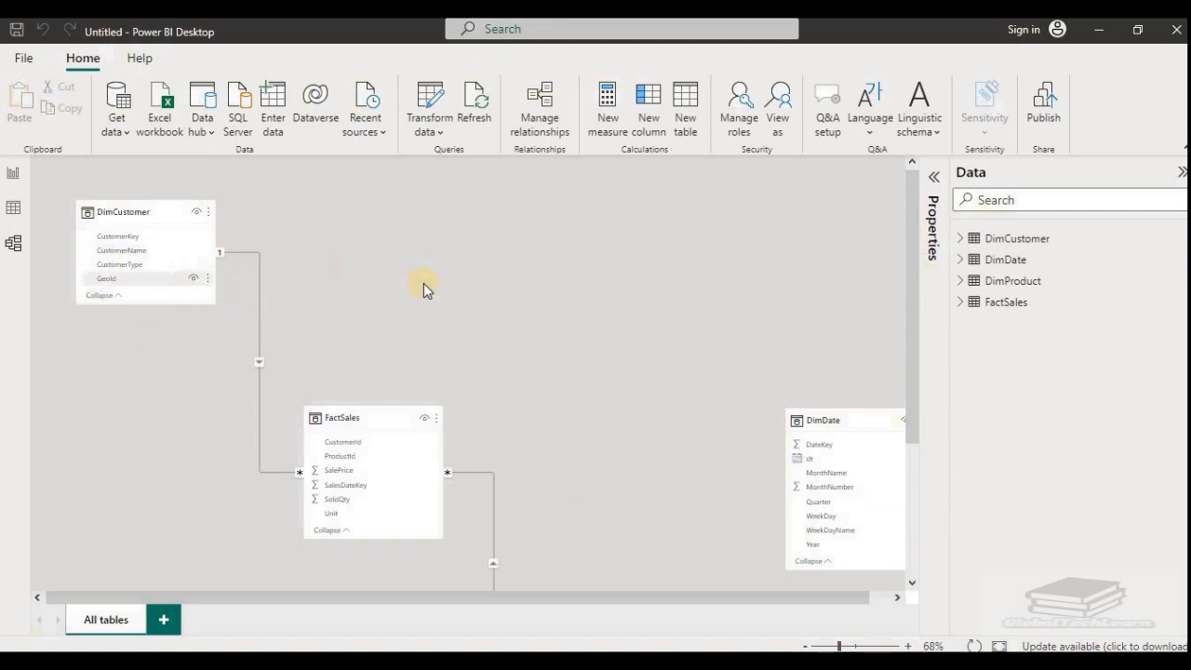
left_click(369, 423)
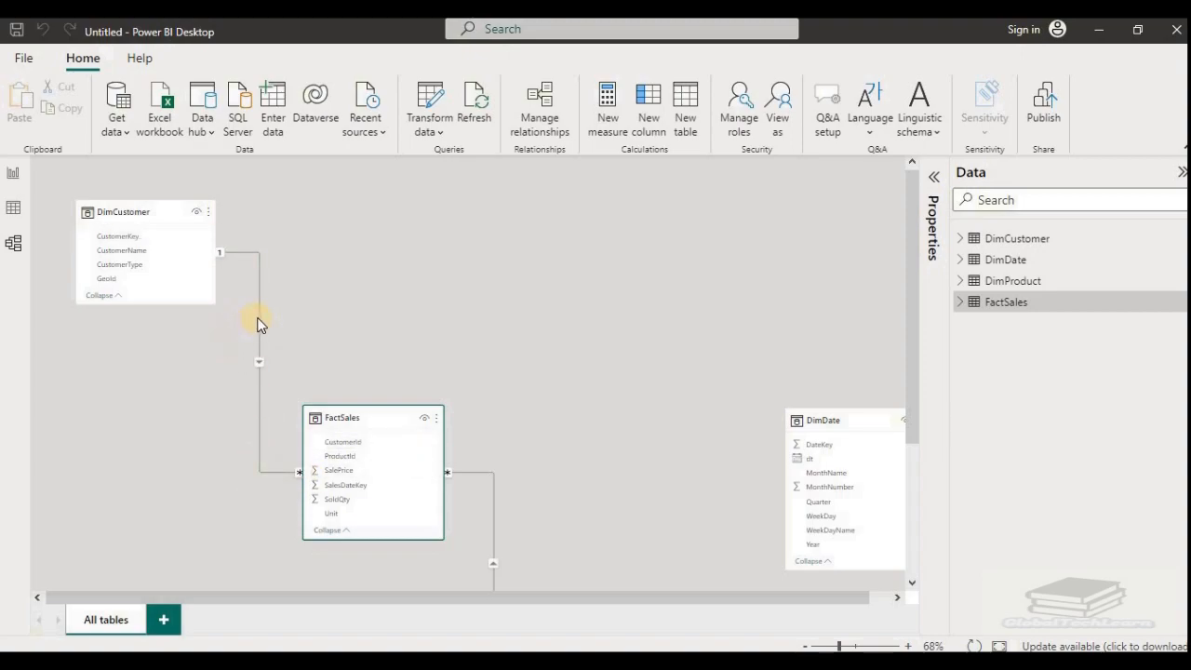
left_click(341, 308)
scroll(335, 297, "down", 1)
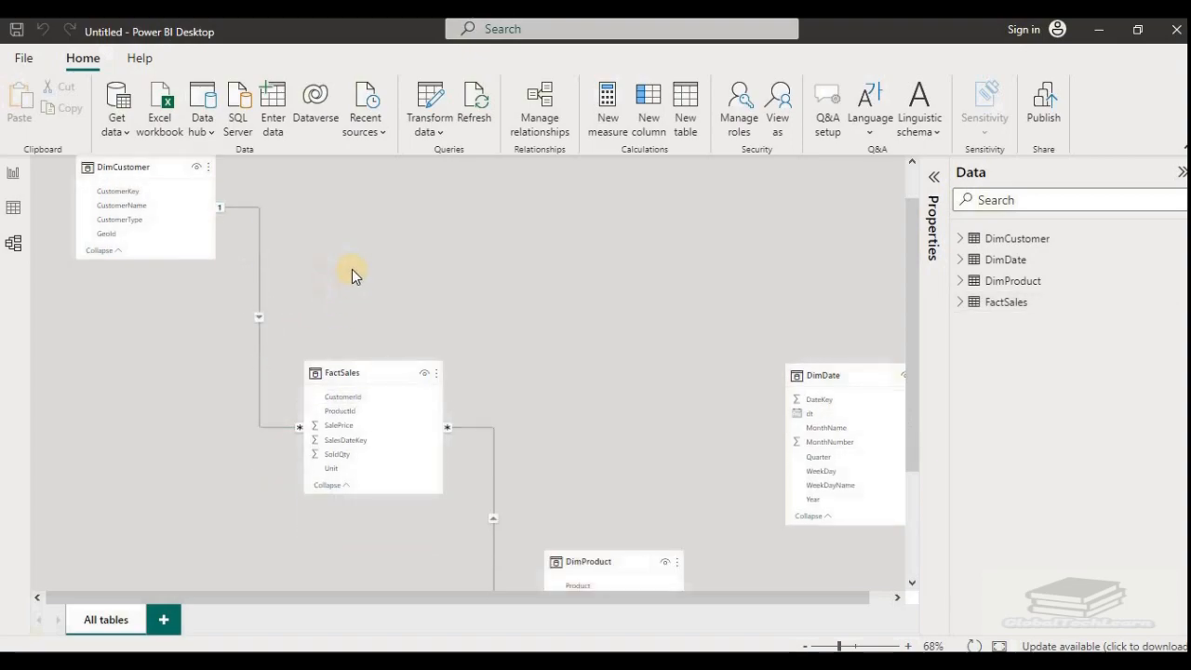
scroll(351, 269, "up", 1)
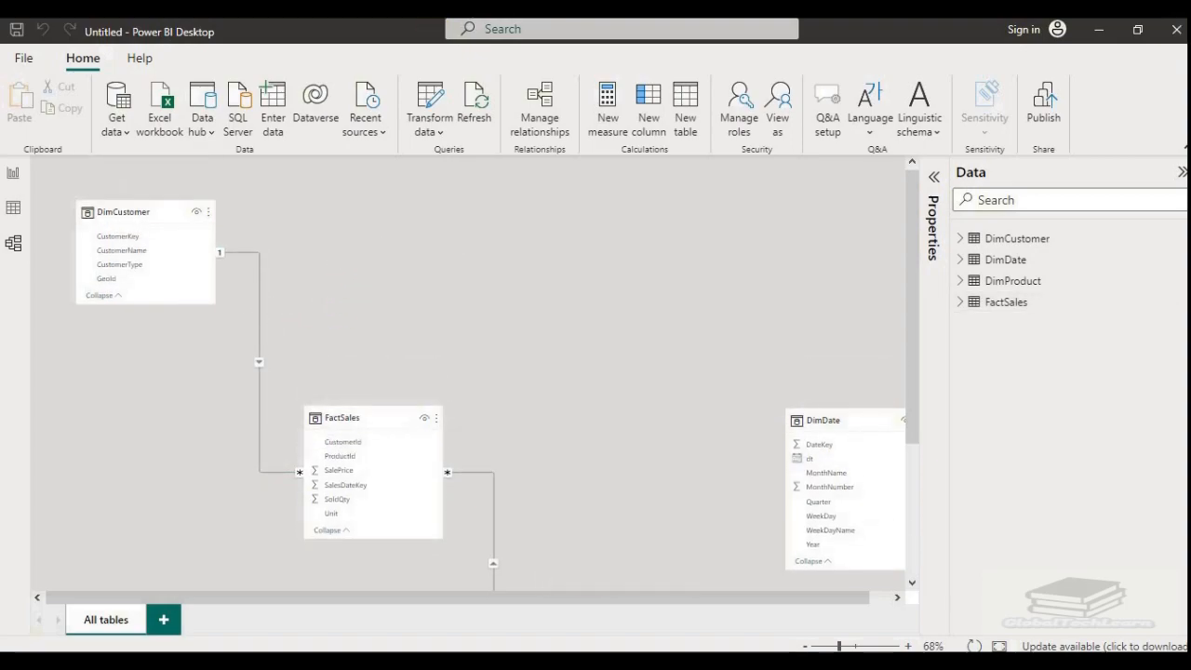
left_click_drag(350, 414, 547, 227)
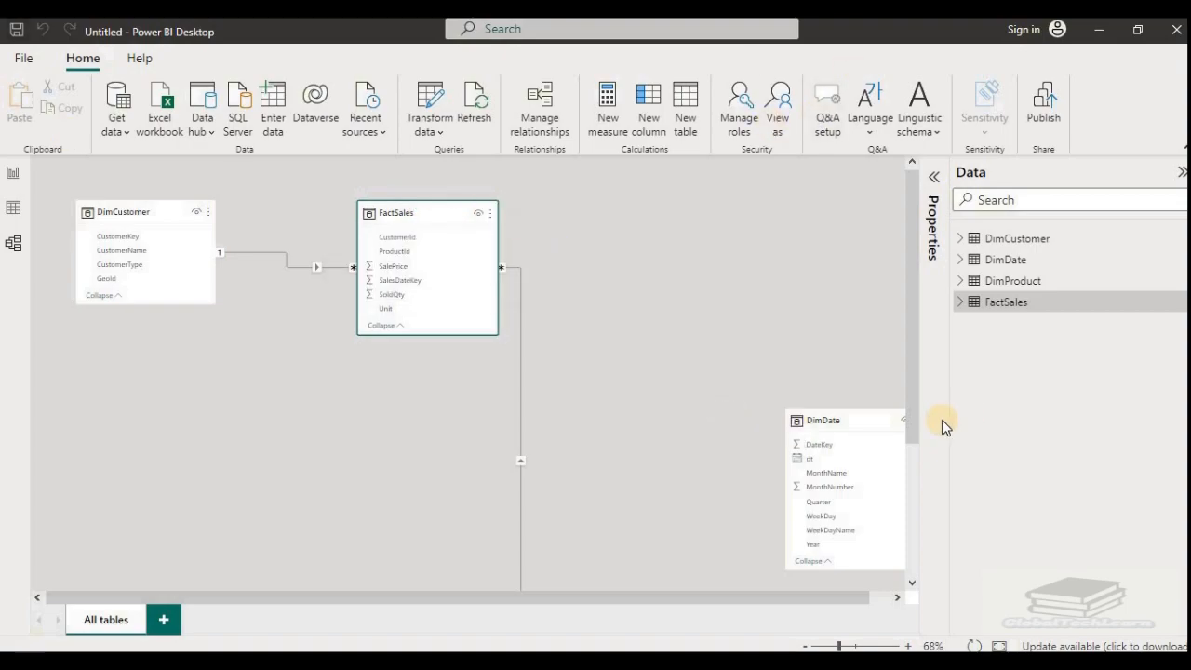
left_click_drag(840, 420, 696, 200)
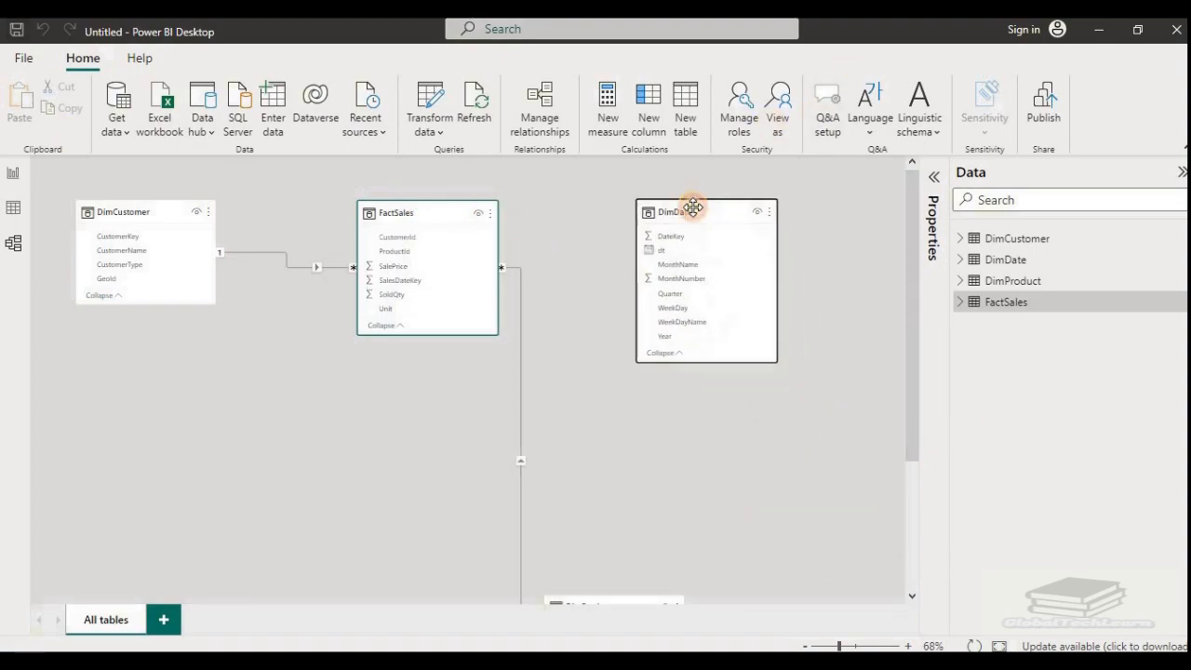
scroll(623, 378, "down", 3)
left_click_drag(603, 411, 171, 485)
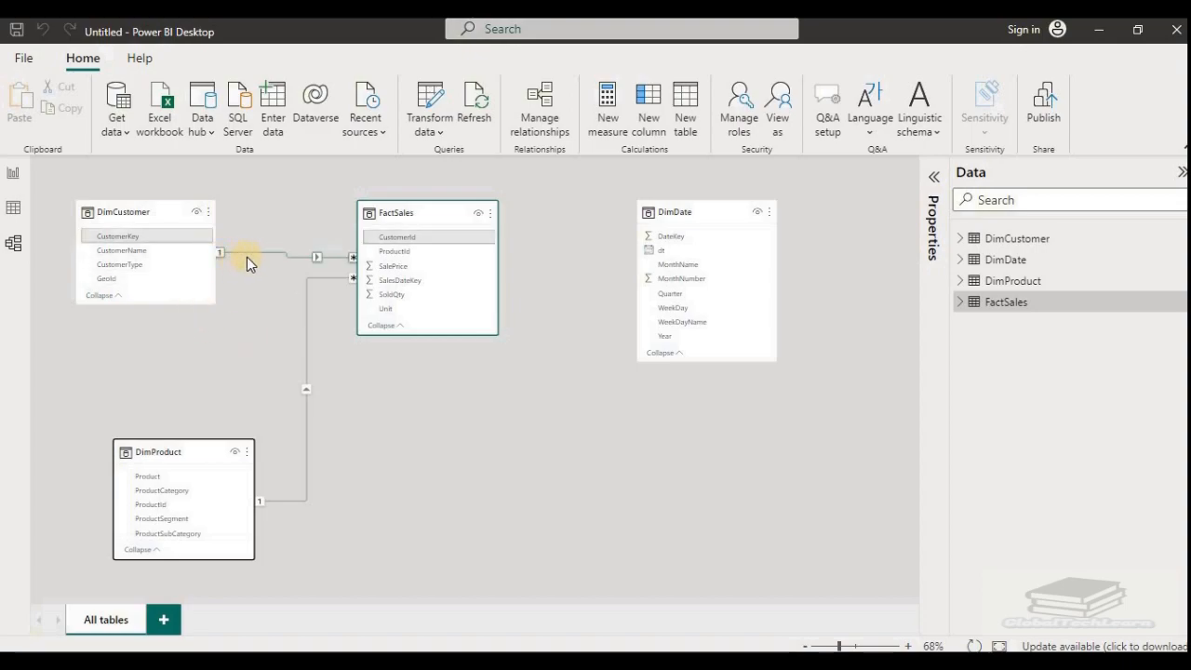
Step: Delete the relationships linking FactSales to DimProduct and to DimCustomer
right_click(306, 350)
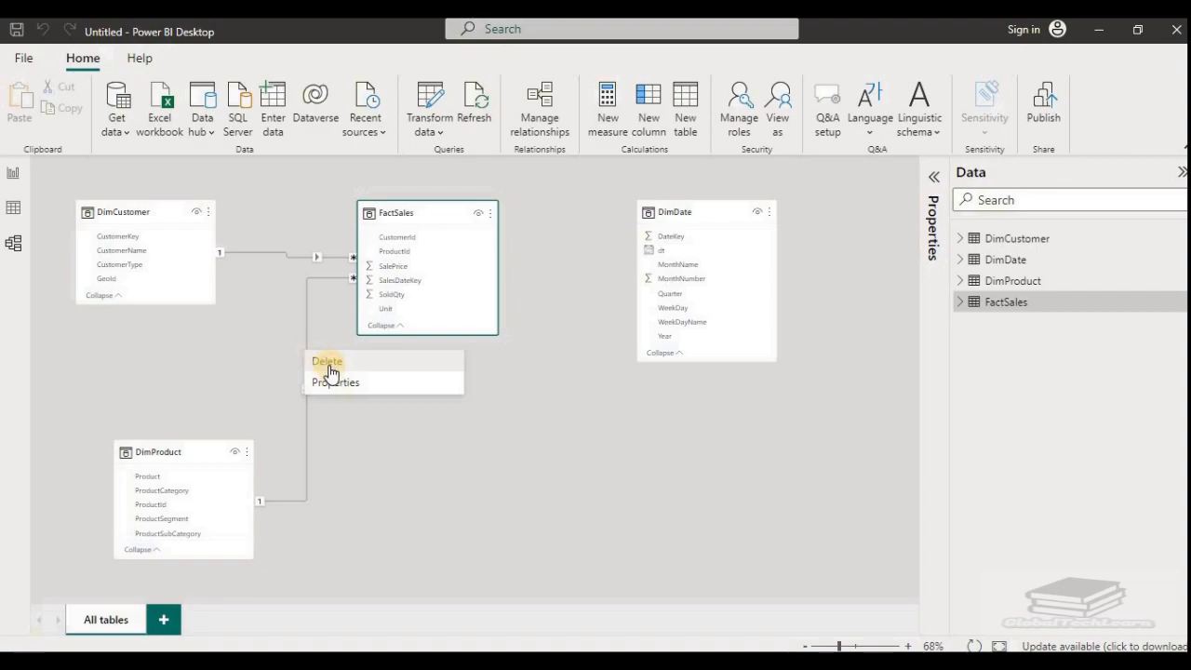
left_click(329, 364)
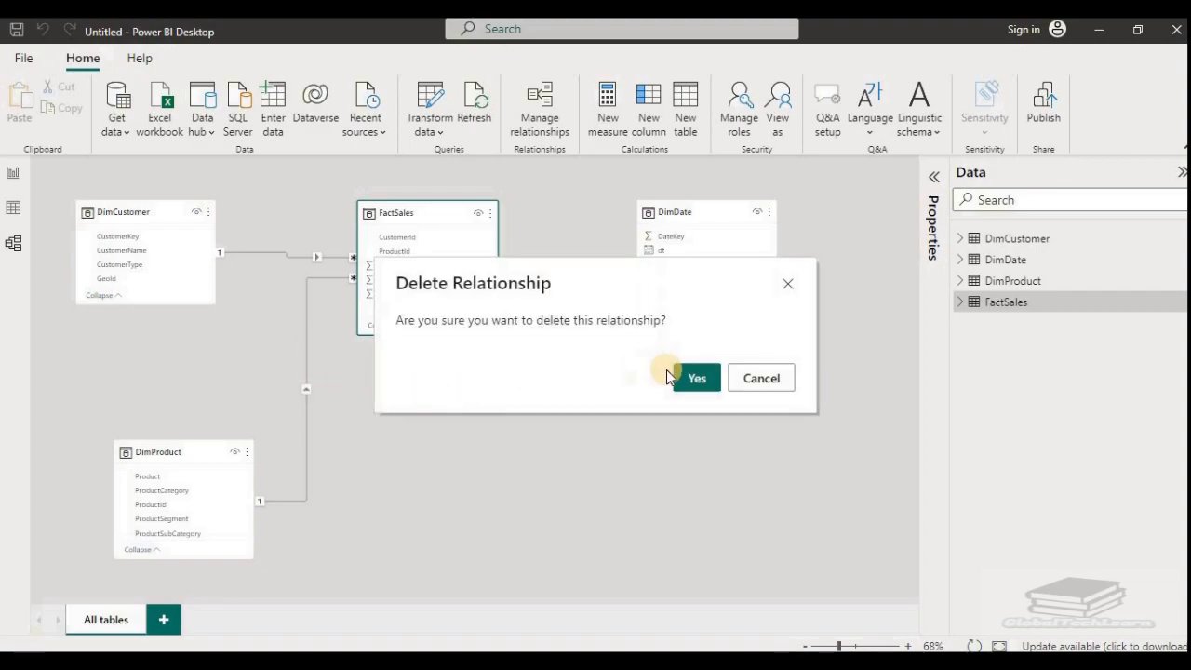
left_click(698, 377)
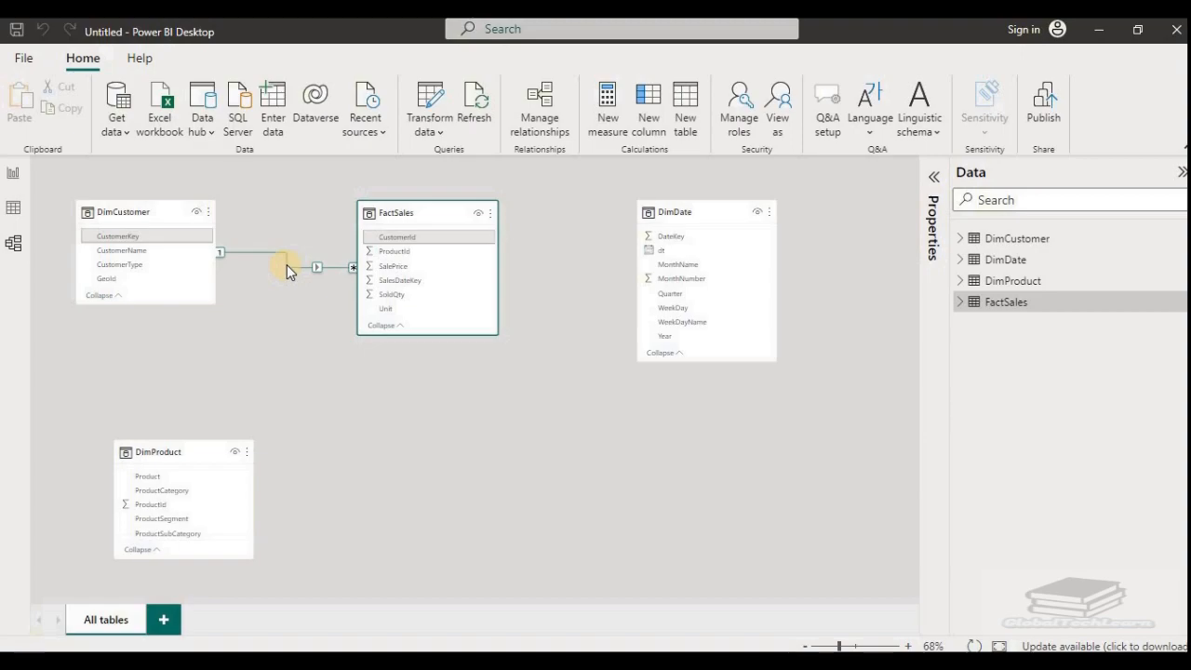
right_click(286, 264)
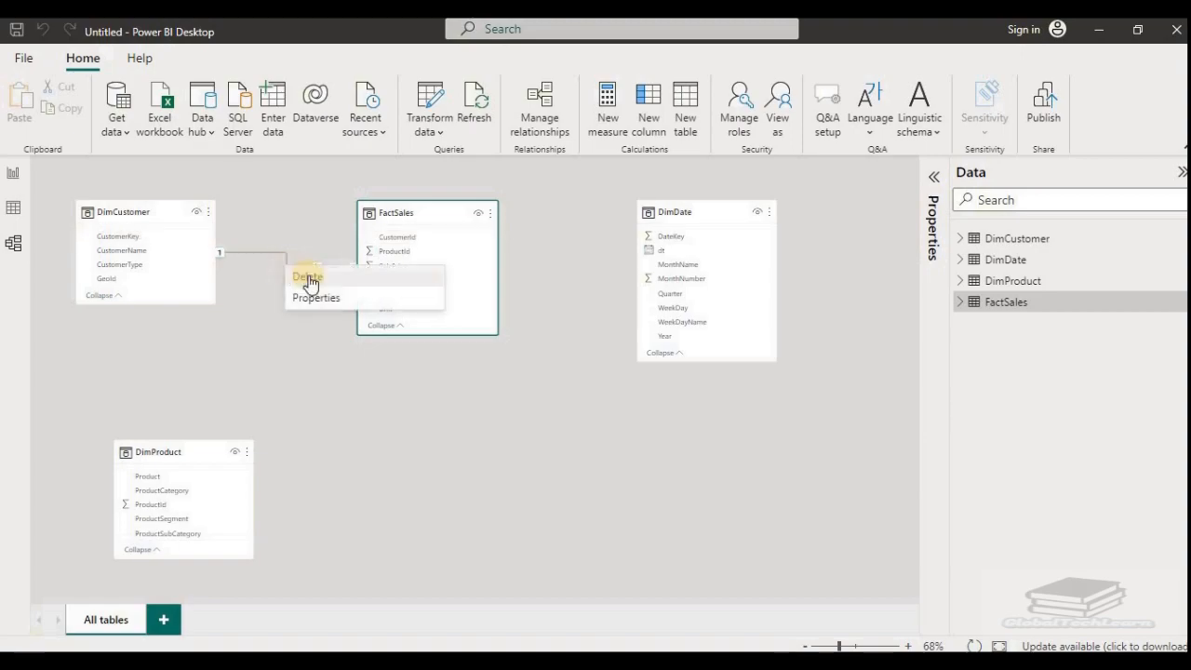
left_click(300, 279)
left_click(689, 379)
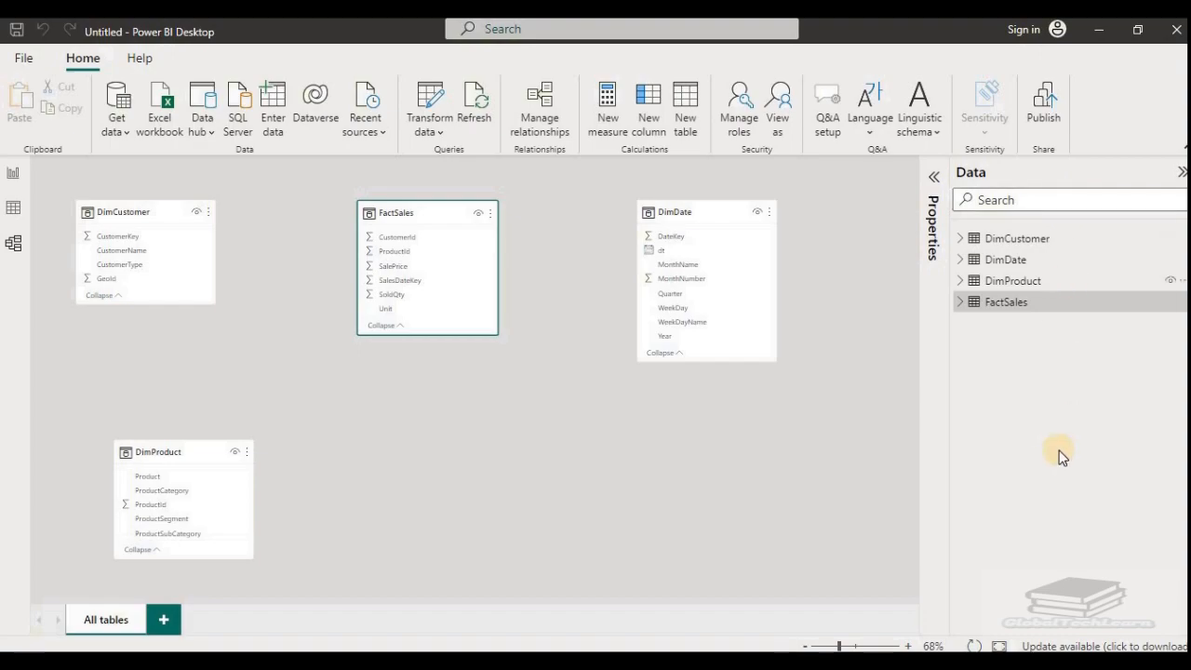
Step: Examine the fields and the available table commands of DimCustomer and FactSales
left_click(961, 239)
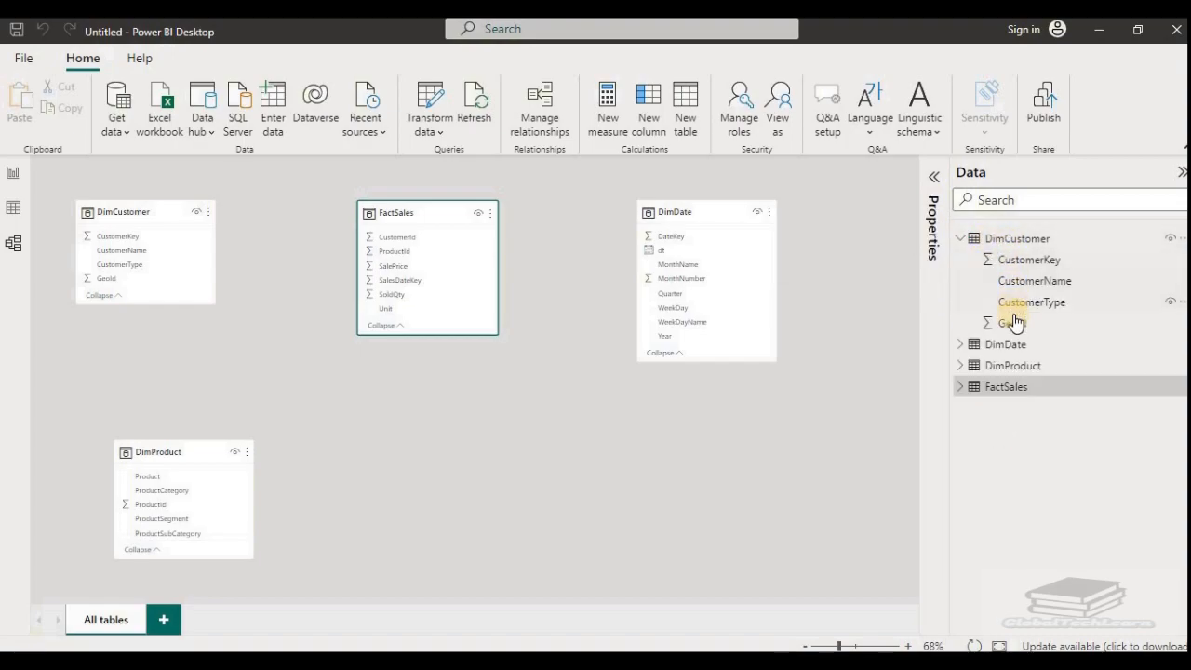
right_click(993, 239)
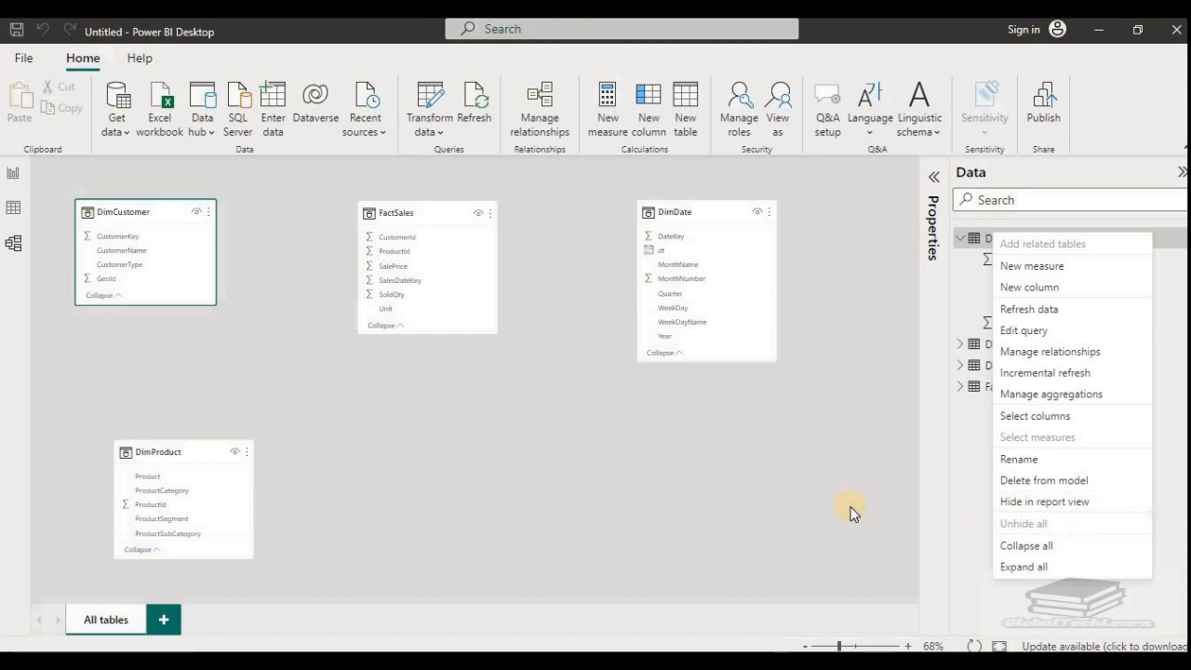
left_click(760, 494)
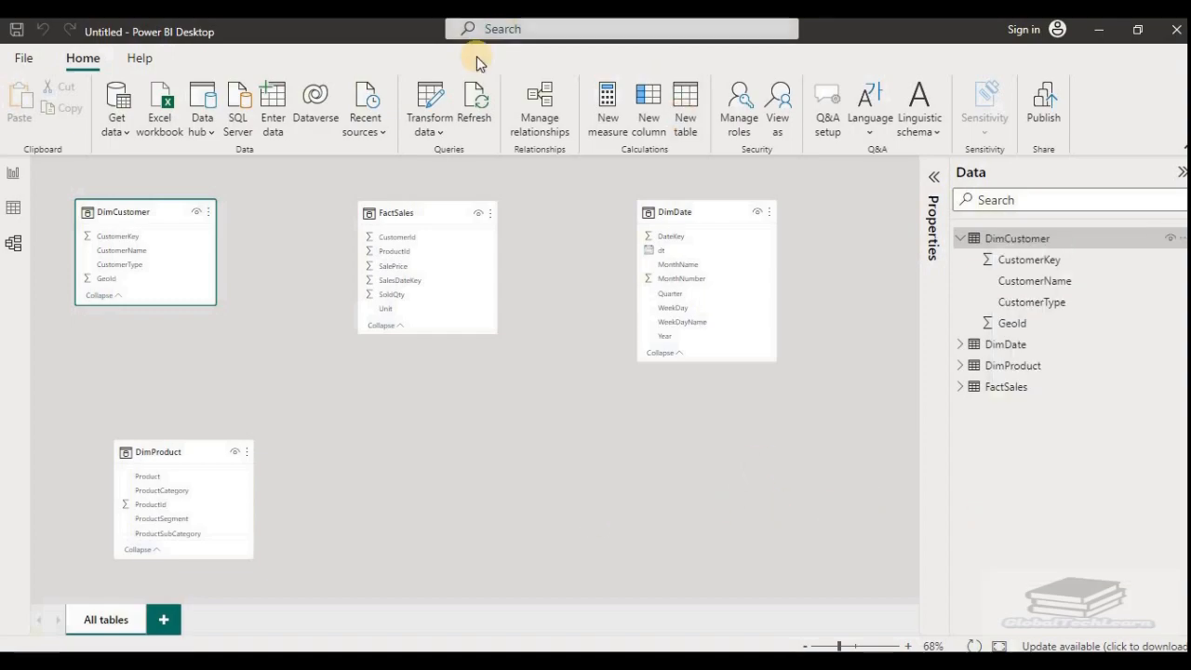
left_click(414, 213)
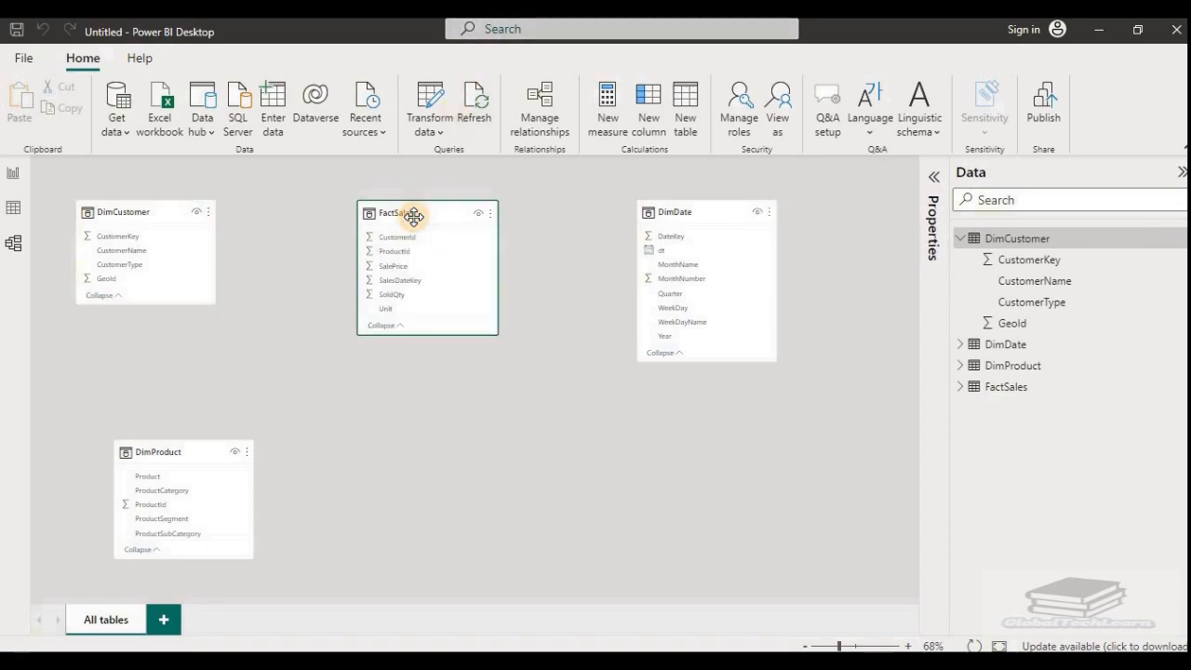
left_click_drag(950, 389, 952, 387)
left_click(963, 389)
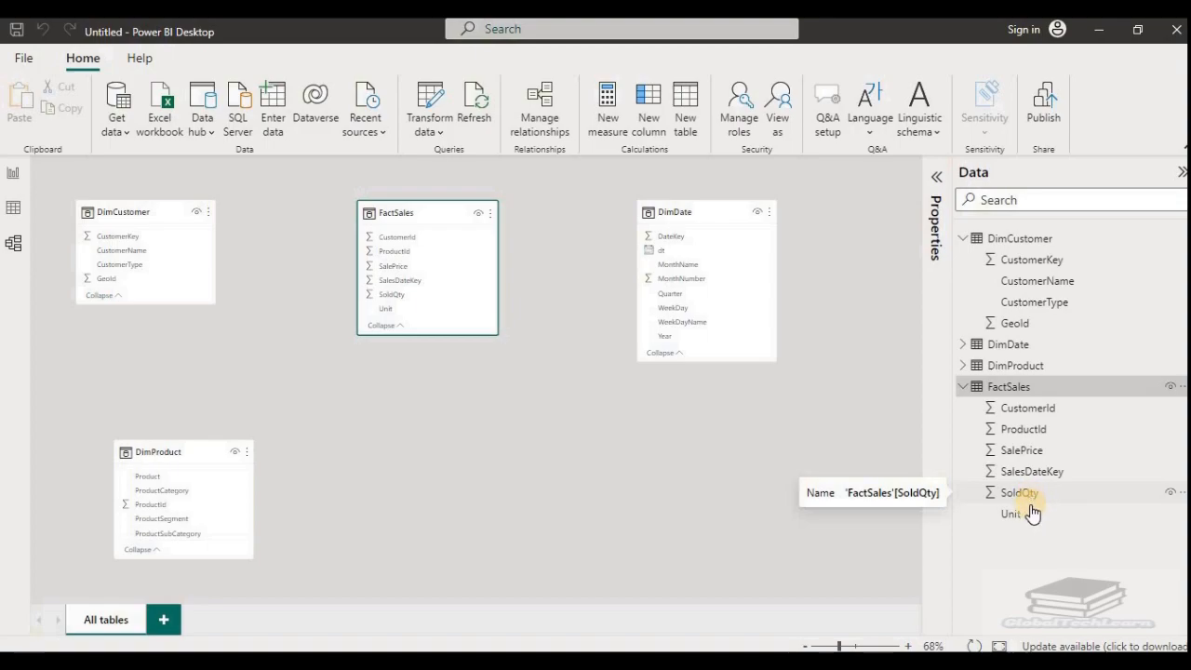
left_click(457, 342)
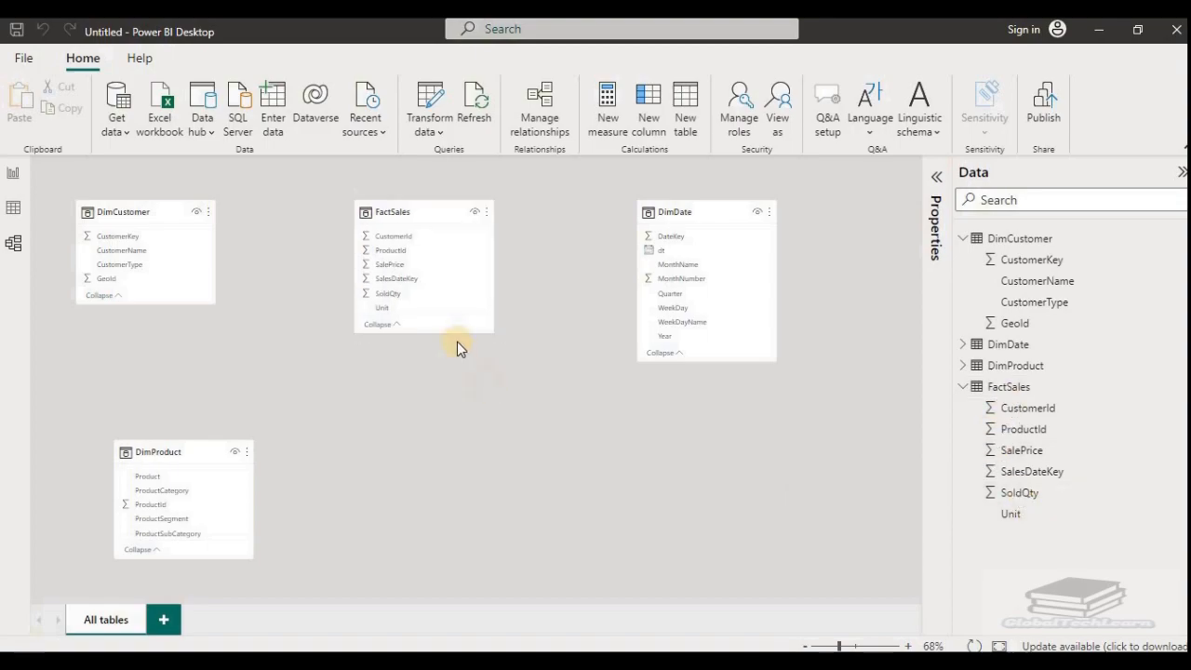
left_click(407, 217)
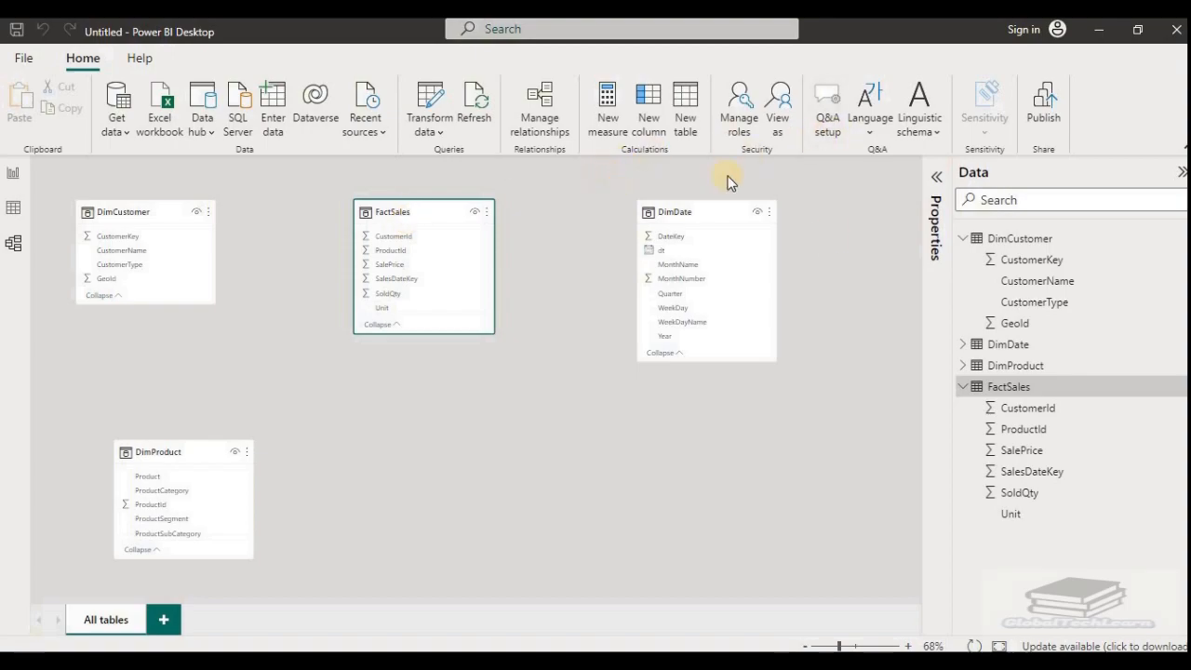
right_click(1015, 389)
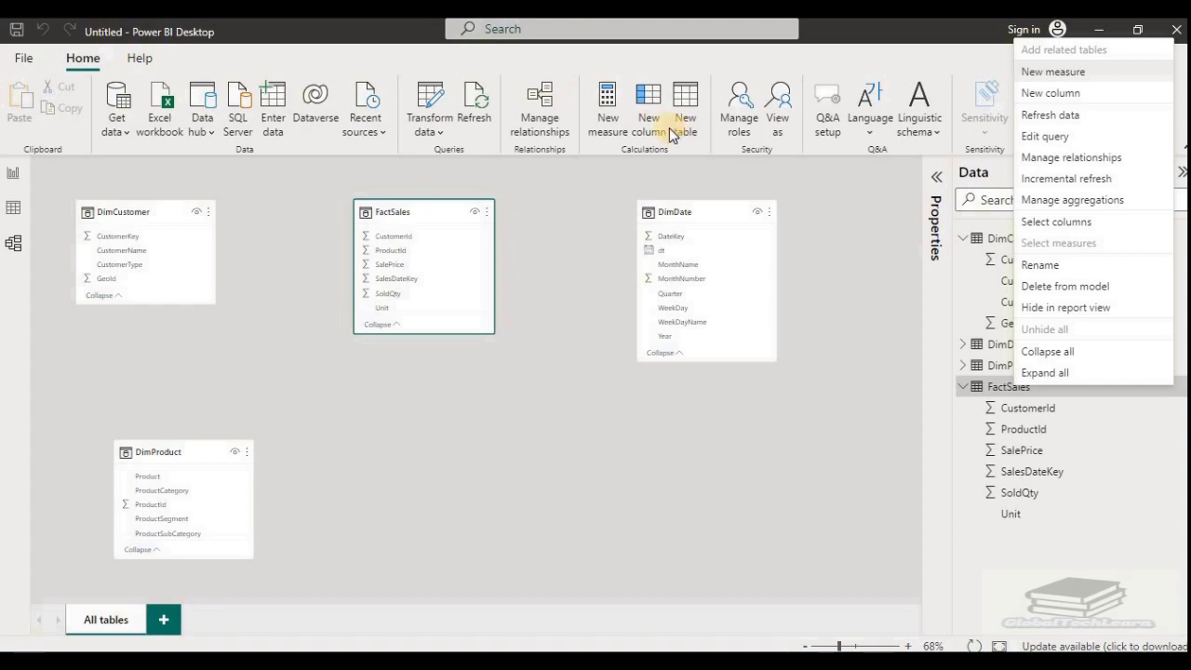
Step: Add a new calculated column named SalesAmount to the FactSales table
left_click(398, 224)
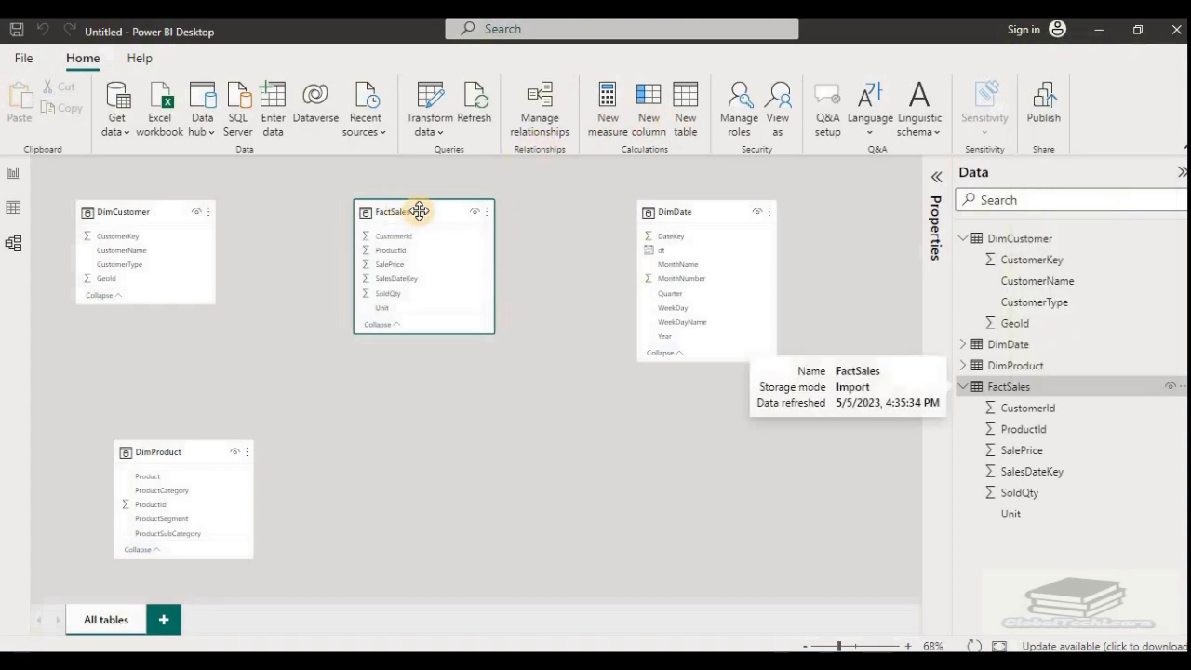
left_click(648, 121)
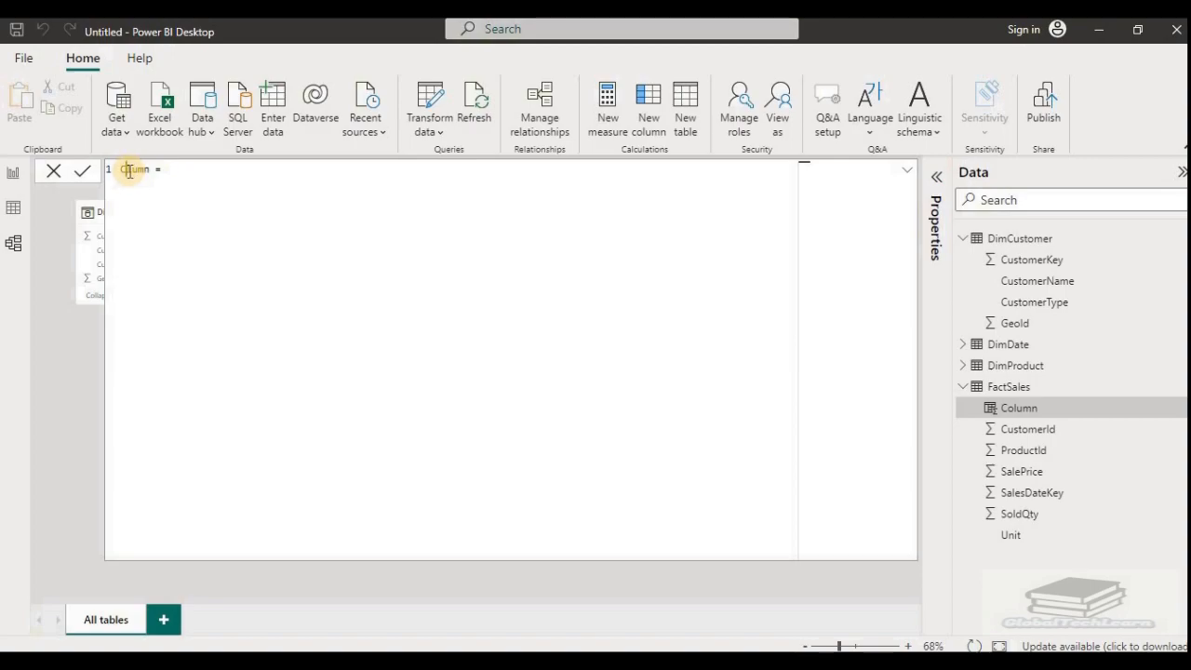
double_click(126, 174)
type("T")
left_click(213, 163)
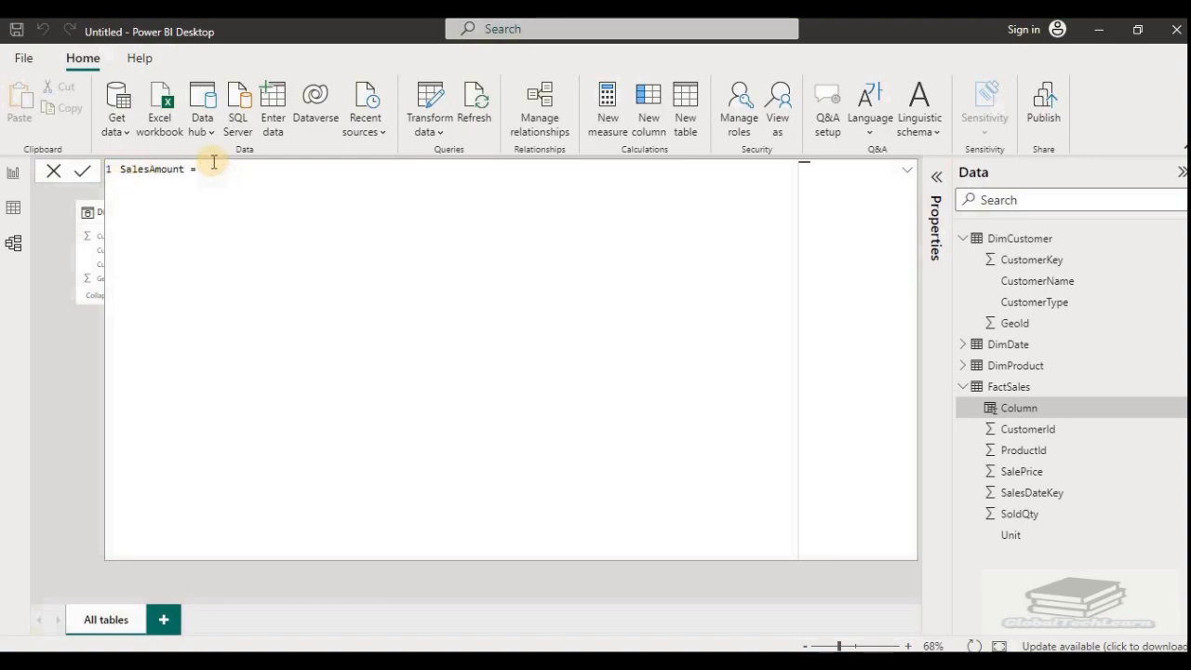
Step: Define the SalesAmount column as FactSales[SalePrice] * FactSales[SoldQty] and commit the formula
type("sales")
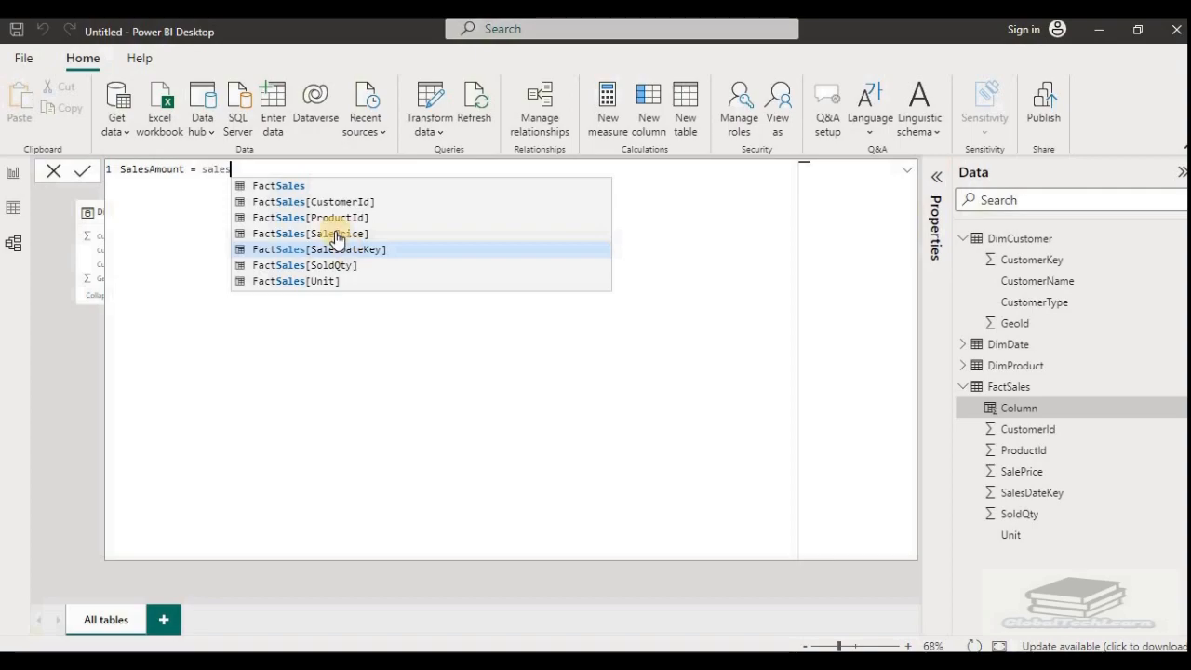
left_click(326, 232)
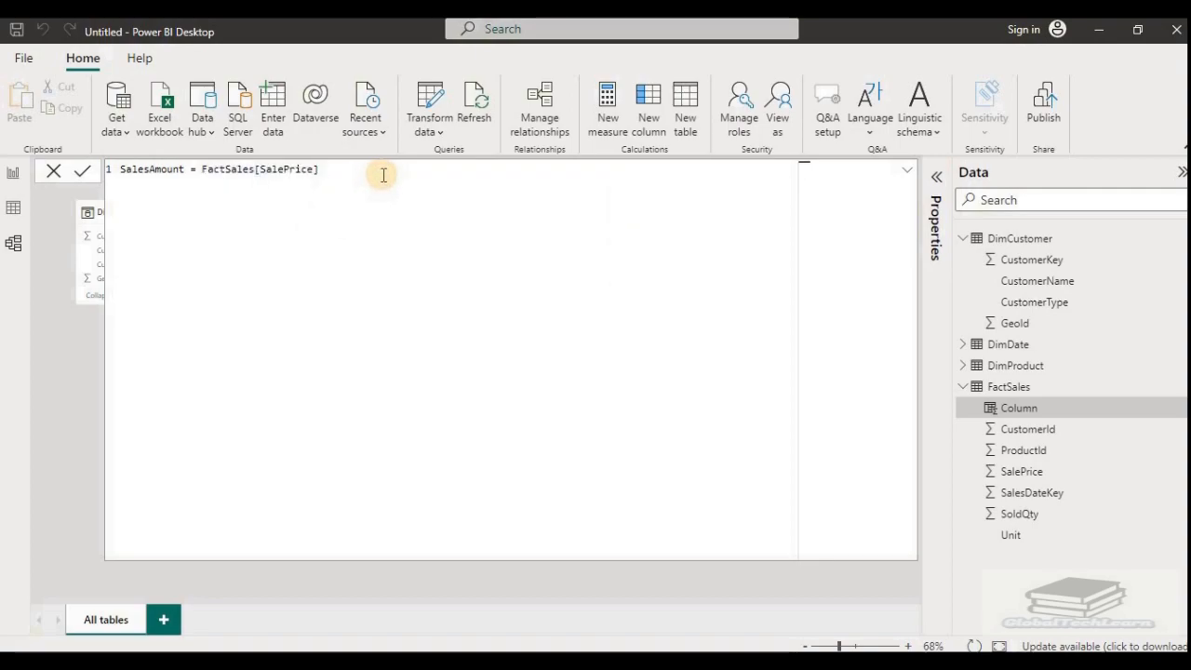
type("* sold")
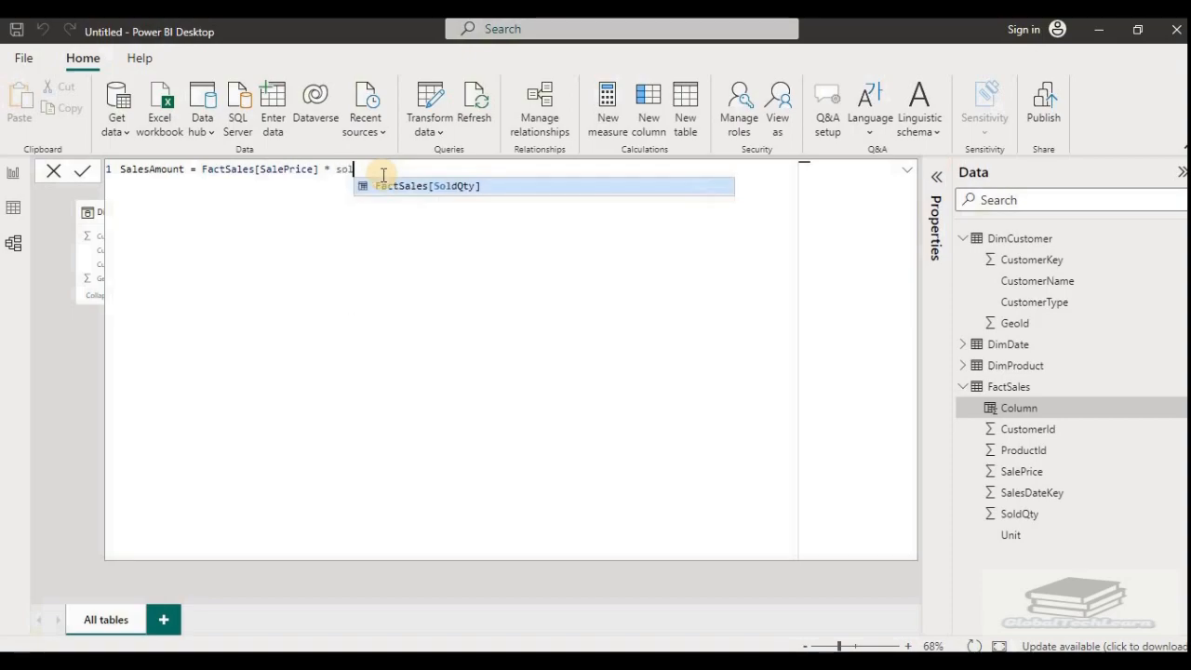
left_click(437, 187)
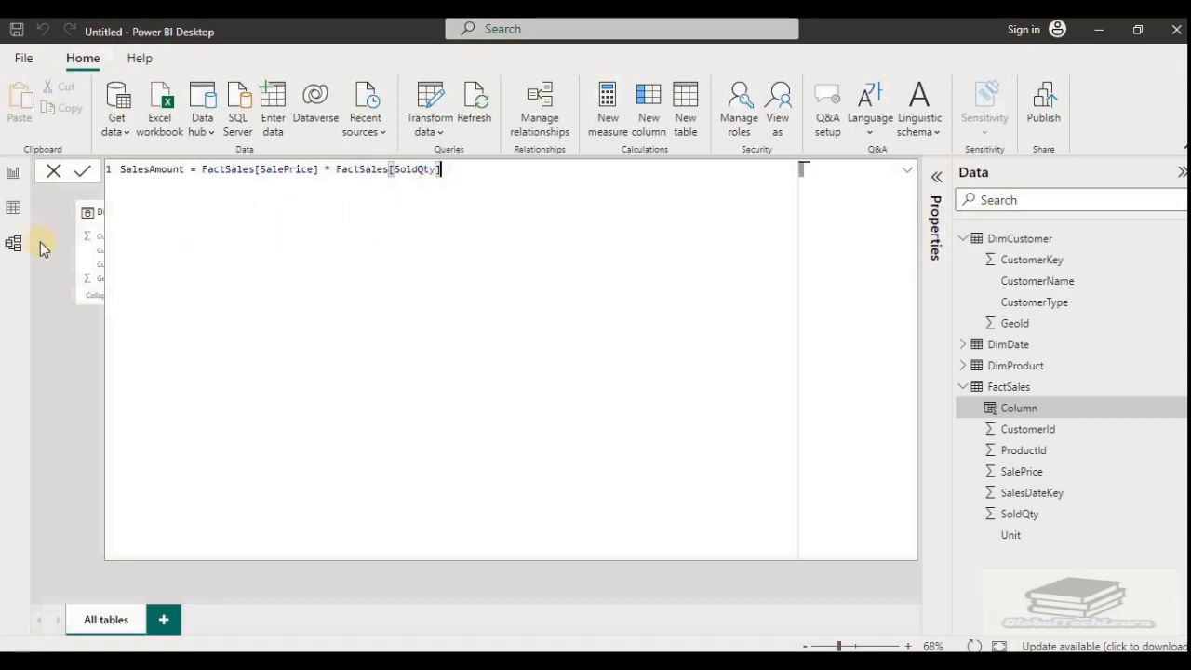
left_click(80, 177)
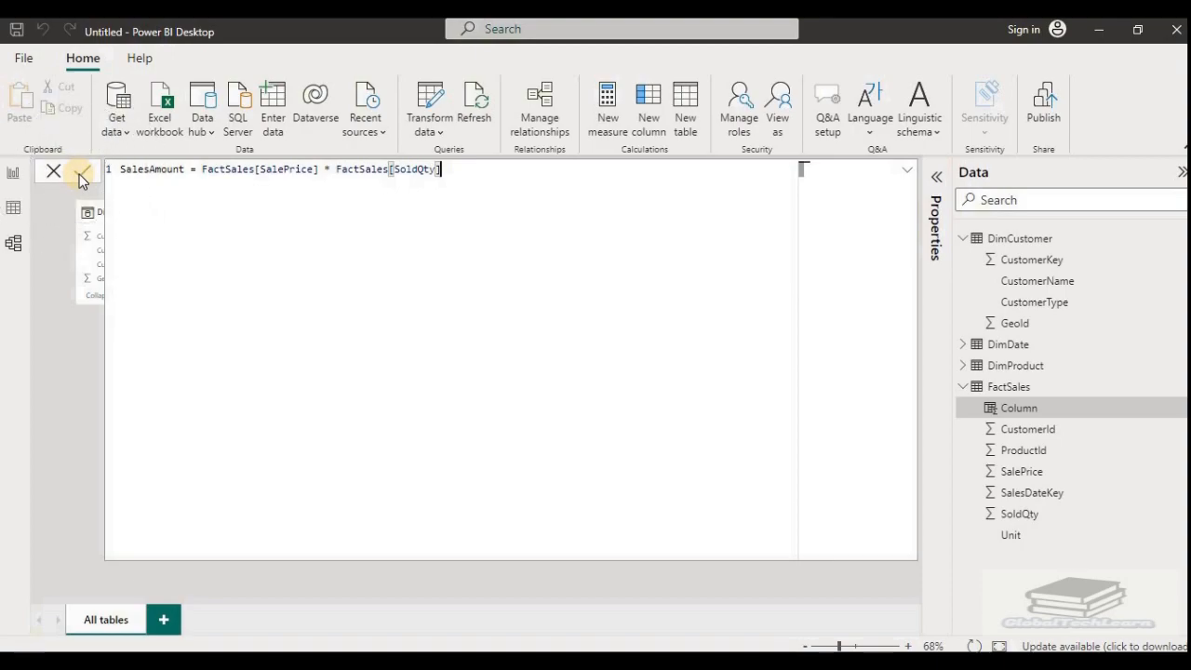
Step: Try committing the SalesAmount formula without the closing bracket after SoldQty
left_click(468, 183)
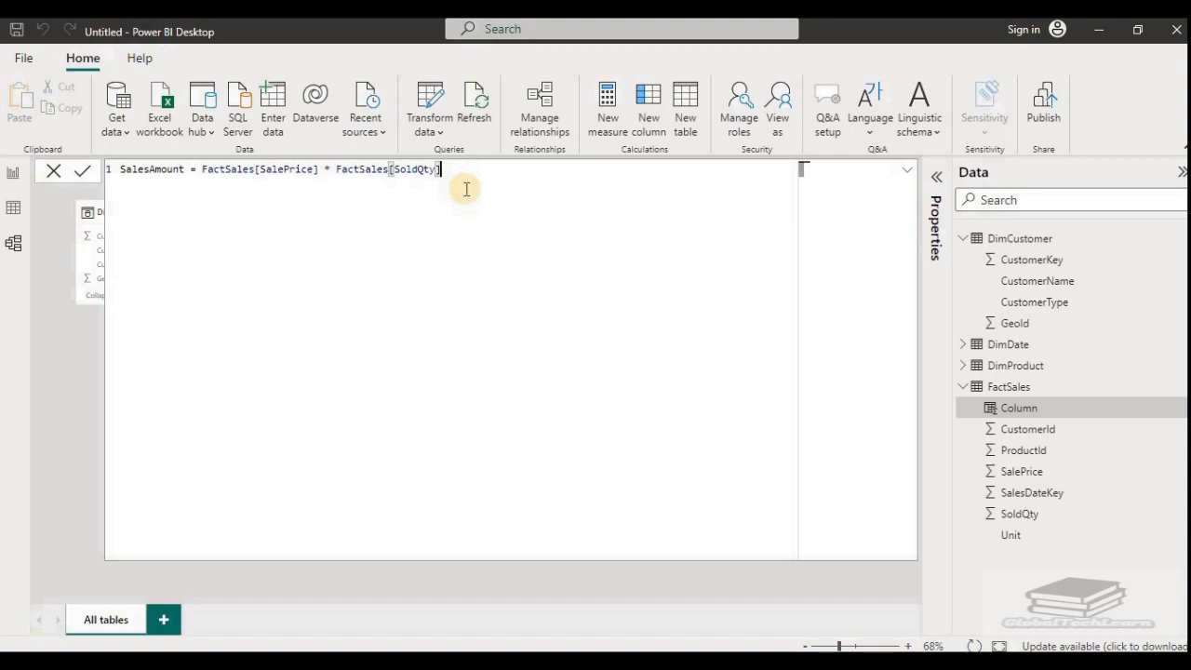
key("BackSpace")
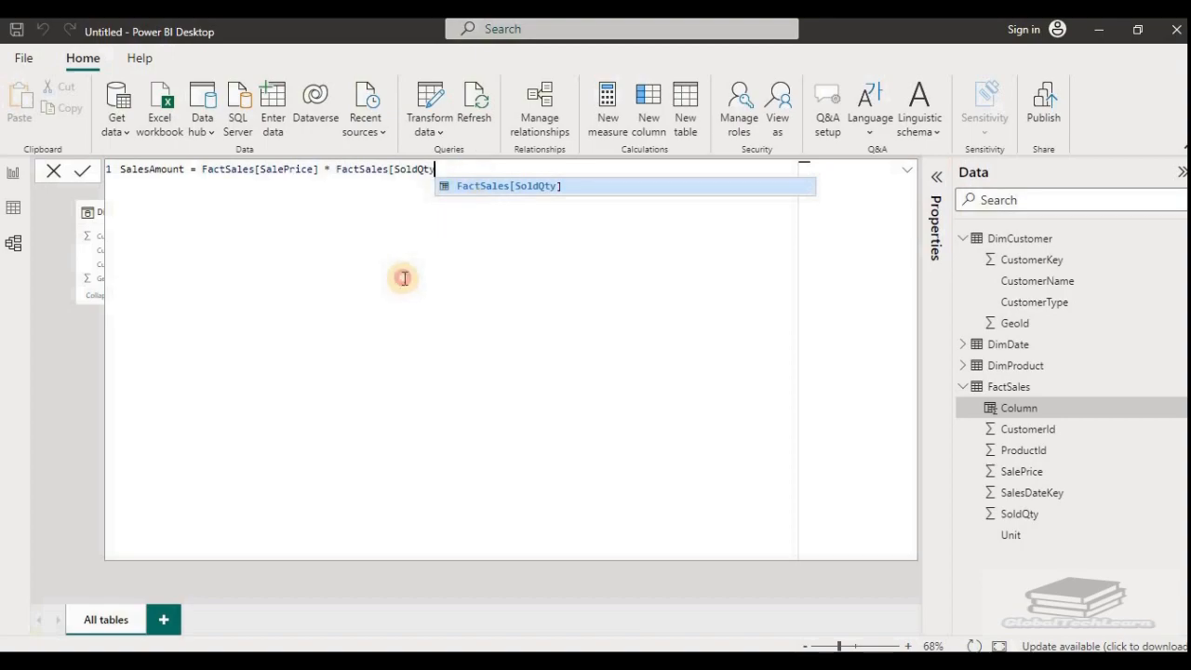
left_click(85, 179)
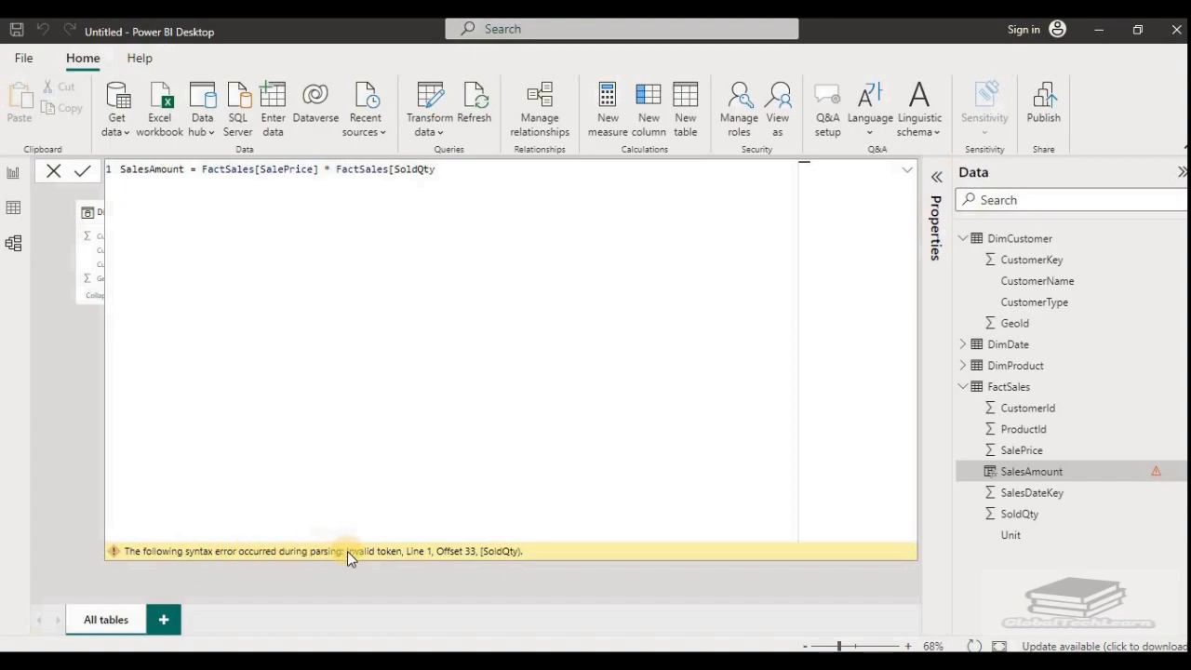
Step: Restore the closing bracket after SoldQty, commit the SalesAmount formula and collapse the formula editor
left_click(496, 166)
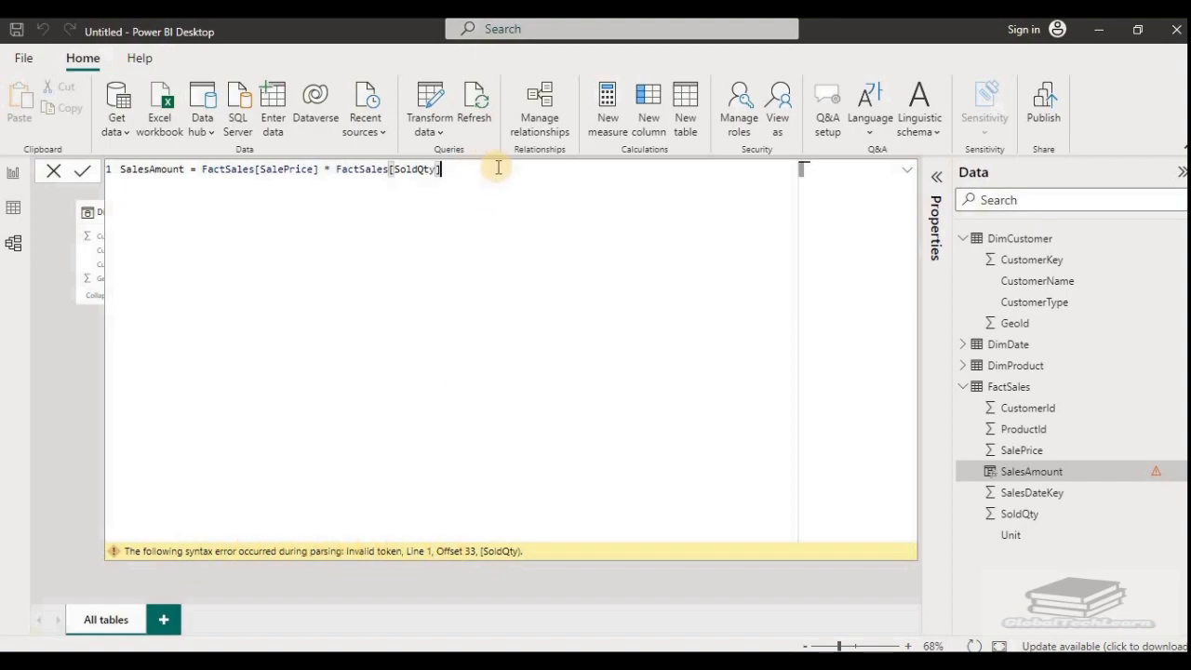
left_click(83, 173)
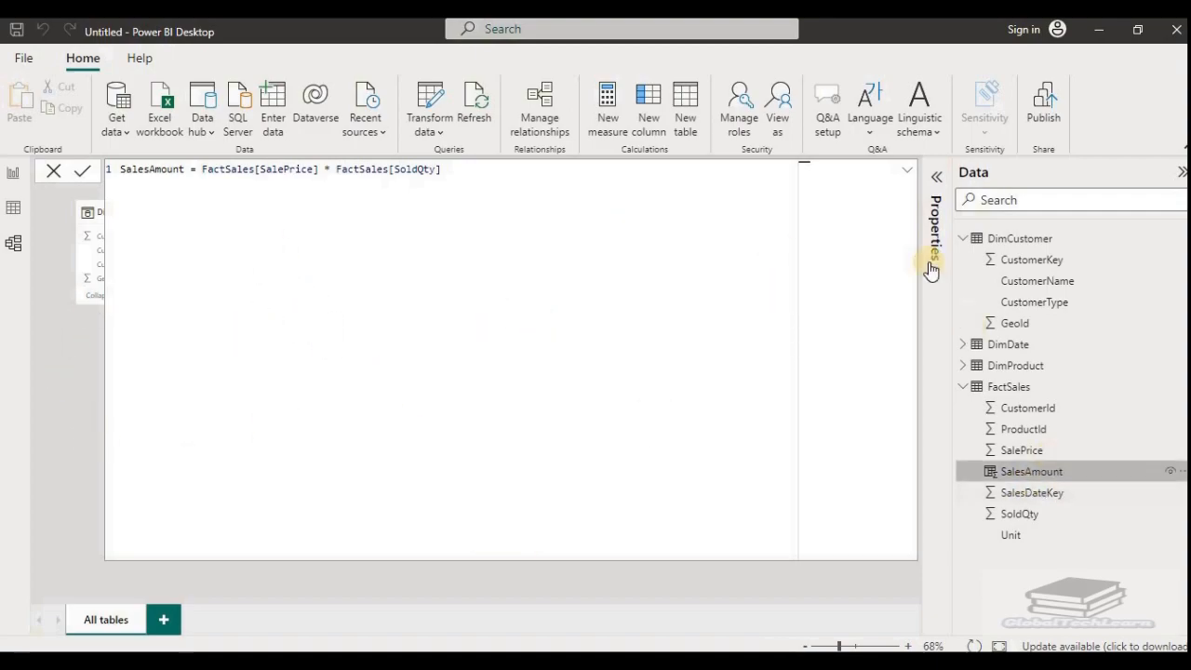
left_click(908, 175)
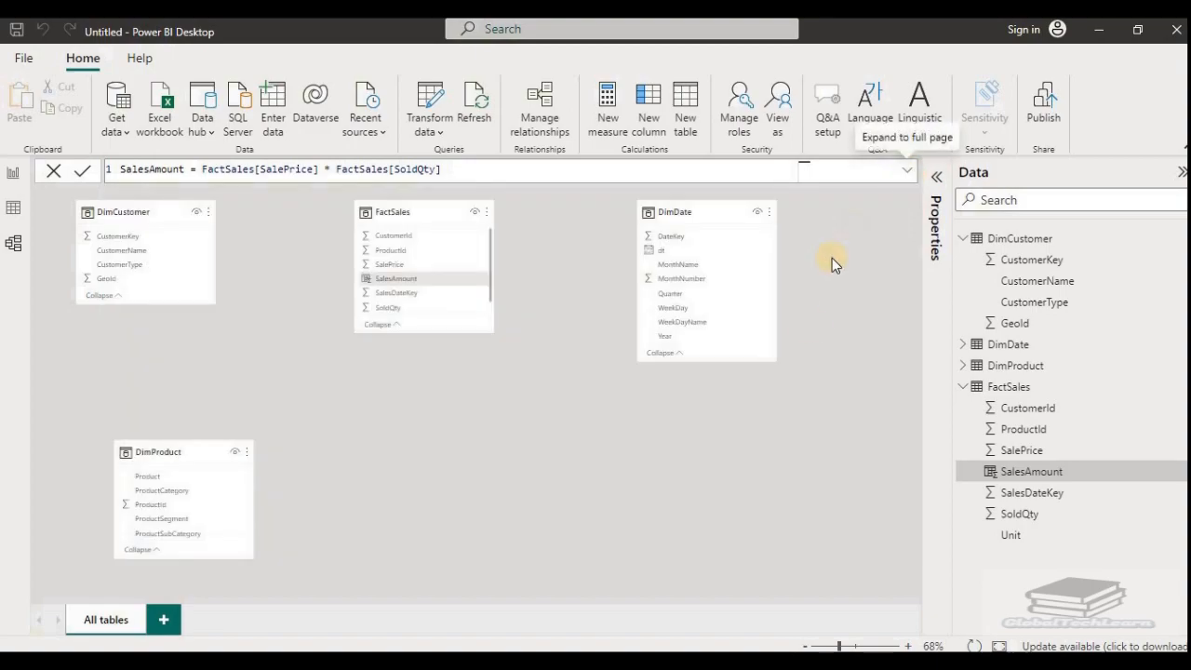
Step: Examine the SalesAmount values against SoldQty and SalePrice in the FactSales table data, and return to the model diagram
left_click(13, 210)
left_click(1031, 299)
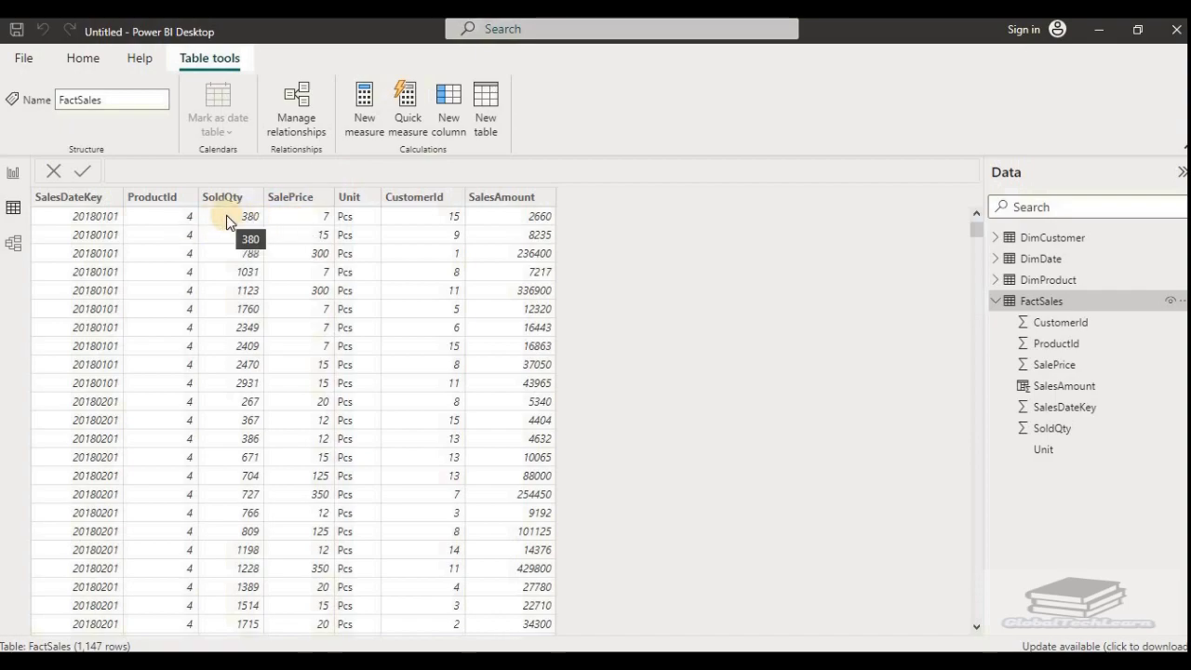
left_click(12, 247)
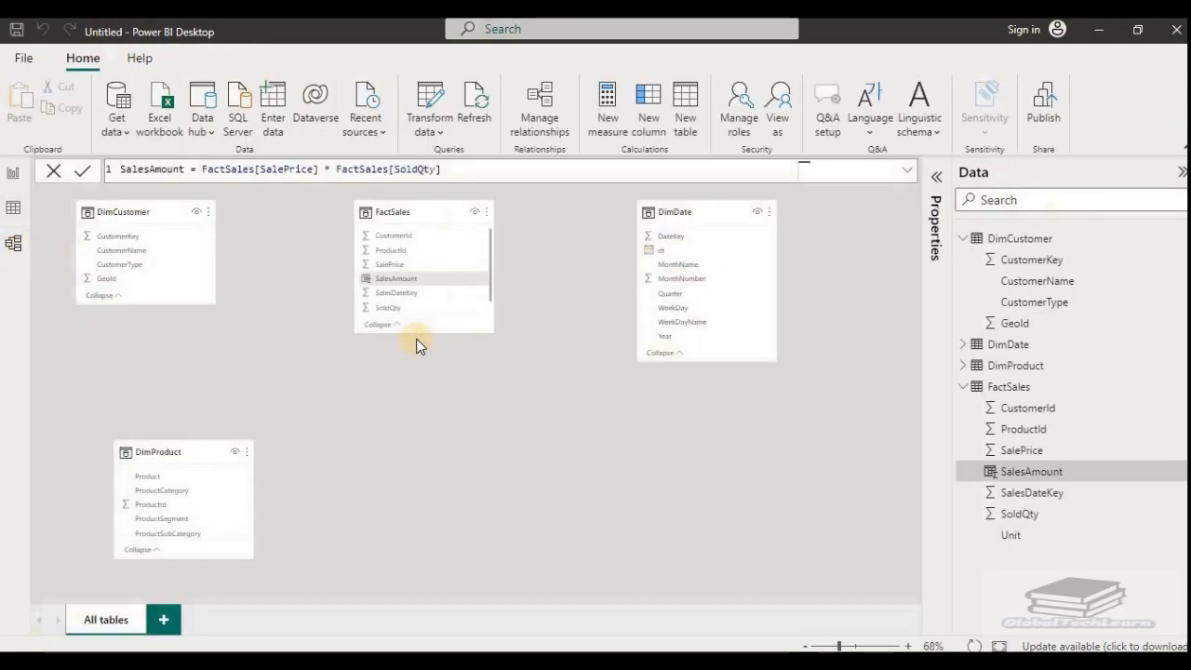
left_click(170, 454)
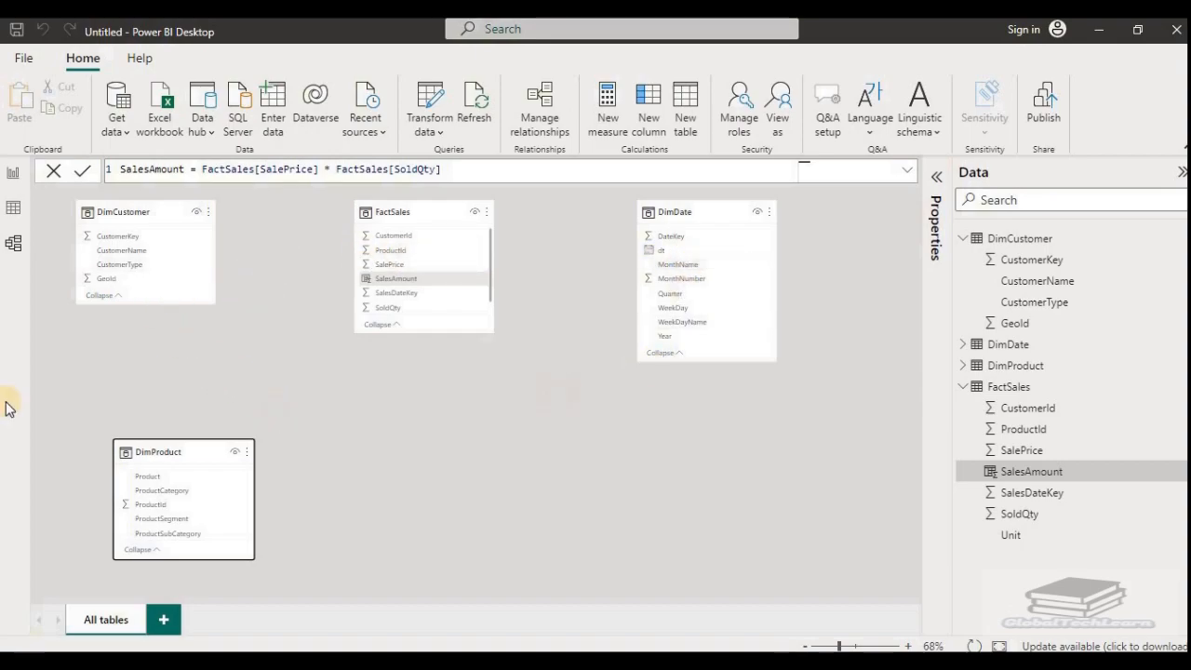
Step: Add a table visual to report Page 1, stretch it taller and align it with the page's left edge
left_click(13, 182)
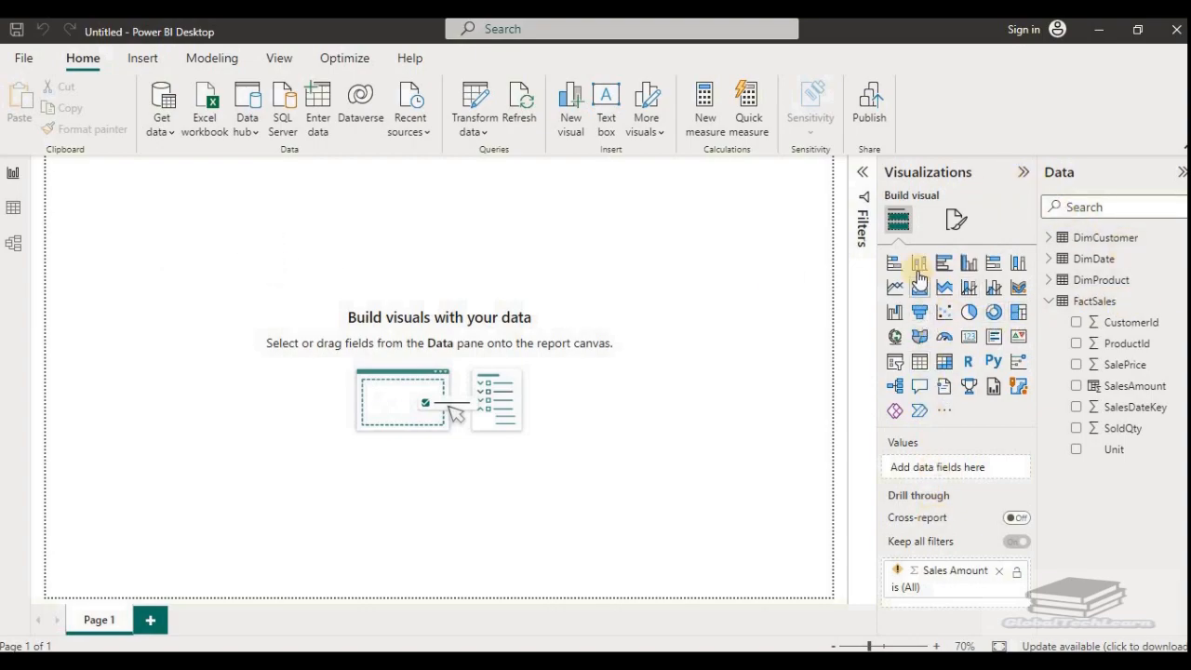
left_click(918, 367)
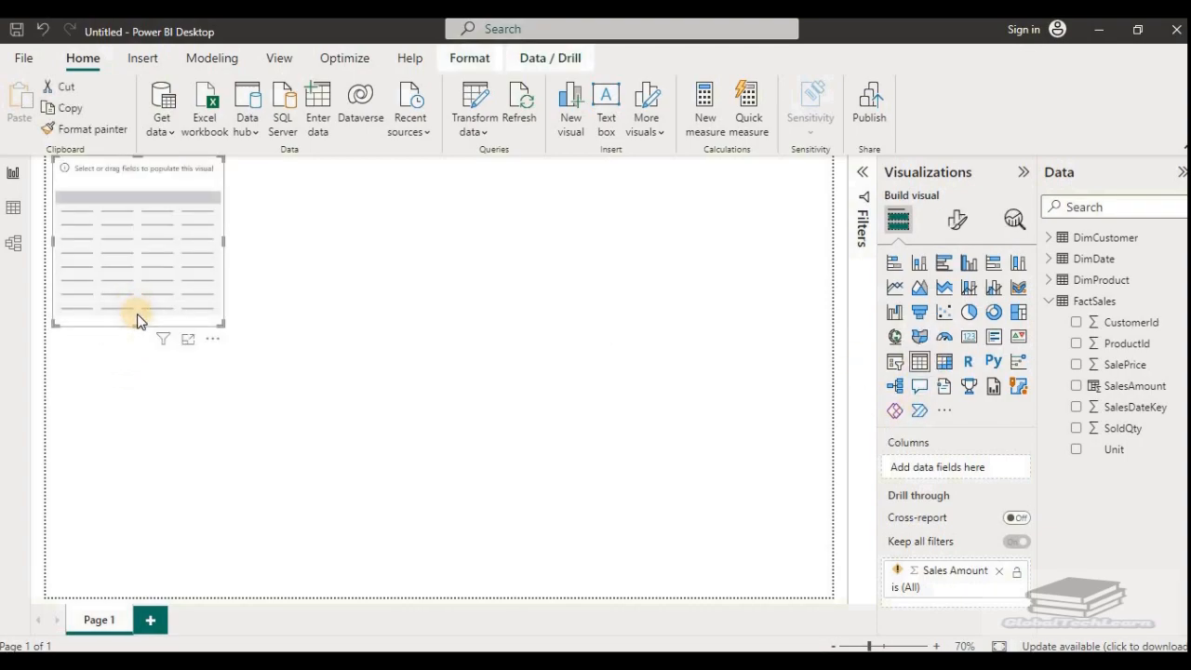
left_click_drag(136, 323, 138, 473)
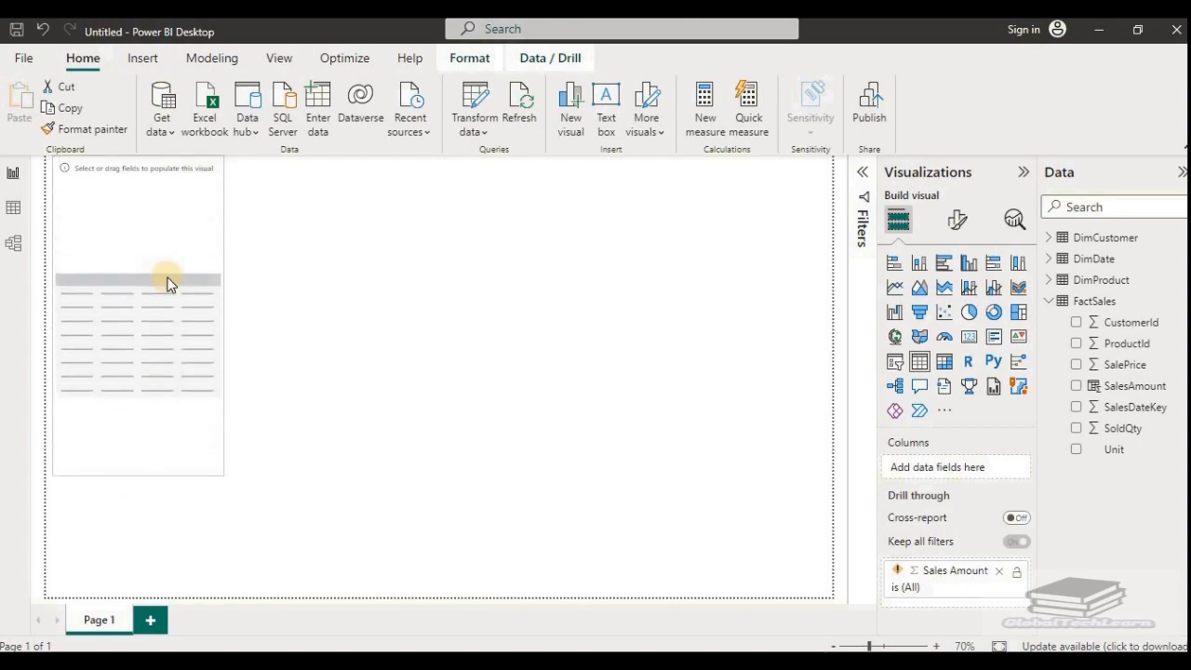
mouse_move(130, 207)
left_mouse_down()
mouse_move(254, 202)
mouse_move(326, 215)
mouse_move(157, 226)
mouse_move(176, 229)
mouse_move(252, 226)
mouse_move(128, 199)
mouse_move(132, 209)
left_mouse_up()
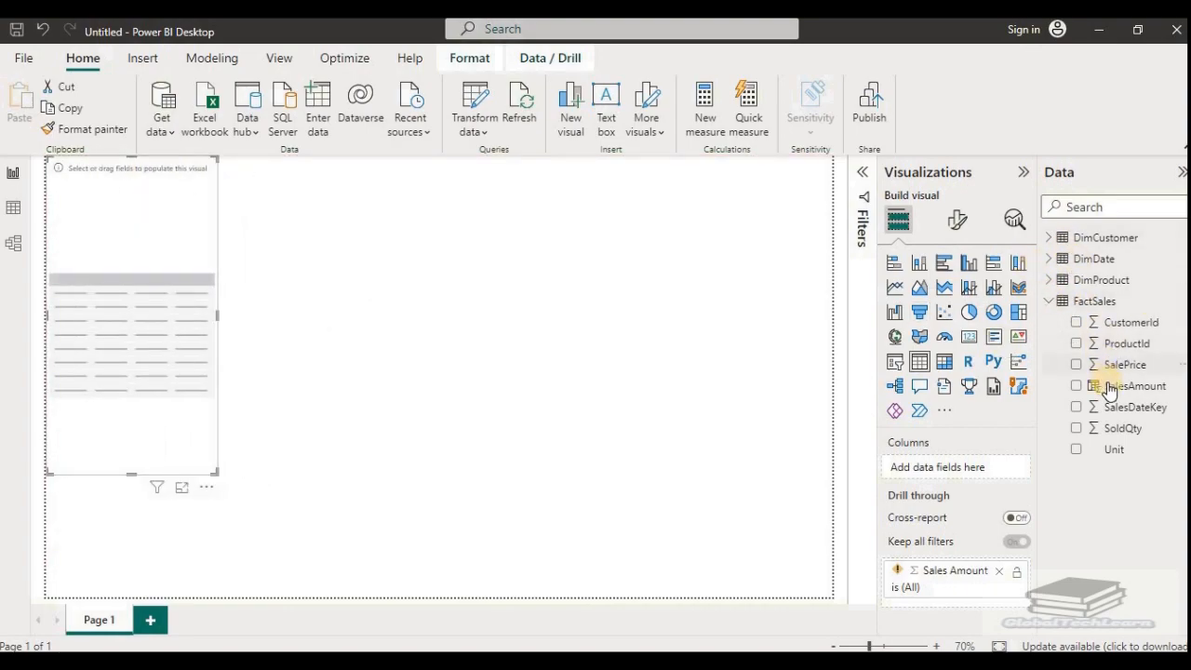
Step: Add CustomerName from DimCustomer and SalesAmount from FactSales as columns of the table visual
left_click(1048, 302)
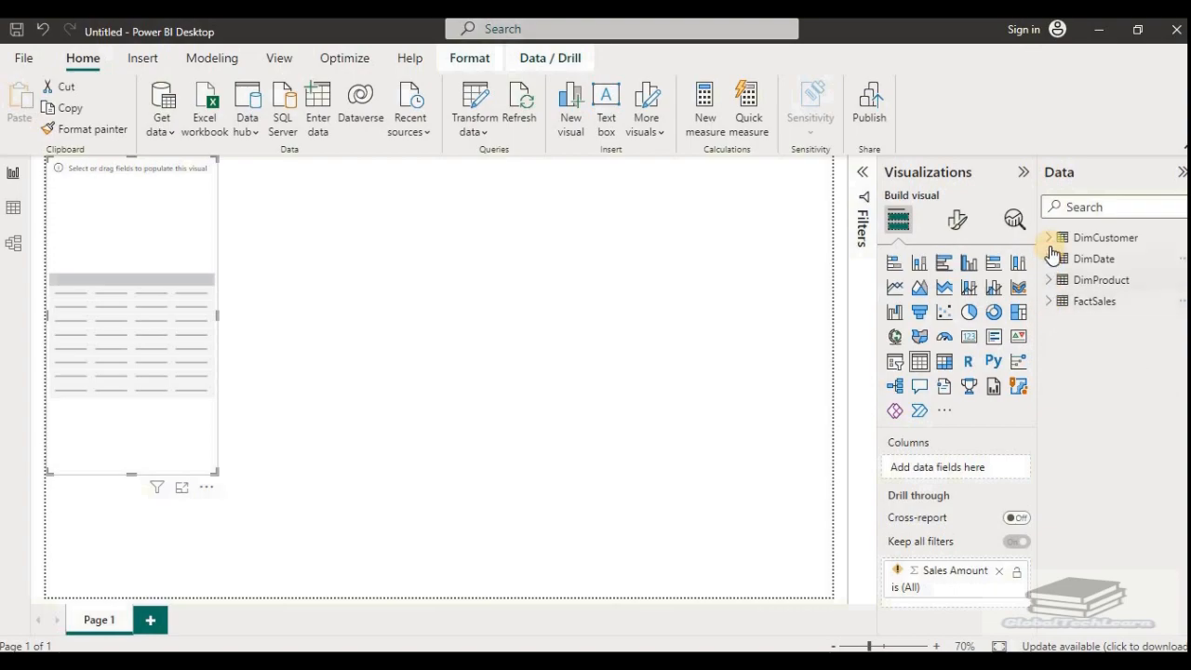
left_click(1049, 238)
left_click_drag(1130, 280, 935, 469)
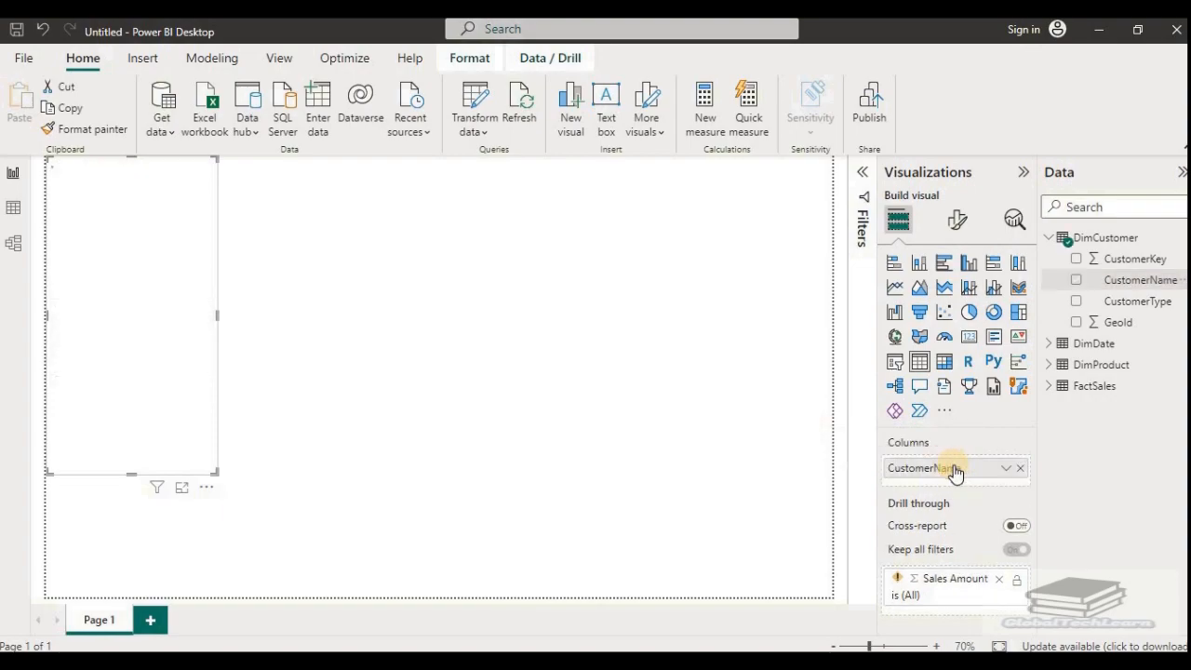
left_click(1049, 388)
left_click_drag(1135, 479, 954, 493)
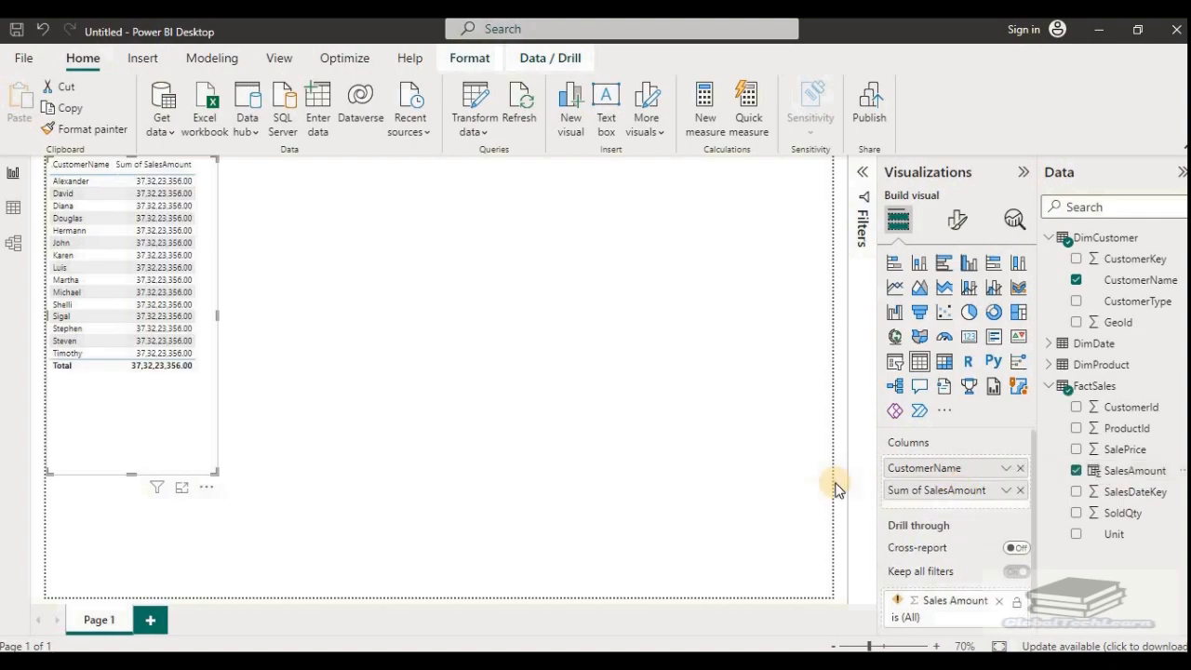
Step: Examine the SalesAmount per CustomerName table in focus mode and return to the report
left_click(182, 488)
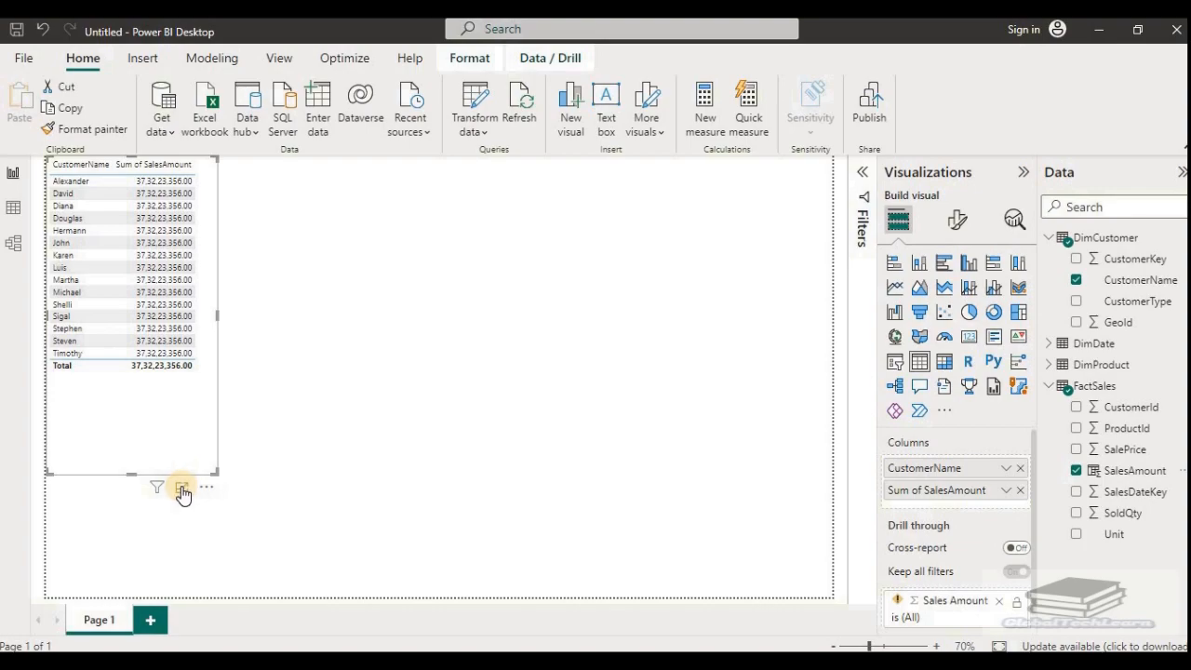
left_click(182, 488)
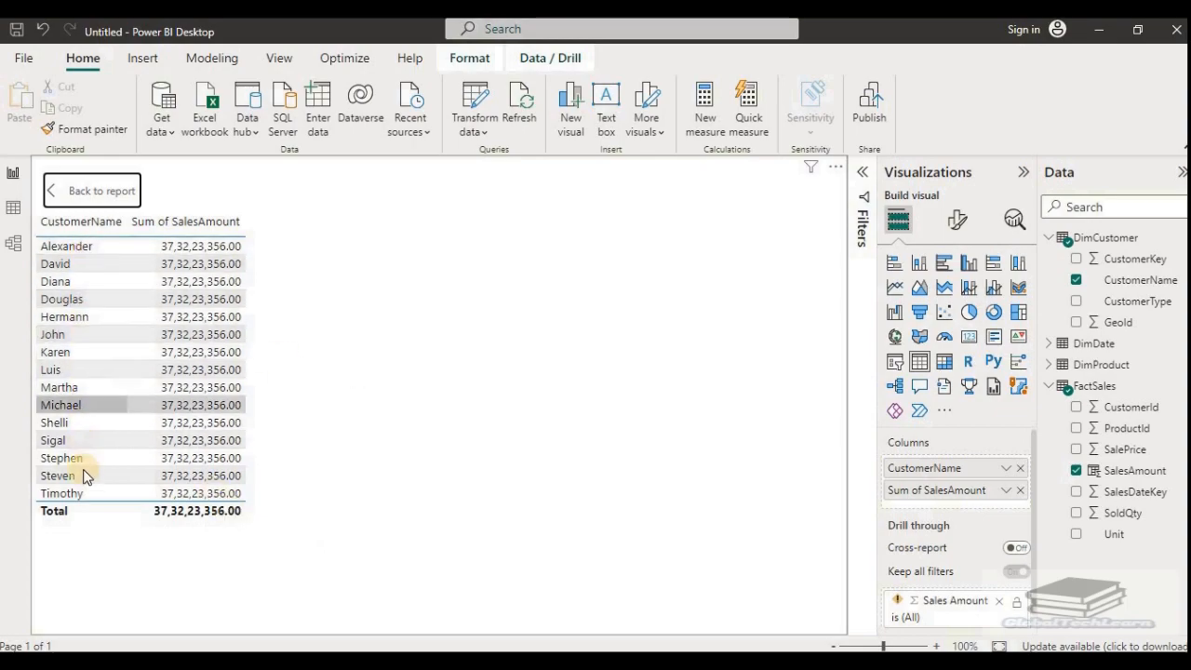
left_click(89, 195)
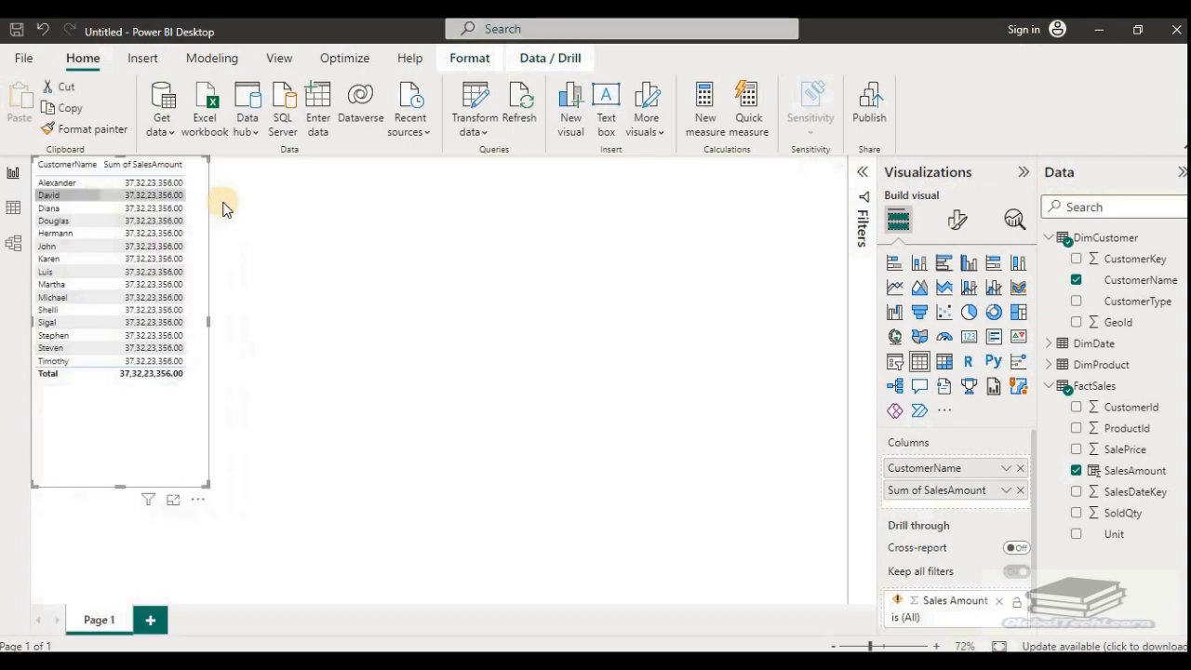
Step: Add a second table visual beside the CustomerName table at the top of the page and stretch it taller
left_click(294, 261)
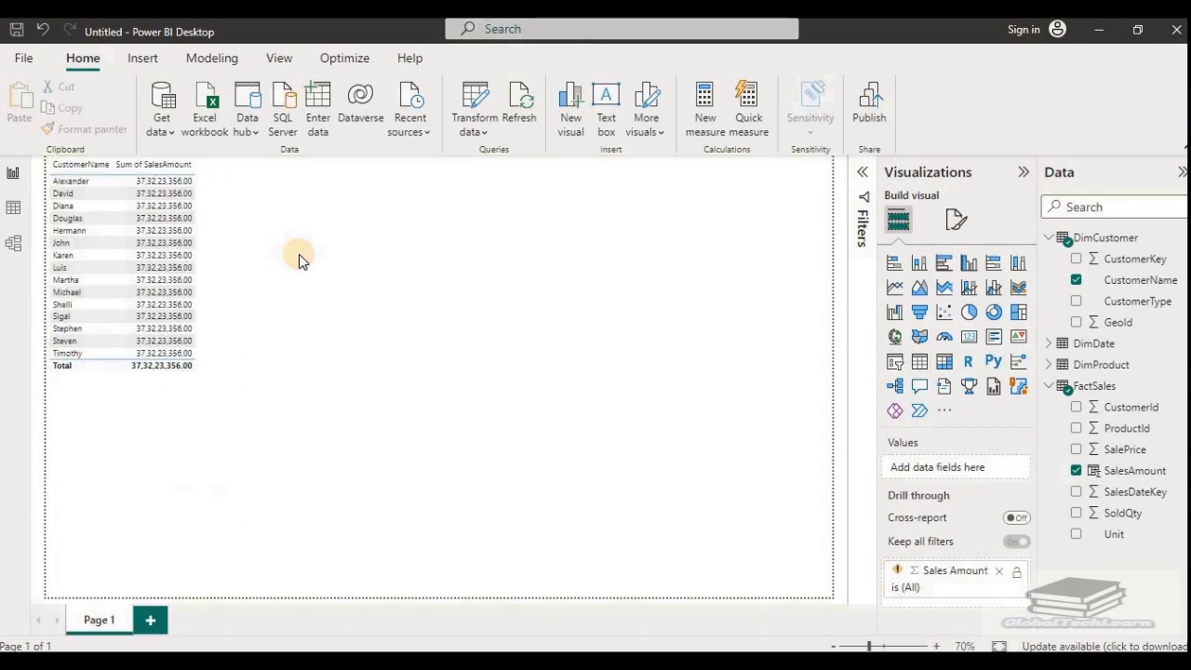
left_click(918, 363)
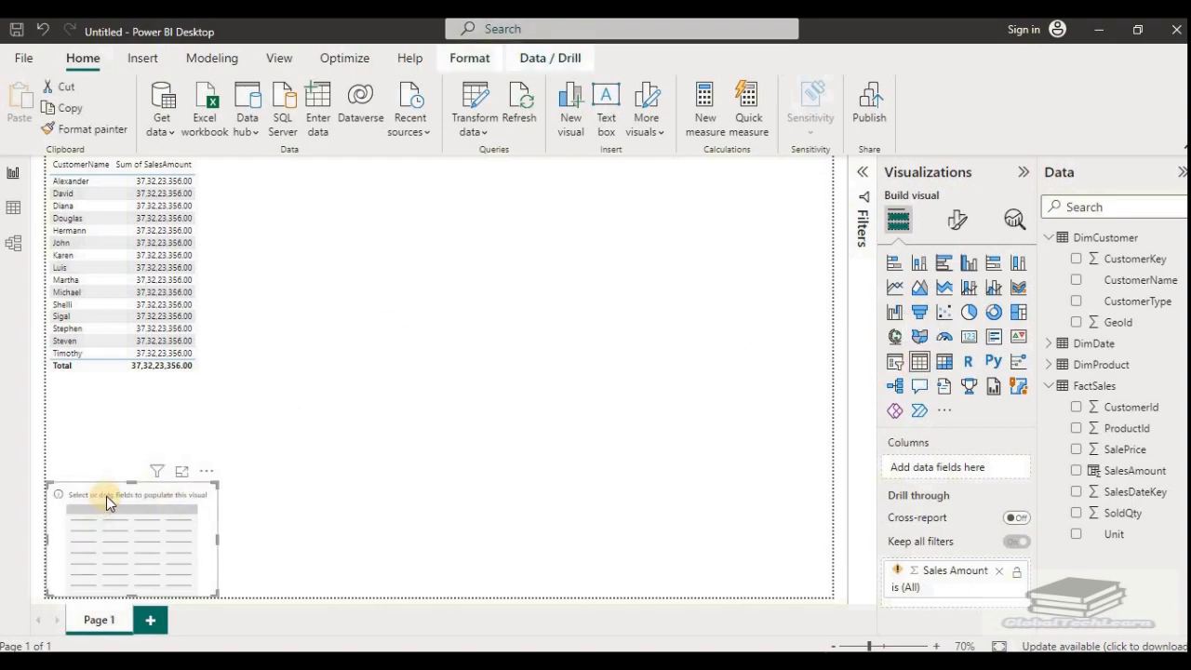
left_click_drag(317, 306, 298, 167)
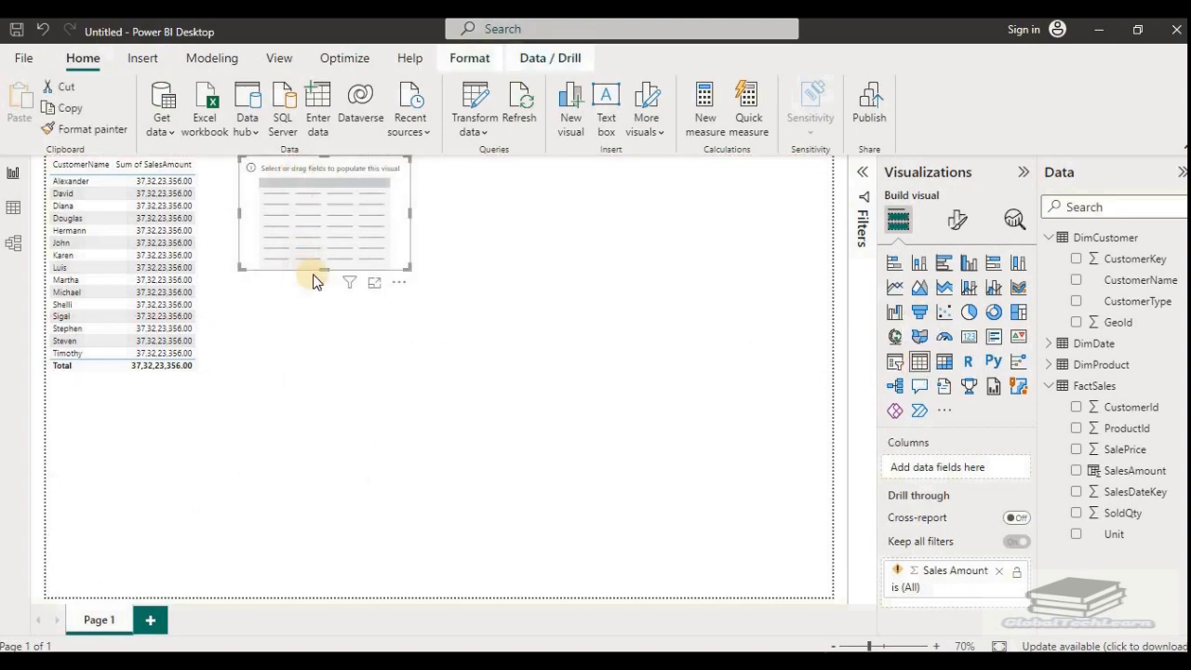
left_click_drag(325, 269, 325, 375)
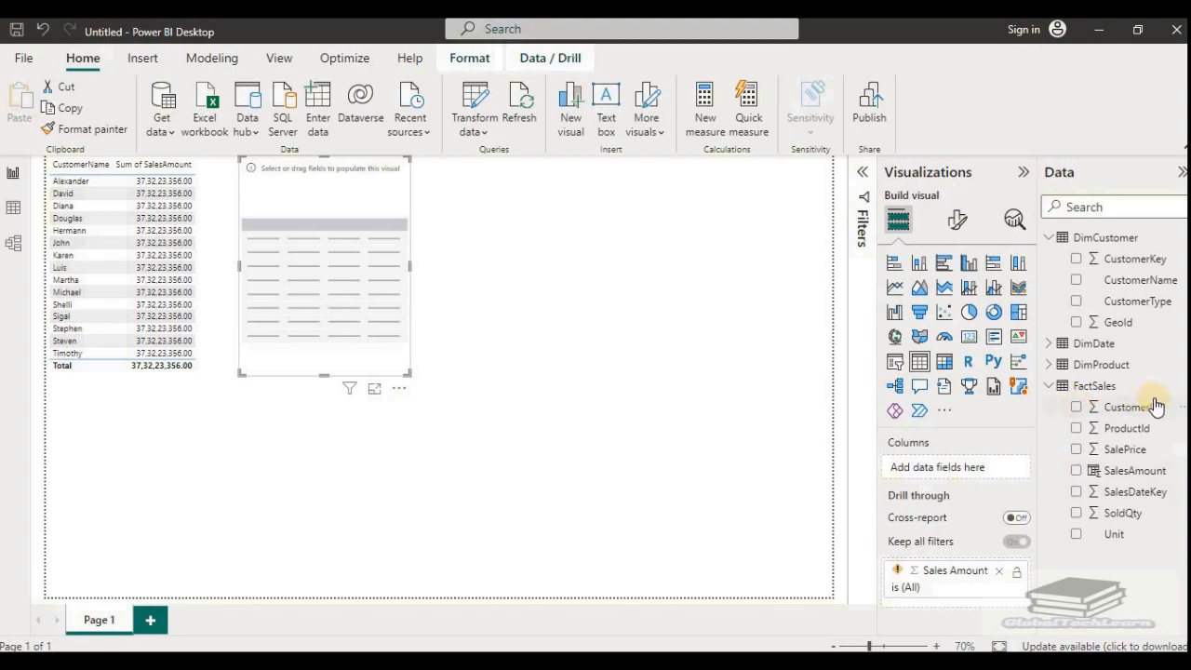
Step: Add CustomerId and SalesAmount from FactSales as columns of the second table visual
left_click_drag(1135, 416, 921, 467)
left_click_drag(1116, 476, 946, 493)
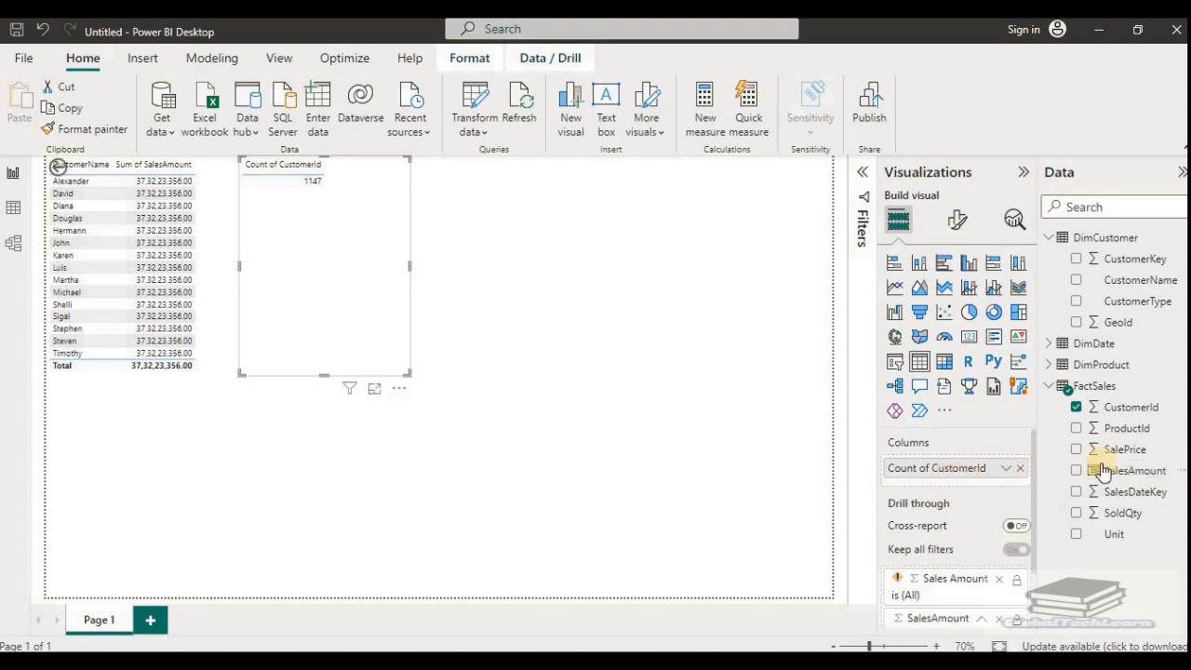
left_click(1007, 560)
left_click_drag(1102, 471, 951, 491)
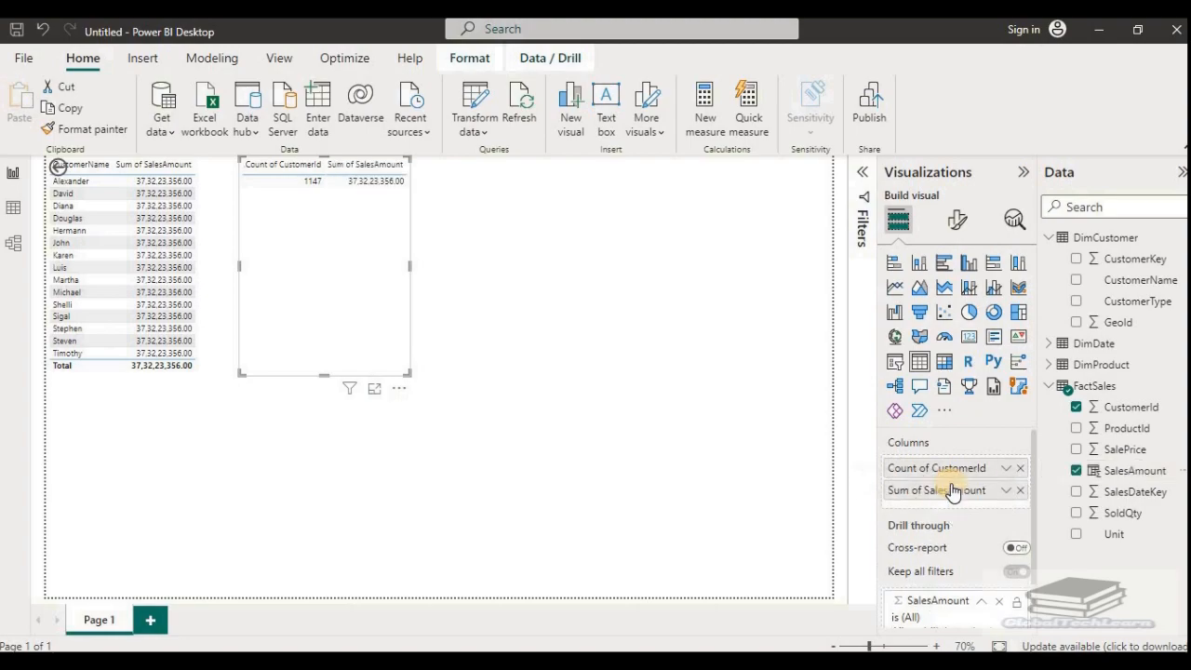
Step: Show the second table in focus mode and set its CustomerId column to Don't summarize
left_click(372, 395)
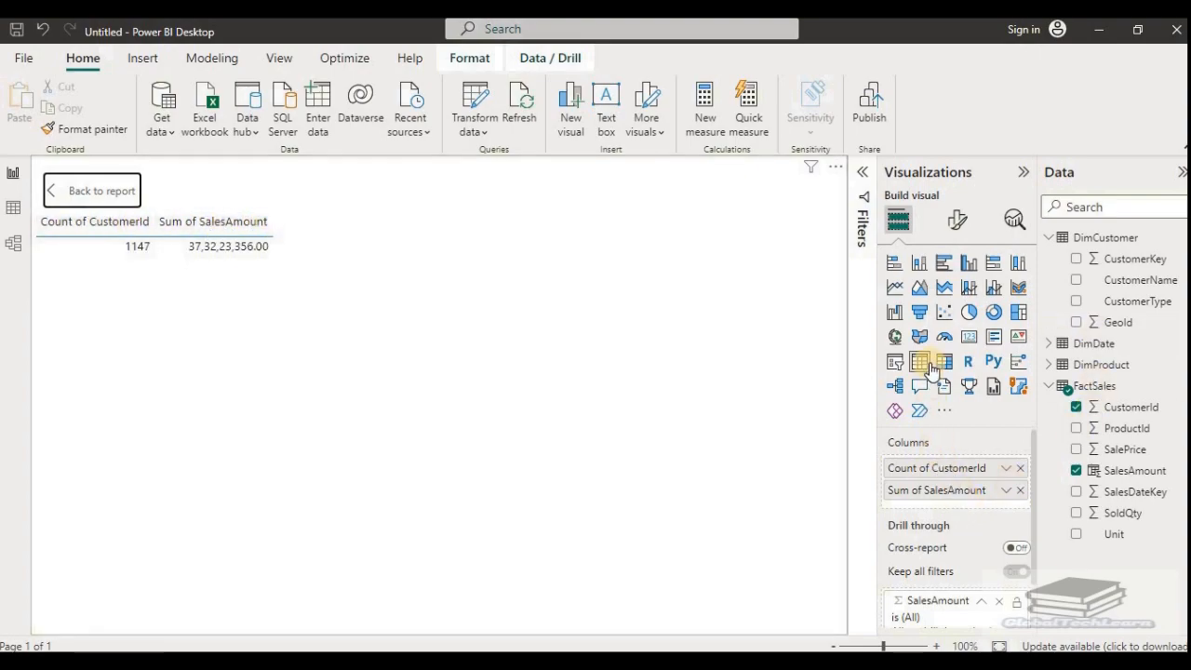
right_click(923, 475)
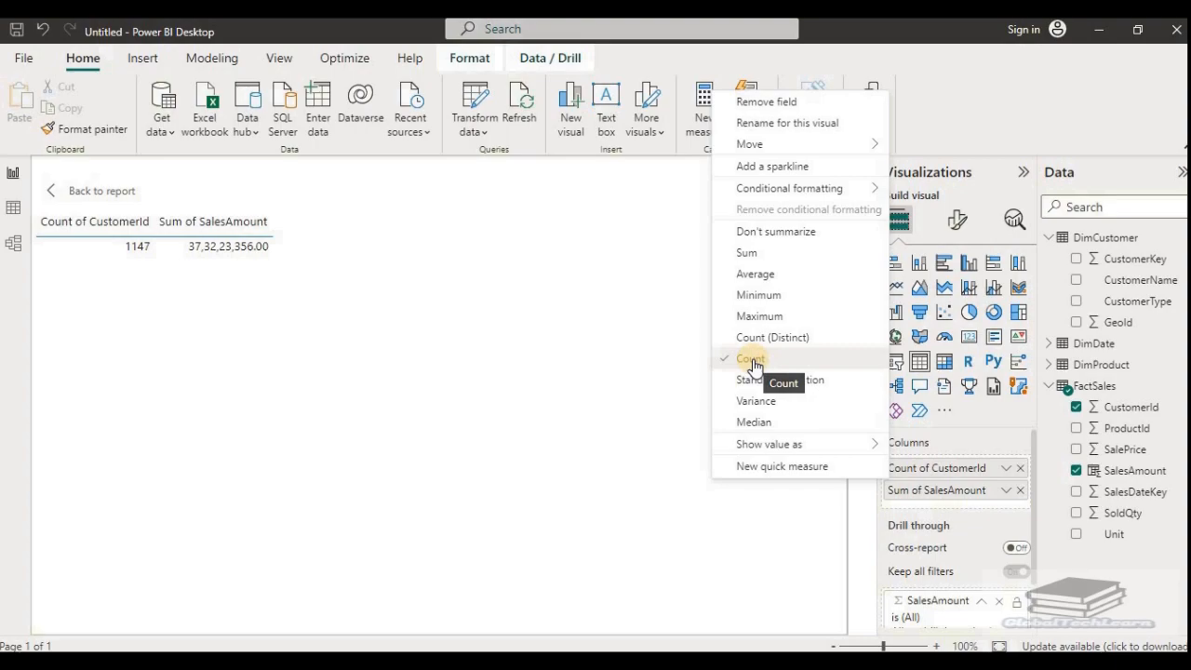
left_click(759, 236)
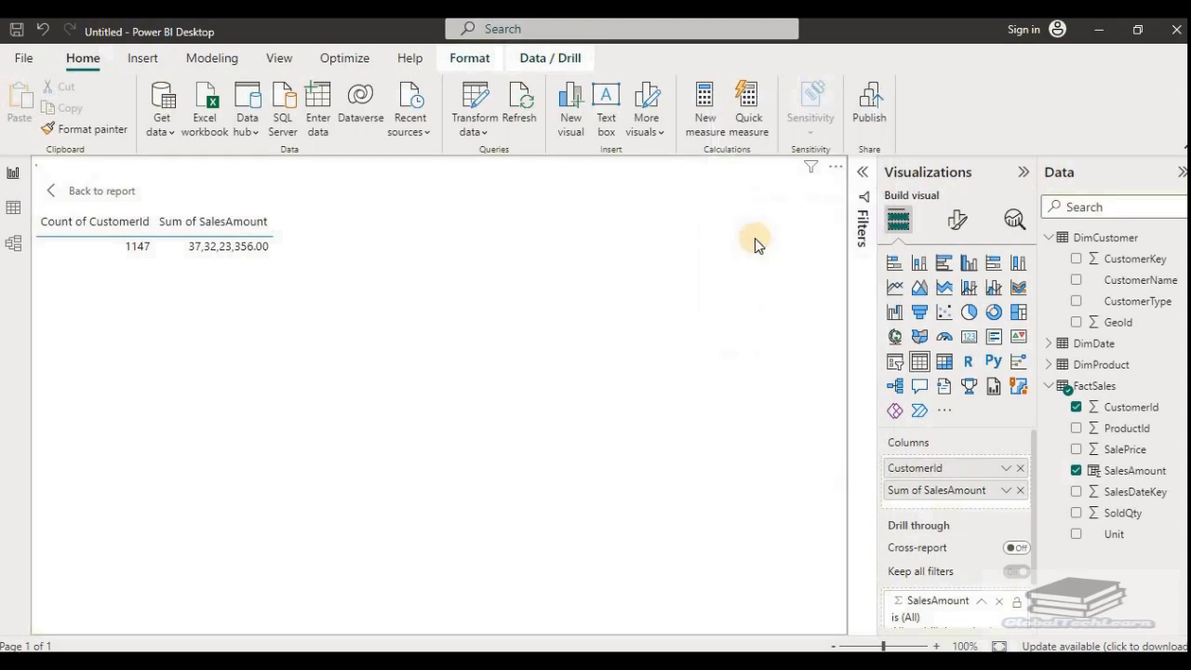
Step: Try Average as the SalesAmount aggregation in the CustomerId table, and set it back to Sum
left_click(1005, 490)
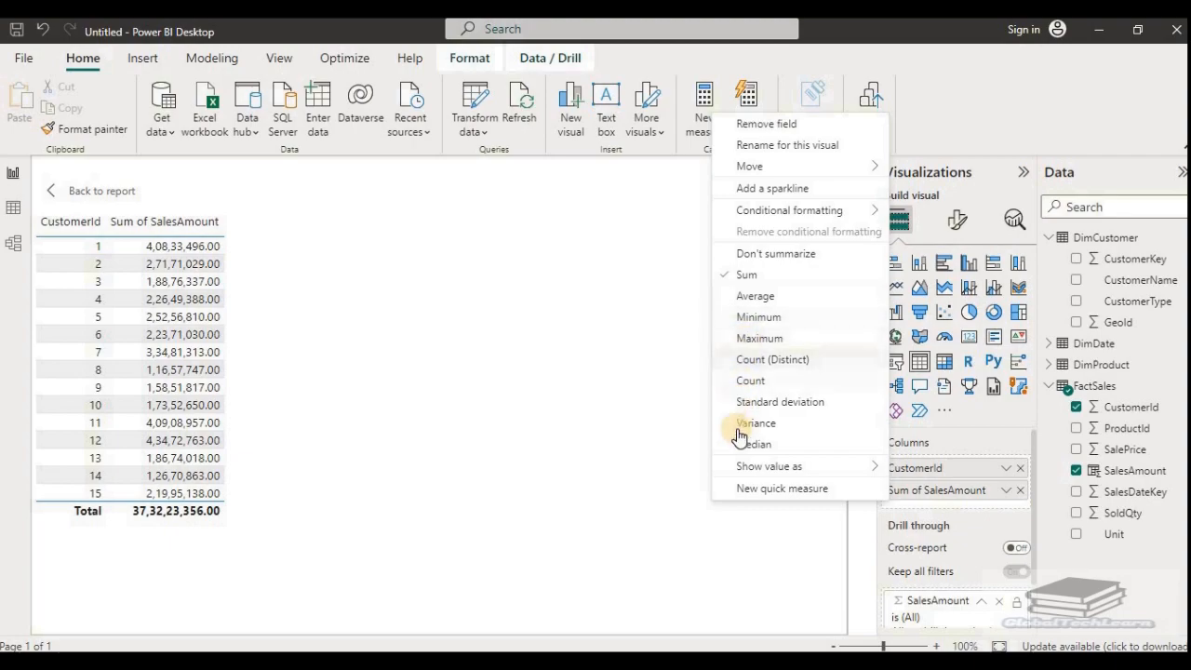
left_click(752, 297)
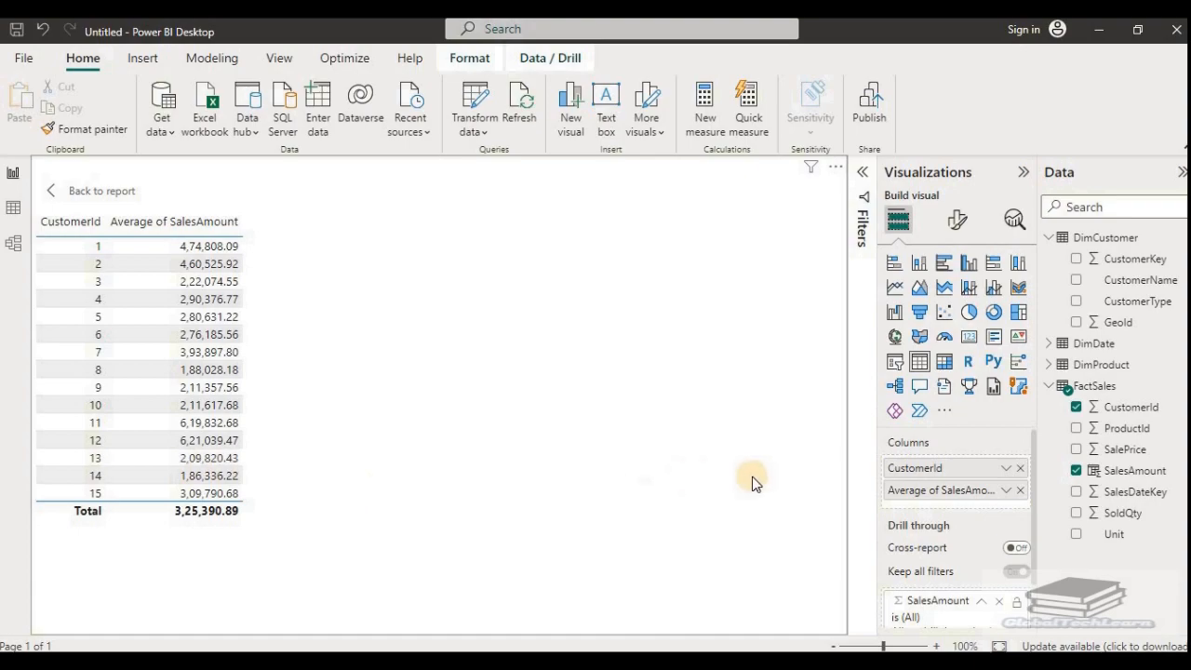
right_click(919, 499)
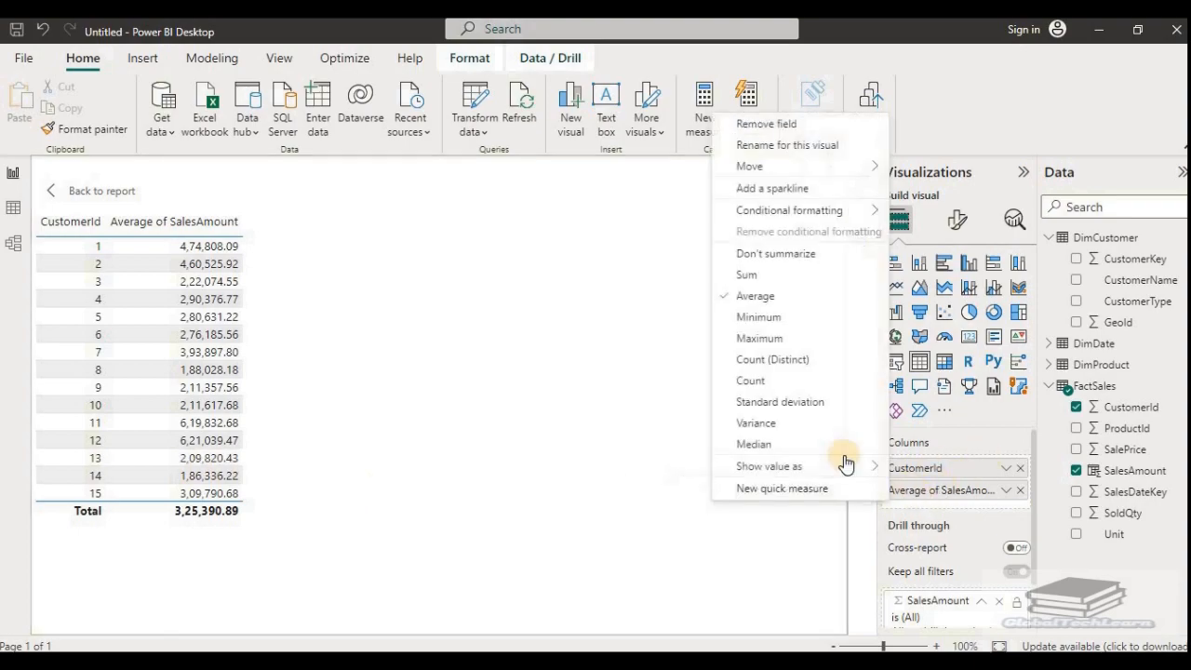
left_click(756, 276)
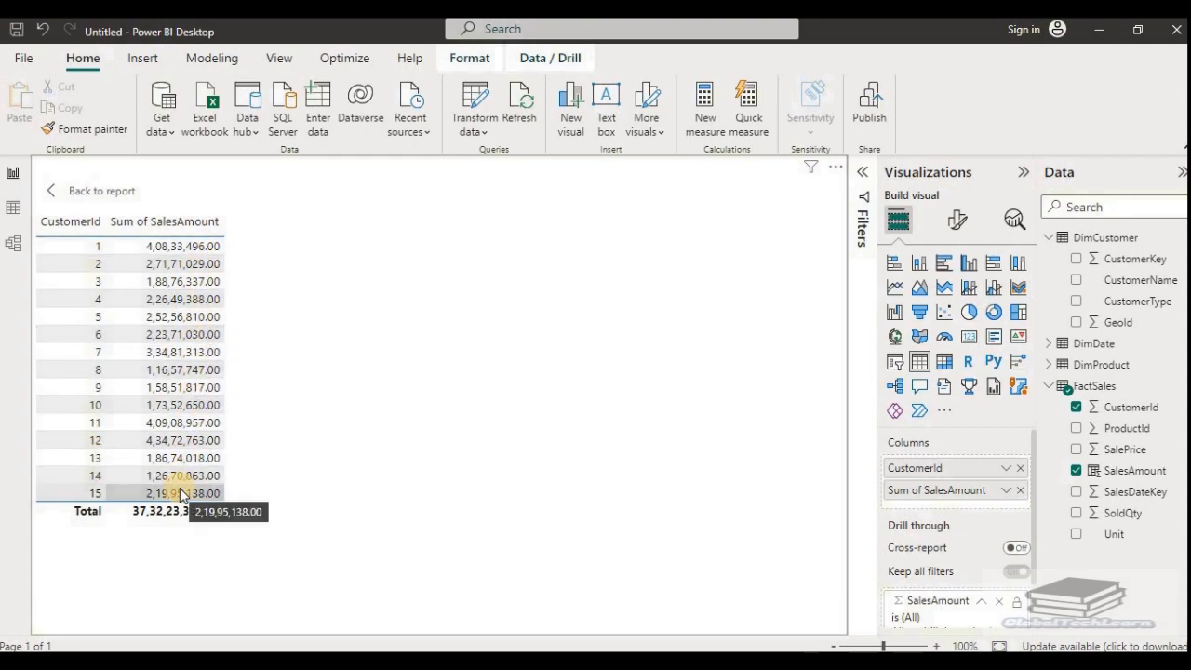
Step: Return to the report page, add a third table visual beside the CustomerId table and stretch it to the same height
left_click(102, 191, "ctrl")
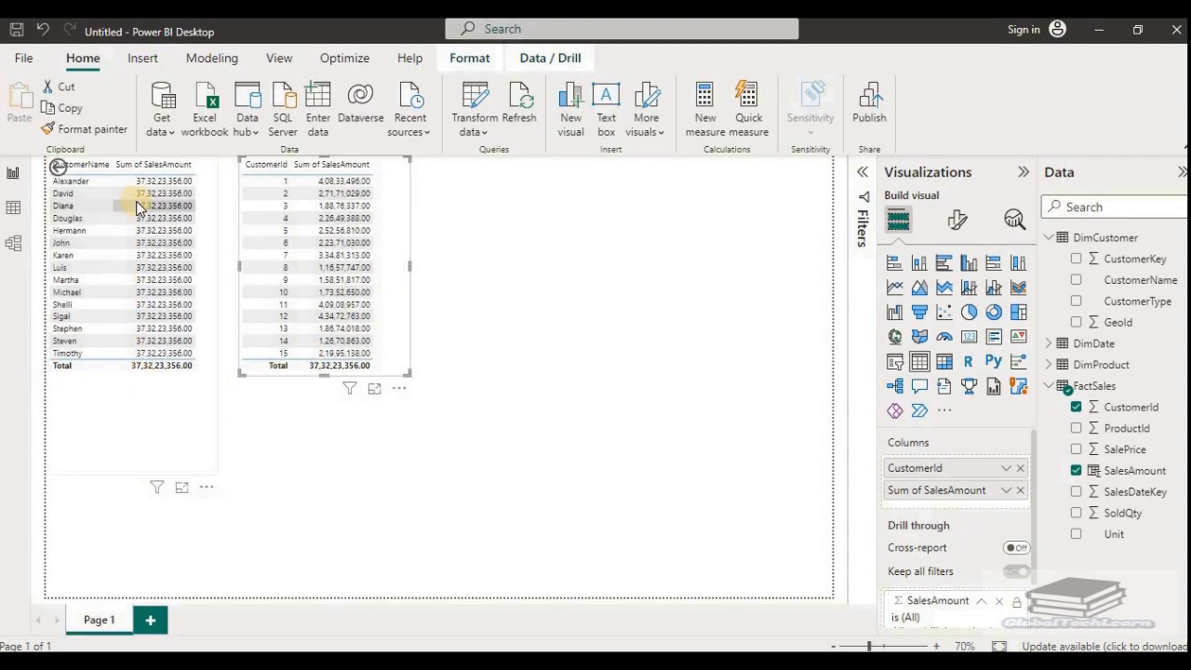
left_click(513, 270)
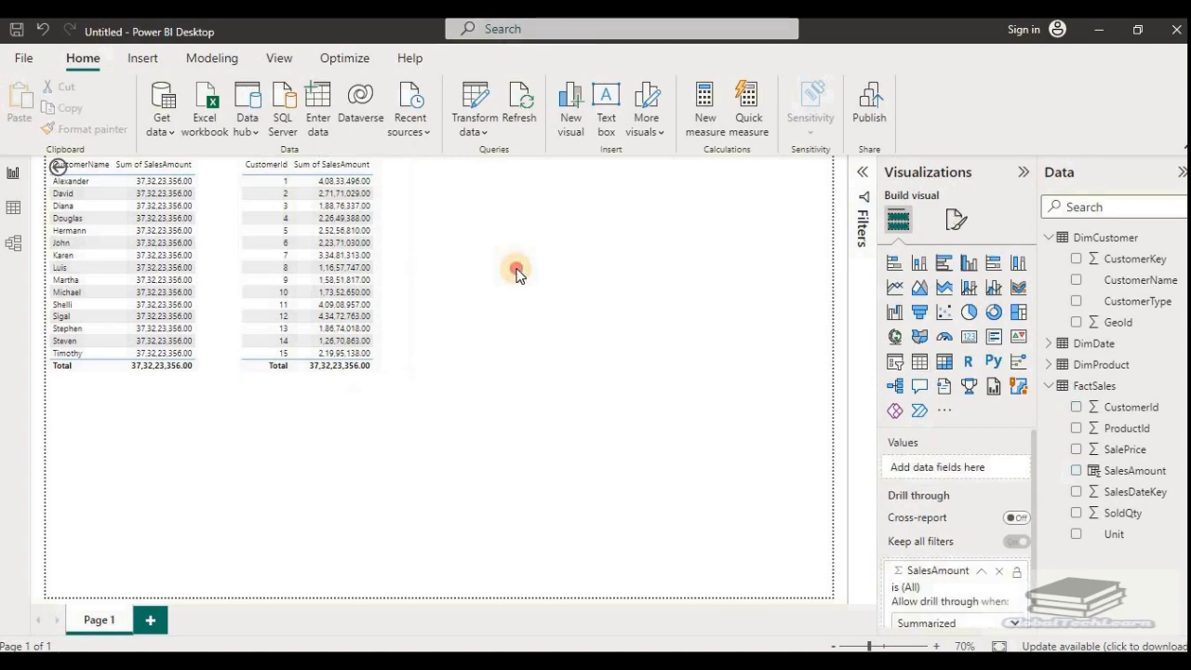
left_click(916, 366)
left_click_drag(80, 496, 472, 160)
left_click_drag(522, 264, 531, 375)
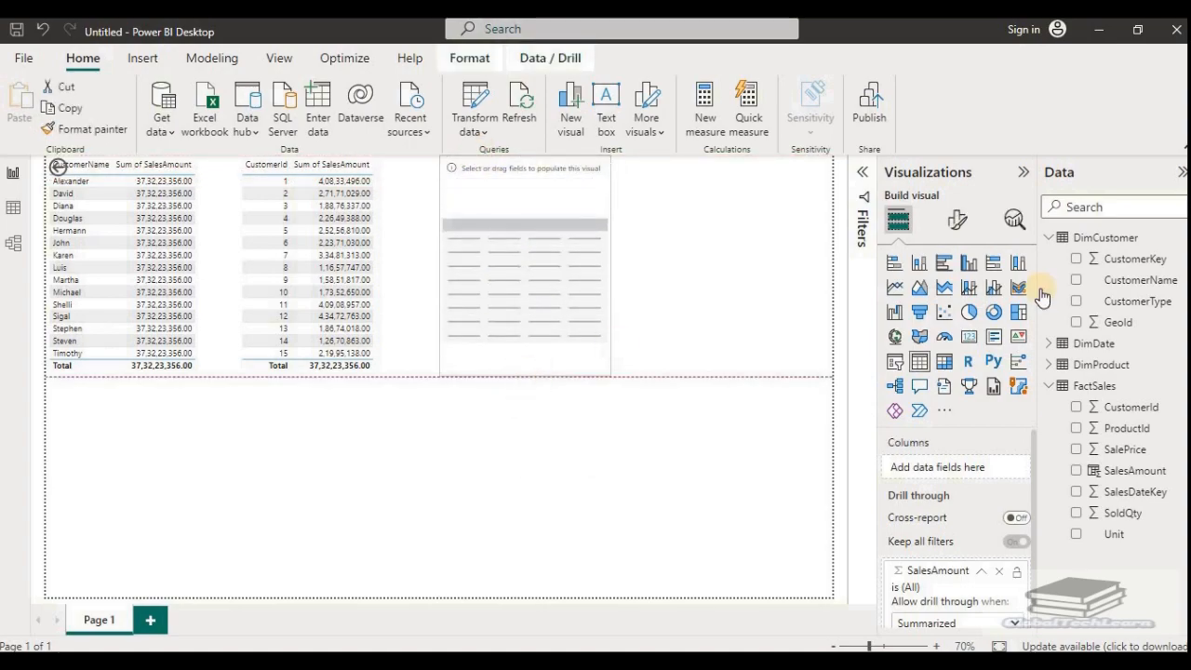
Step: Add CustomerKey and CustomerName from DimCustomer to the third table visual and set CustomerKey to Don't summarize
left_click_drag(1119, 263, 949, 462)
left_click_drag(1119, 279, 955, 485)
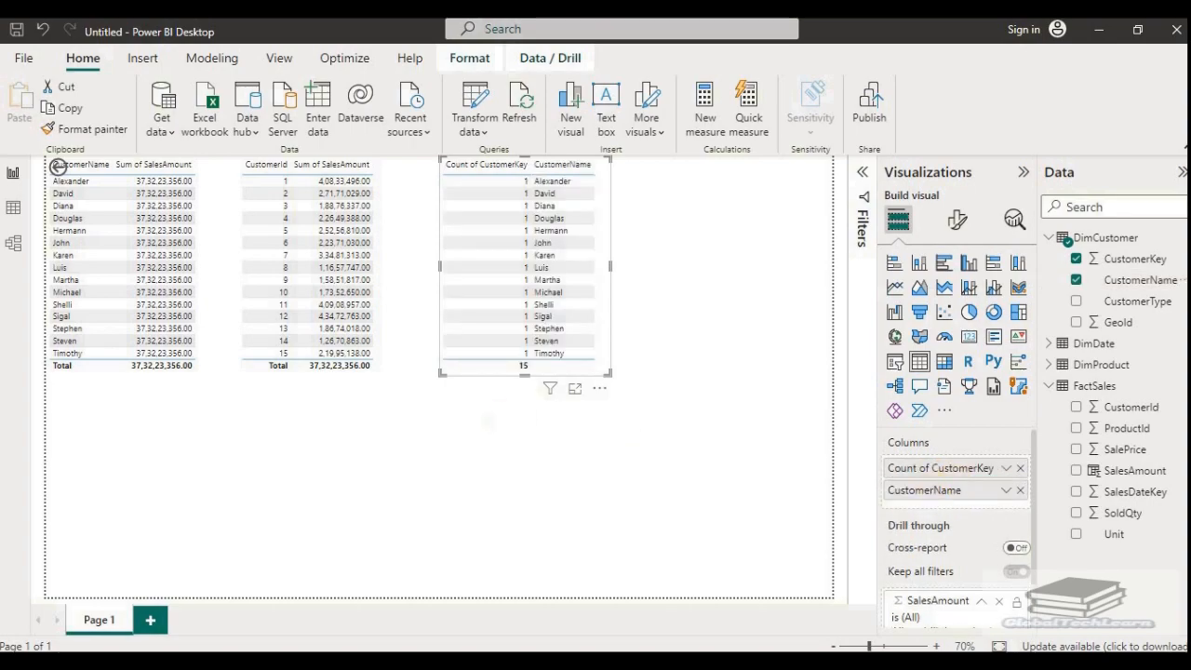
right_click(908, 476)
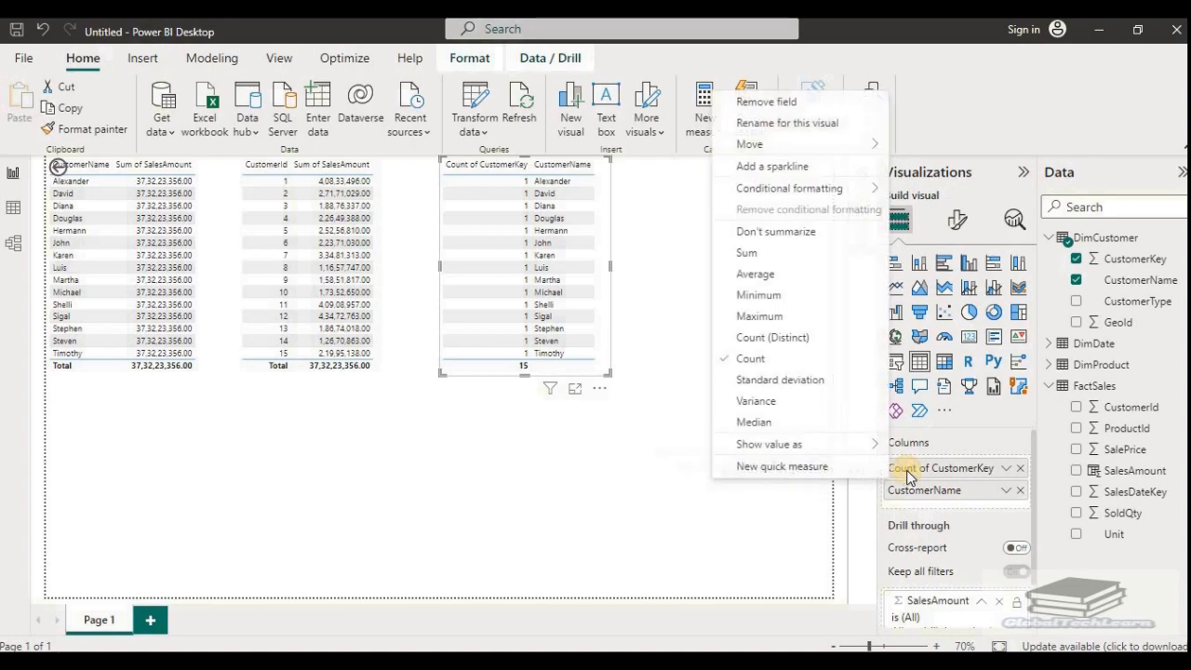
left_click(790, 240)
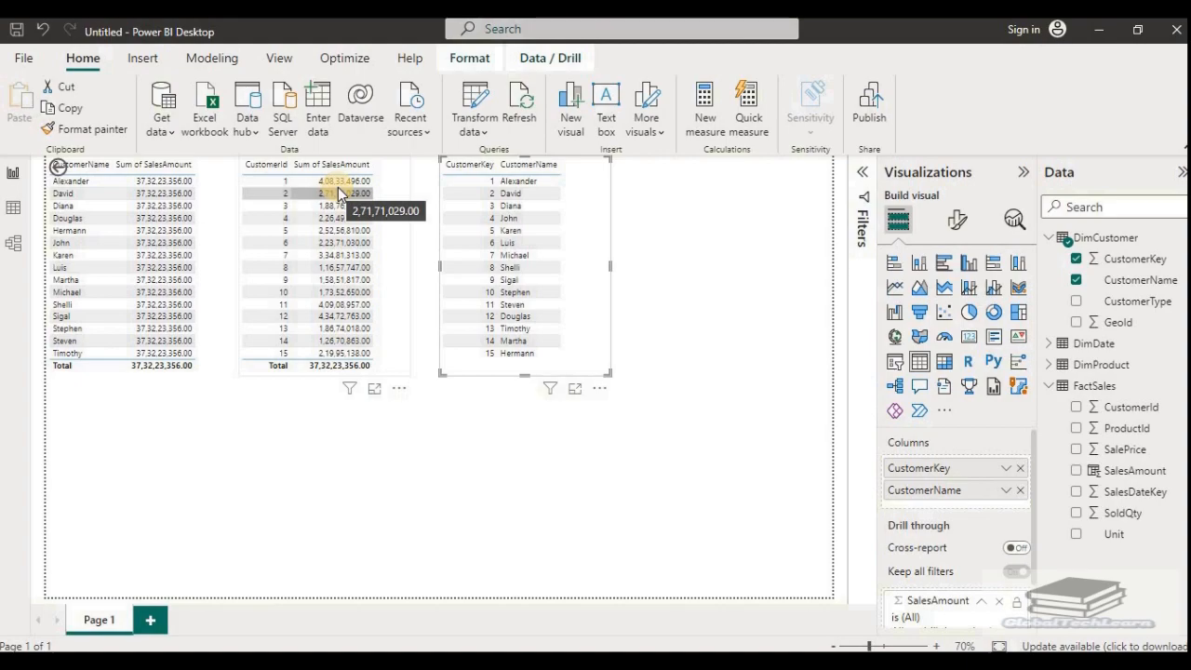
Step: View the CustomerId sales table in focus mode, return to the report page and compare its amounts with the CustomerName table
left_click(373, 395)
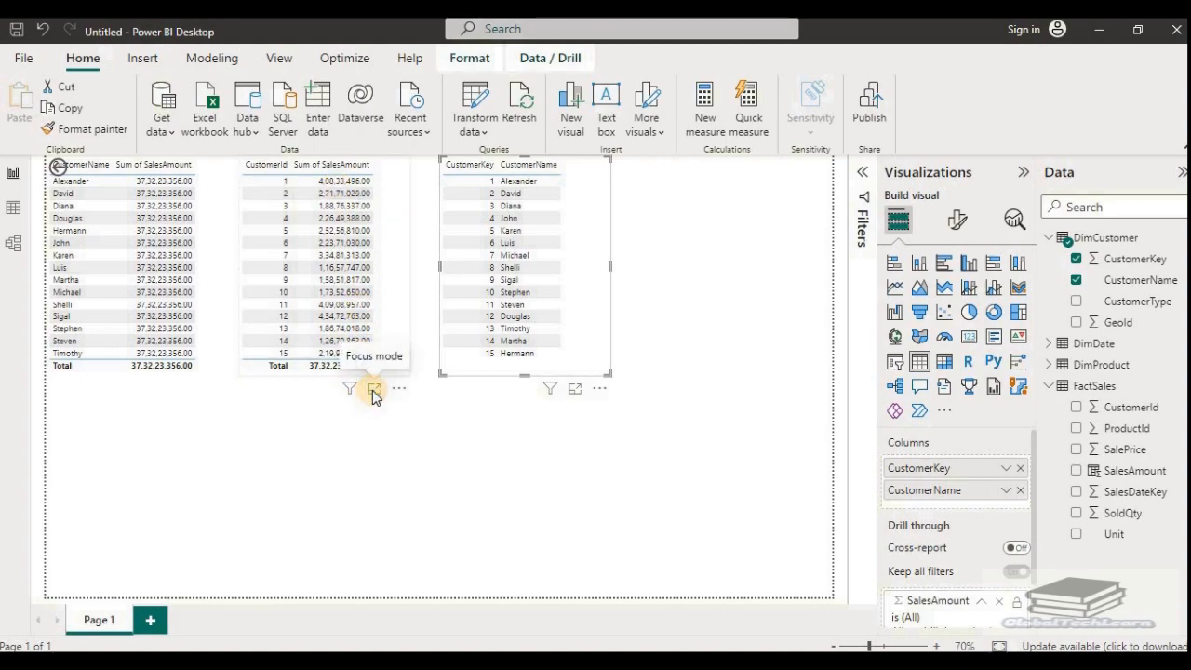
left_click(172, 247)
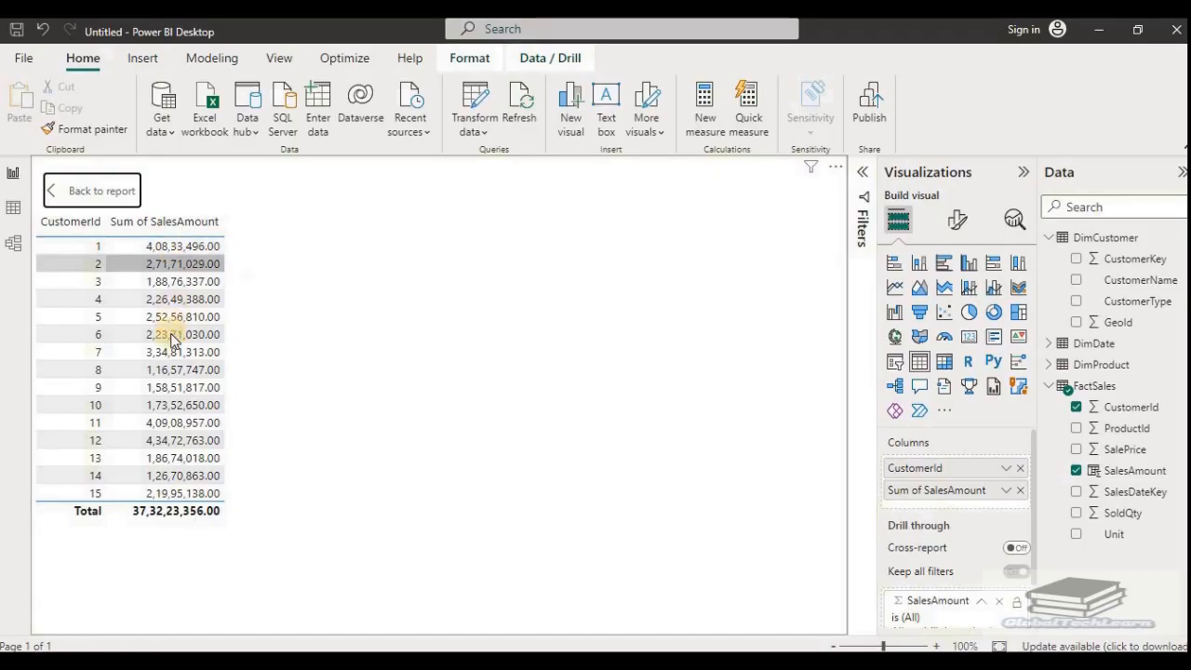
left_click(93, 191)
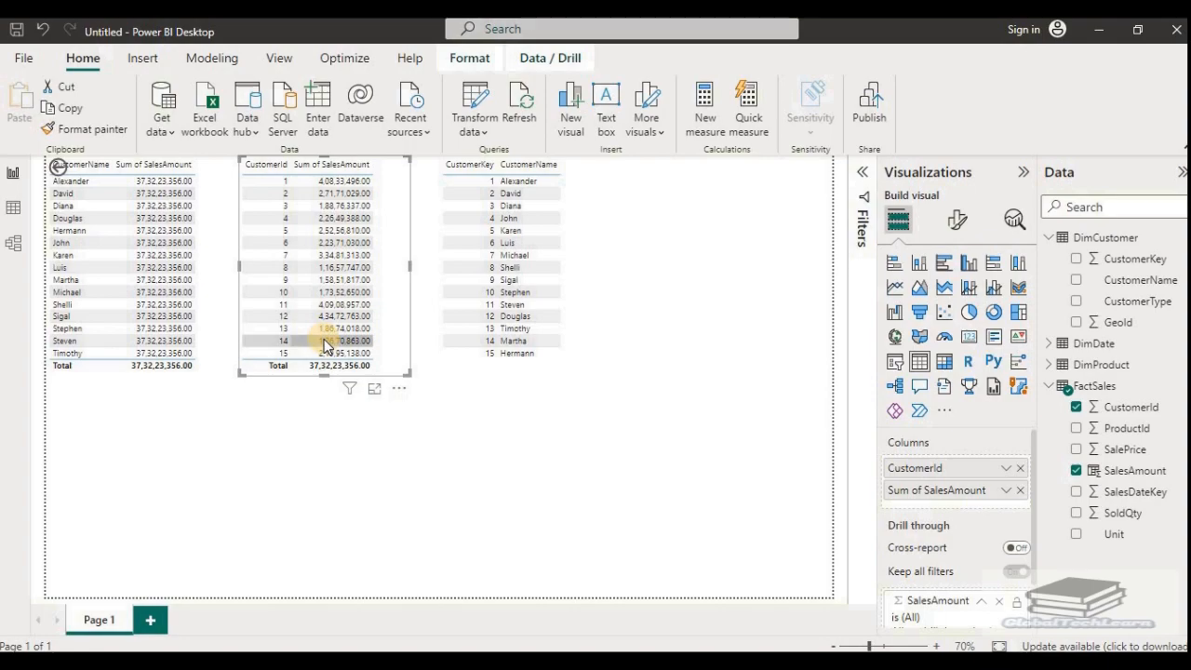
mouse_move(337, 254)
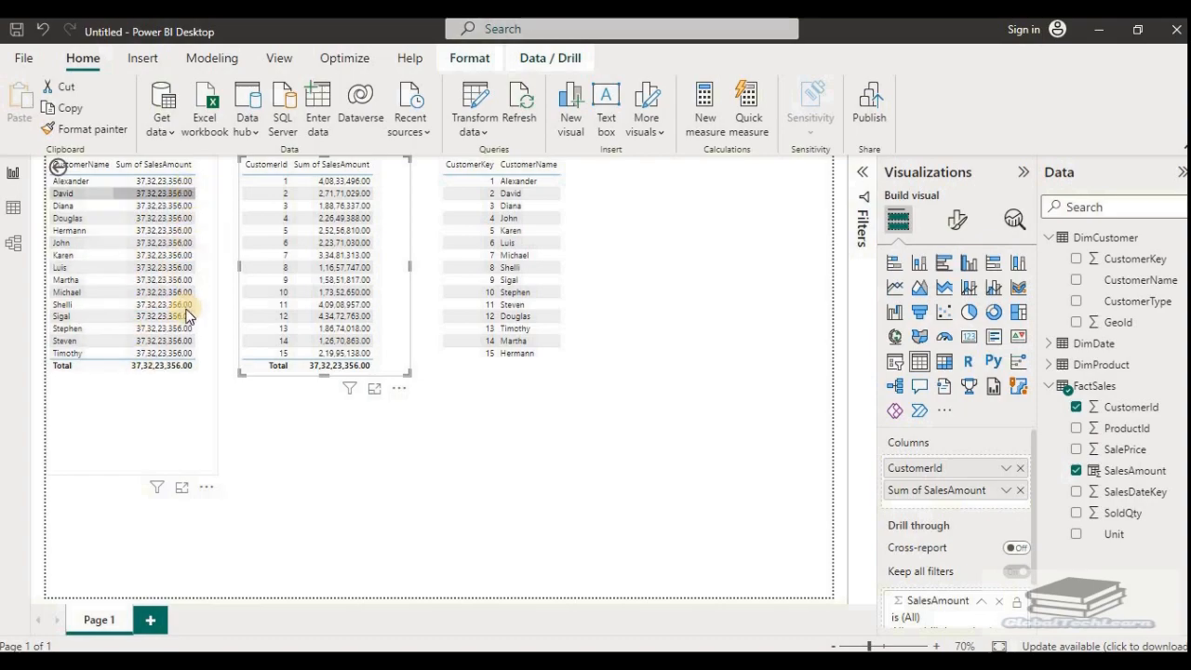
left_click(13, 243)
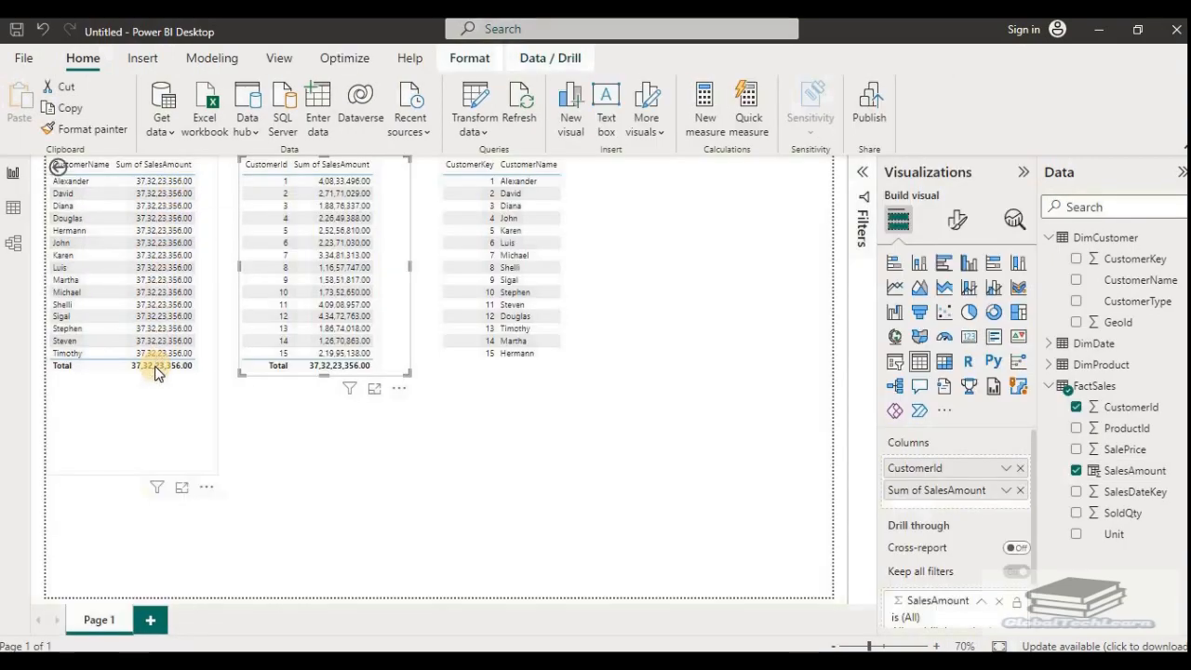
mouse_move(155, 366)
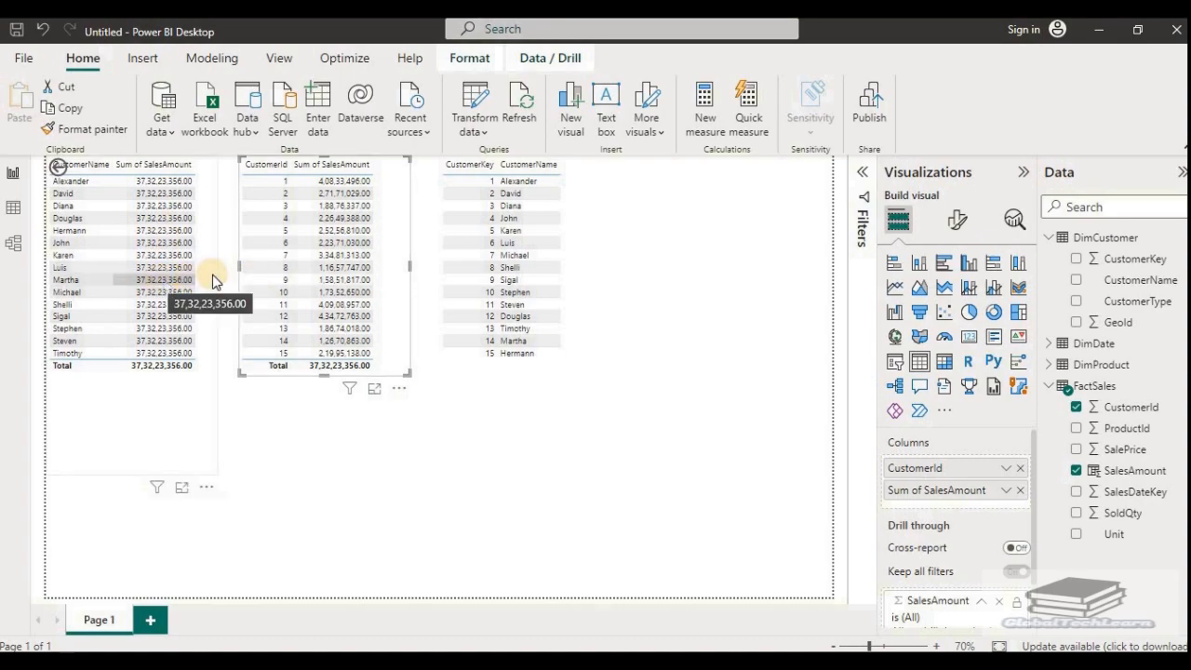
Step: Examine the unrelated tables in the model, and compare the DimCustomer rows with the FactSales rows
left_click(14, 248)
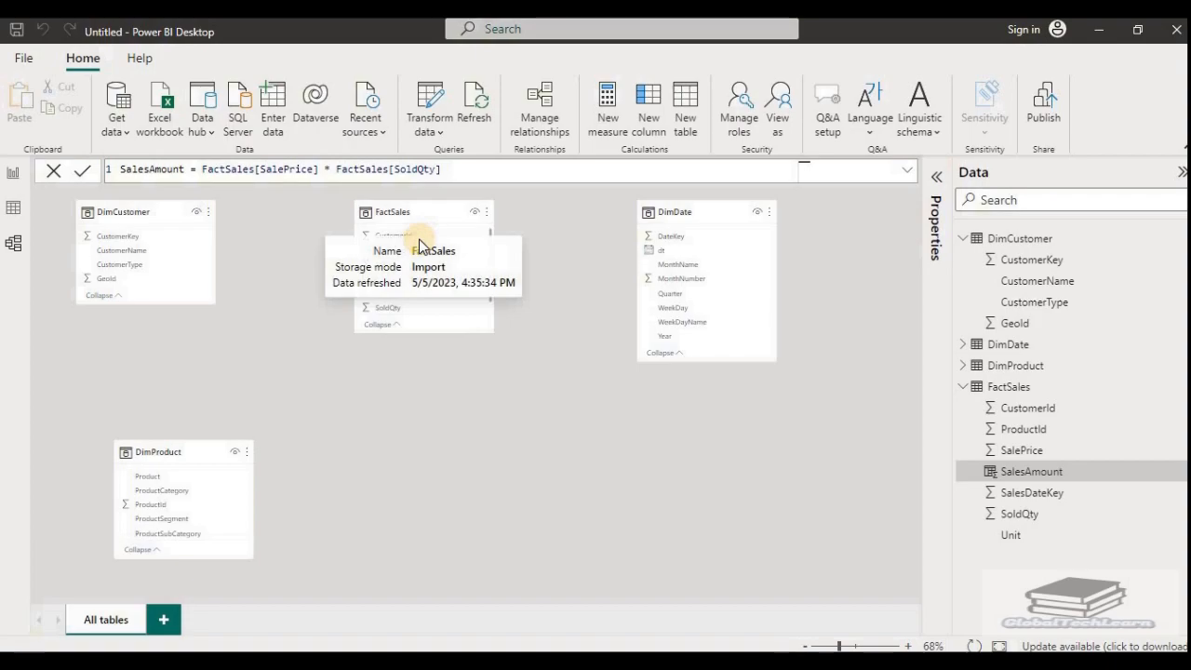
left_click(11, 216)
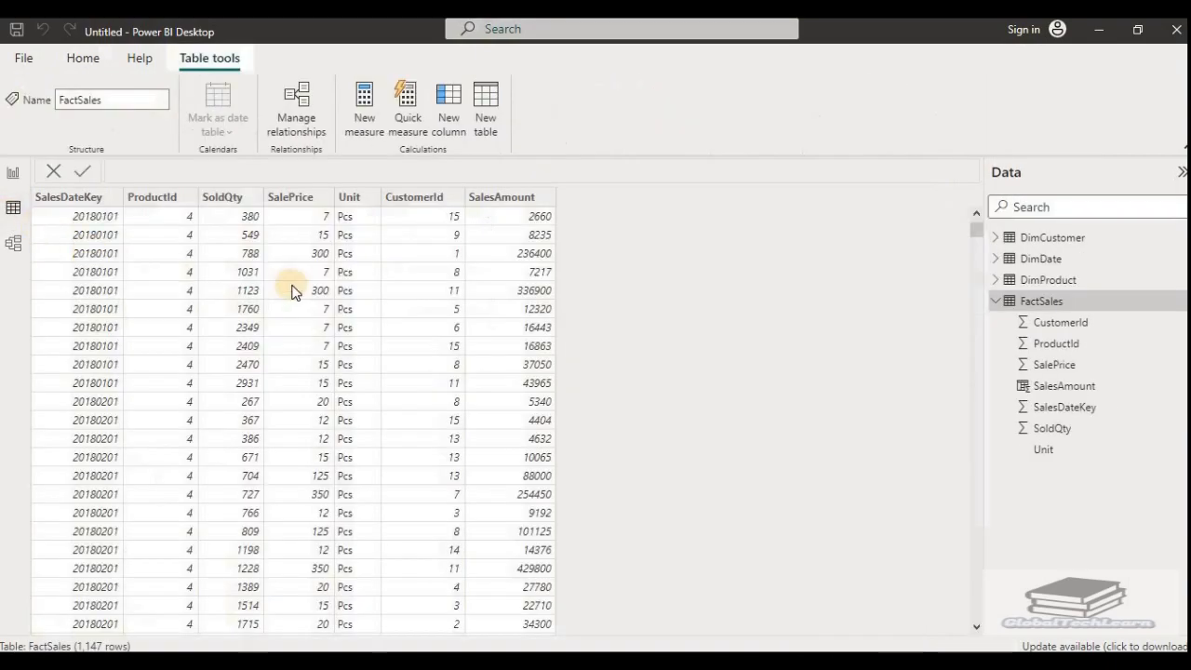
left_click(1051, 238)
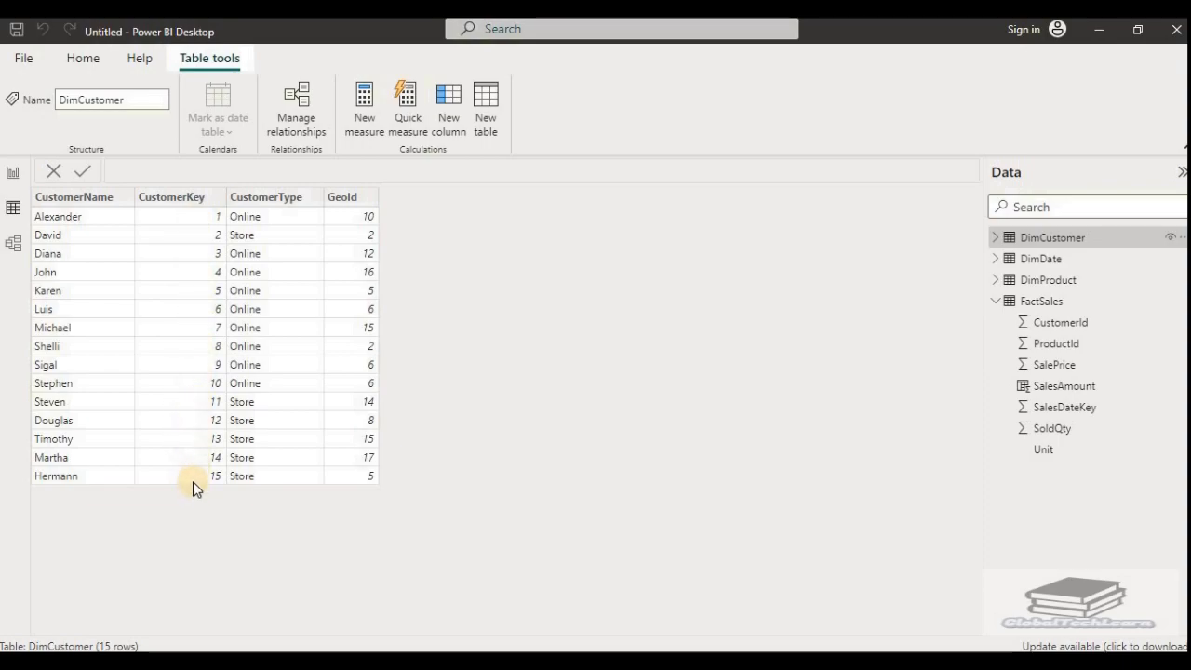
left_click(1039, 301)
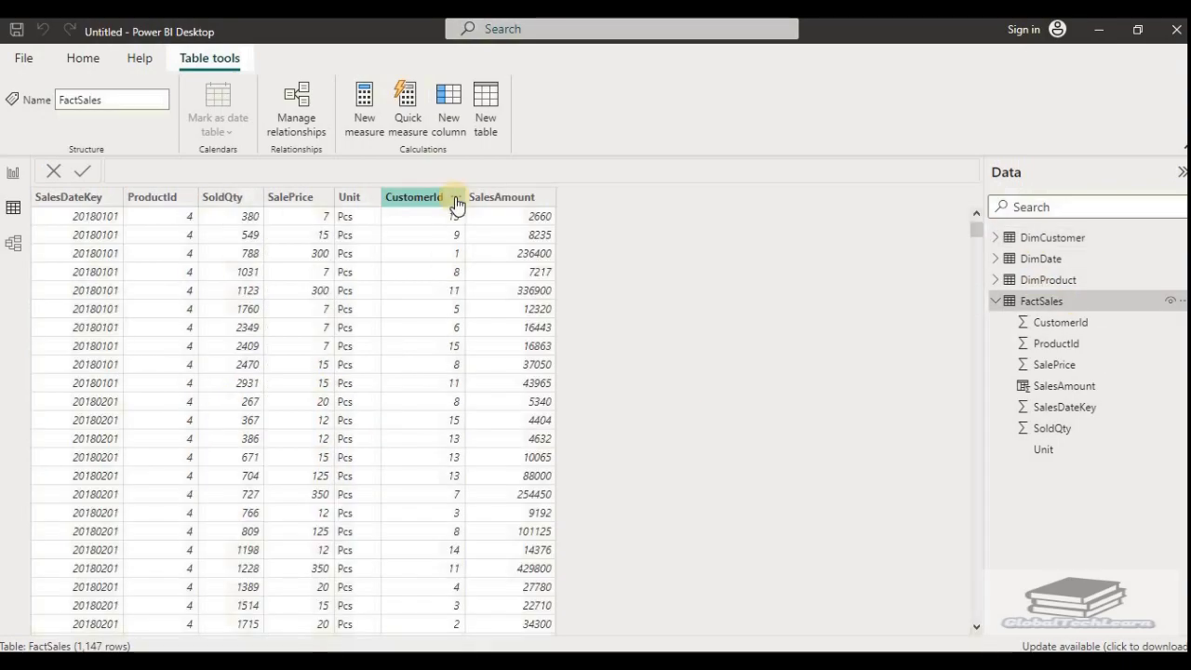
Step: Filter the FactSales data to CustomerId 1, browse the matching rows and clear the filter
left_click(456, 200)
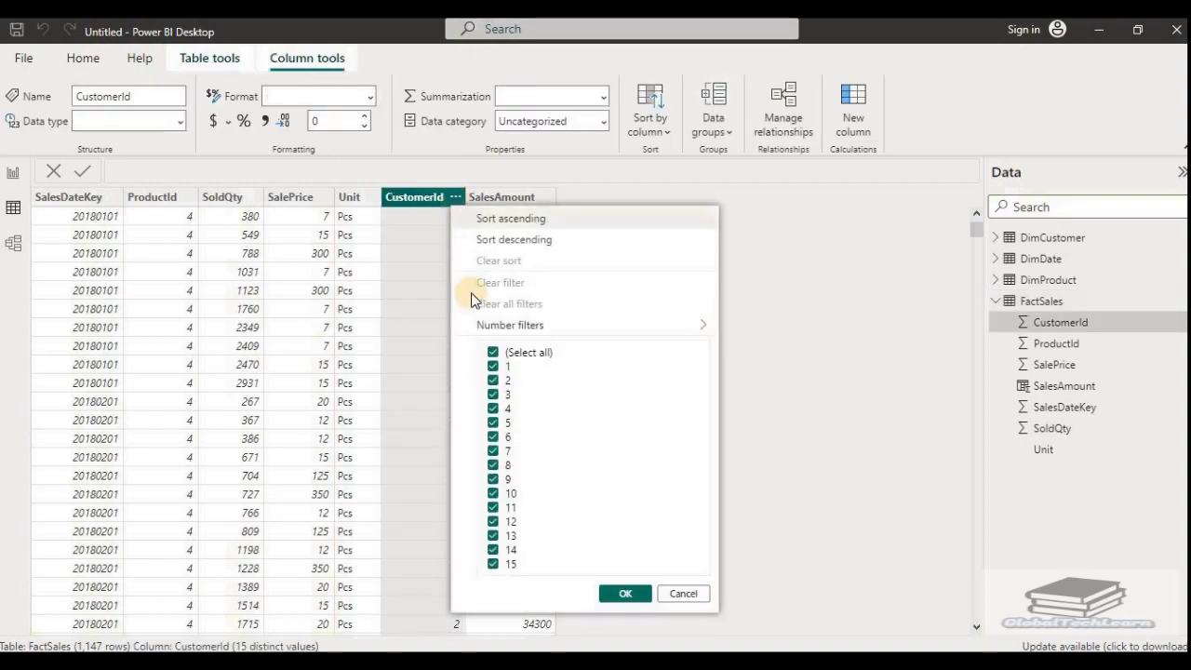
left_click(493, 353)
left_click(495, 368)
left_click(625, 593)
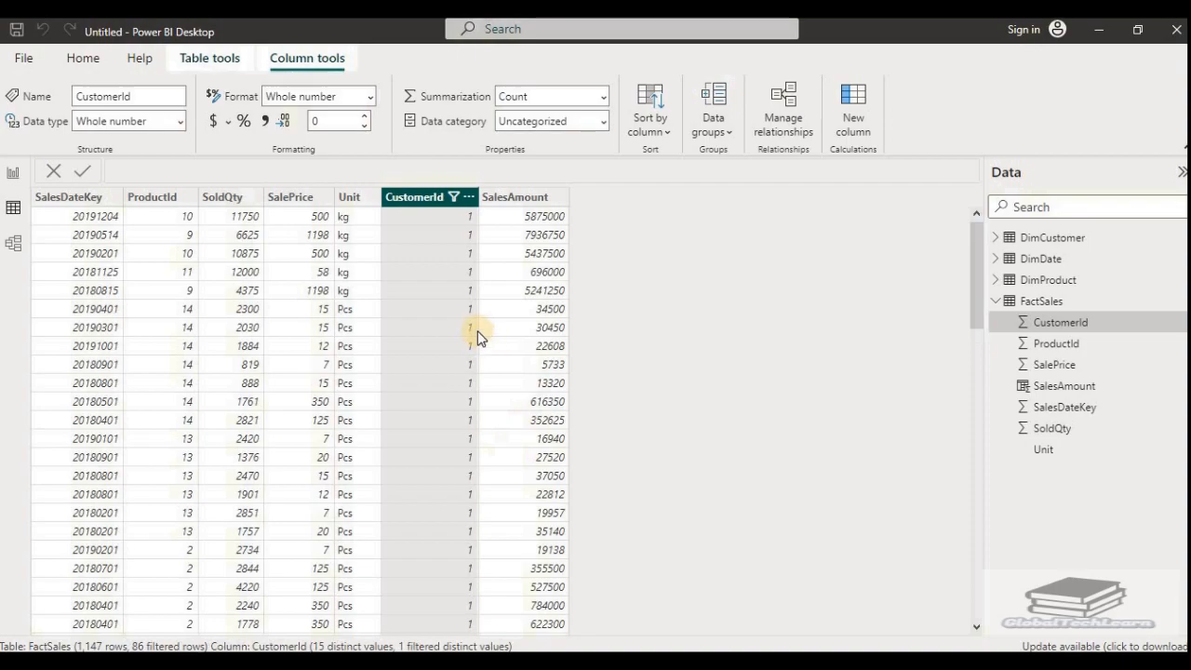
scroll(403, 387, "down", 5)
scroll(405, 388, "up", 5)
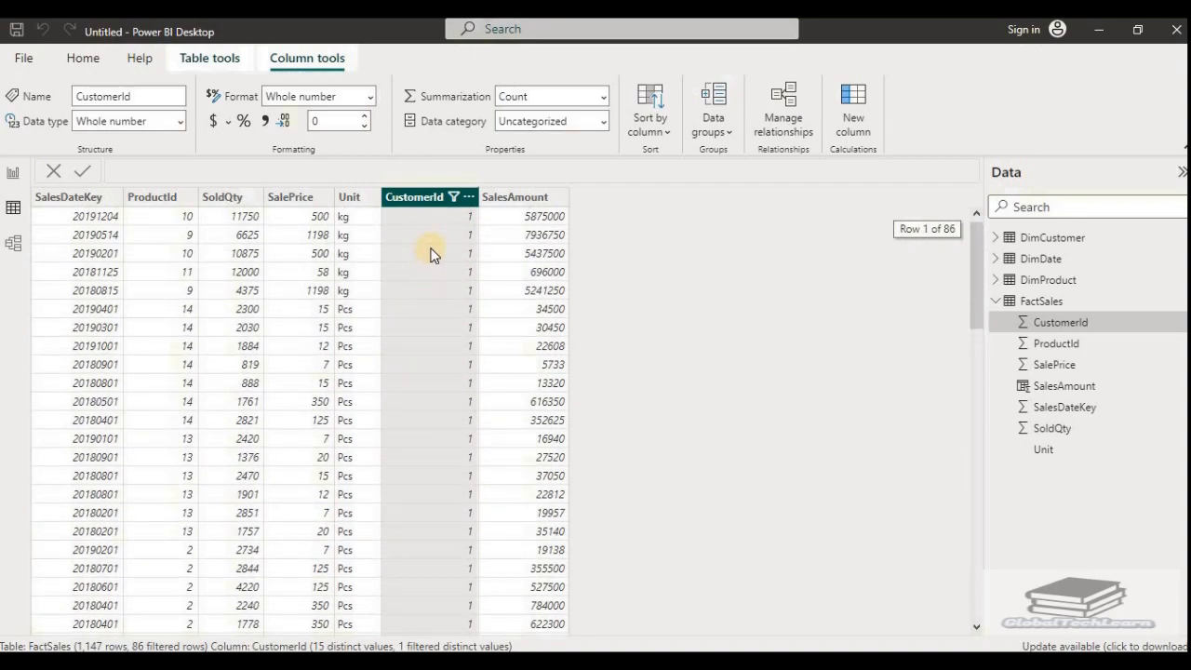
scroll(438, 484, "down", 8)
scroll(435, 503, "up", 8)
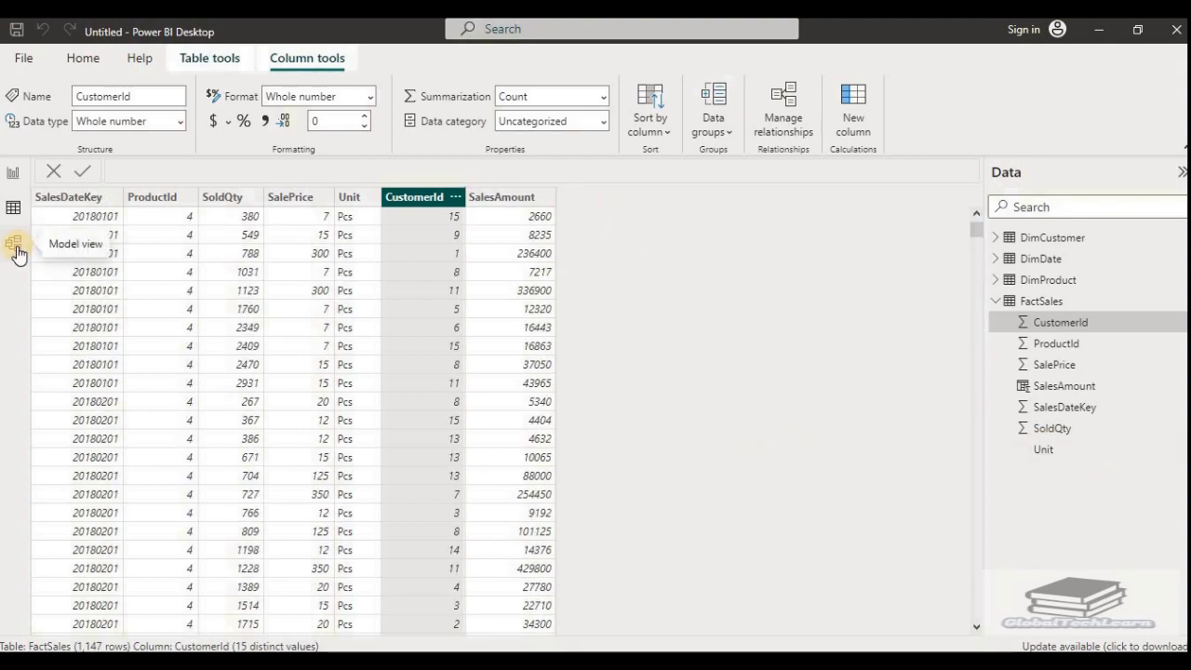
Step: Show the model diagram enlarged and move the FactSales table closer to DimCustomer
left_click(14, 245)
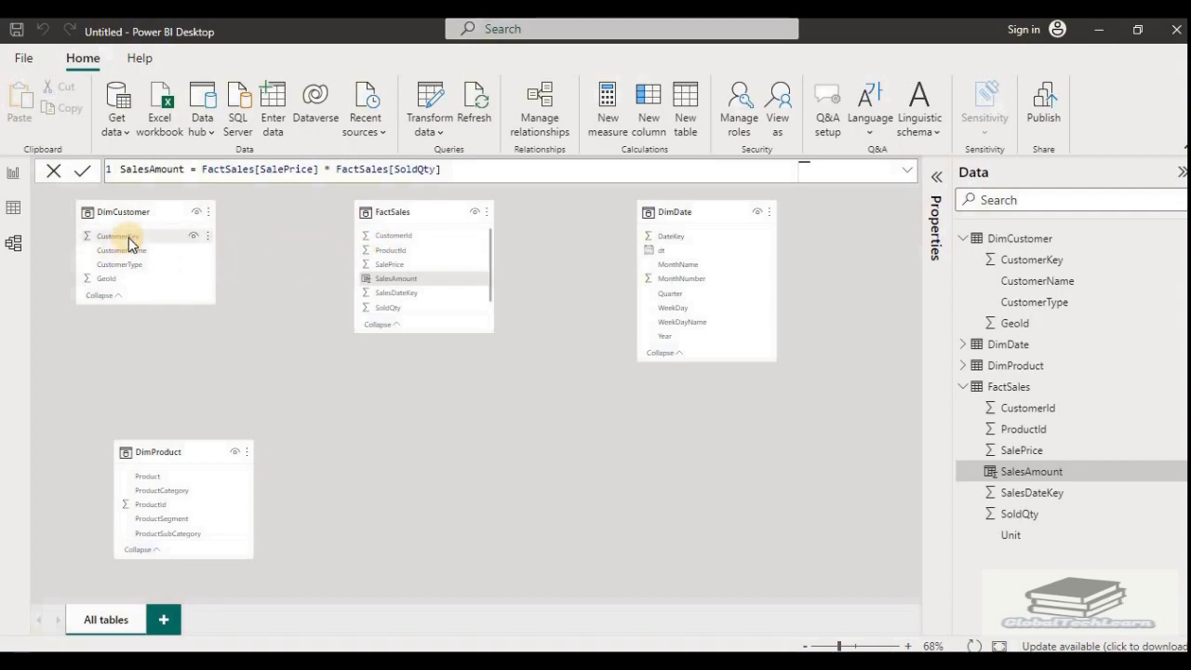
mouse_move(134, 241)
left_mouse_down()
mouse_move(415, 239)
mouse_move(152, 228)
left_mouse_up()
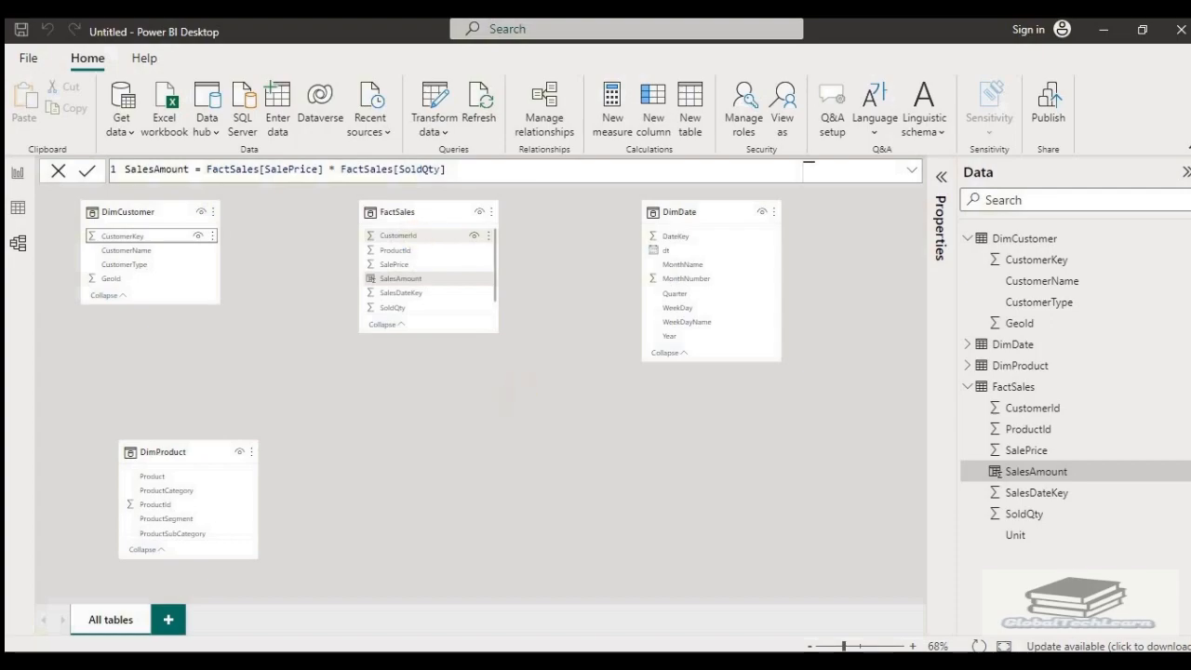
left_click(864, 645)
left_click_drag(670, 600, 503, 492)
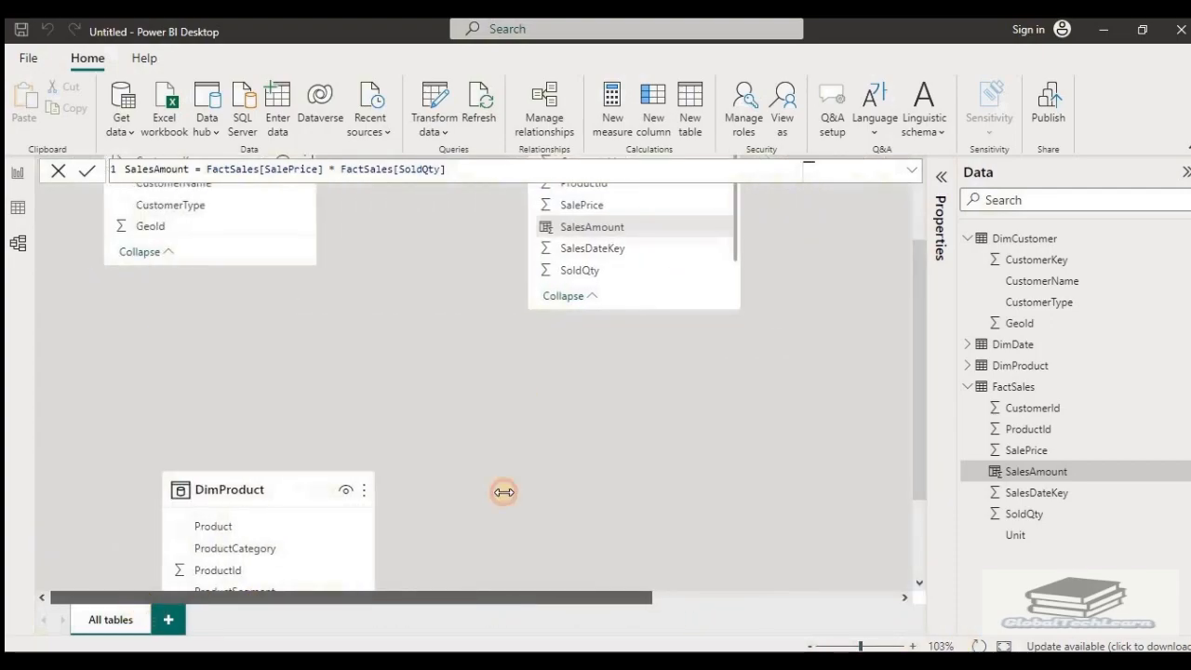
scroll(504, 492, "up", 2)
left_click_drag(639, 241, 558, 241)
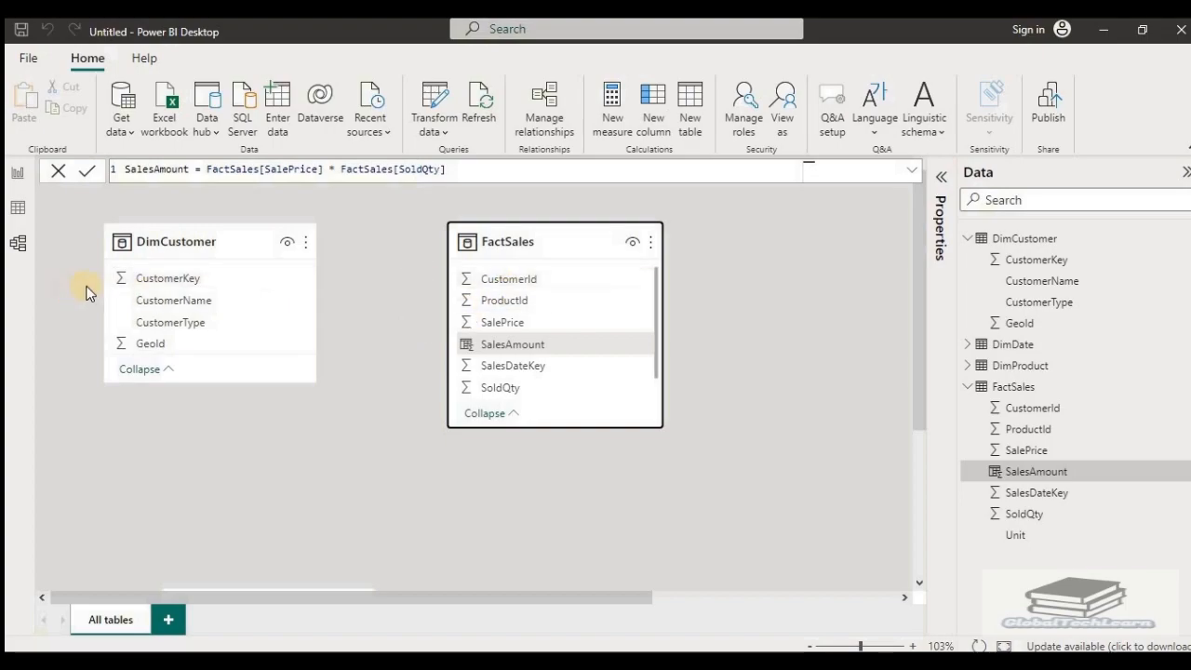
Step: Create a relationship from CustomerKey in DimCustomer to CustomerId in FactSales, and delete it again
left_click(156, 279)
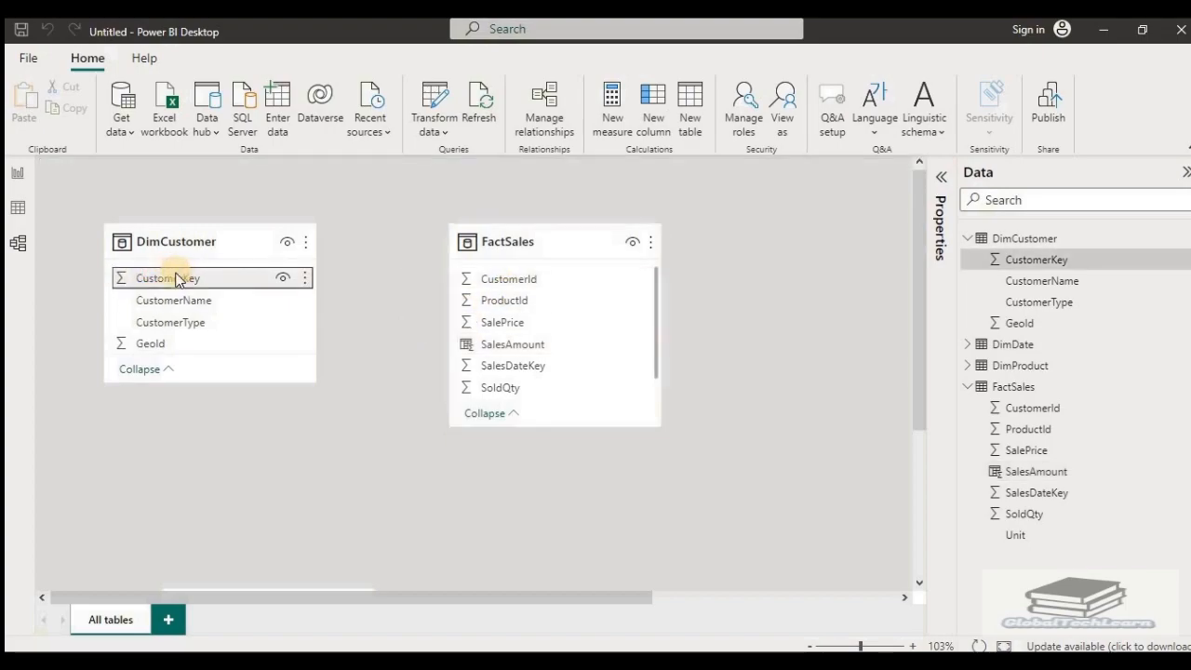
left_click_drag(158, 280, 518, 279)
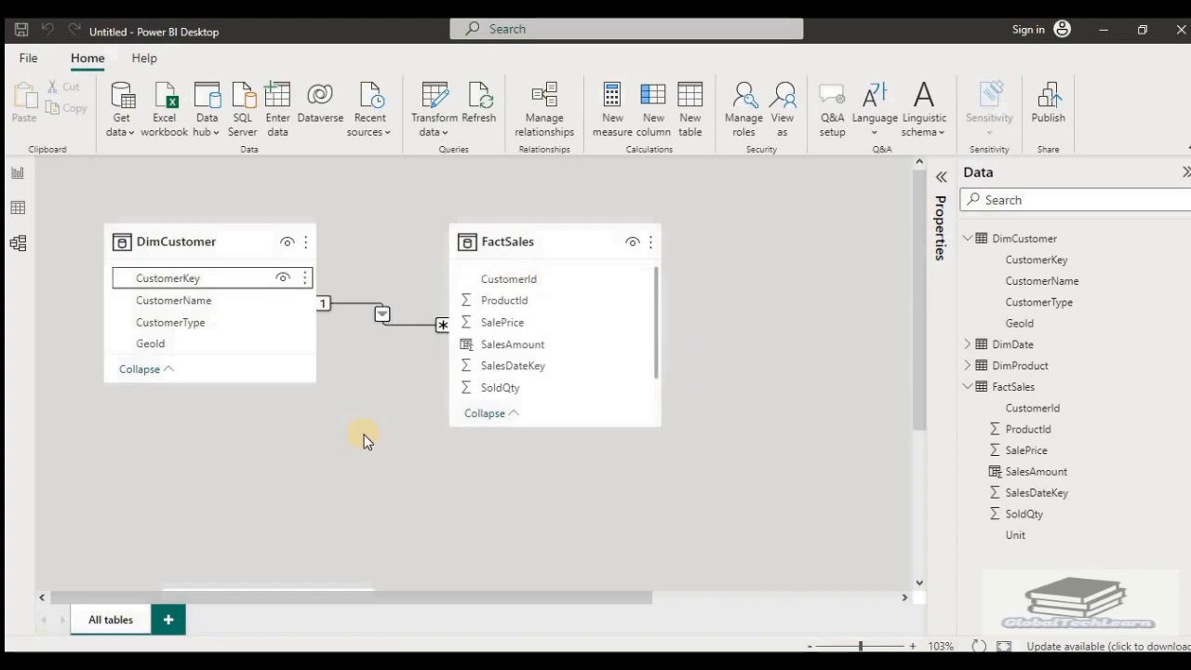
right_click(394, 324)
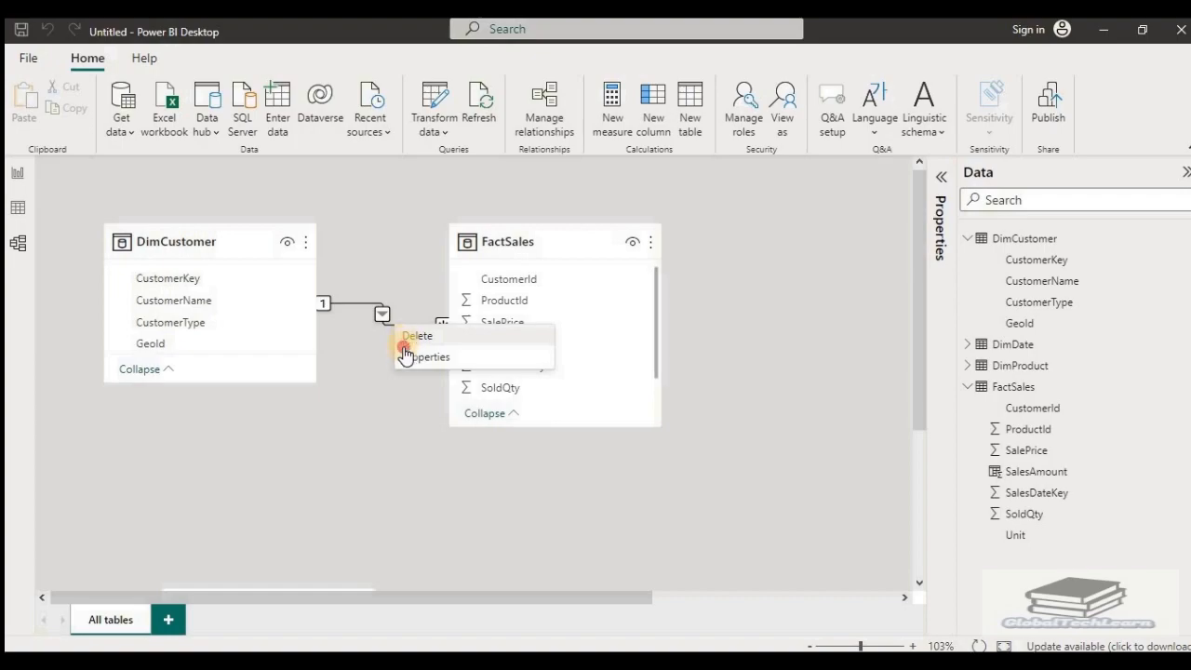
left_click(415, 336)
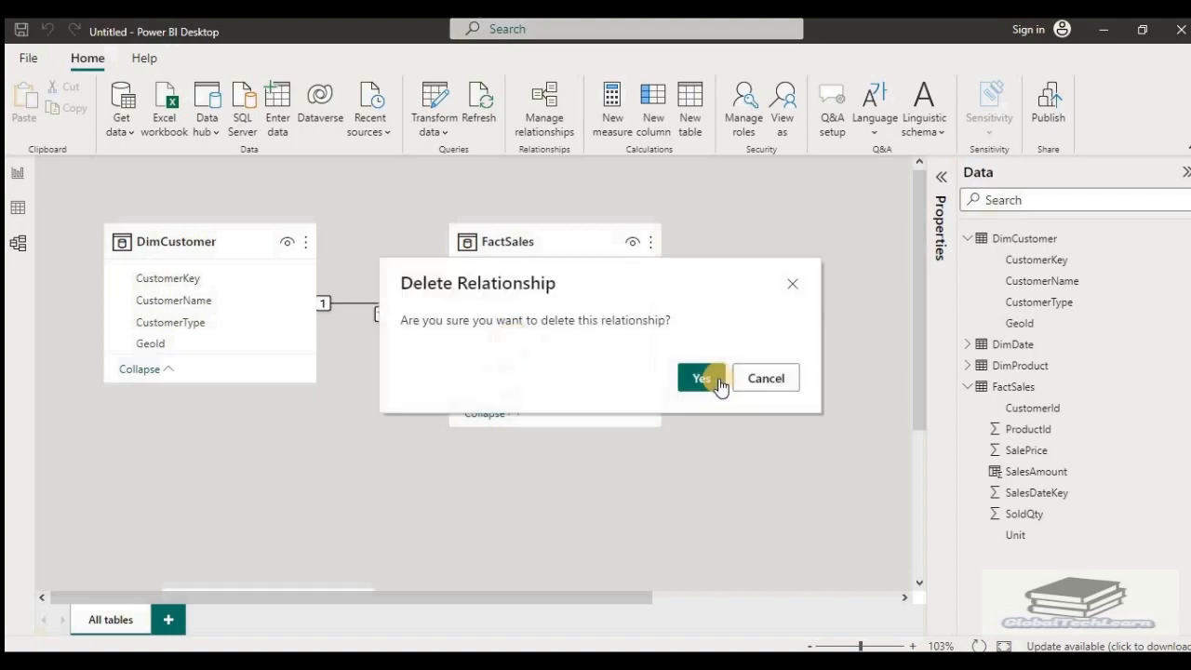
left_click(702, 378)
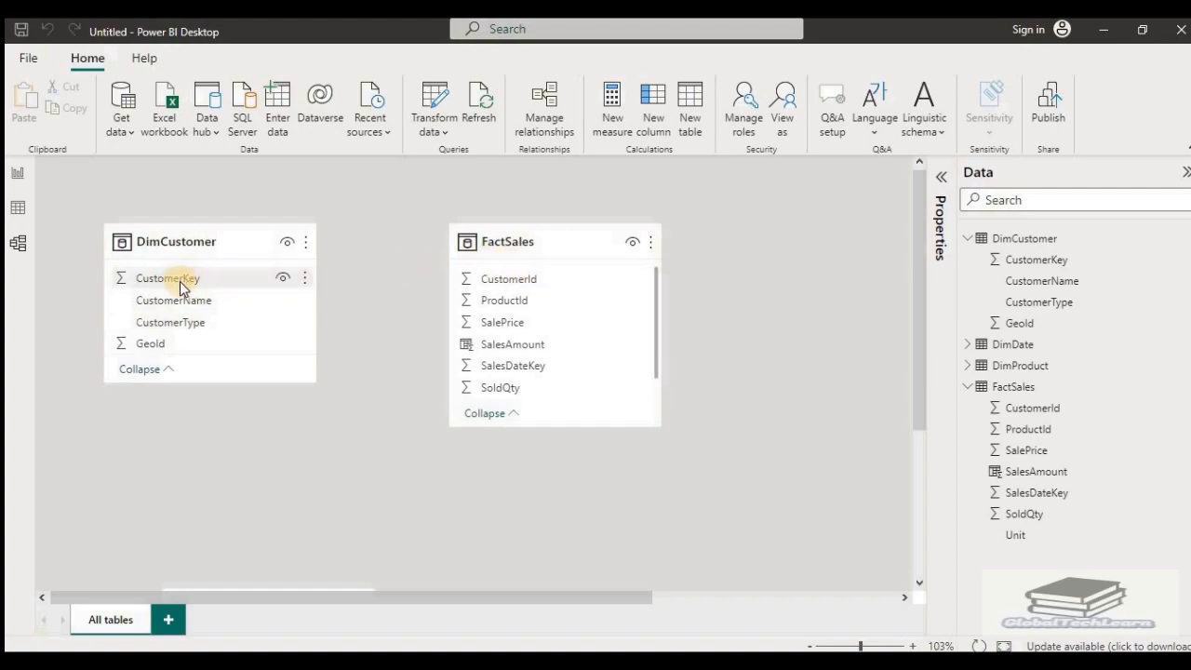
Step: Try relating CustomerKey in DimCustomer to ProductId in FactSales, and delete that relationship
left_click_drag(179, 281, 321, 345)
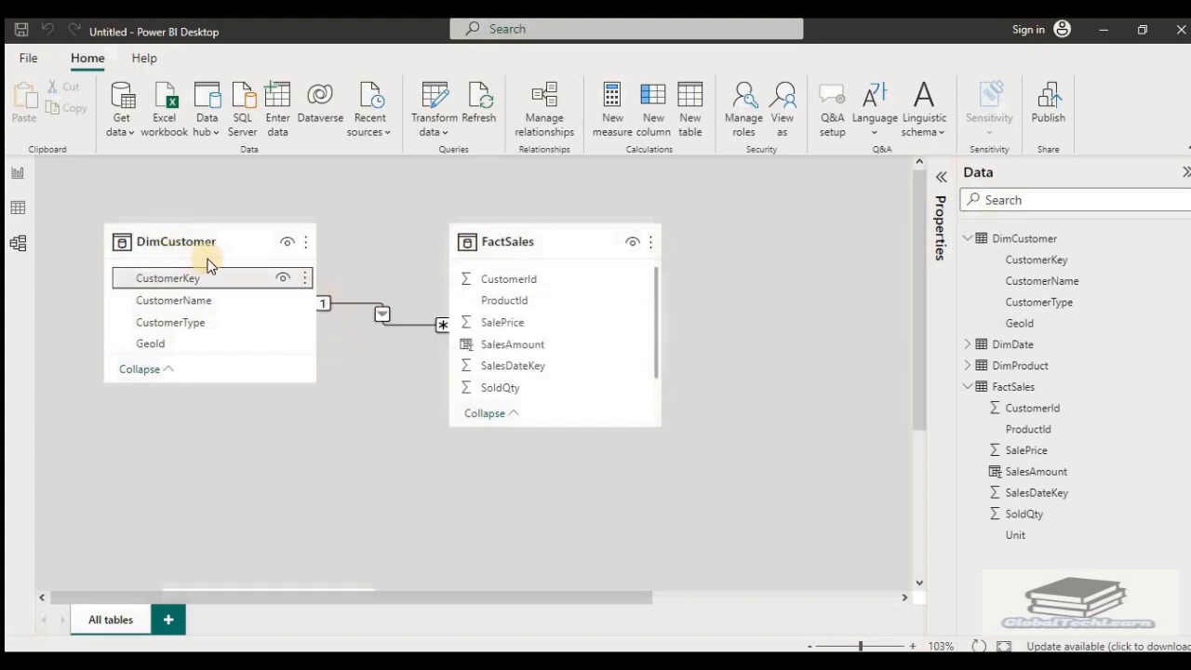
left_click(386, 319)
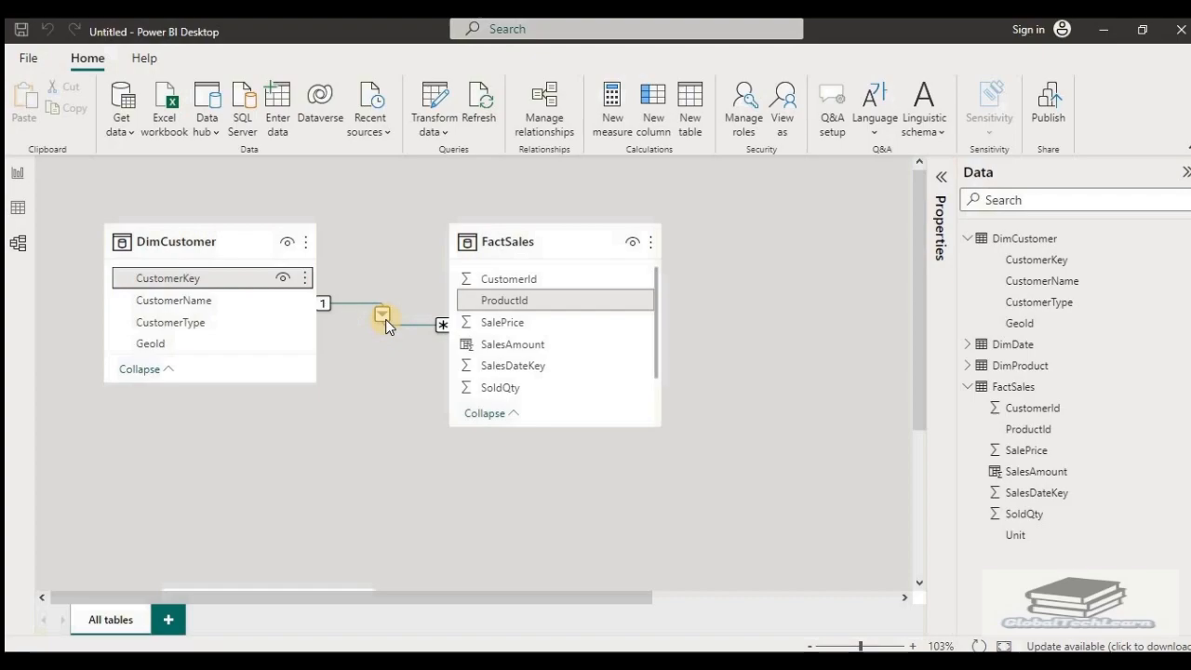
right_click(386, 316)
left_click(400, 331)
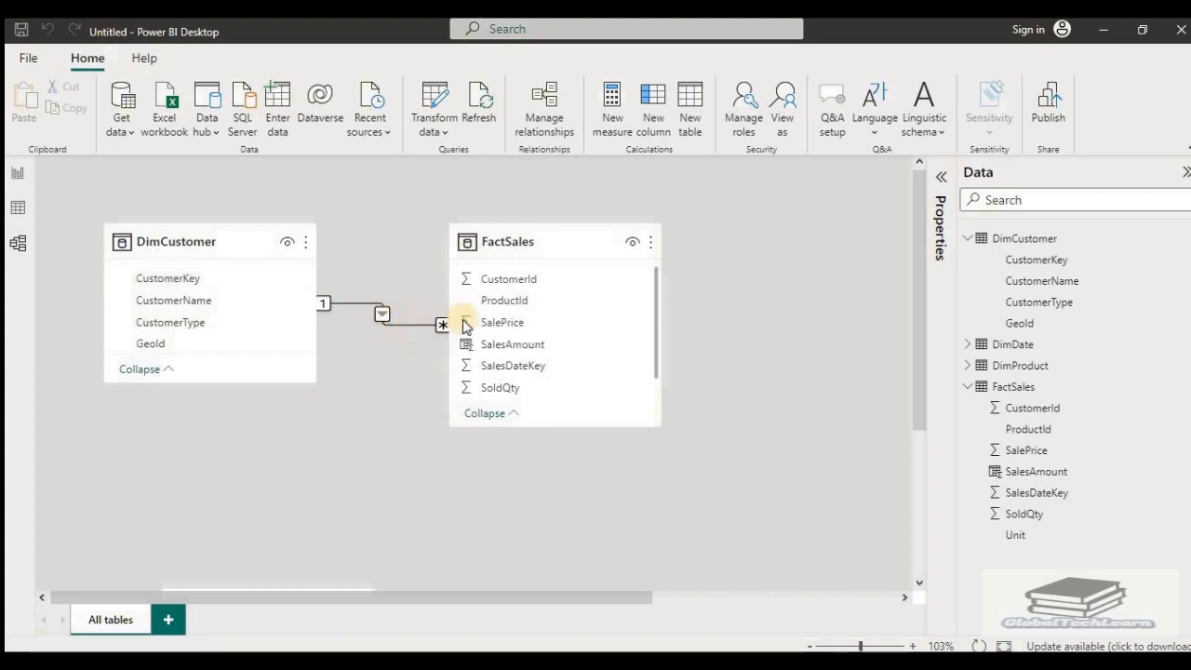
left_click(699, 380)
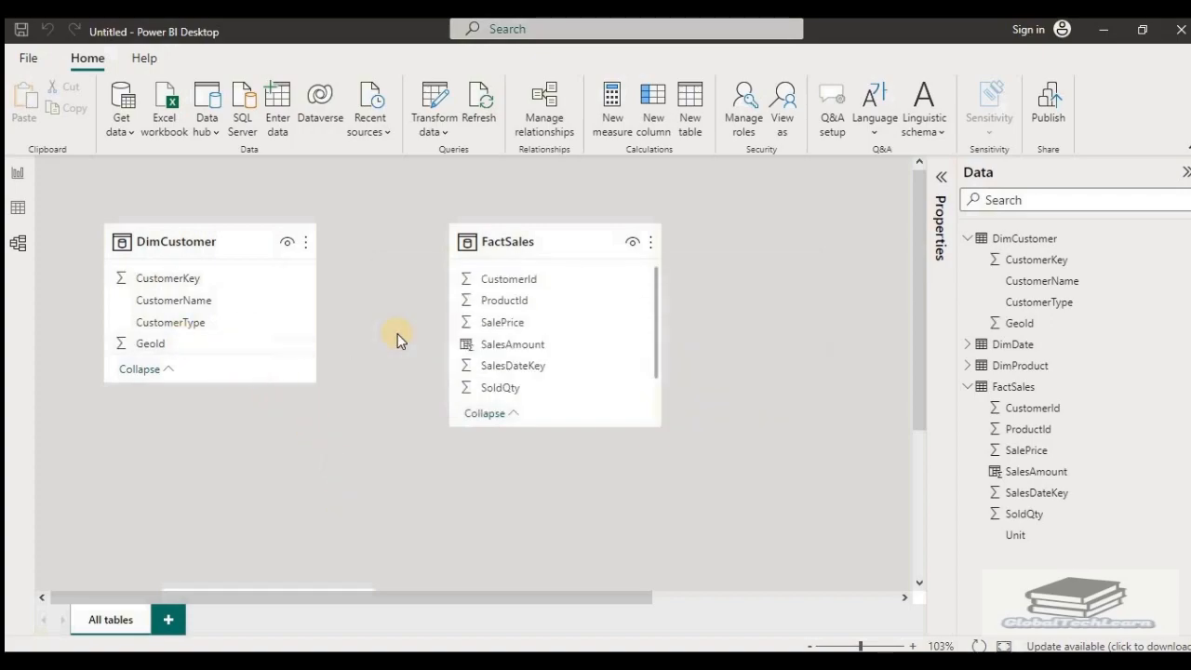
Step: Start a new relationship in the relationship manager, with DimCustomer as the first table and FactSales as the second
left_click(541, 136)
left_click(543, 134)
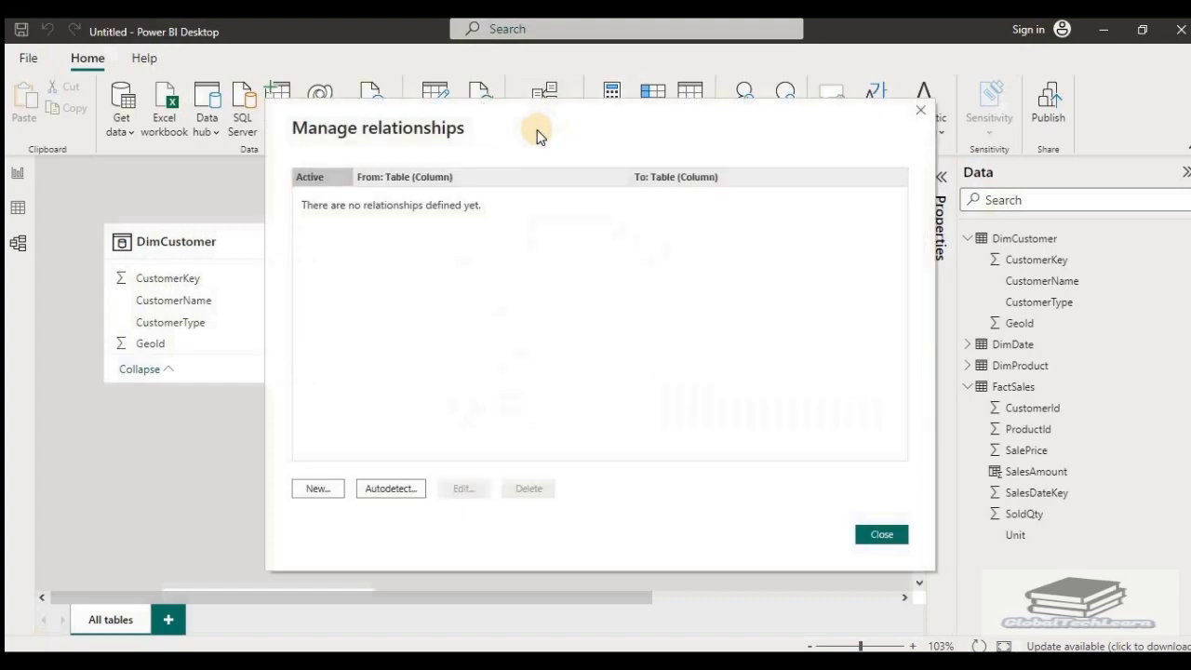
left_click(308, 490)
left_click(332, 492)
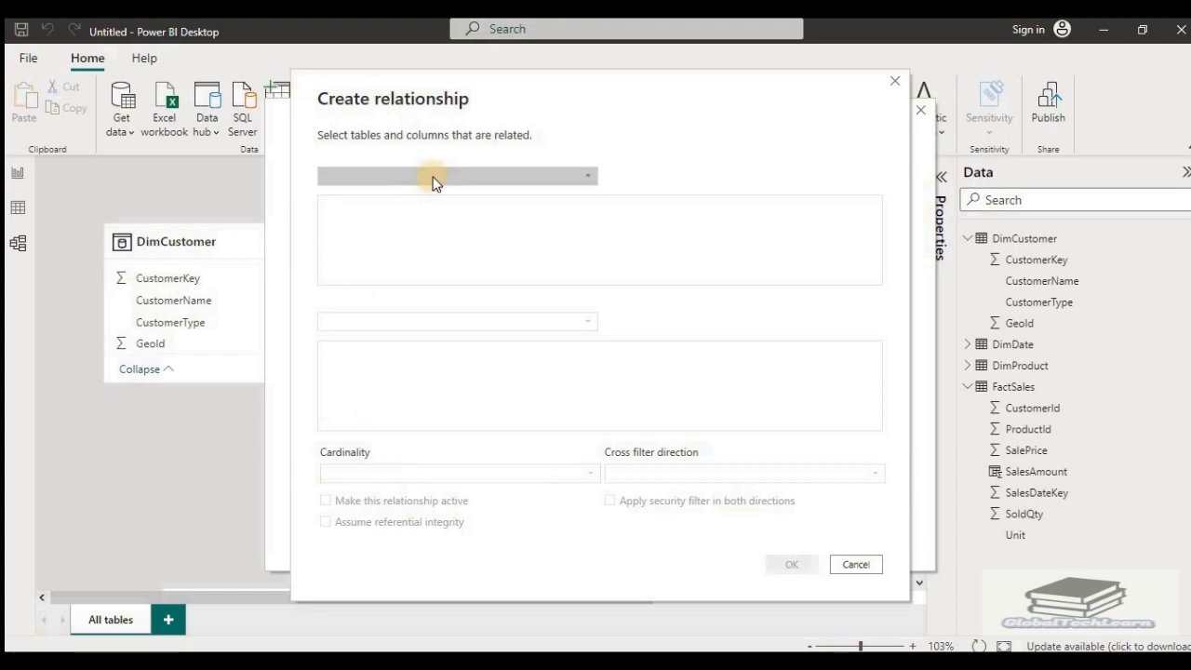
left_click(434, 177)
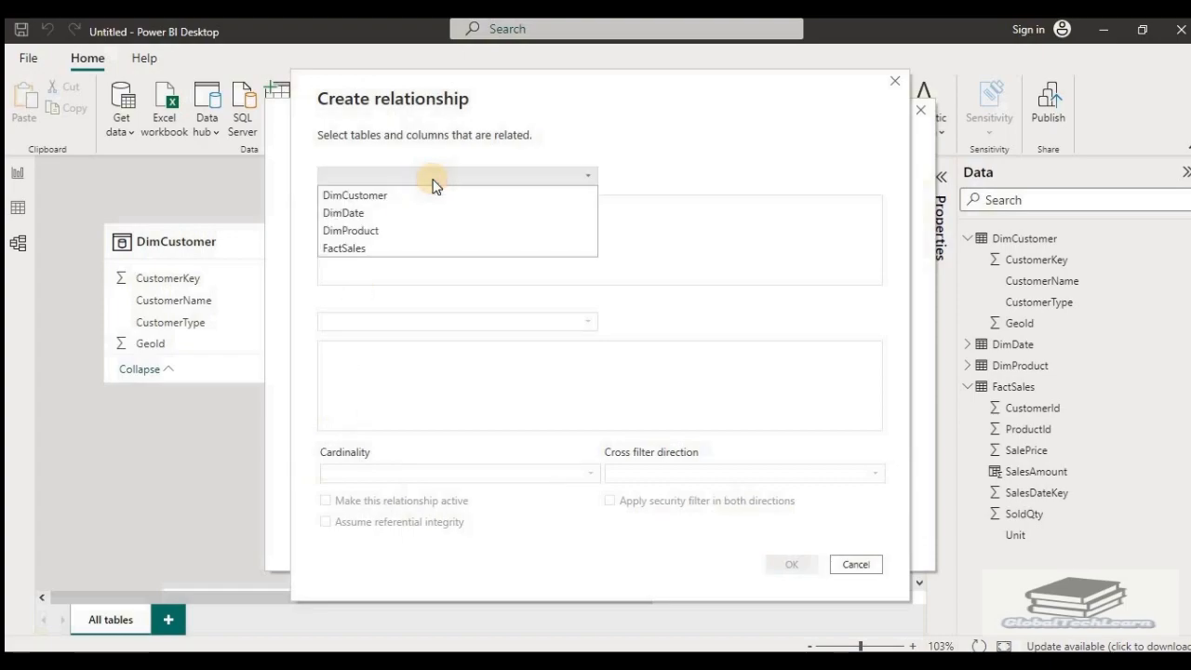
left_click(417, 196)
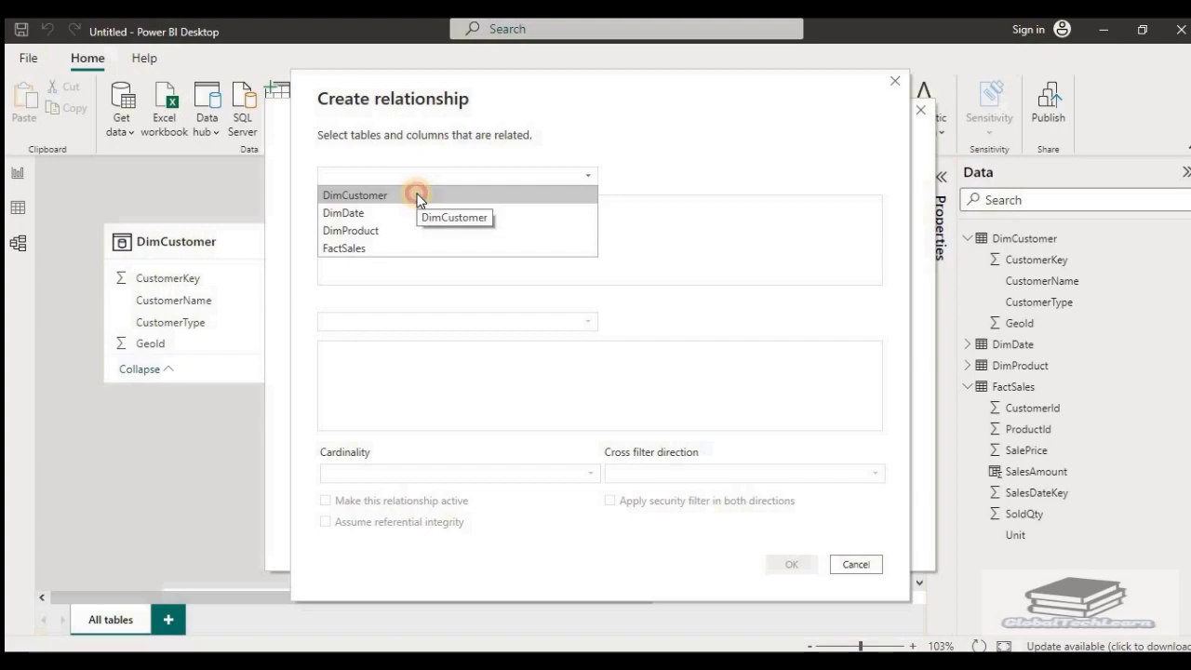
left_click(436, 324)
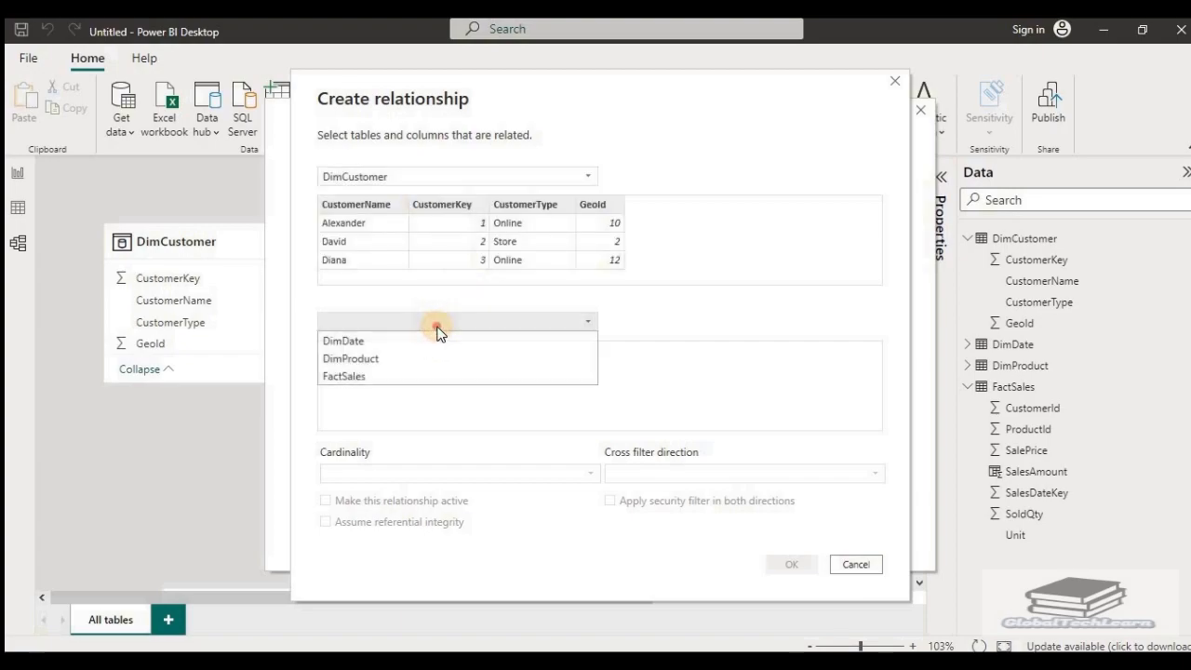
left_click(412, 371)
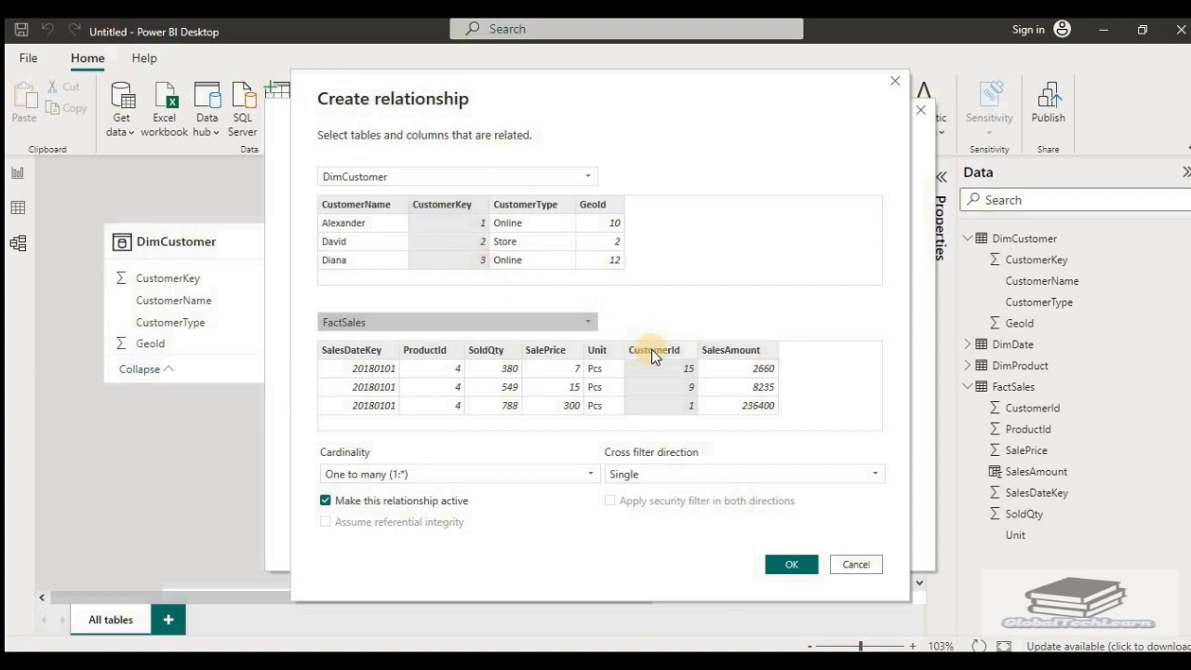
Step: Match CustomerKey to CustomerId in FactSales and save the active relationship with one-to-many cardinality and single cross filter direction
left_click(547, 351)
left_click(492, 351)
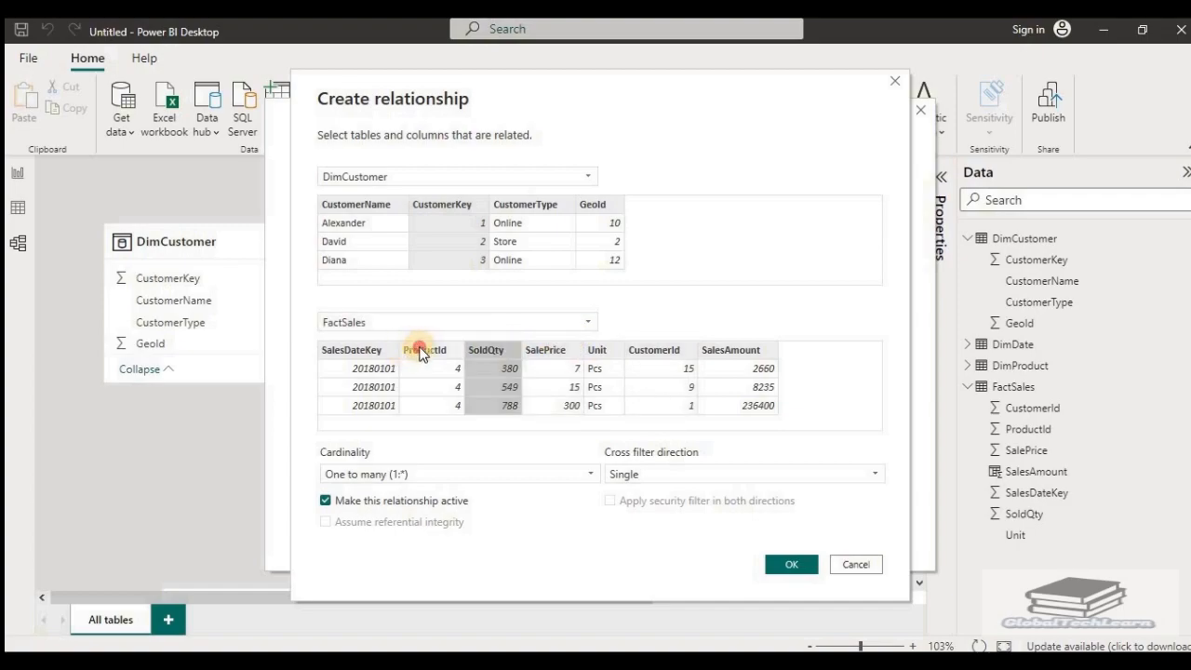
left_click(427, 350)
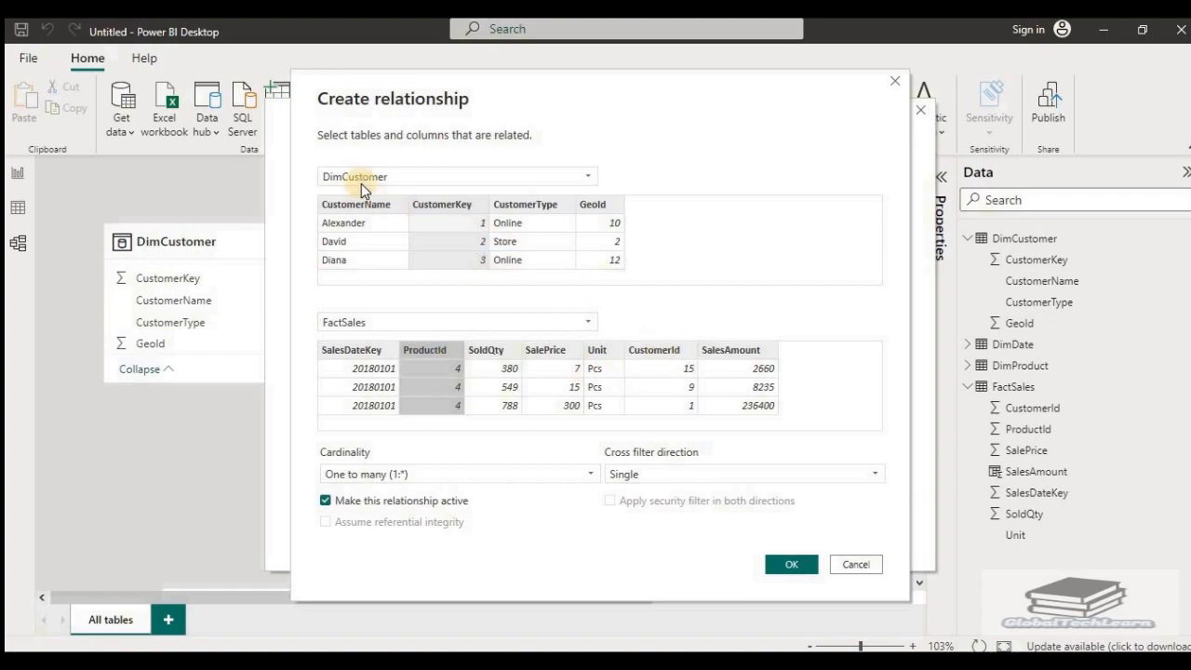
left_click(650, 353)
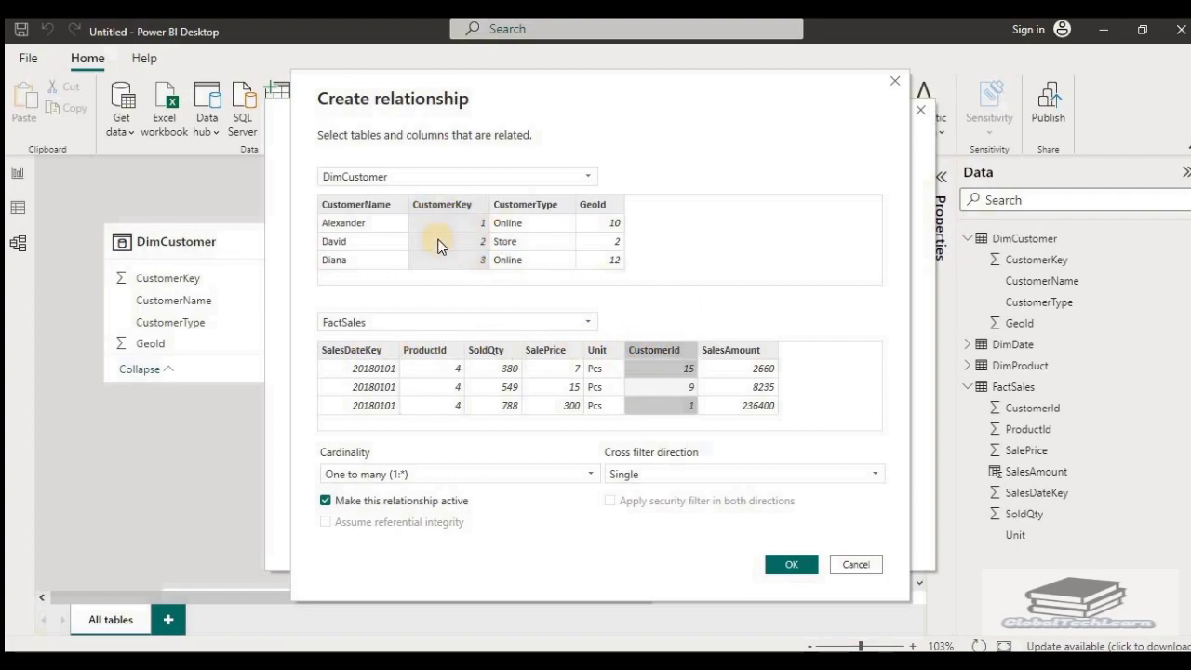
left_click(377, 474)
left_click(404, 477)
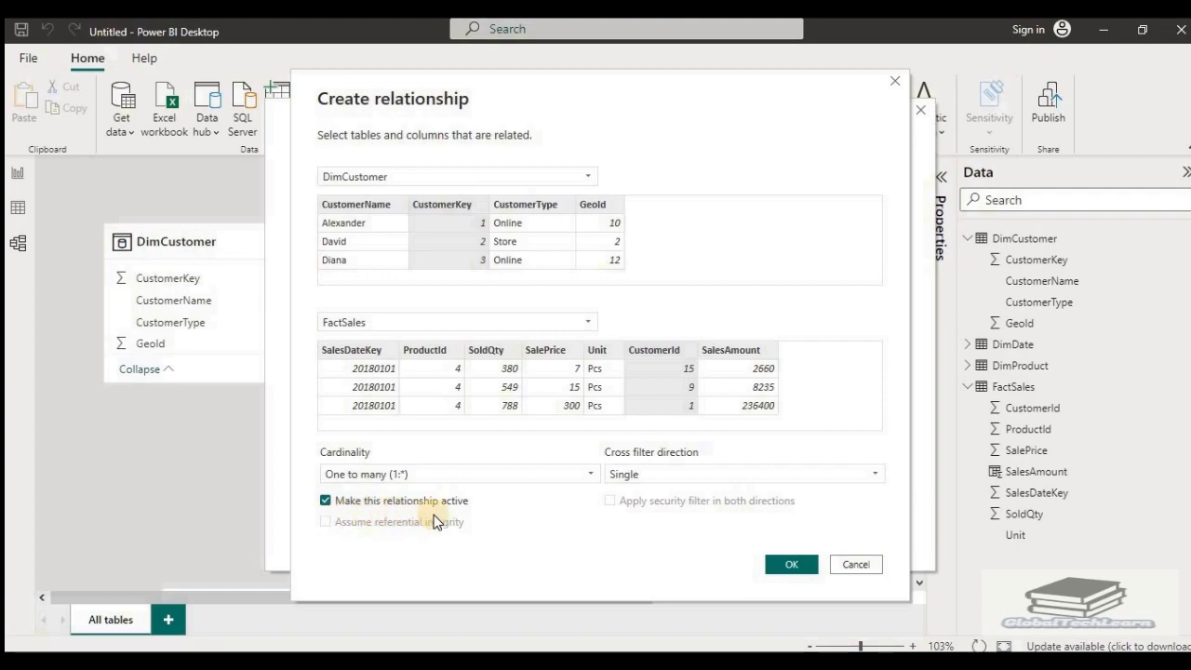
left_click(322, 502)
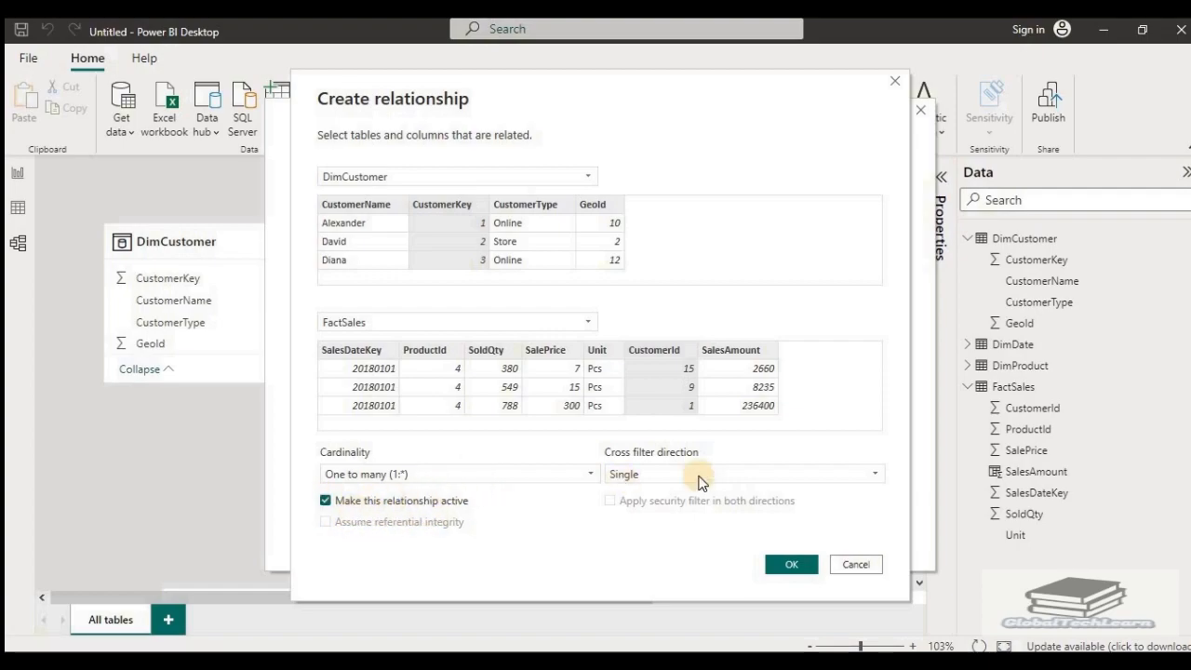
left_click(803, 569)
left_click(798, 565)
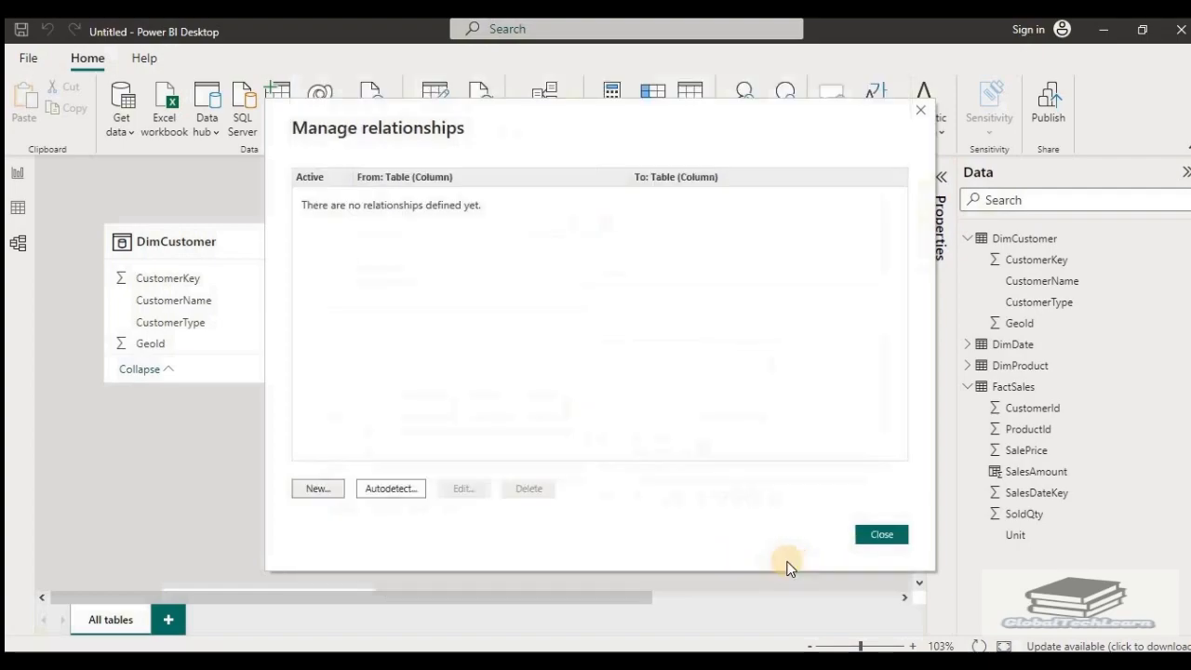
left_click(893, 532)
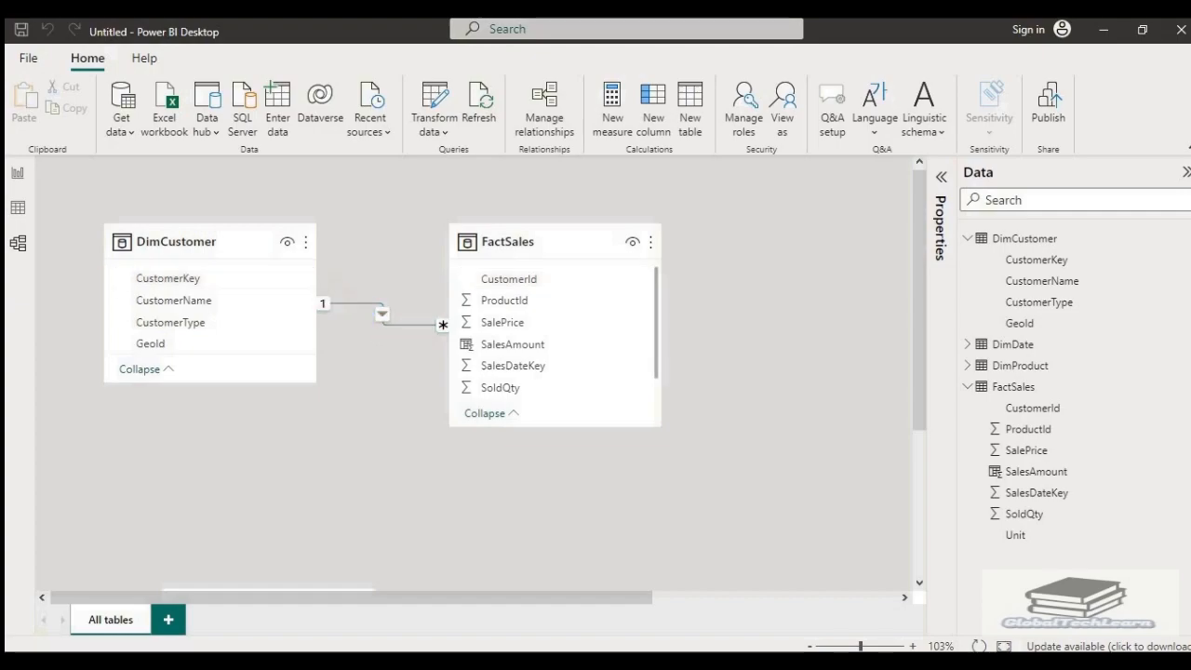
Step: Review the sales tables on the report page, and inspect the properties of the DimCustomer–FactSales relationship in the model diagram
left_click(21, 176)
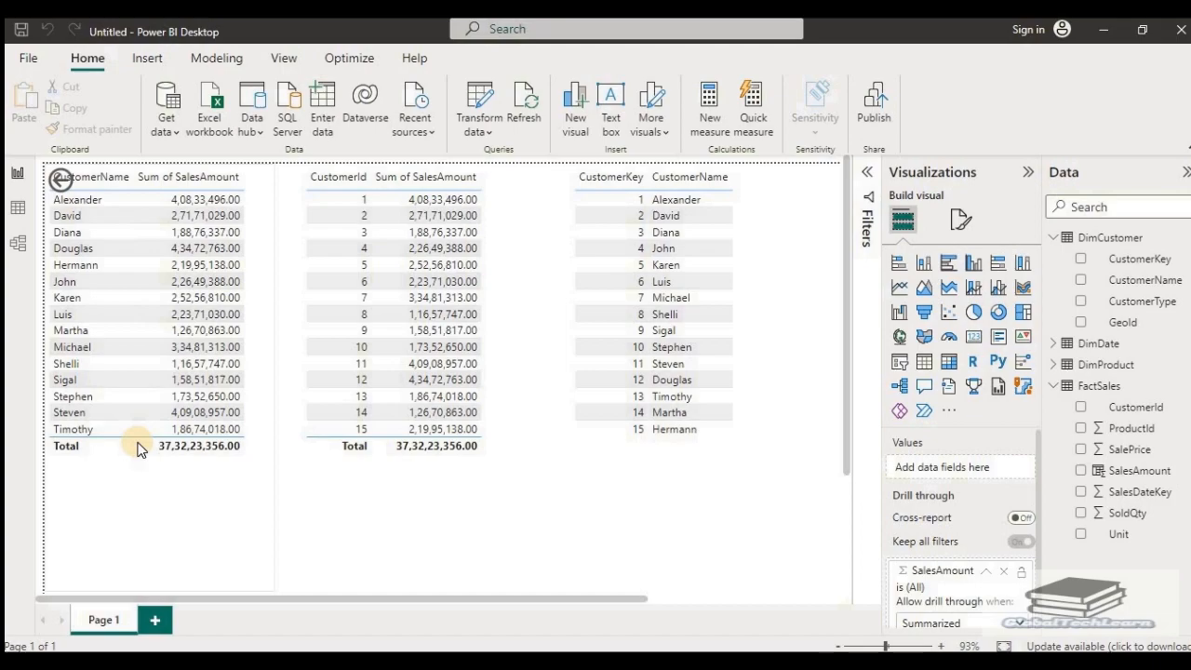
left_click(18, 249)
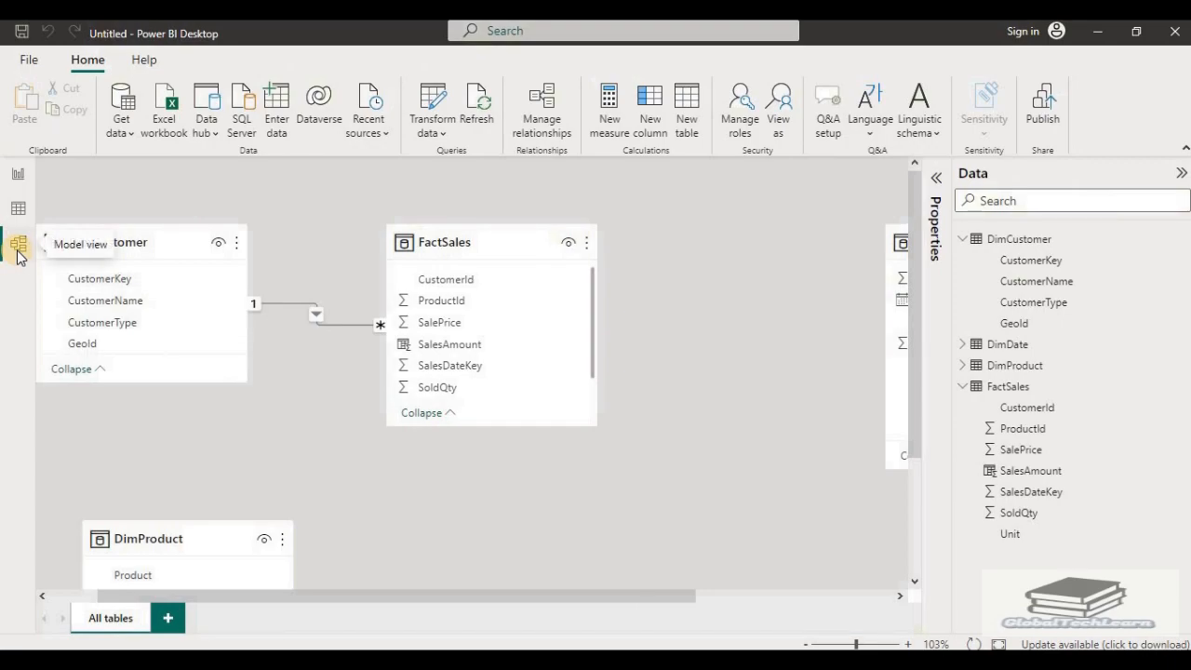
right_click(327, 325)
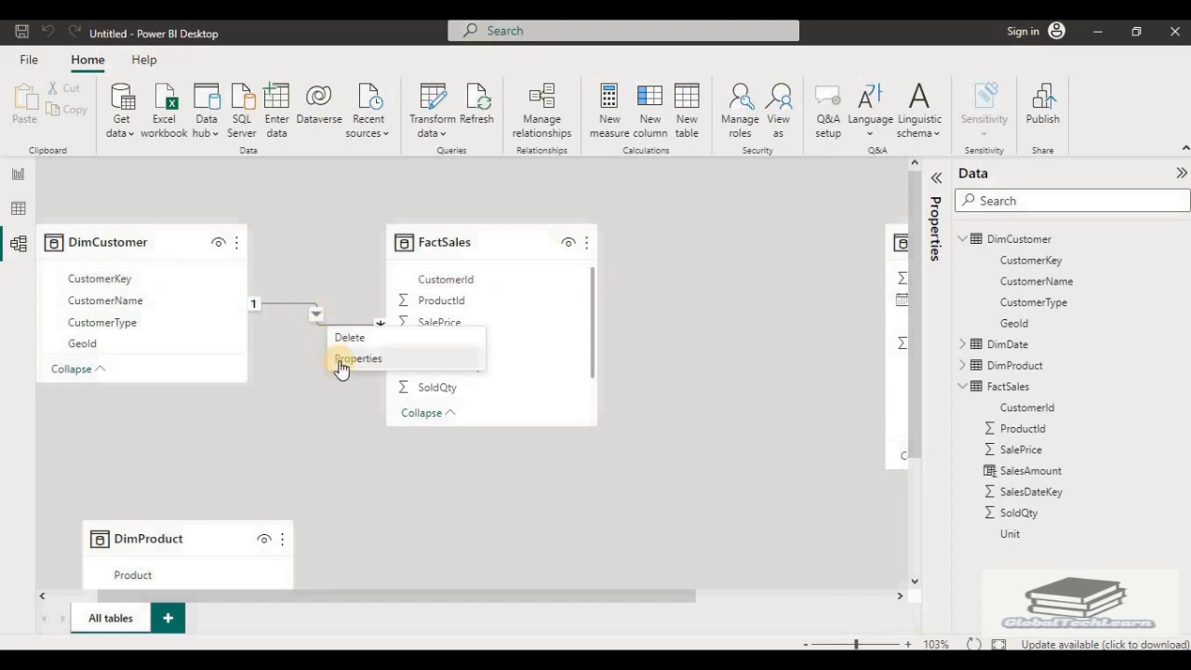
left_click(340, 364)
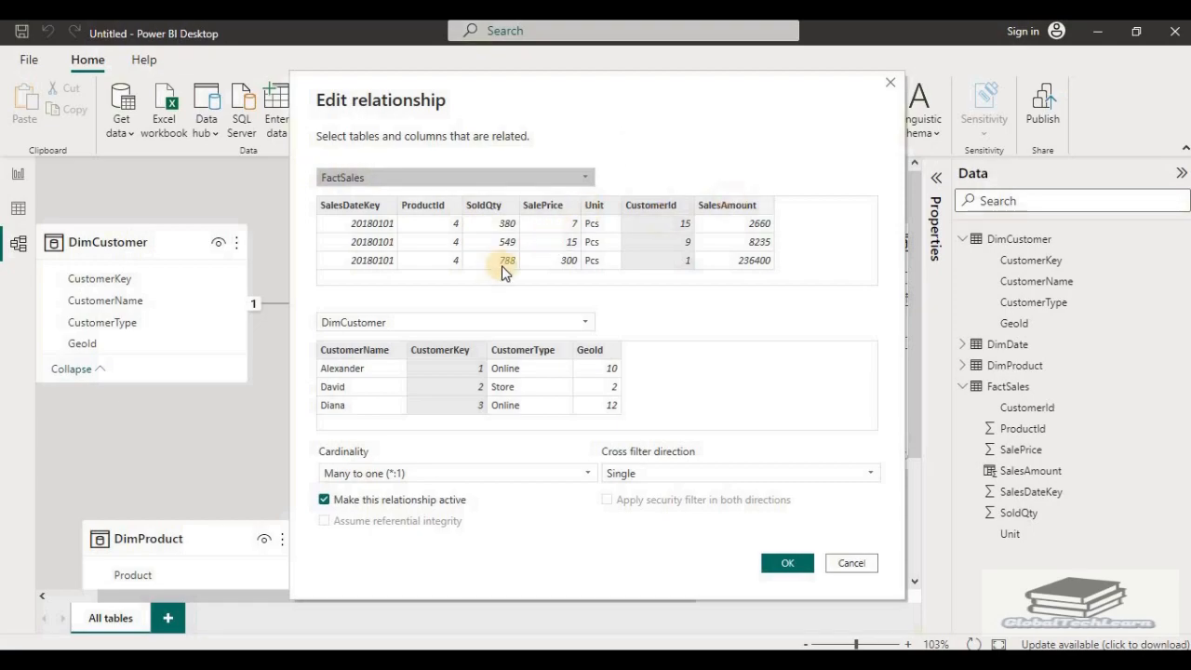
key("Escape")
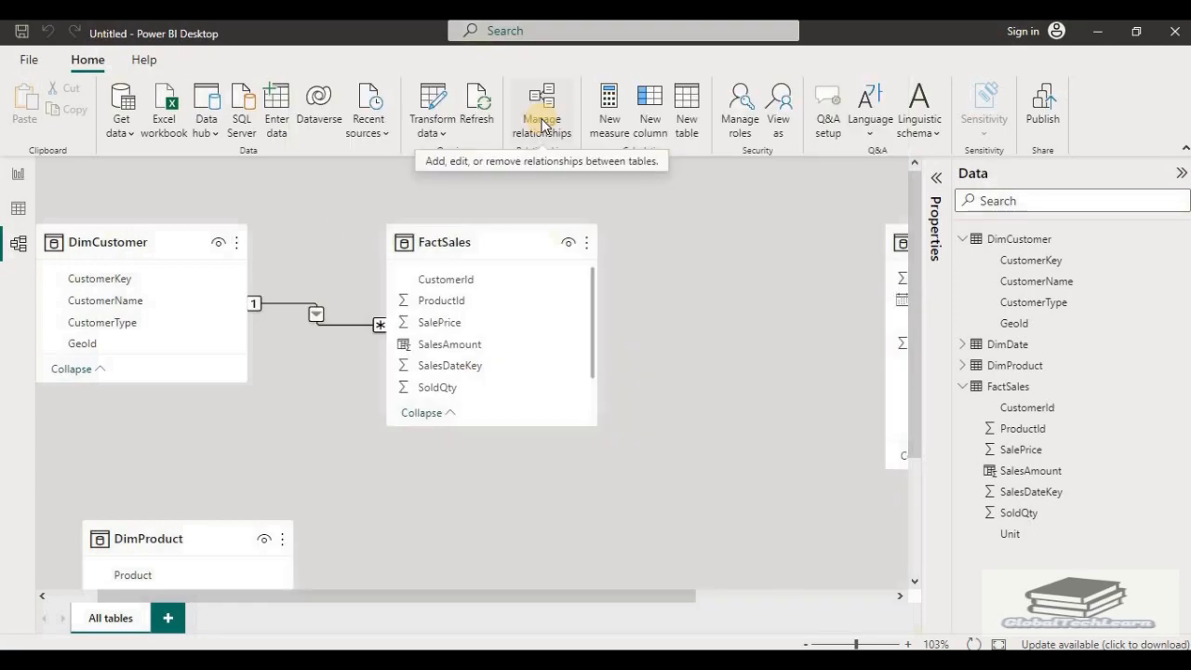
Step: Examine the cardinality options of the FactSales–DimCustomer relationship from the relationship manager without changing it
left_click(543, 125)
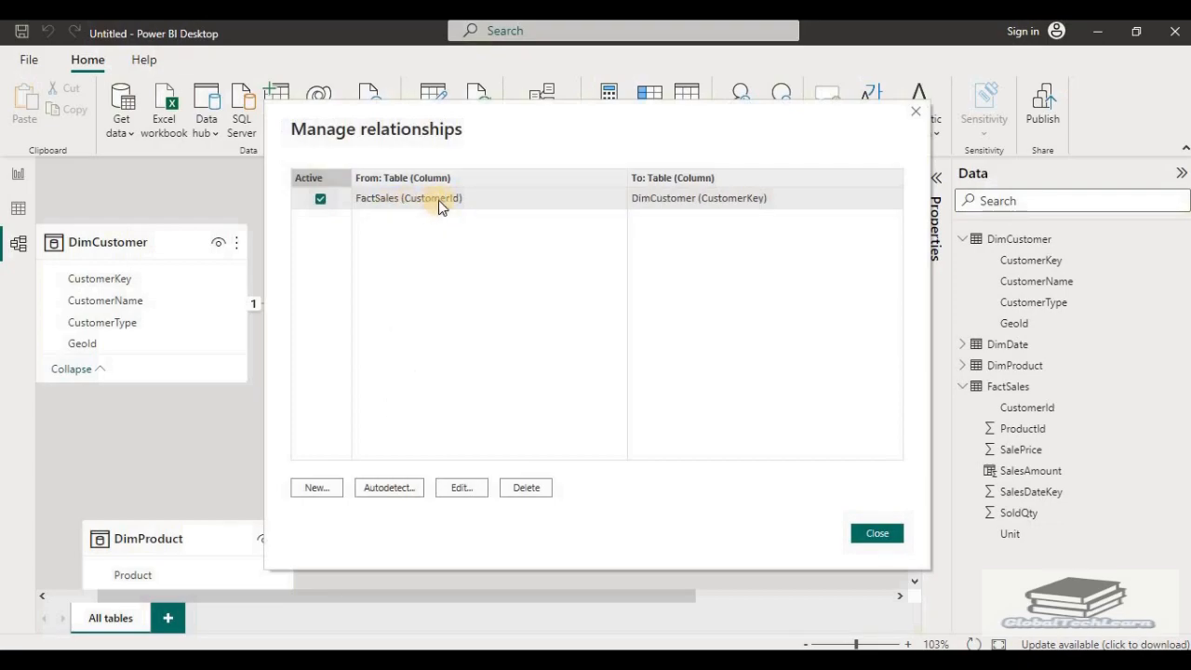
left_click(467, 491)
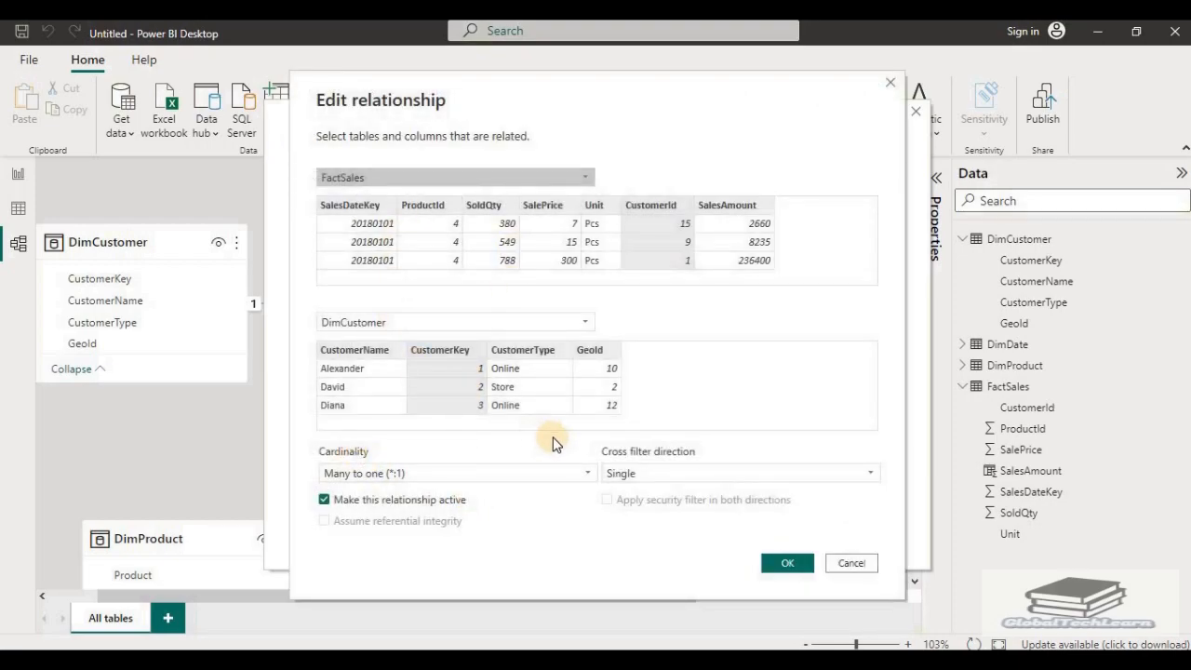
left_click(415, 474)
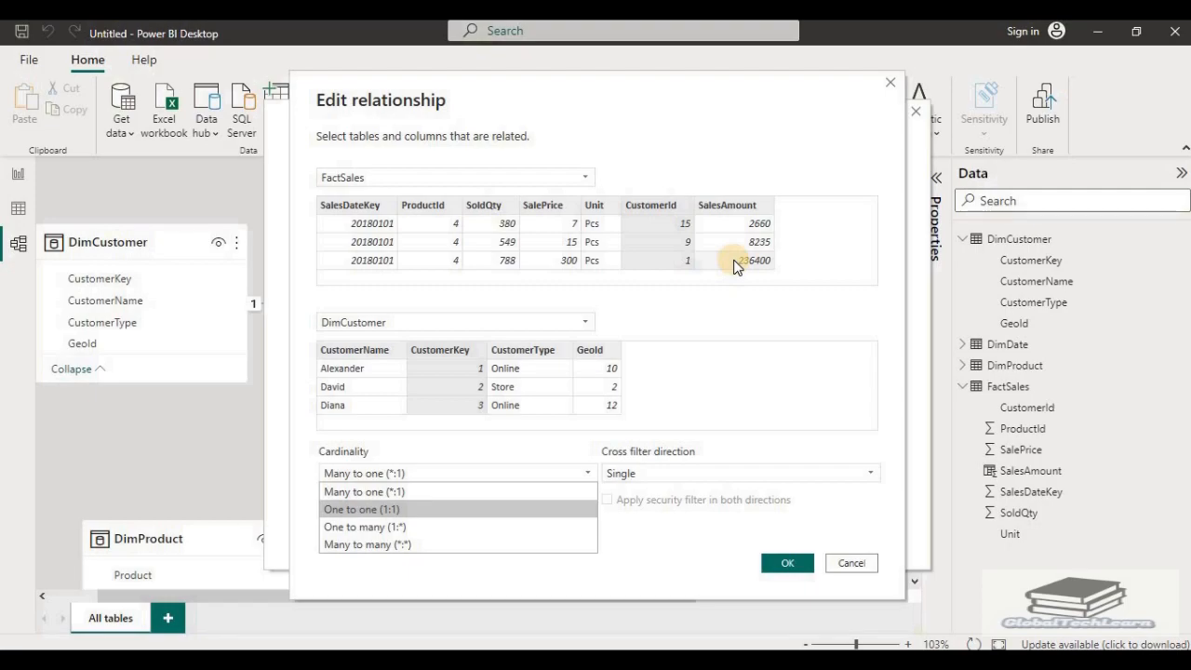
left_click(852, 563)
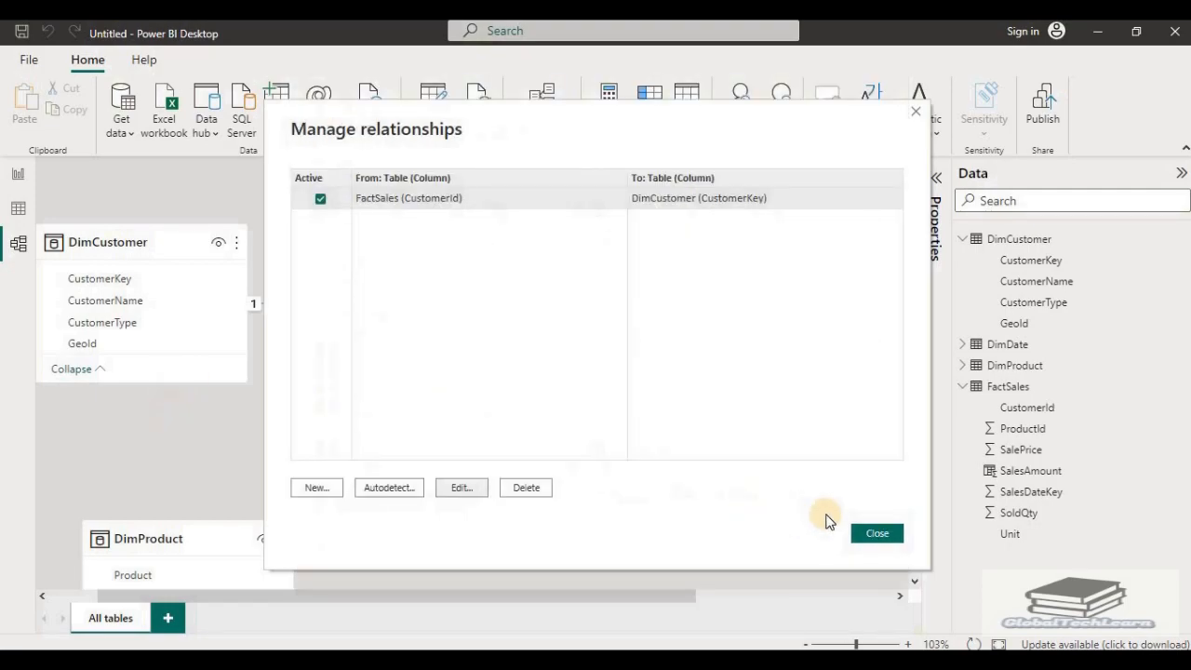
left_click(887, 544)
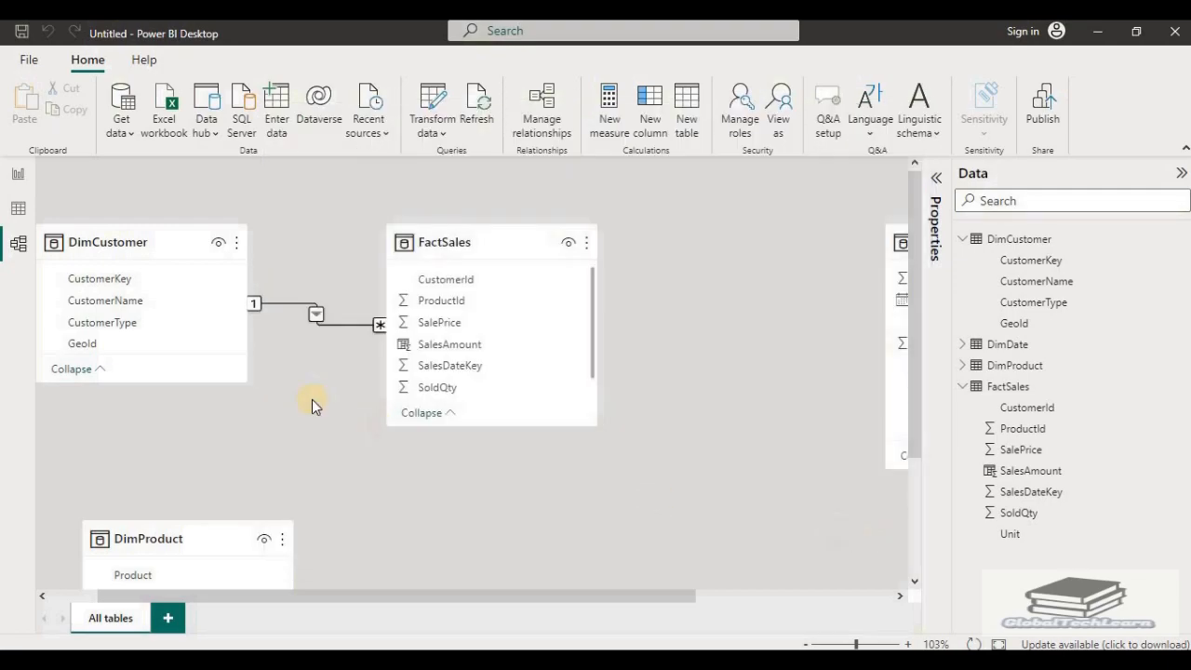
Step: Highlight the one and many ends of the relationship in the diagram, and examine the CustomerKey column in the DimCustomer data
left_click(257, 305)
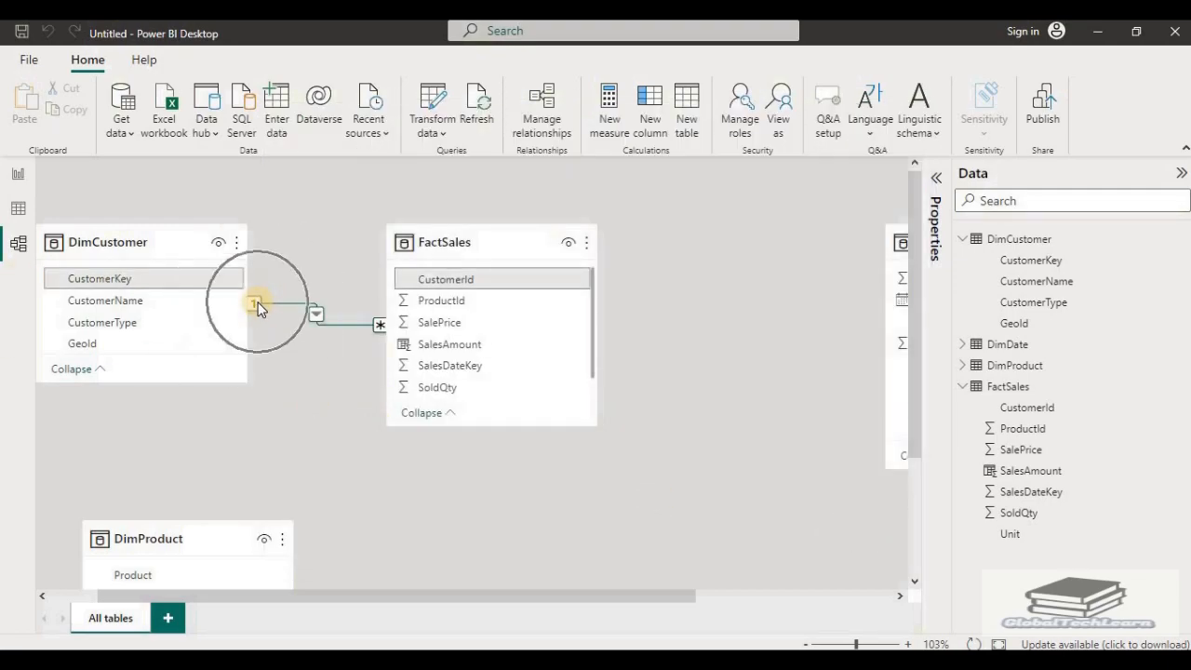
left_click(380, 331)
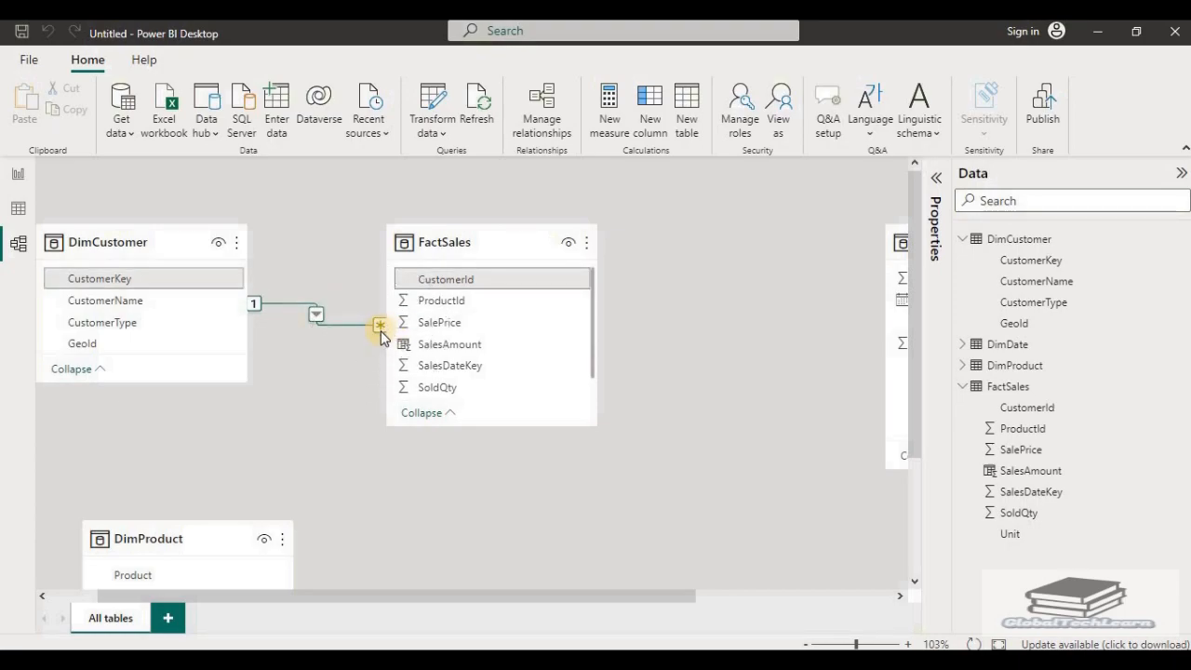
left_click(20, 214)
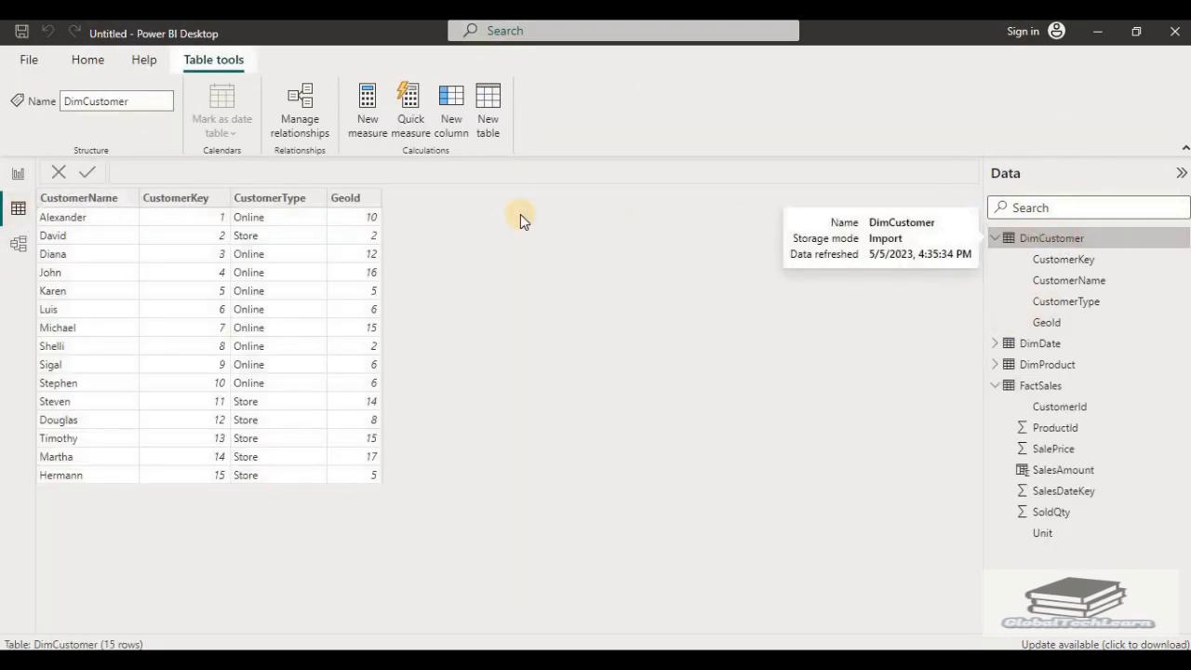
left_click(163, 200)
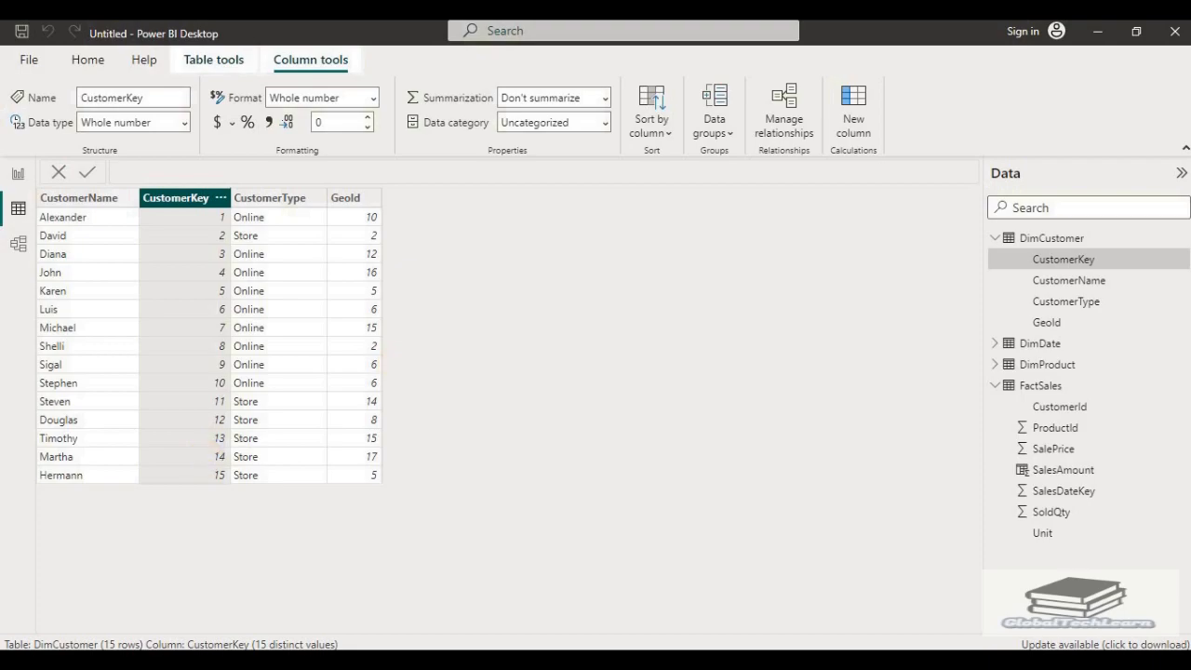
Step: Filter the FactSales data to show only the rows with CustomerId 1
left_click(1061, 386)
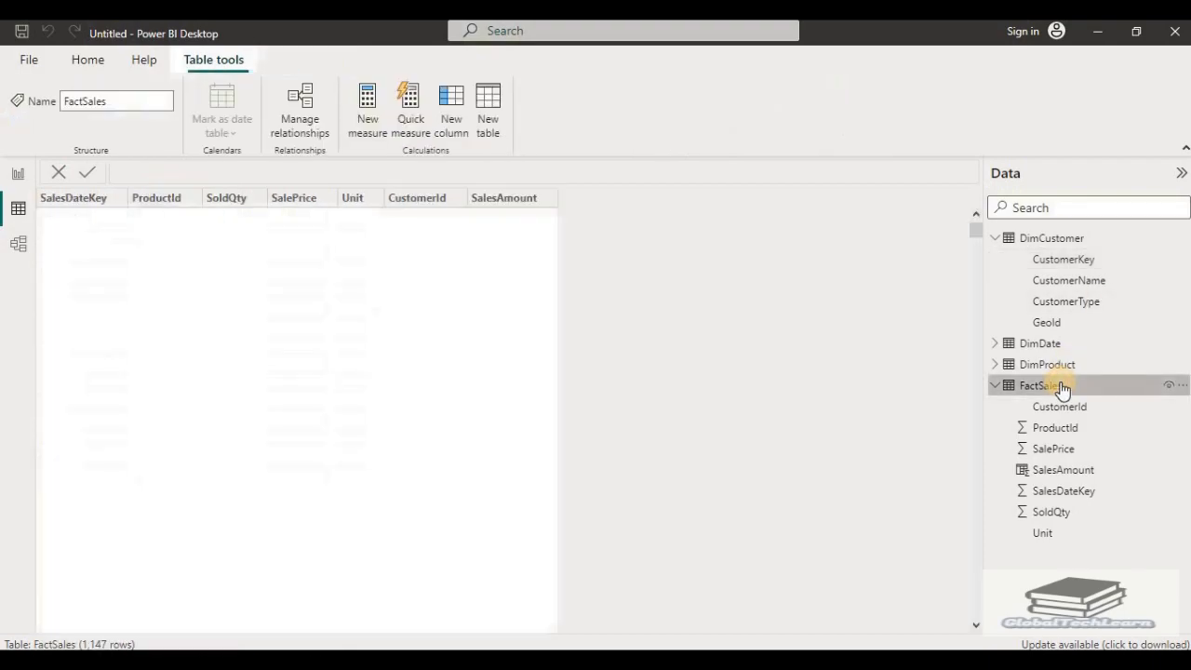
left_click(420, 199)
left_click(457, 199)
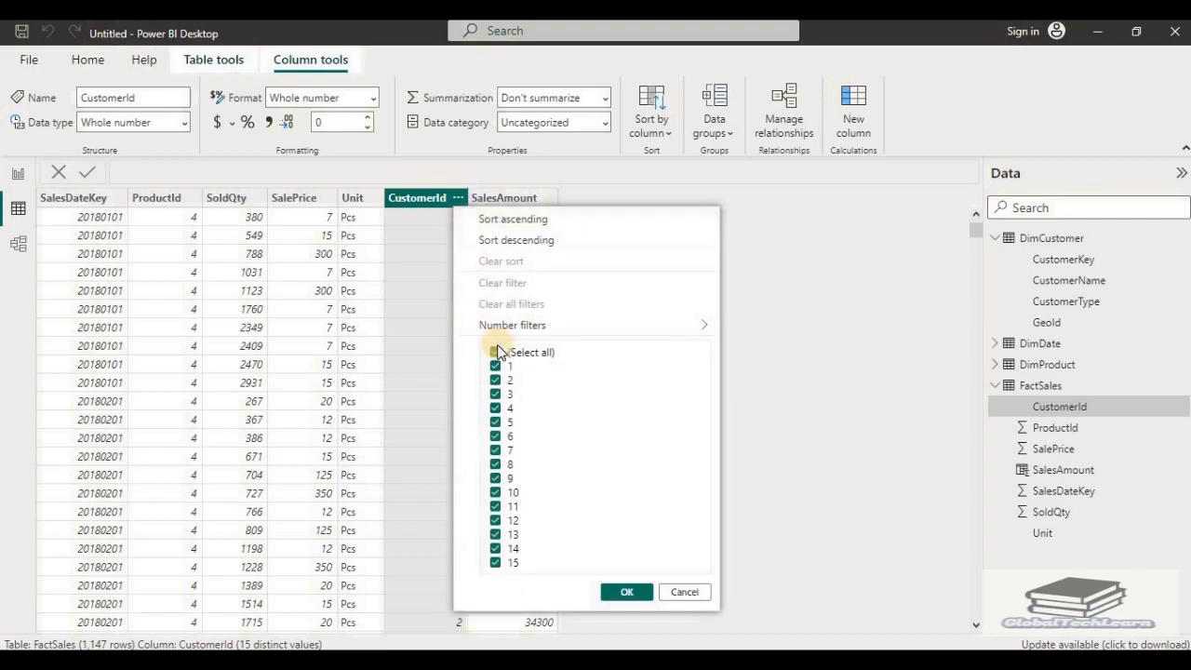
left_click(504, 357)
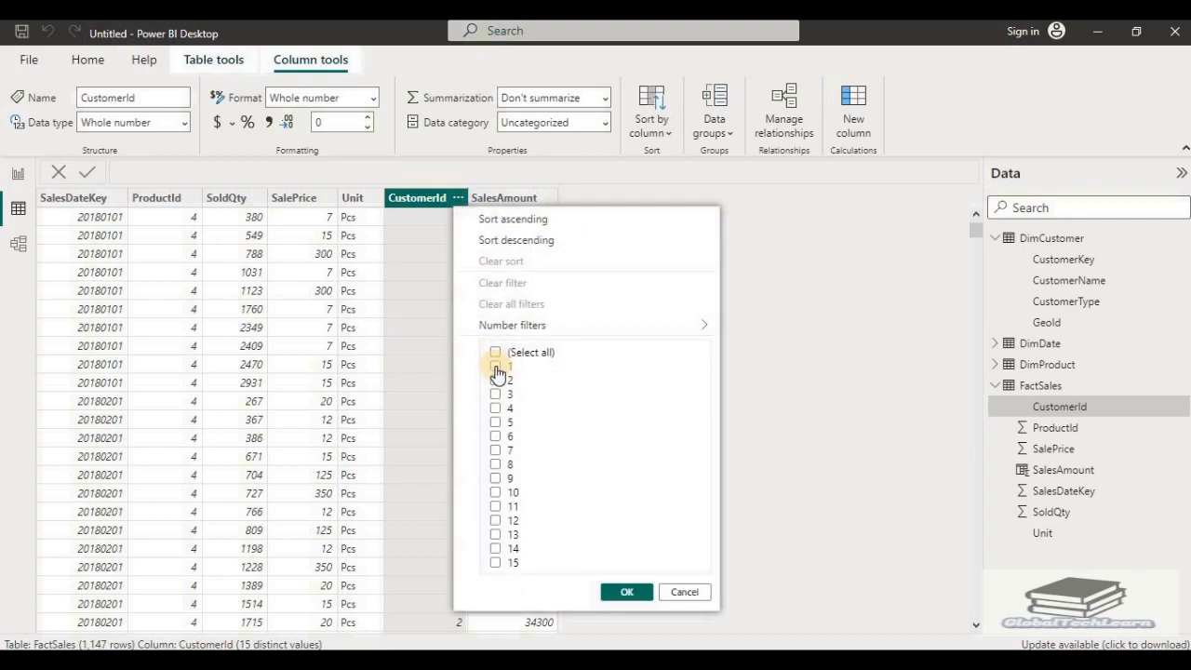
left_click(495, 367)
left_click(623, 593)
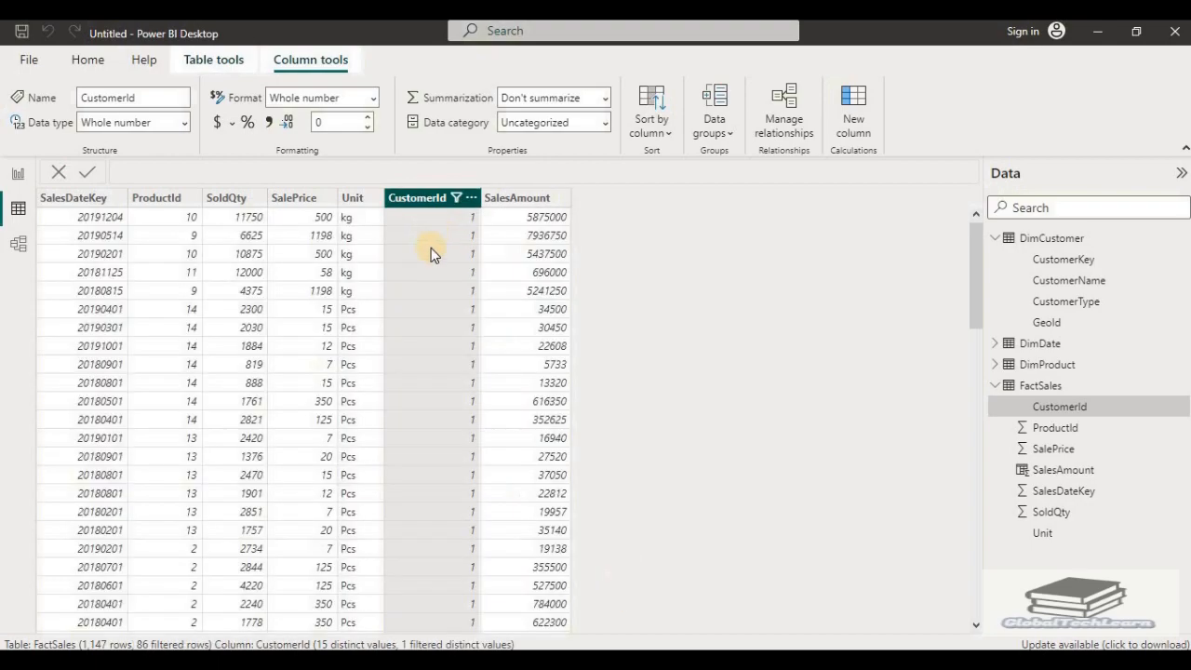
Step: Browse the filtered FactSales rows and reselect all CustomerId values in the filter
scroll(436, 257, "down", 20)
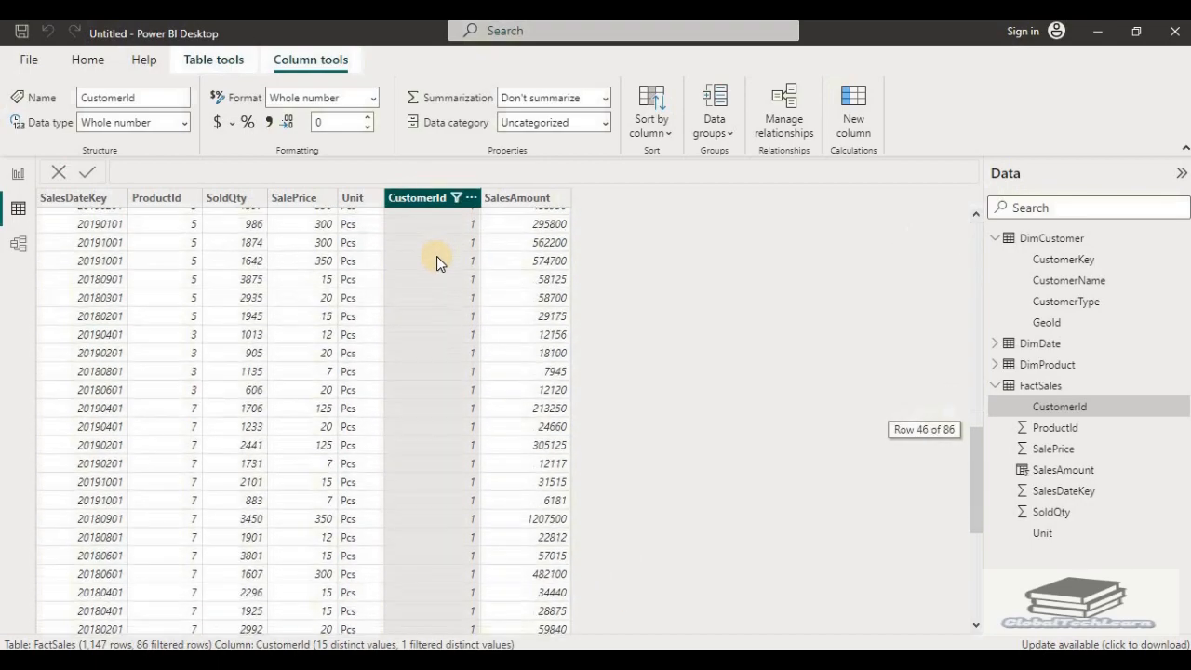
scroll(438, 262, "up", 20)
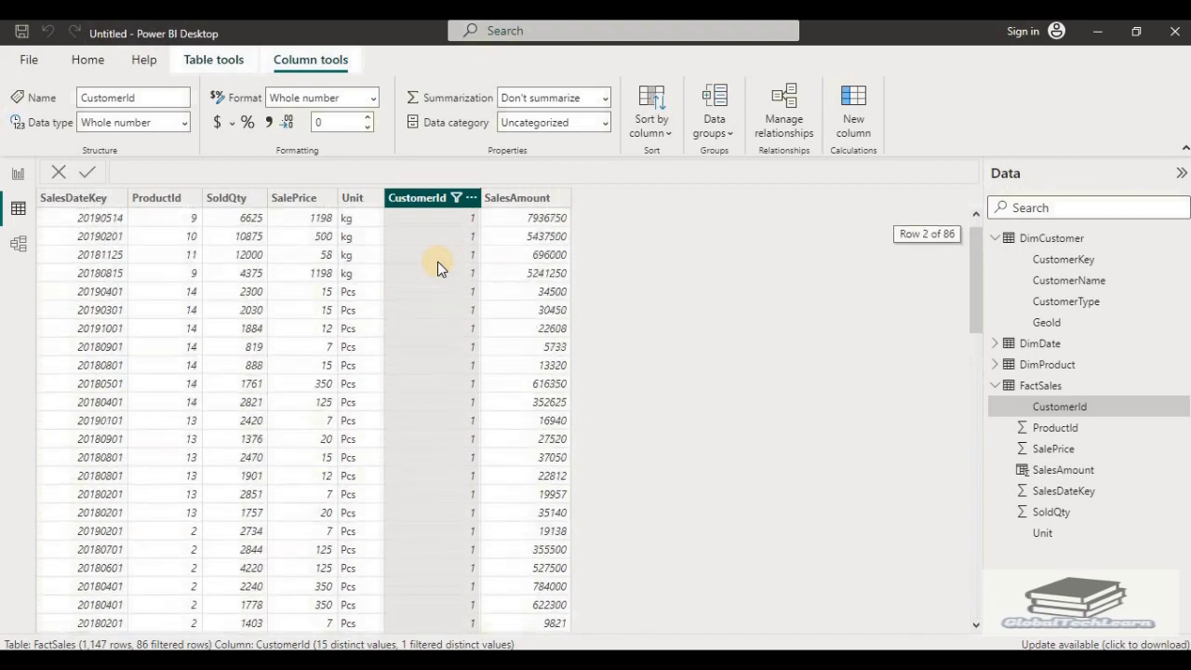
left_click(457, 198)
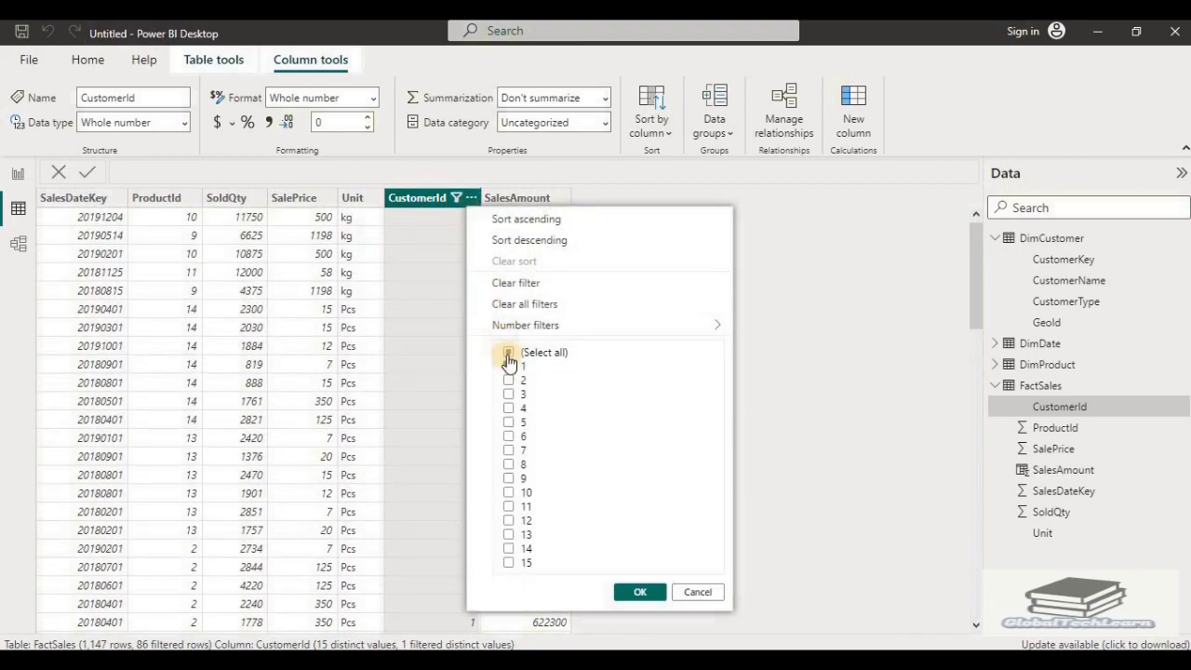
left_click(508, 352)
left_click(632, 596)
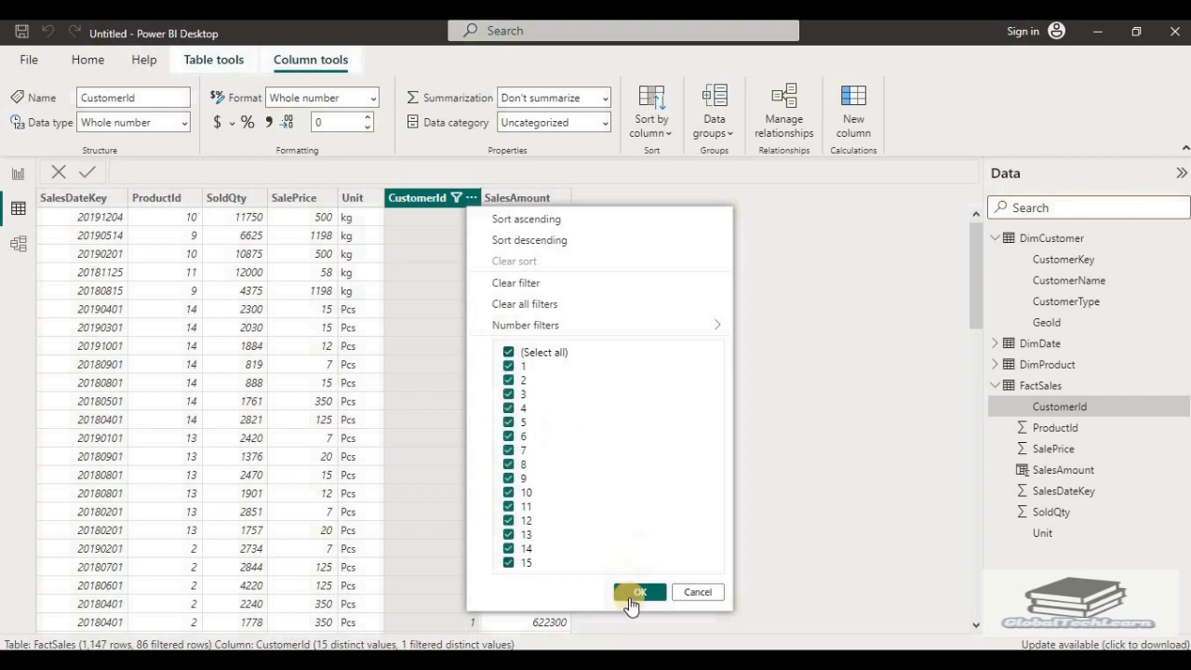
Step: Import the FactProductSalesTarget table into the model from the recently used MyDatabase SQL Server source, using Import mode
left_click(21, 247)
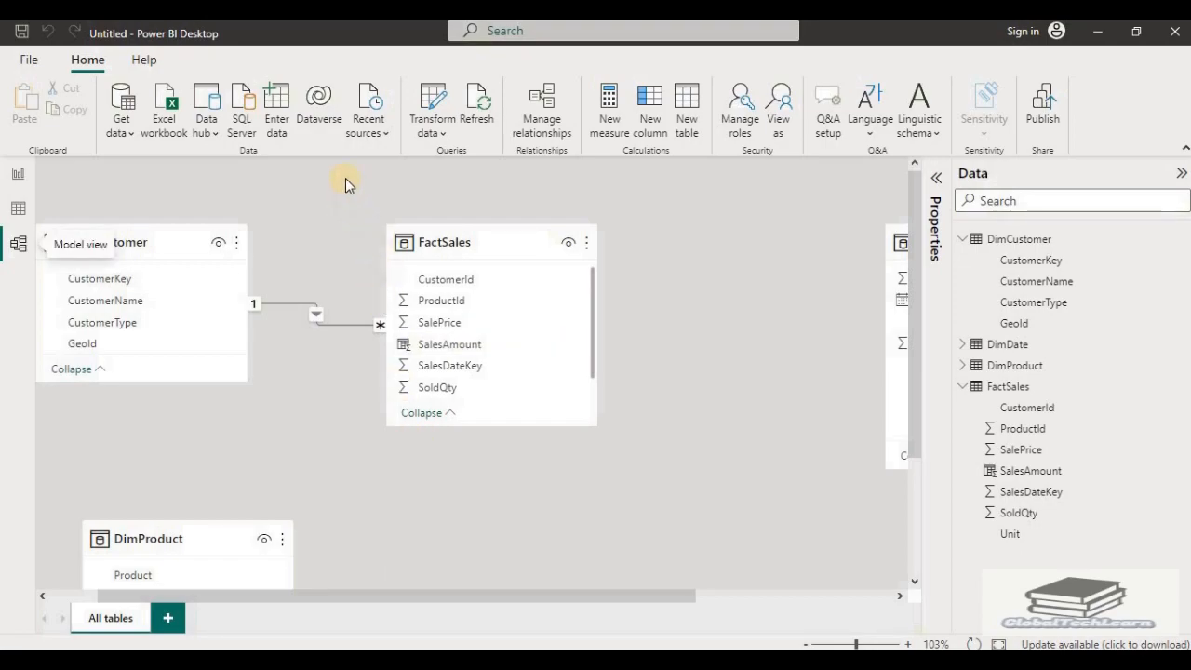
left_click(369, 140)
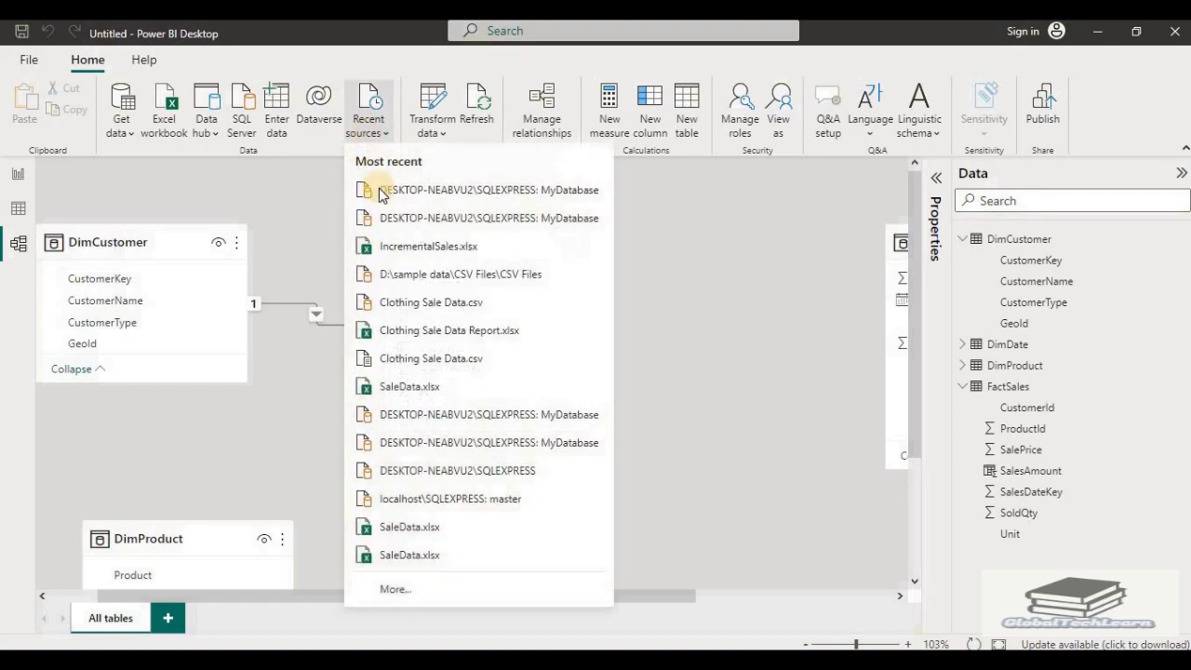
key("Escape")
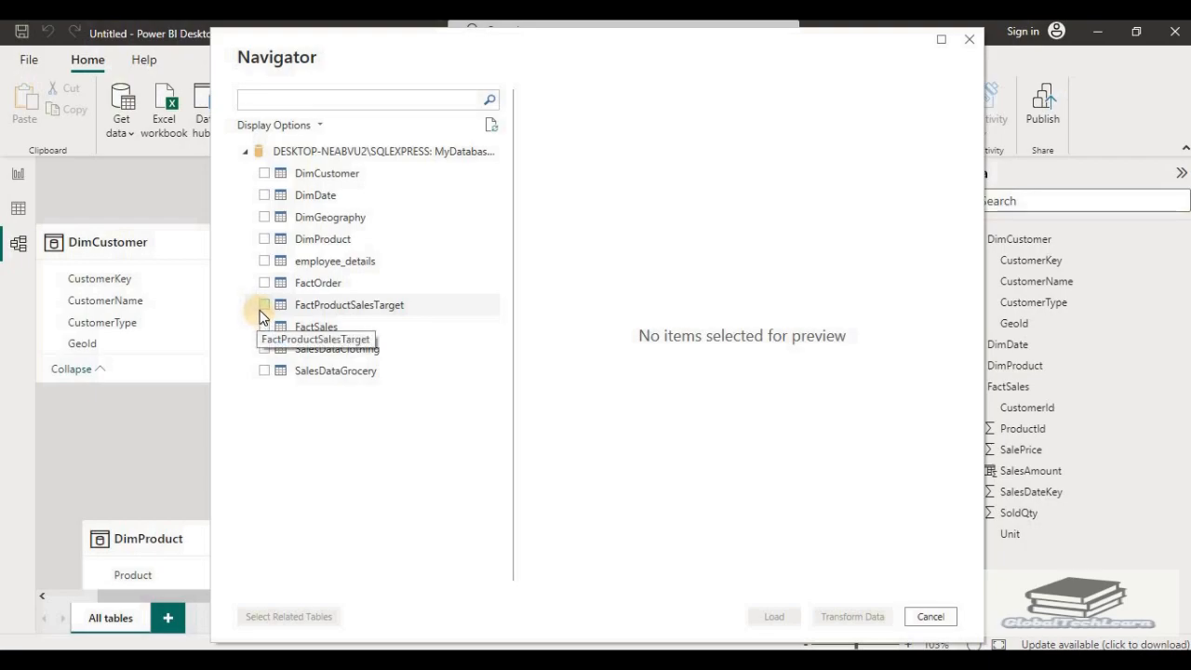
left_click(262, 311)
left_click(266, 305)
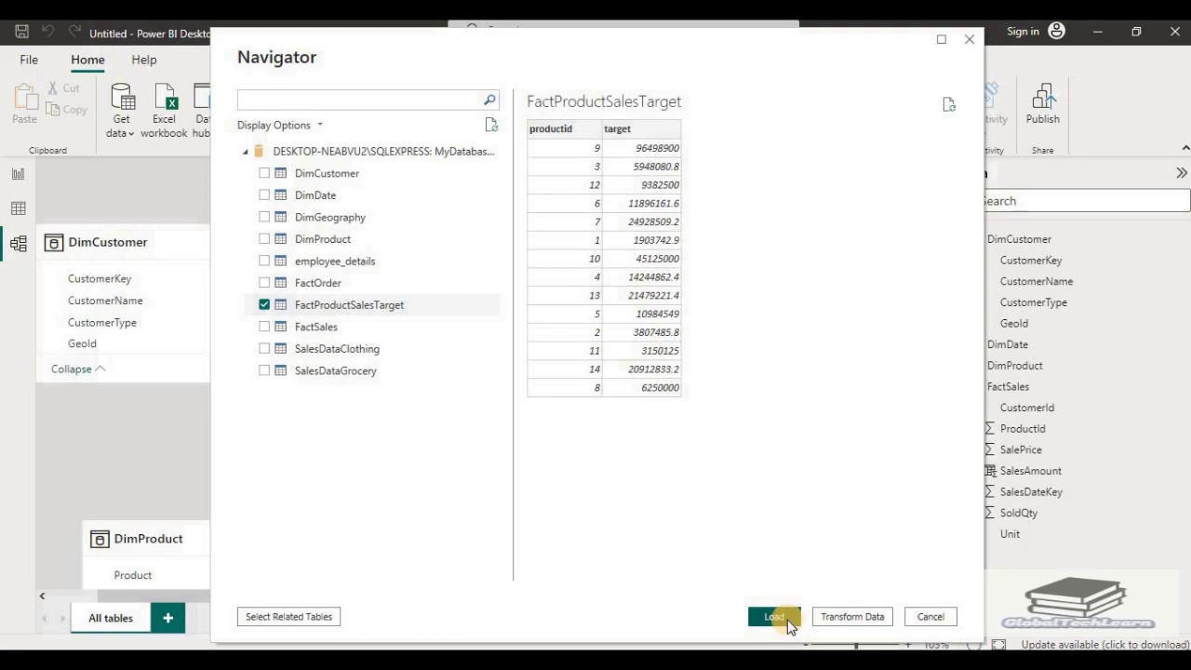
left_click(787, 618)
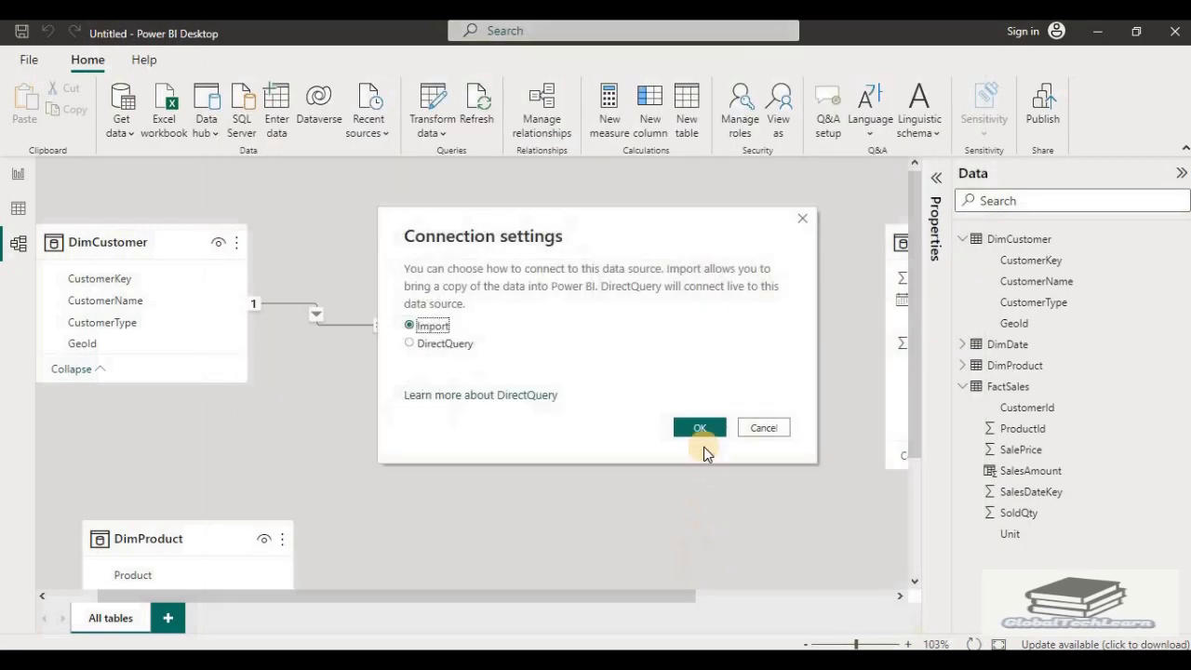
left_click(695, 428)
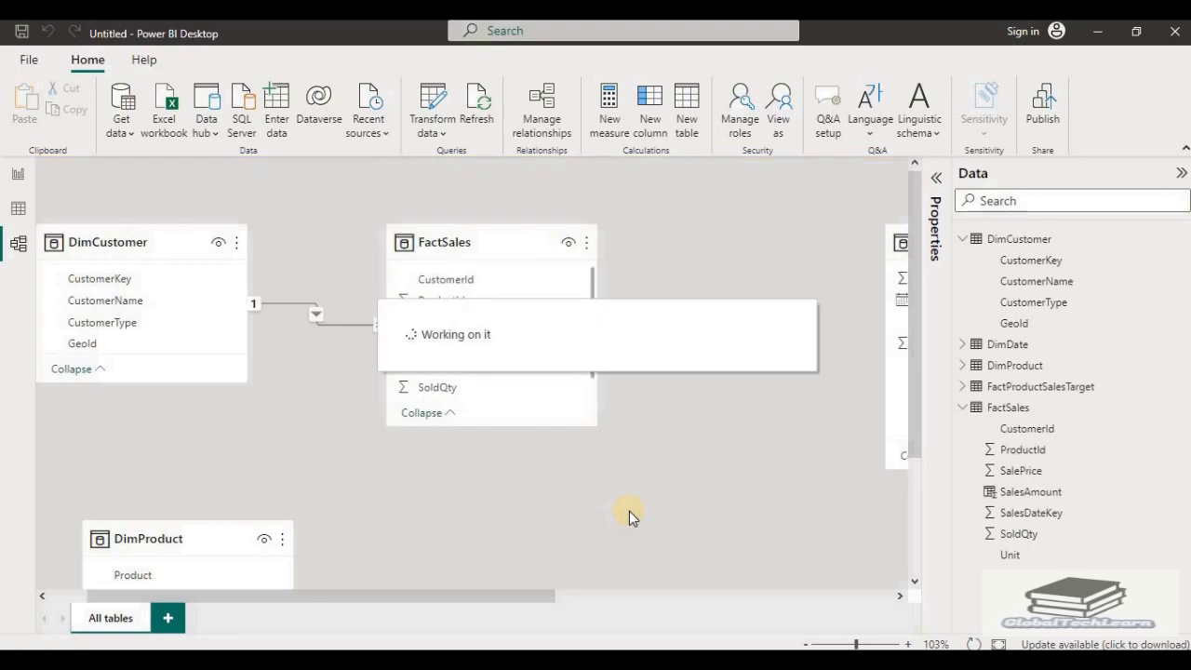
Step: Place the FactProductSalesTarget table beside DimProduct, below FactSales, in the model diagram
left_click(1022, 386)
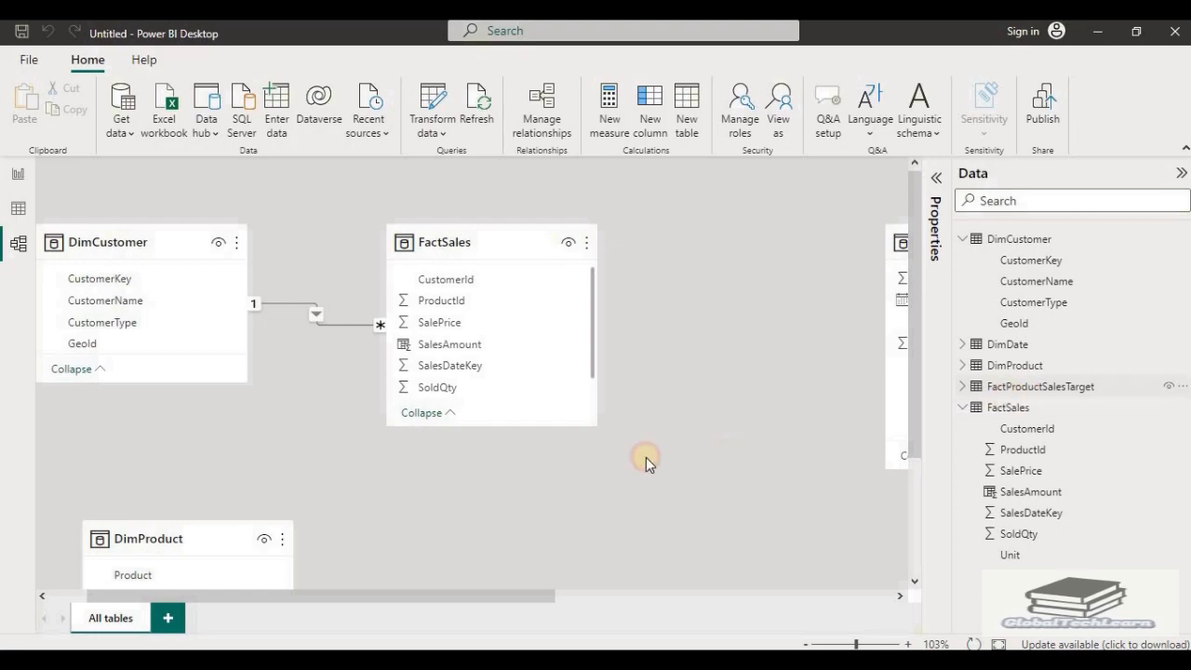
left_click_drag(847, 243, 377, 535)
scroll(398, 507, "down", 2)
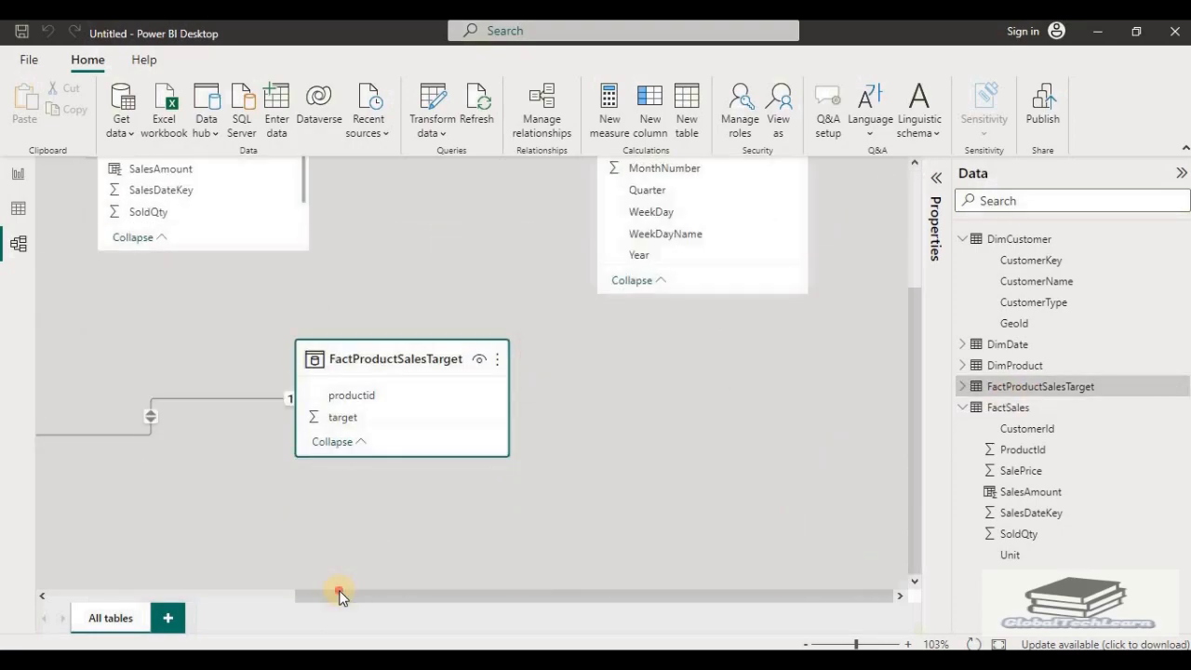
left_click_drag(337, 595, 204, 600)
left_click_drag(581, 358, 473, 374)
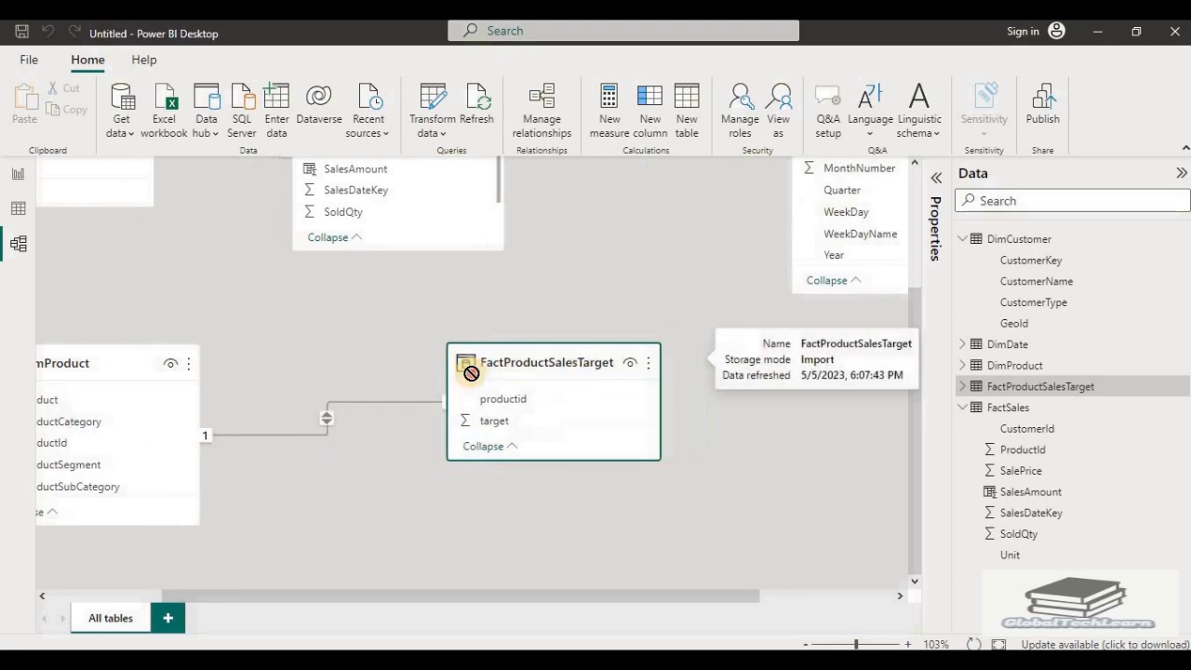
left_click_drag(266, 598, 175, 599)
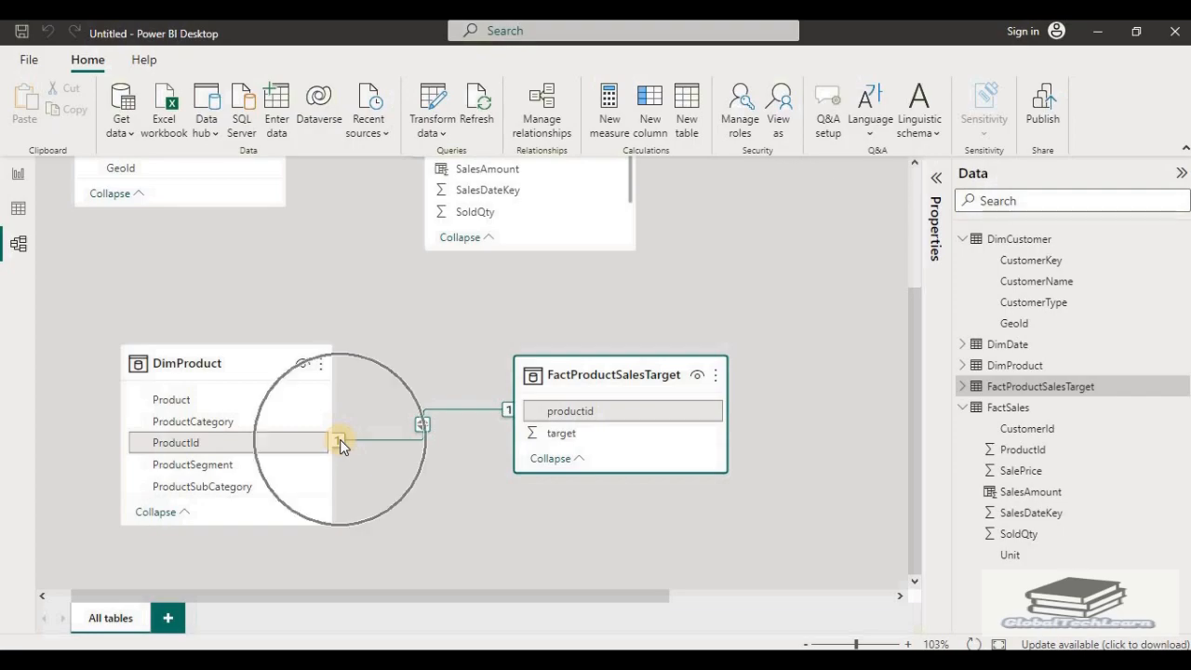
Step: Examine both ends of the DimProduct–FactProductSalesTarget relationship and compare the product IDs in the two tables' data
left_click(509, 414)
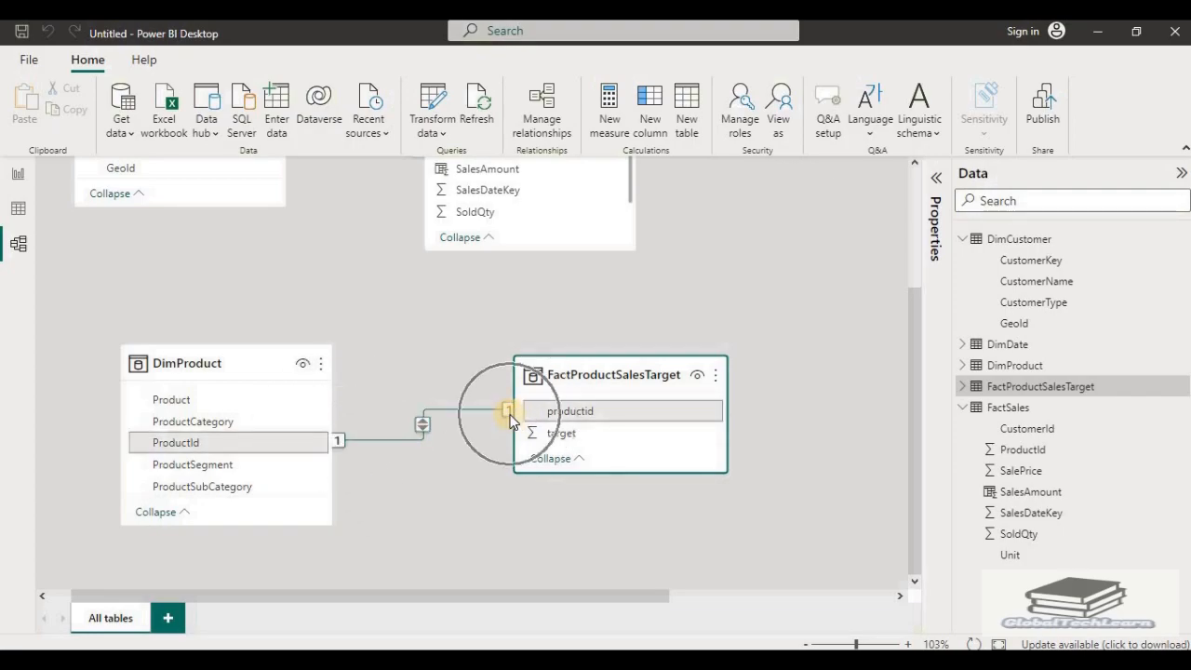
left_click(17, 212)
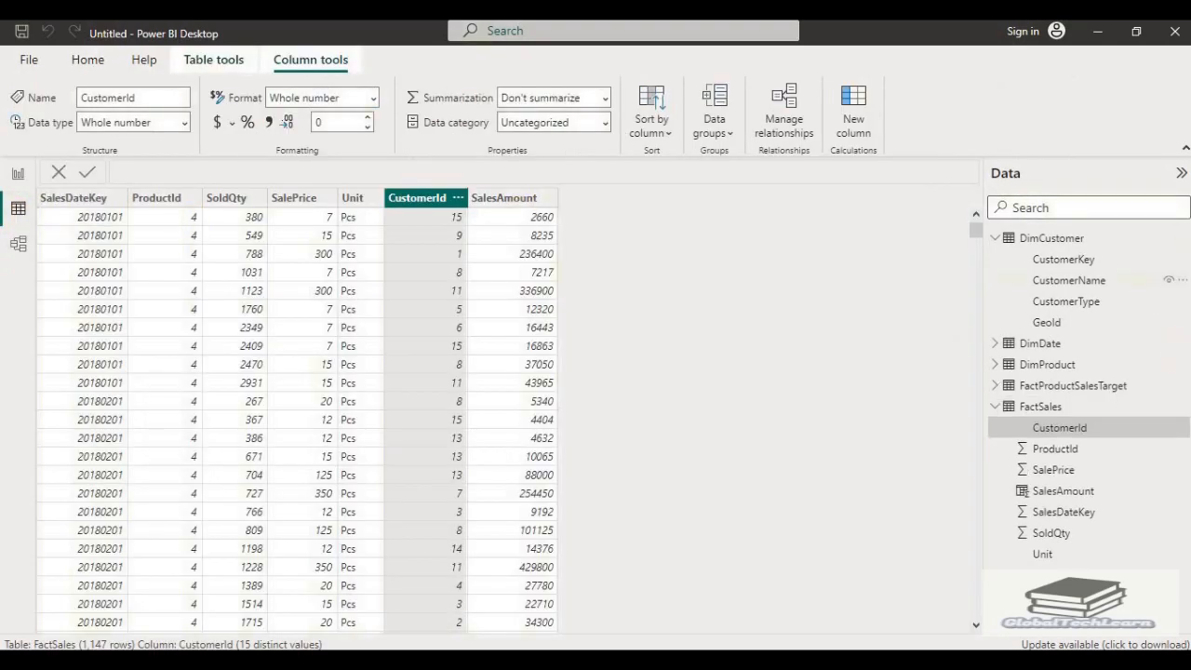
left_click(1070, 372)
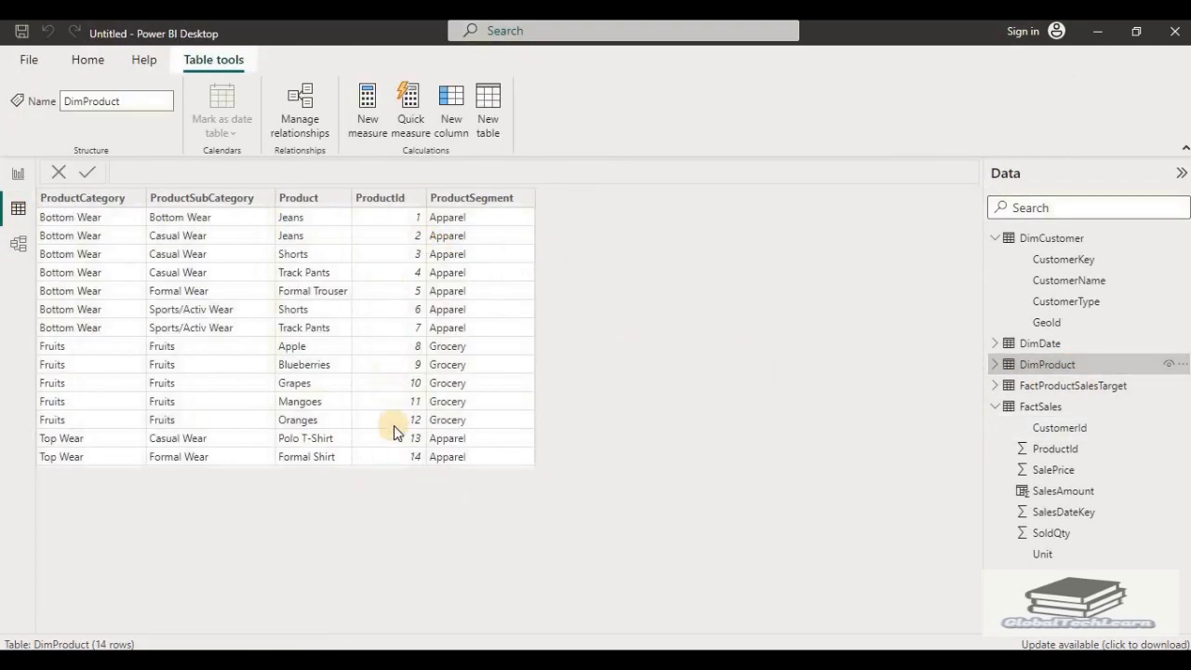
left_click(1081, 389)
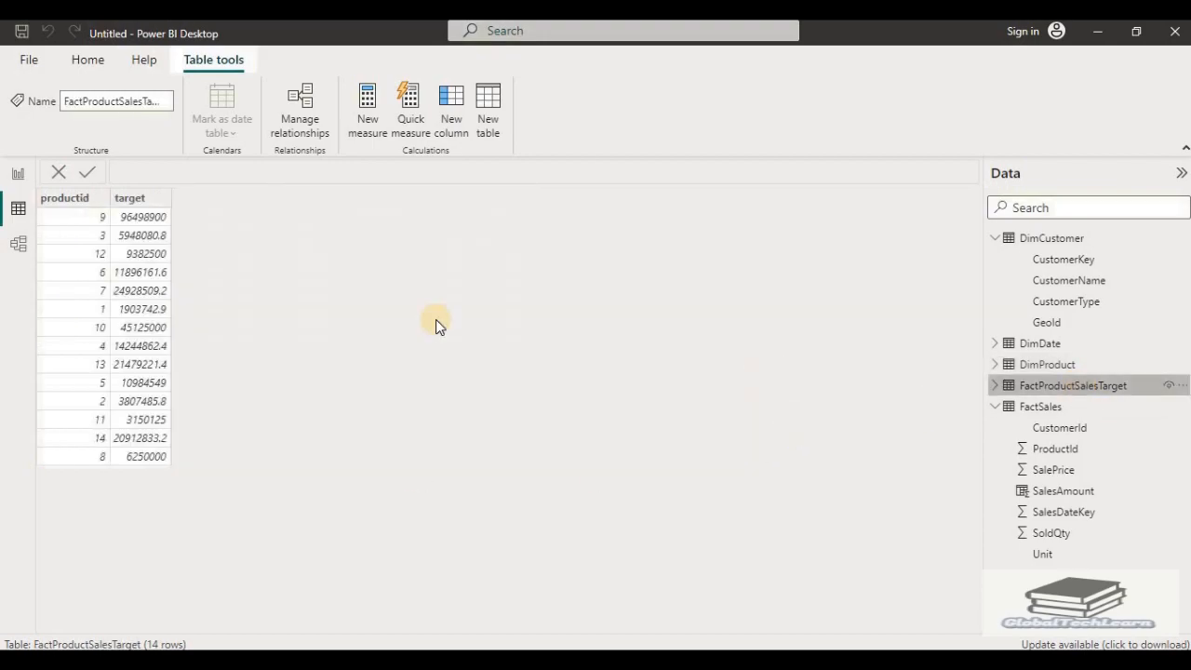
left_click(16, 245)
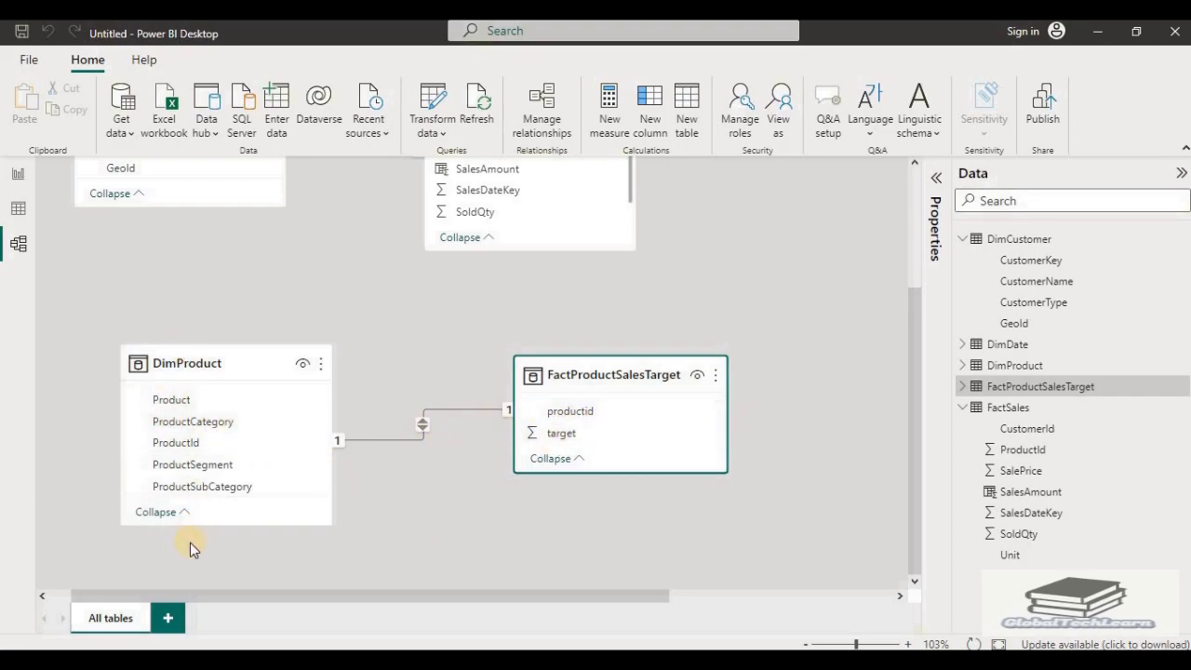
Step: Import the FactOrder table from the recent MyDatabase SQL Server source in Import mode and place it between FactSales and DimDate
scroll(405, 246, "up", 3)
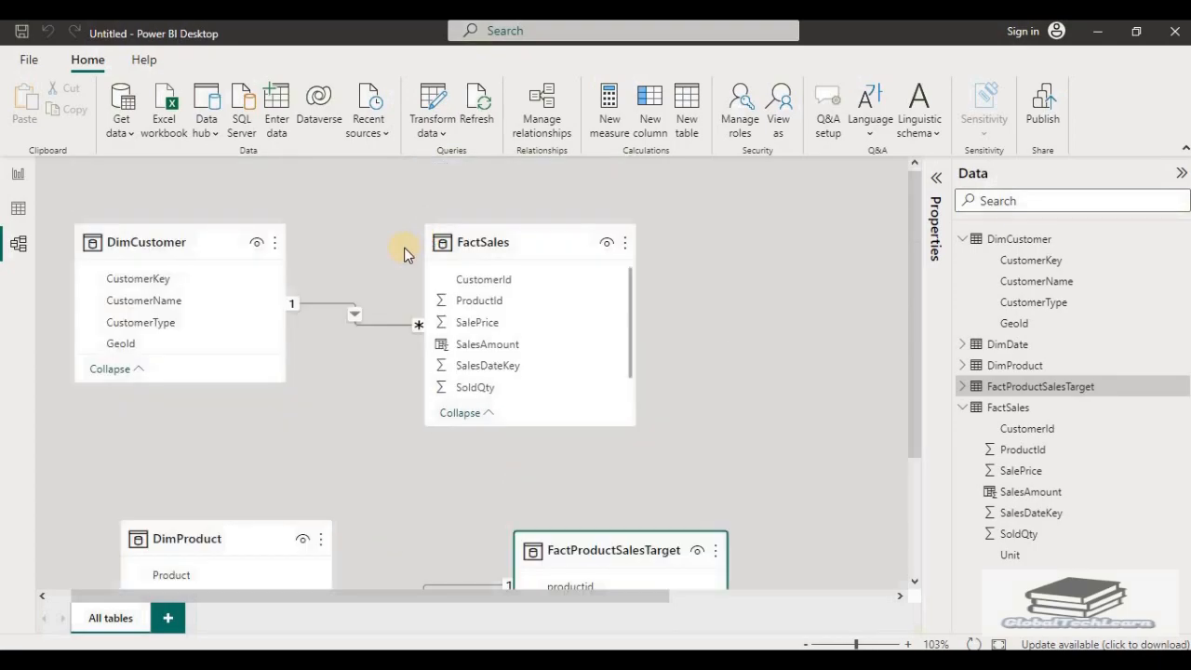
left_click(375, 135)
left_click(468, 244)
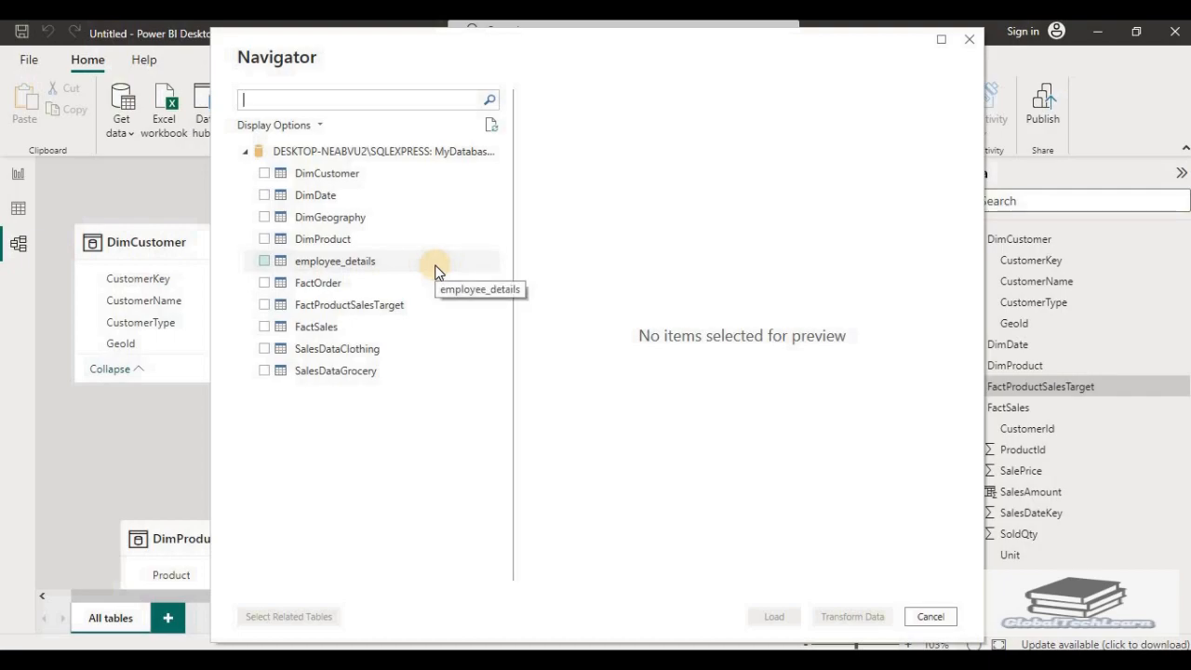
left_click(265, 283)
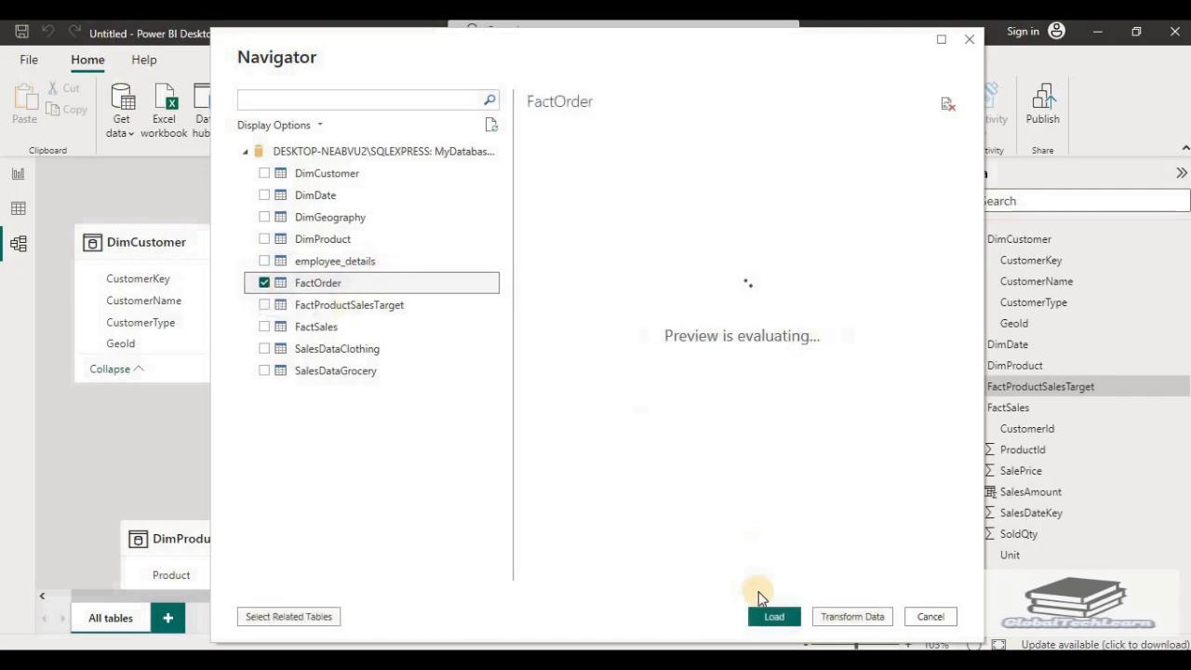
left_click(771, 616)
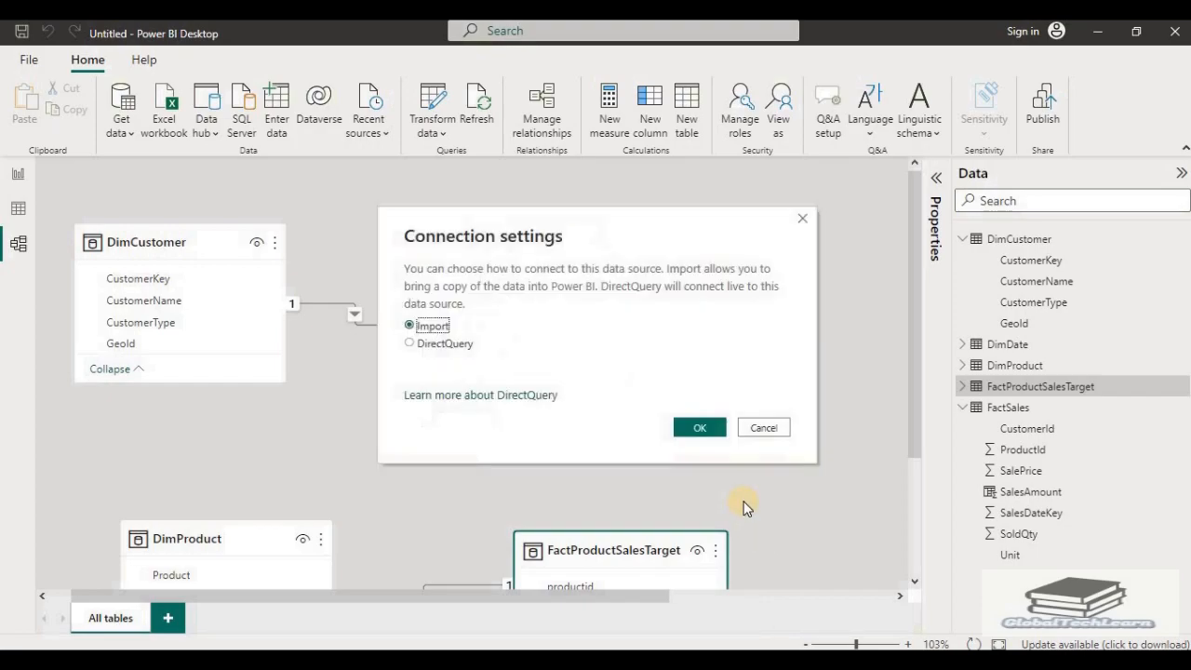
left_click(696, 432)
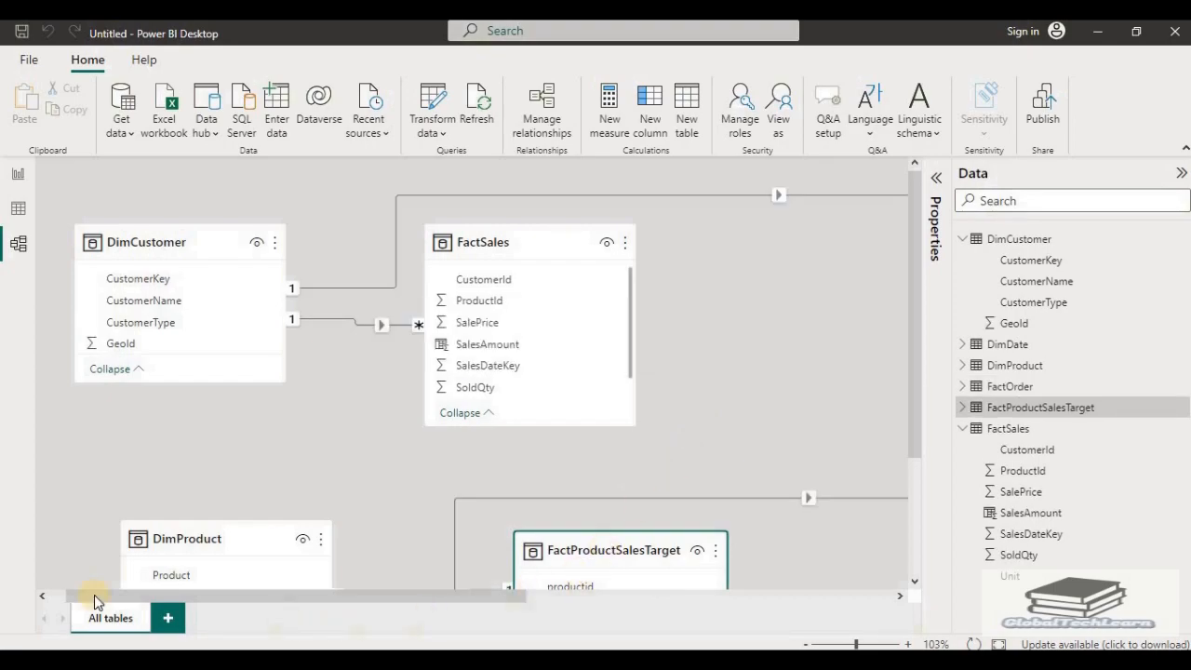
left_click_drag(140, 601, 530, 603)
left_click_drag(686, 242, 474, 244)
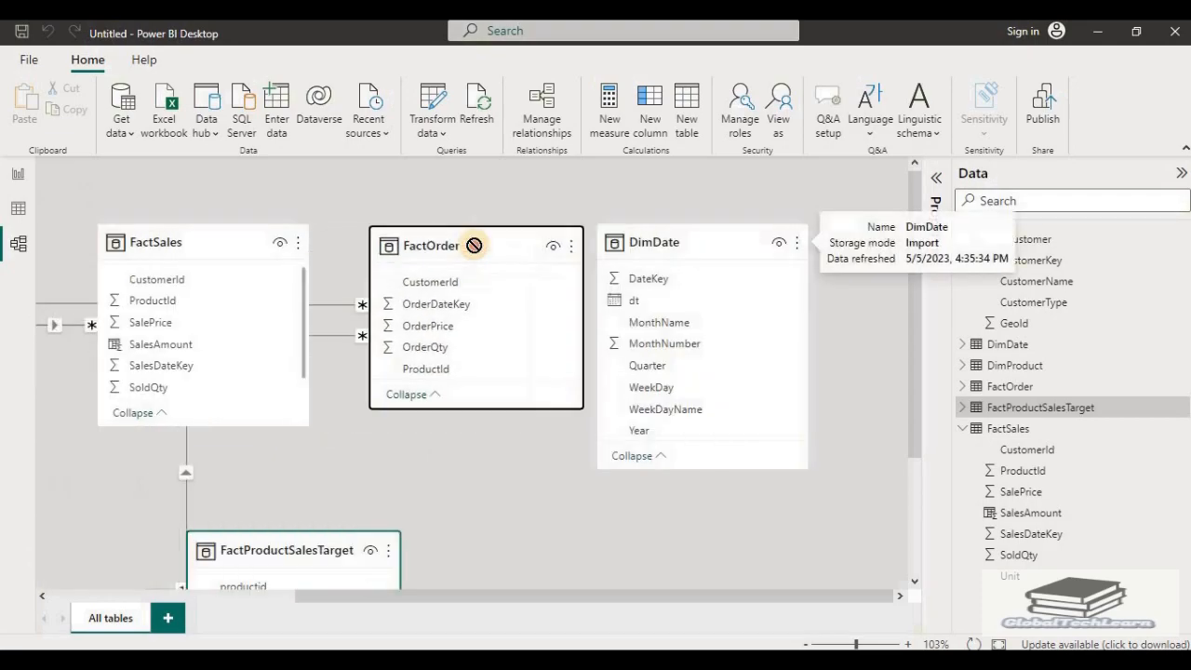
Step: Delete FactOrder's relationships to DimCustomer and DimProduct from the model diagram
right_click(343, 302)
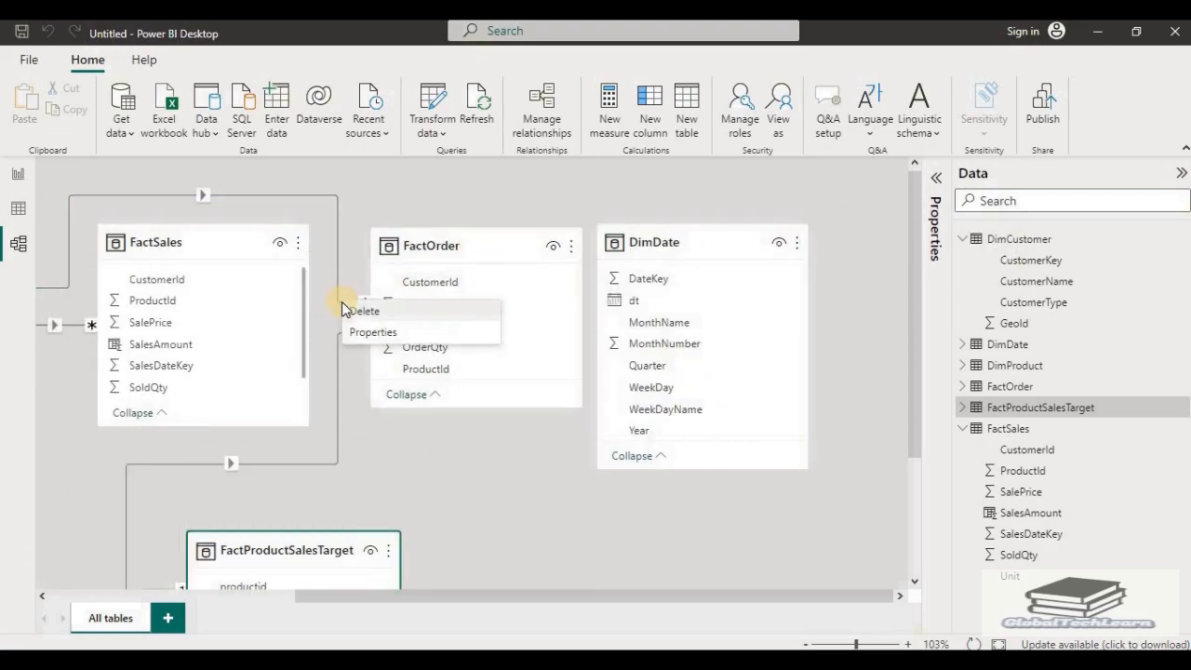
left_click(362, 311)
left_click(697, 375)
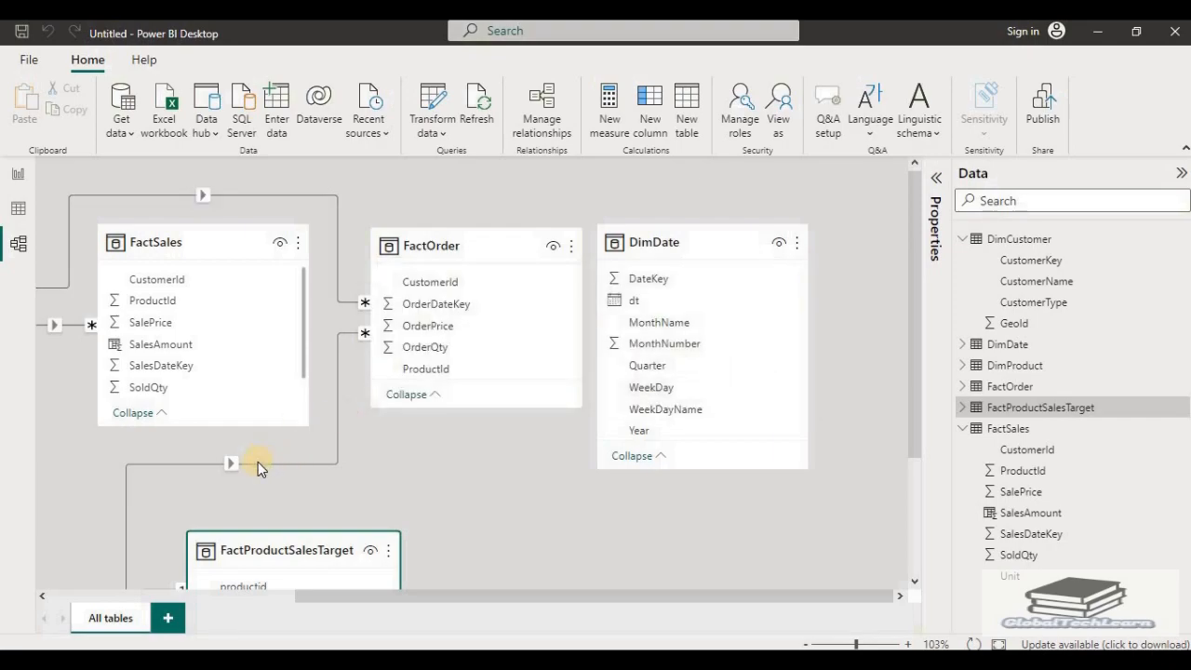
right_click(257, 462)
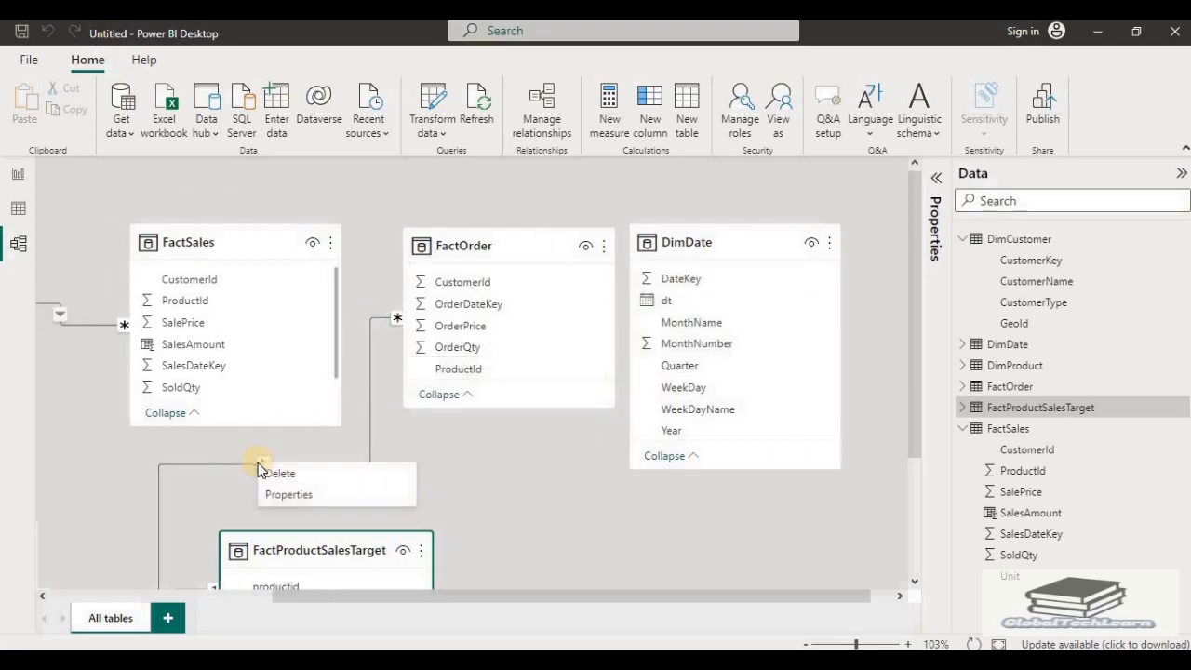
left_click(275, 473)
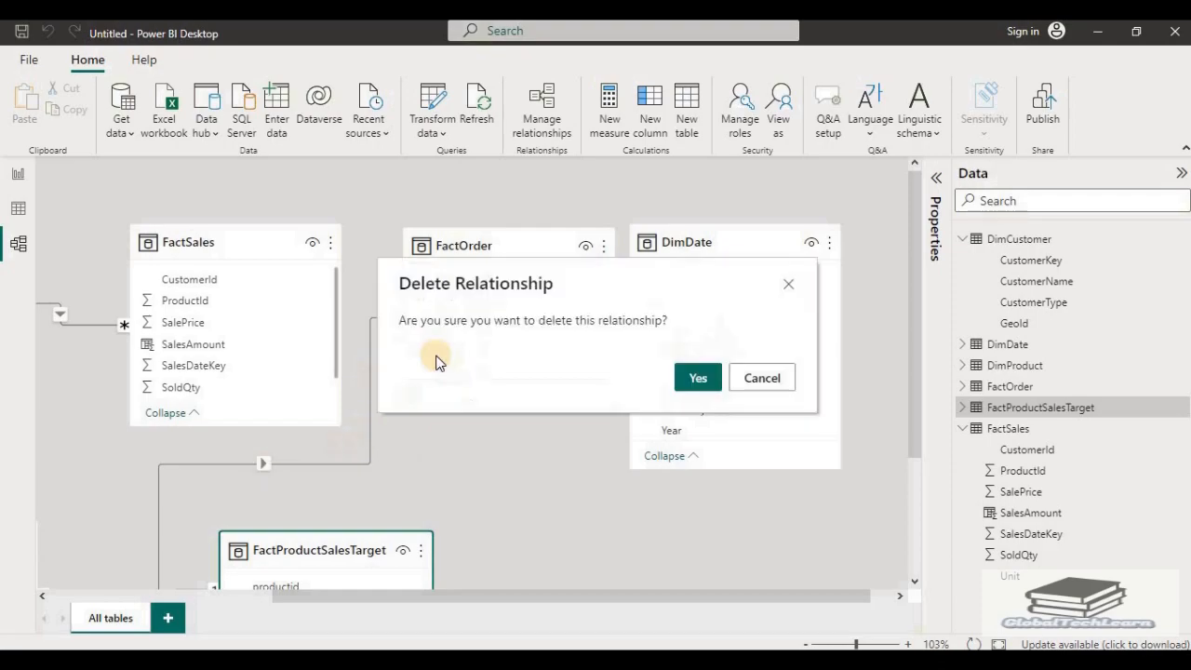
left_click(693, 375)
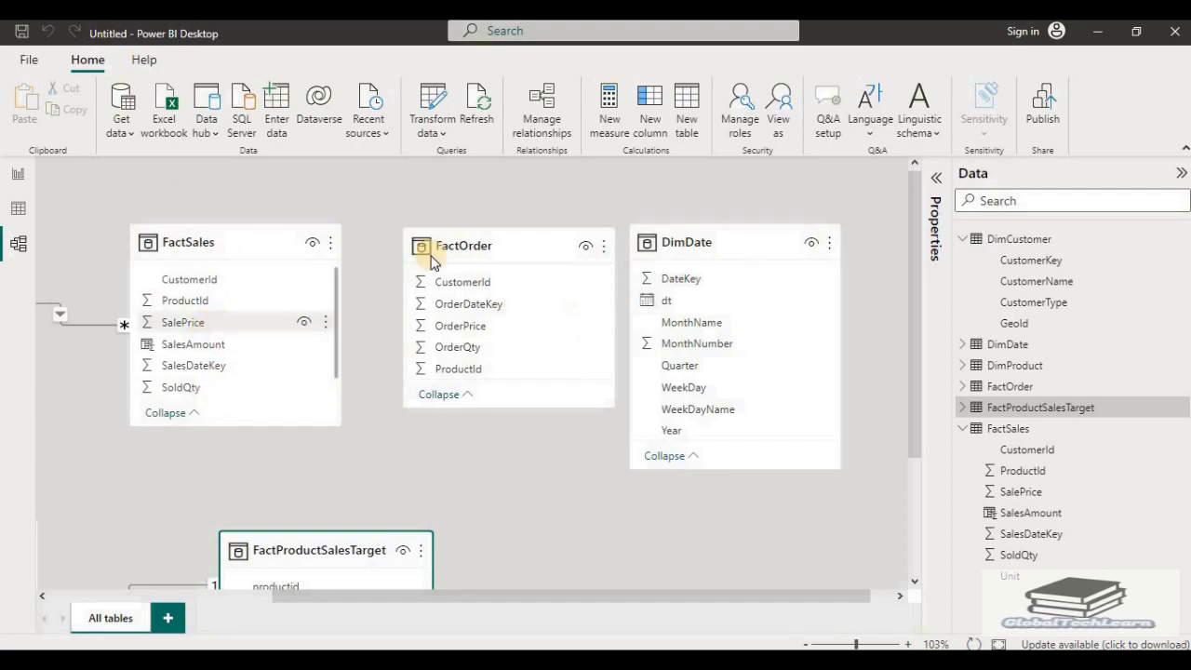
Step: Relate FactSales to FactOrder on ProductId as an active many-to-many relationship with cross filter direction Both
mouse_move(507, 240)
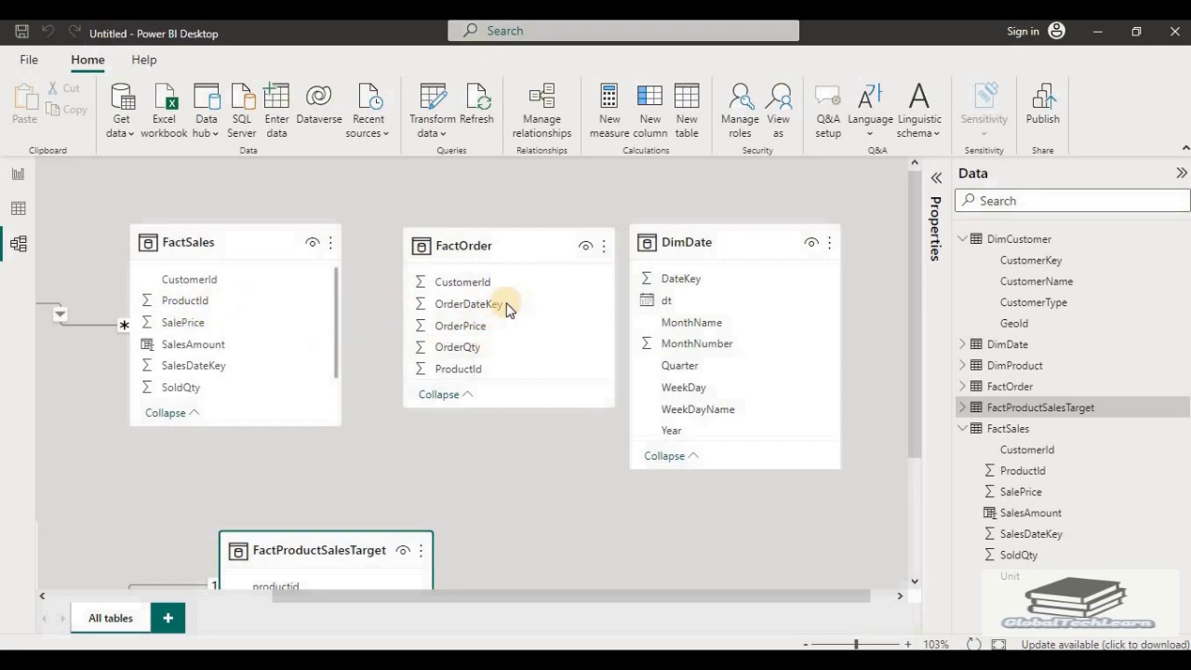
left_click(187, 306)
left_click_drag(188, 312, 462, 374)
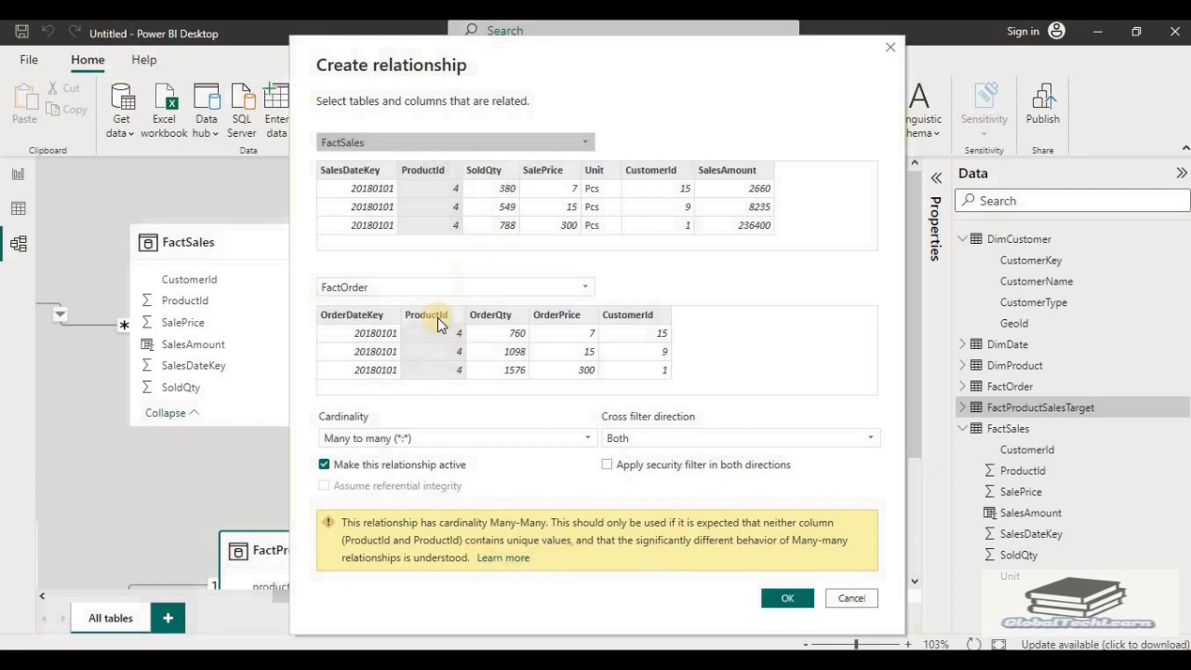
left_click(785, 598)
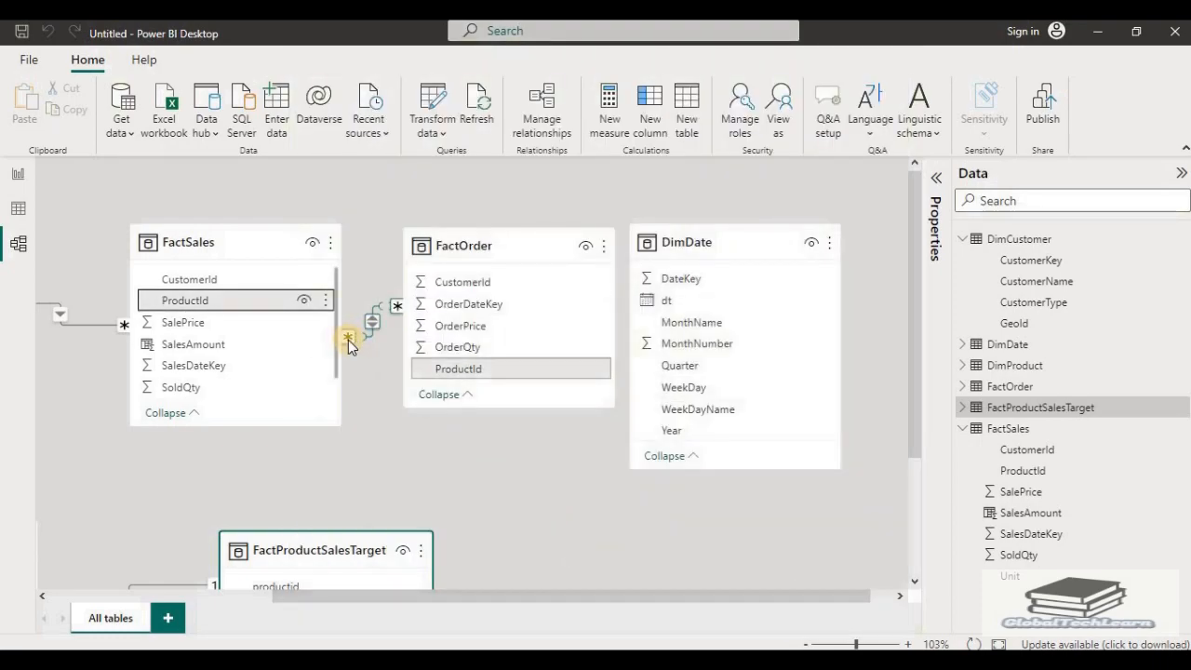
Step: Highlight the many ends of the FactSales–FactOrder relationship in the diagram
left_click(348, 344)
left_click(349, 344)
left_click(395, 312)
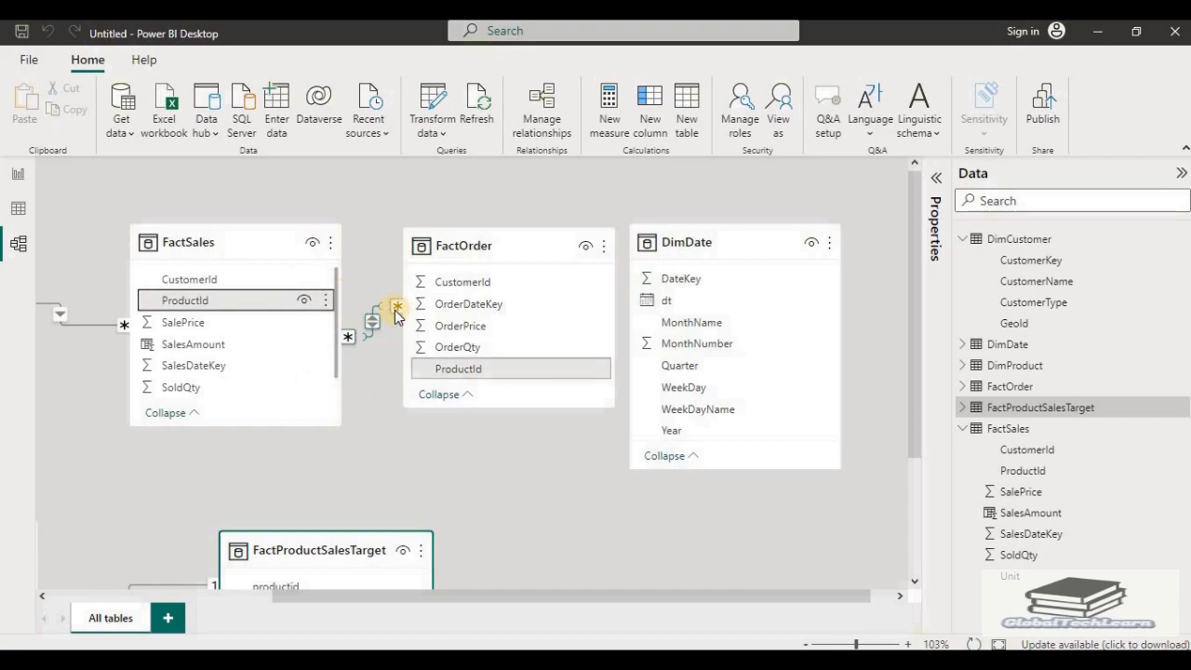
left_click(395, 315)
Step: Filter the FactOrder data to show only the rows with ProductId 1
left_click(12, 215)
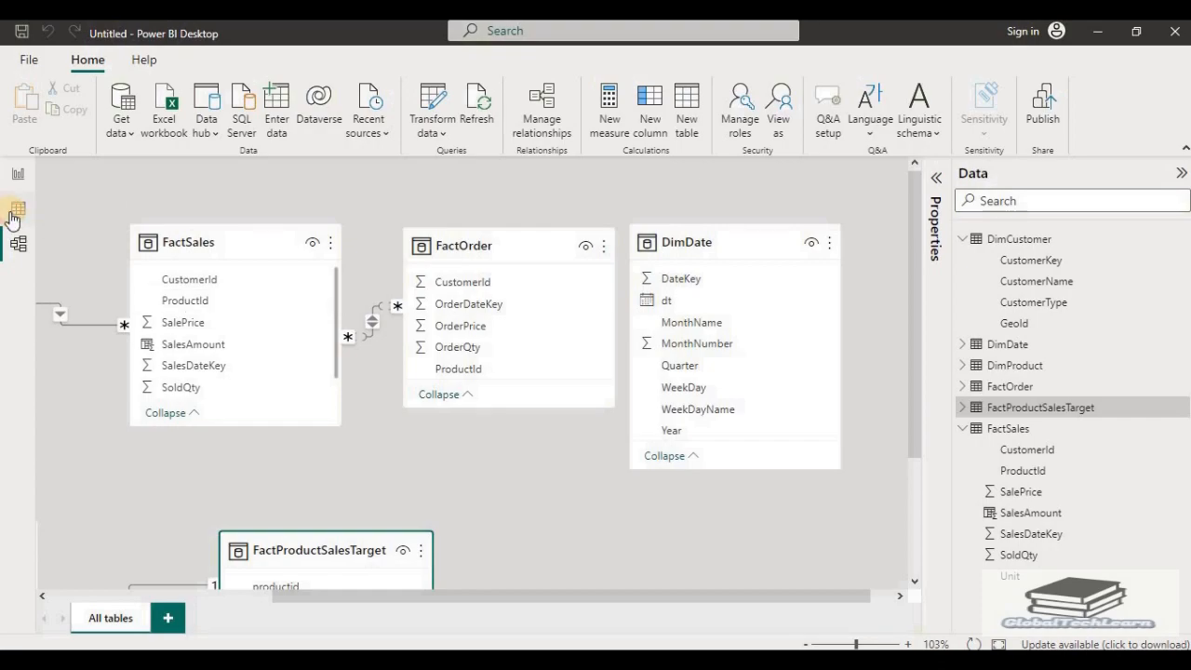
left_click(1044, 385)
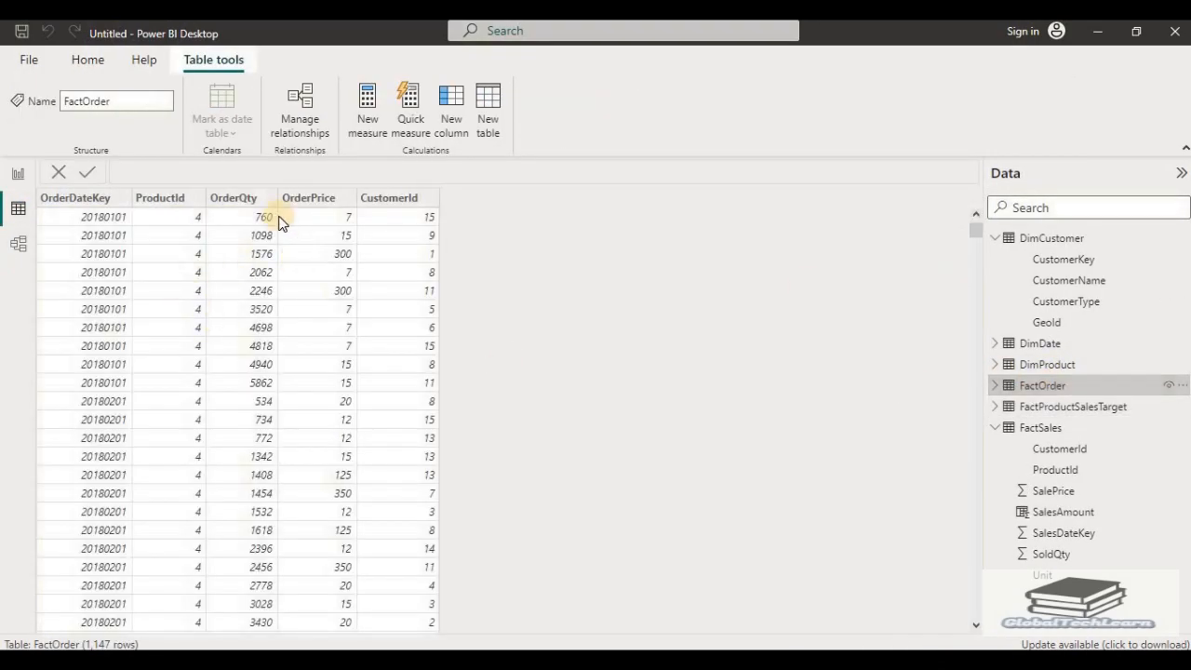
left_click(198, 204)
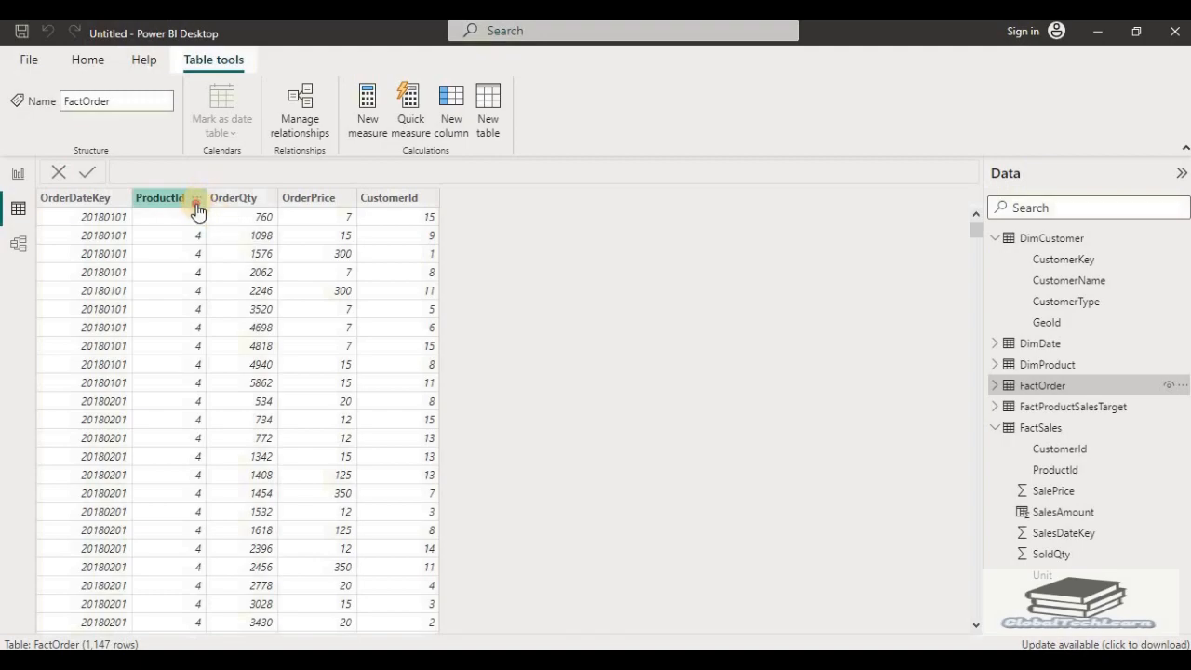
left_click(237, 367)
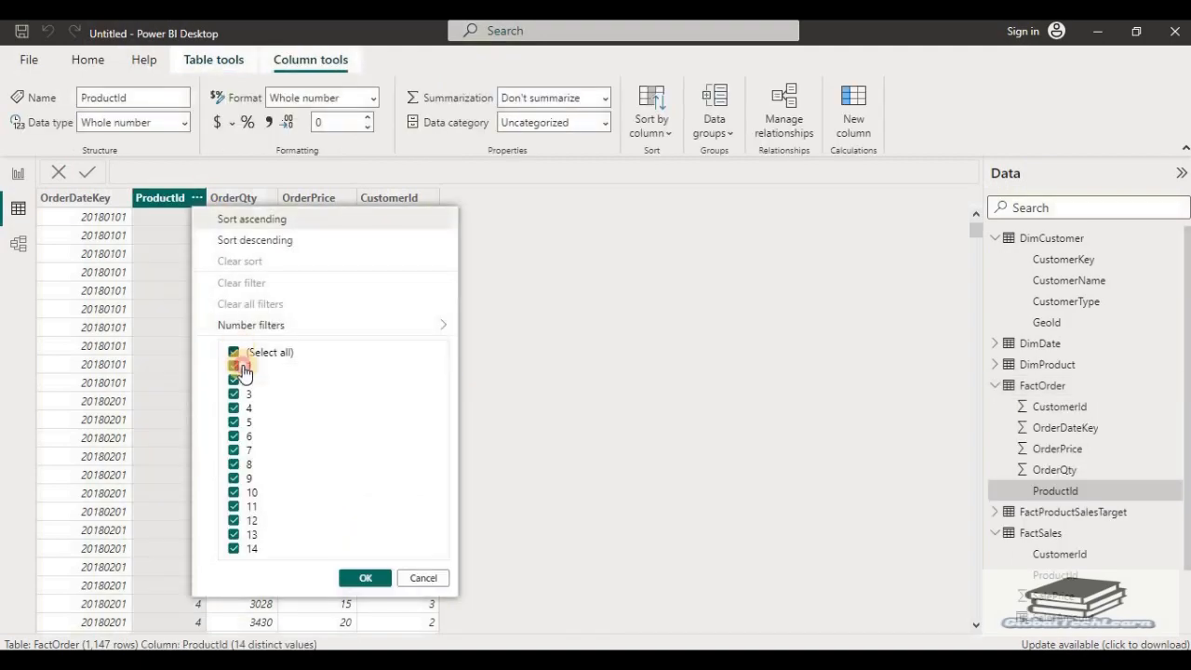
left_click(238, 353)
left_click(365, 577)
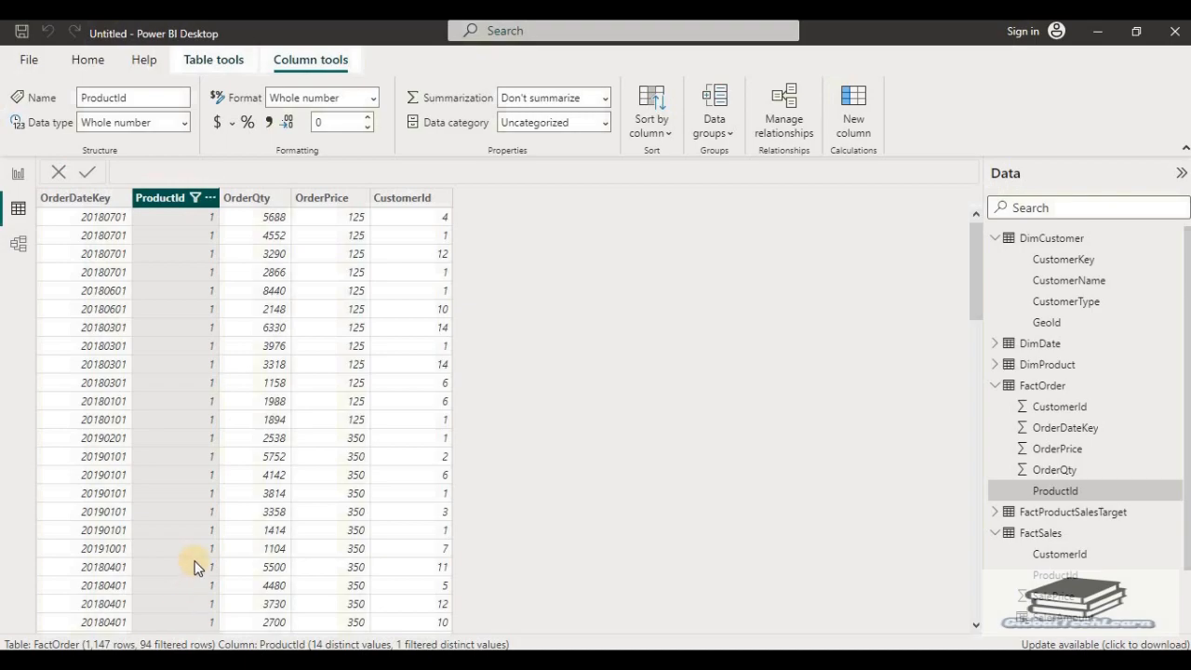
Step: Filter the FactSales data to show only the rows with ProductId 1
left_click(1040, 533)
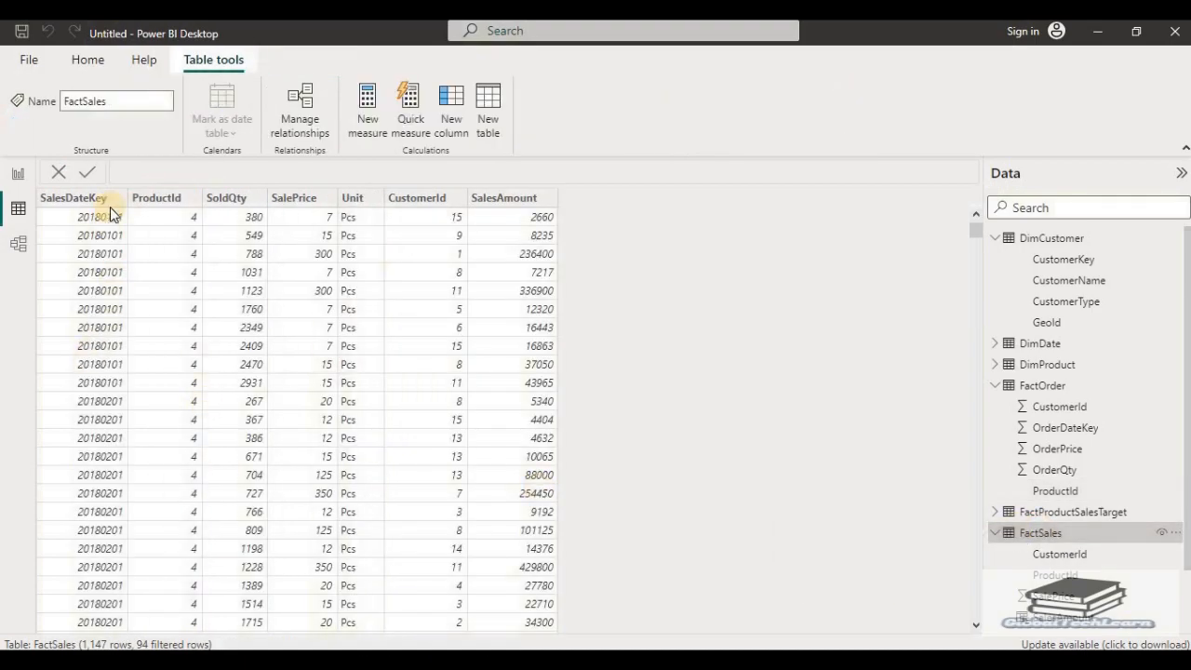
left_click(187, 201)
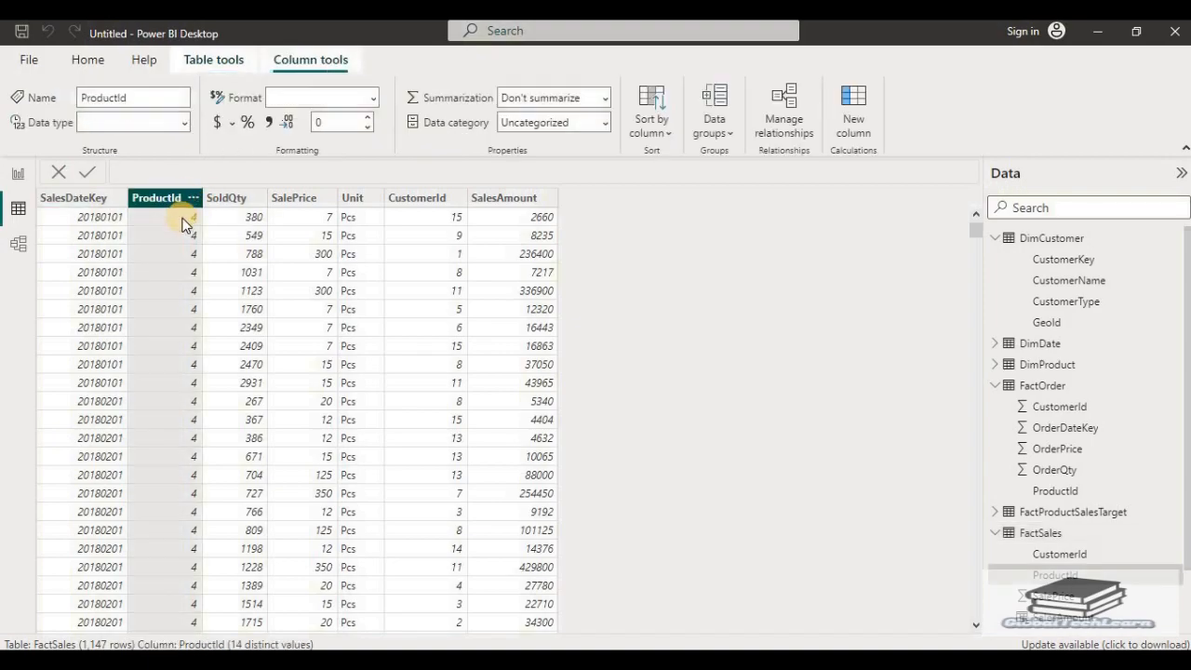
left_click(193, 197)
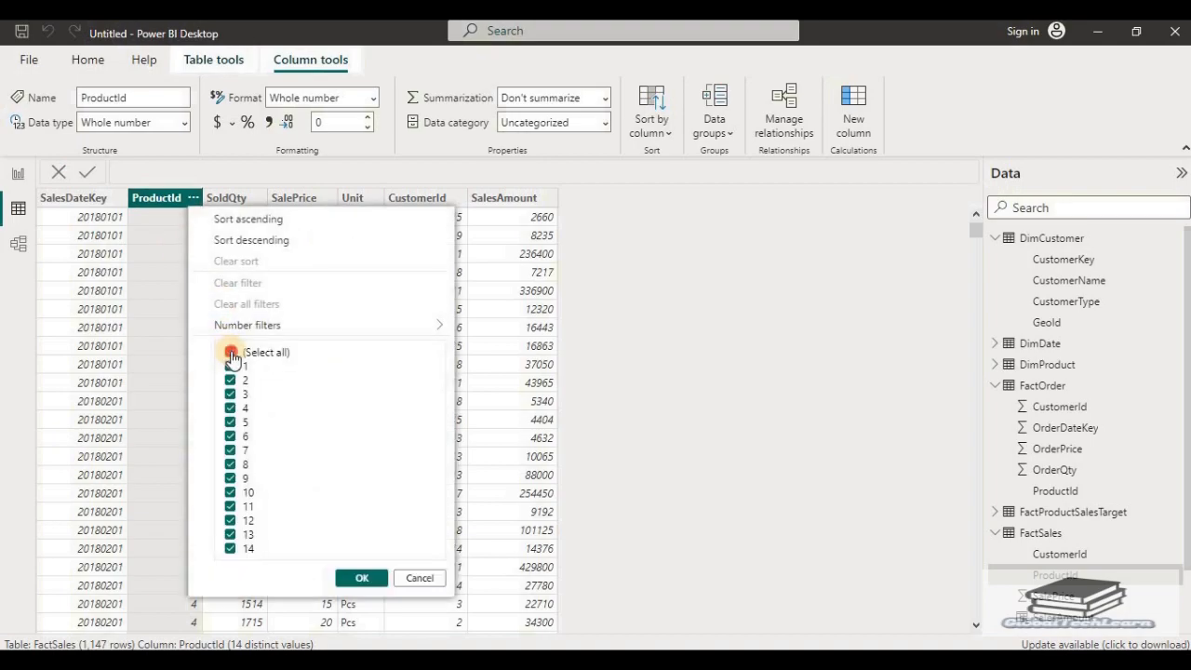
left_click(231, 352)
left_click(231, 367)
left_click(362, 578)
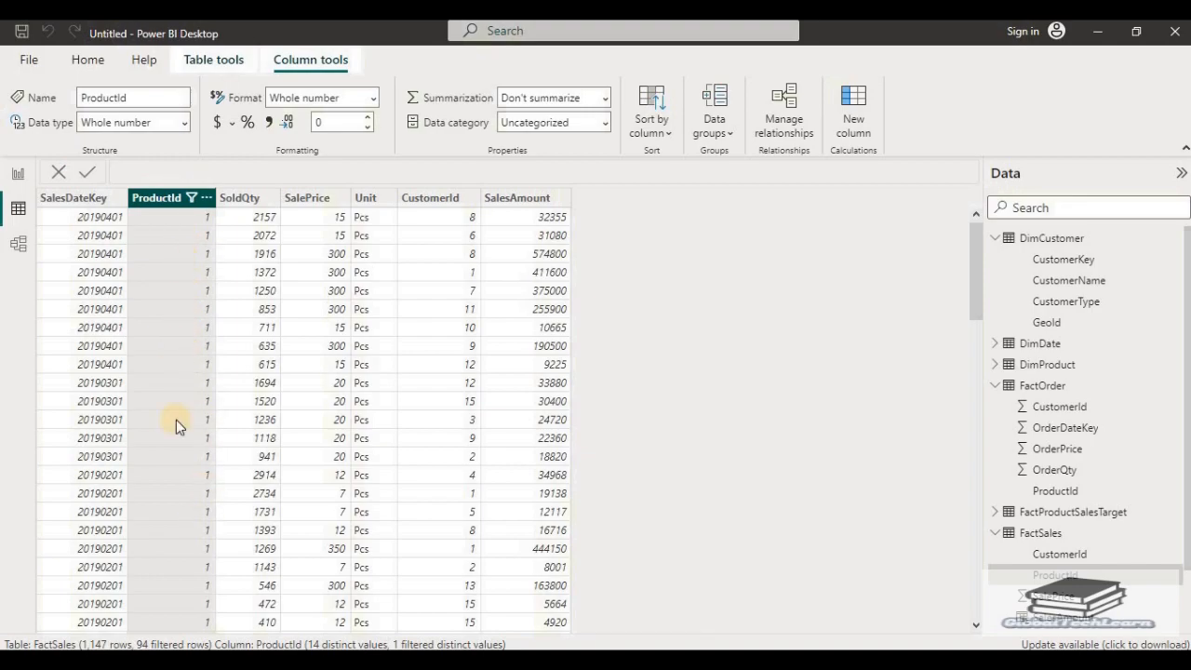
Step: Clear the ProductId filters from the FactSales and FactOrder data
left_click(203, 199)
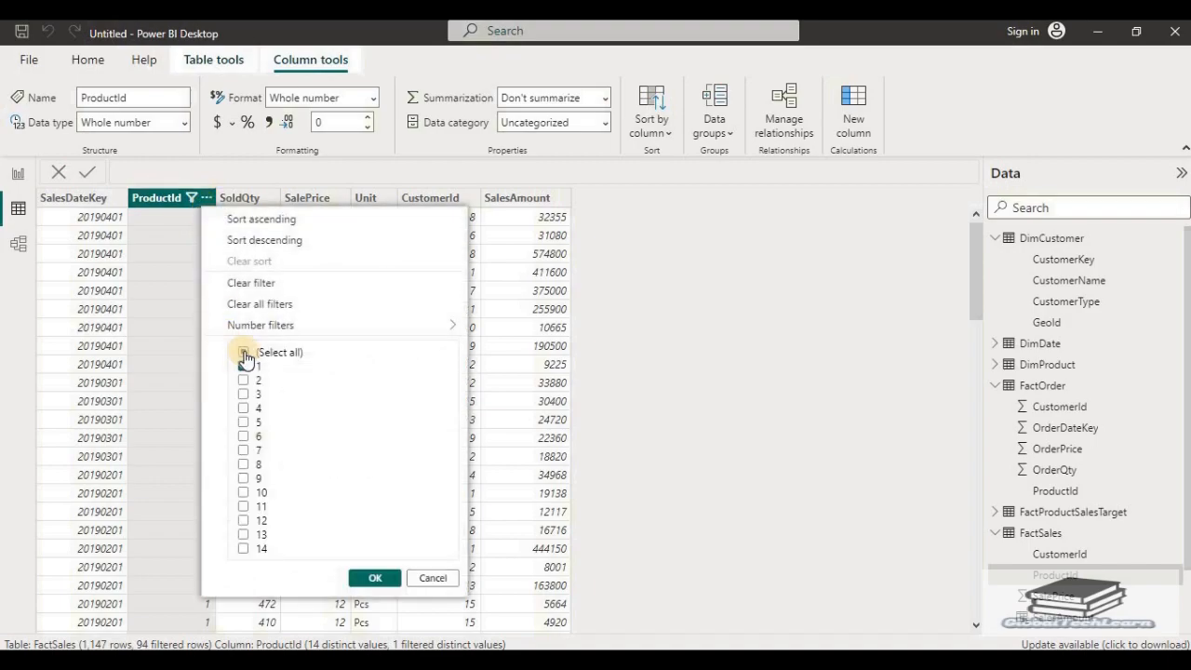
left_click(264, 284)
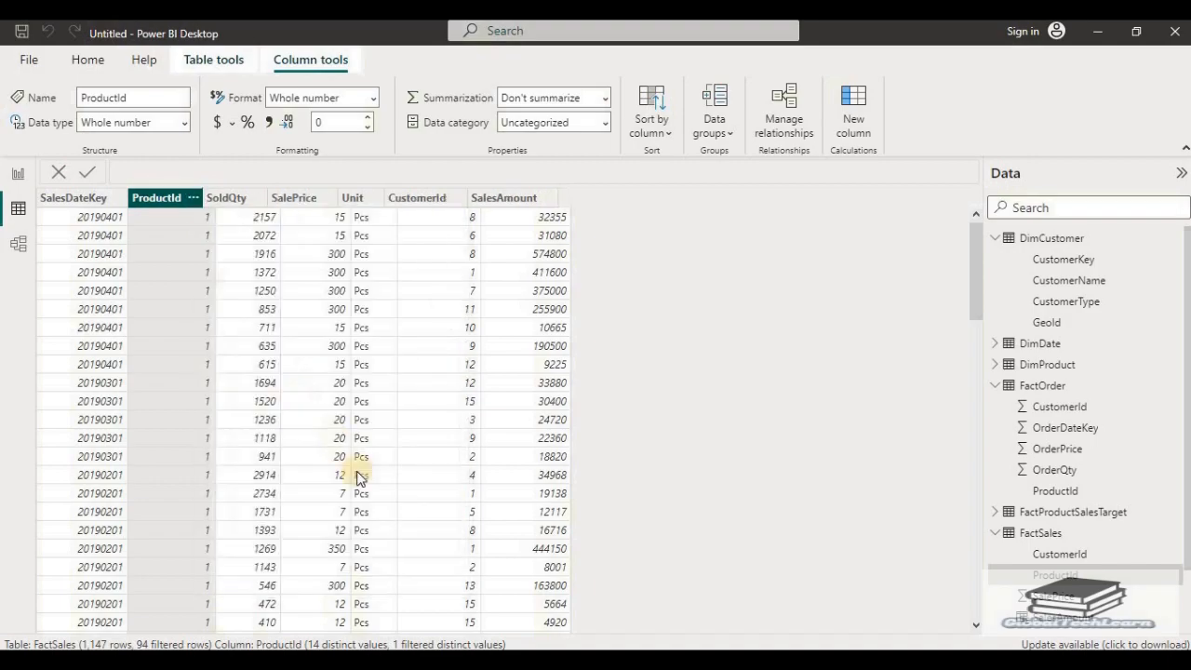
left_click(1040, 385)
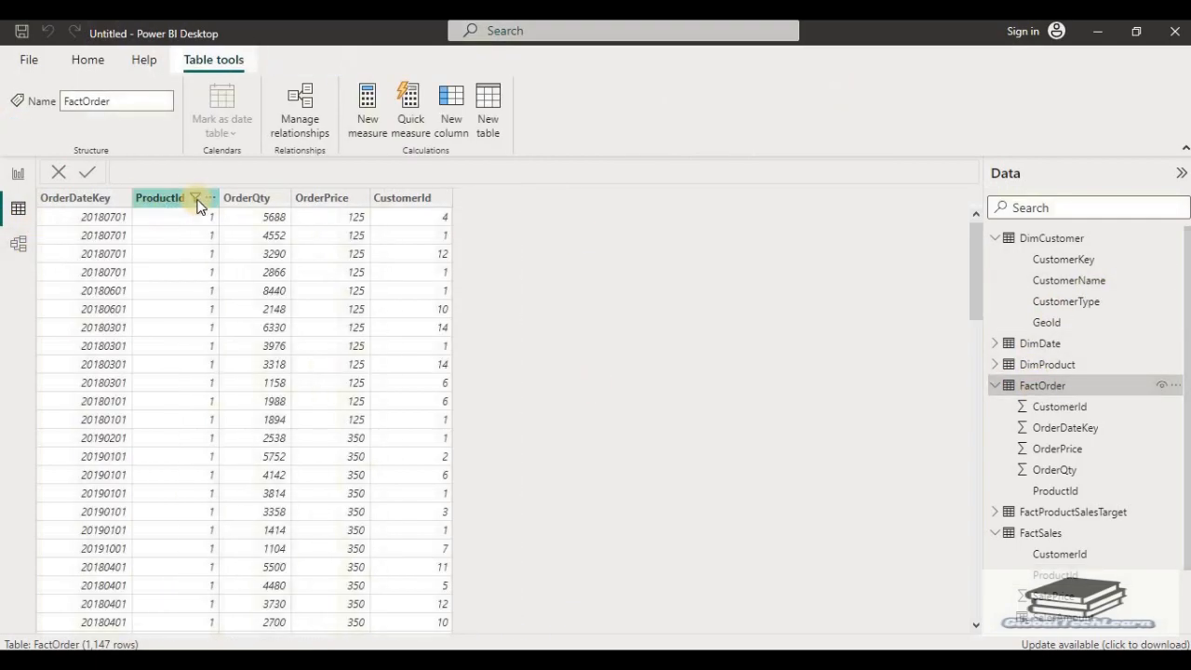
left_click(199, 201)
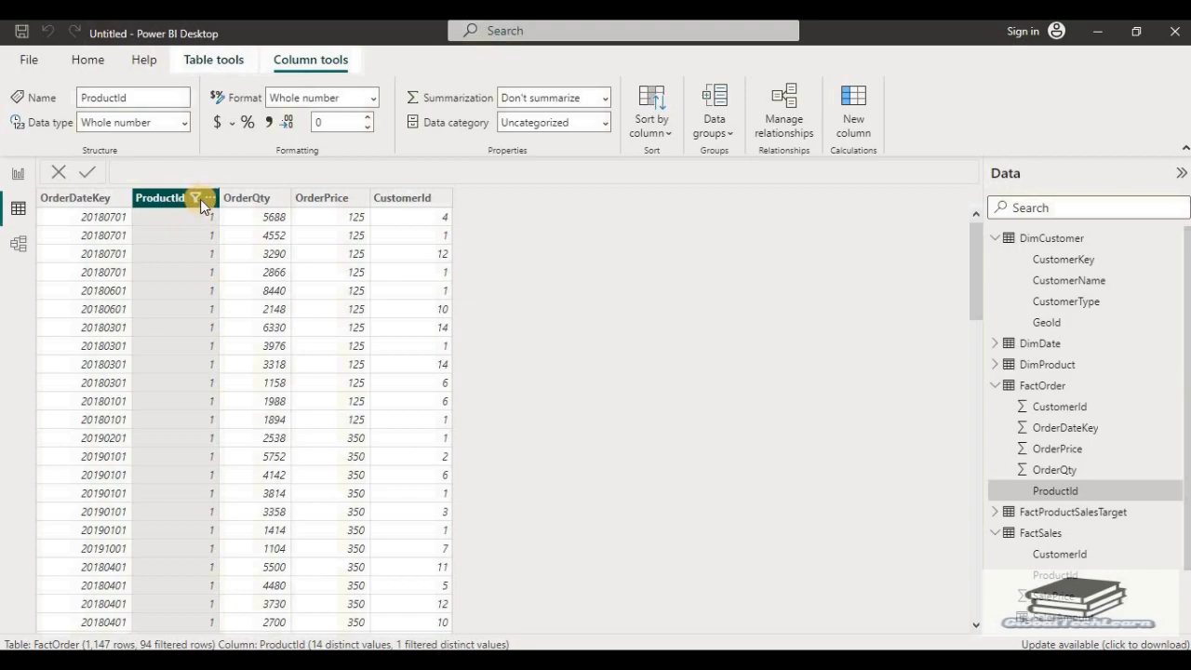
left_click(198, 199)
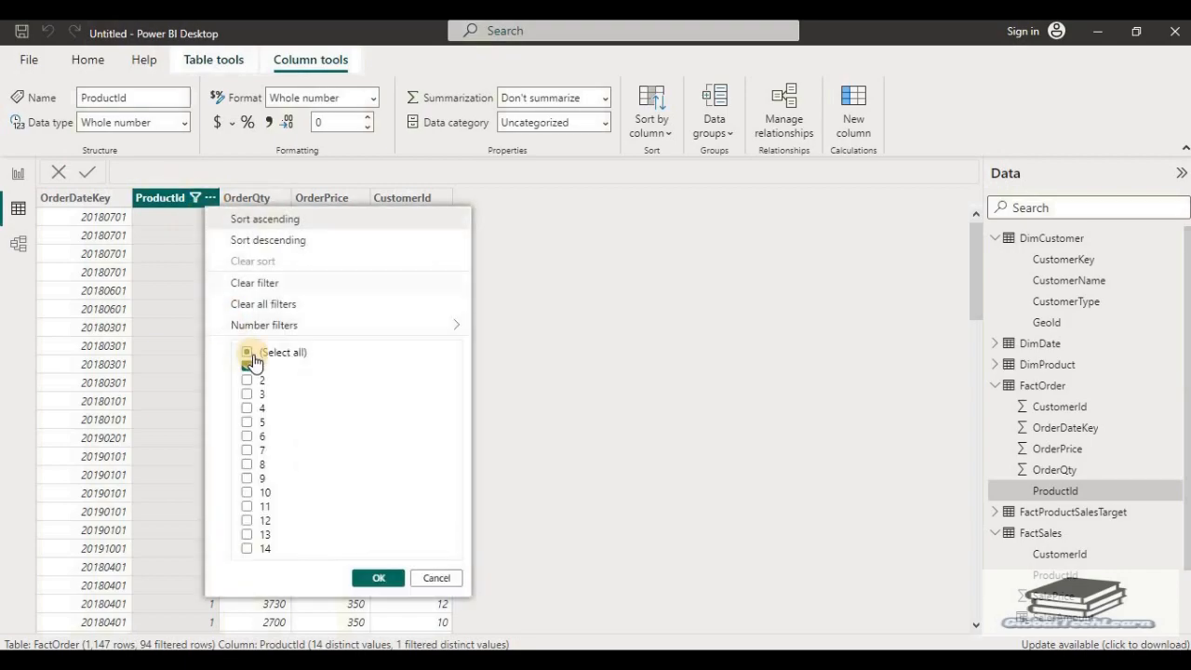
left_click(284, 305)
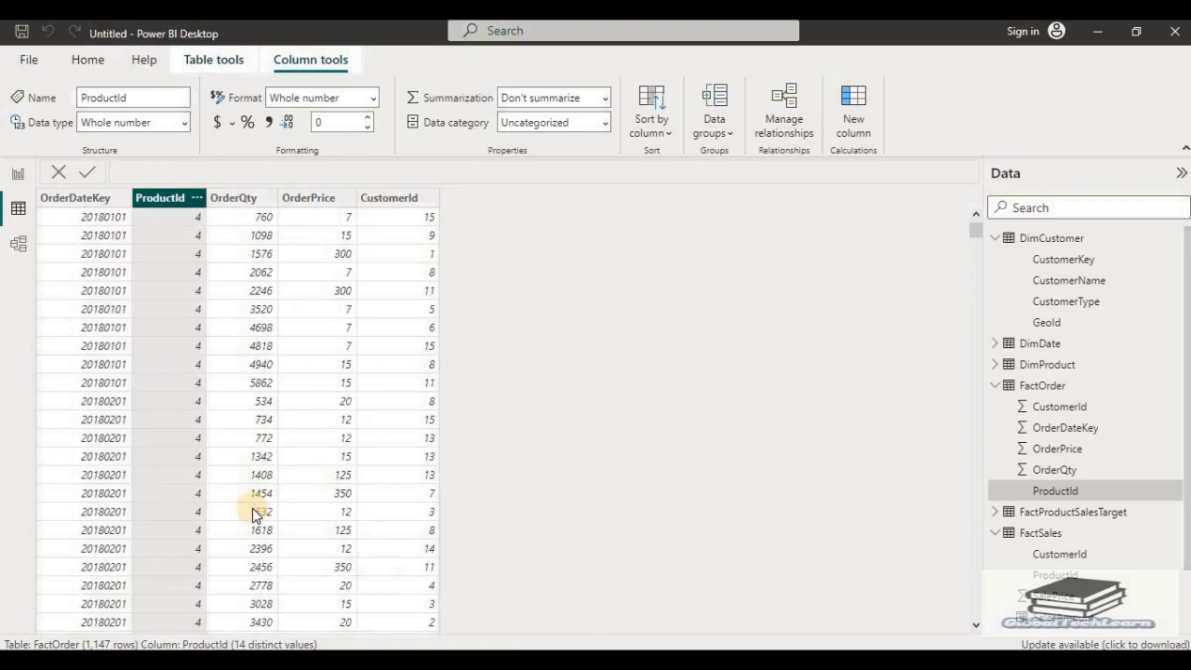
Step: Return to the model diagram and highlight the ProductId columns linked by the many-to-many relationship between FactSales and FactOrder
left_click(19, 247)
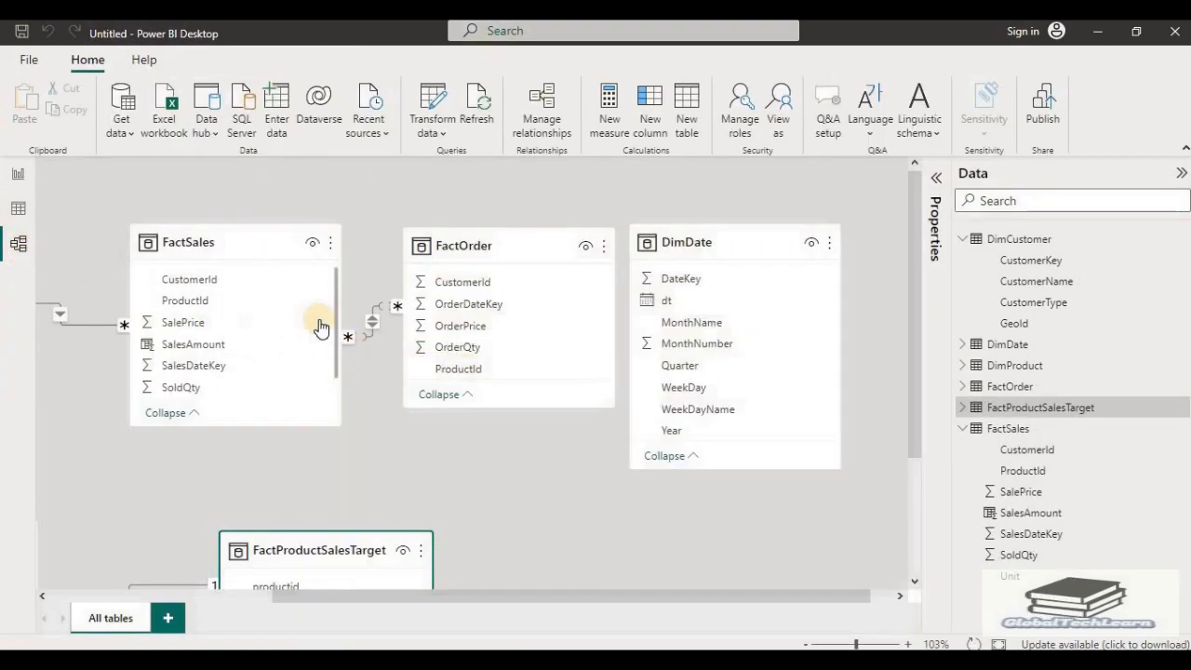
left_click(351, 342)
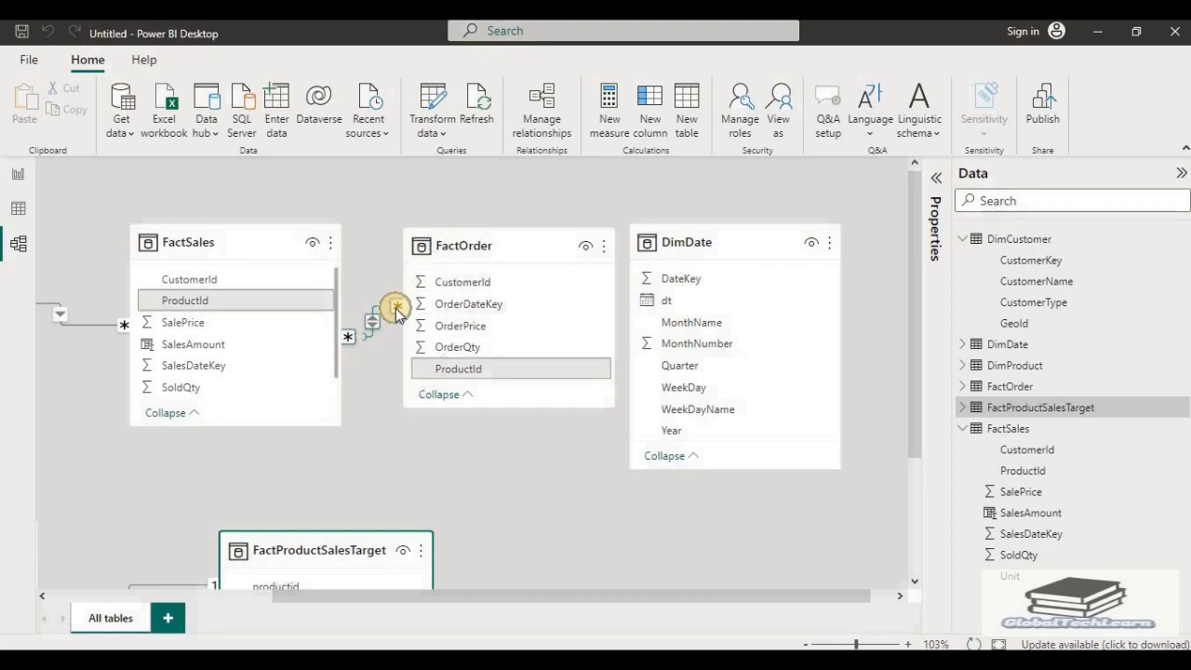
left_click(437, 213)
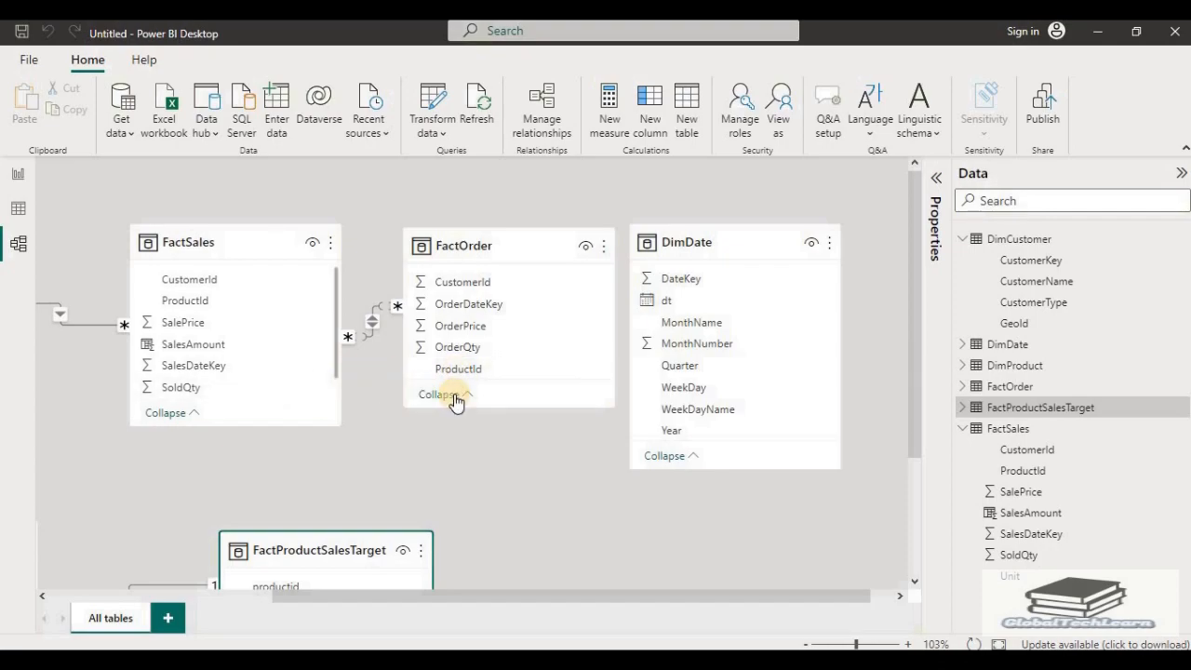
Step: Review the cross filter direction options of the FactSales–DimCustomer relationship, keeping Single, and highlight that relationship in the diagram
left_click(552, 125)
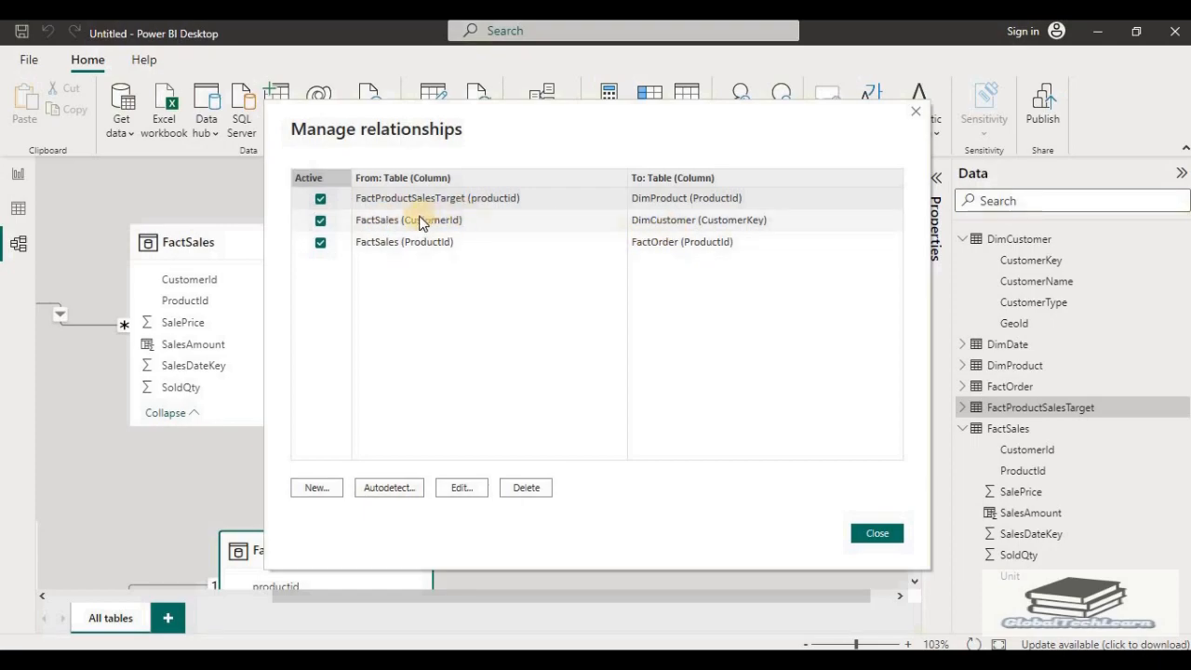
left_click(417, 224)
left_click(457, 488)
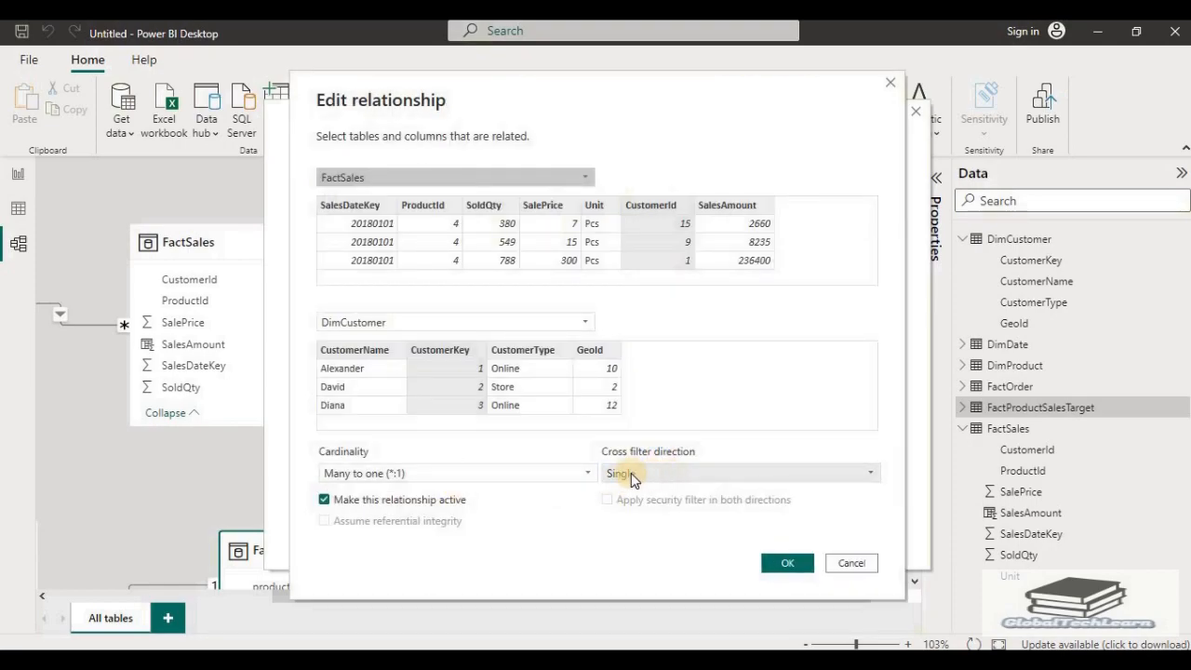
left_click(681, 480)
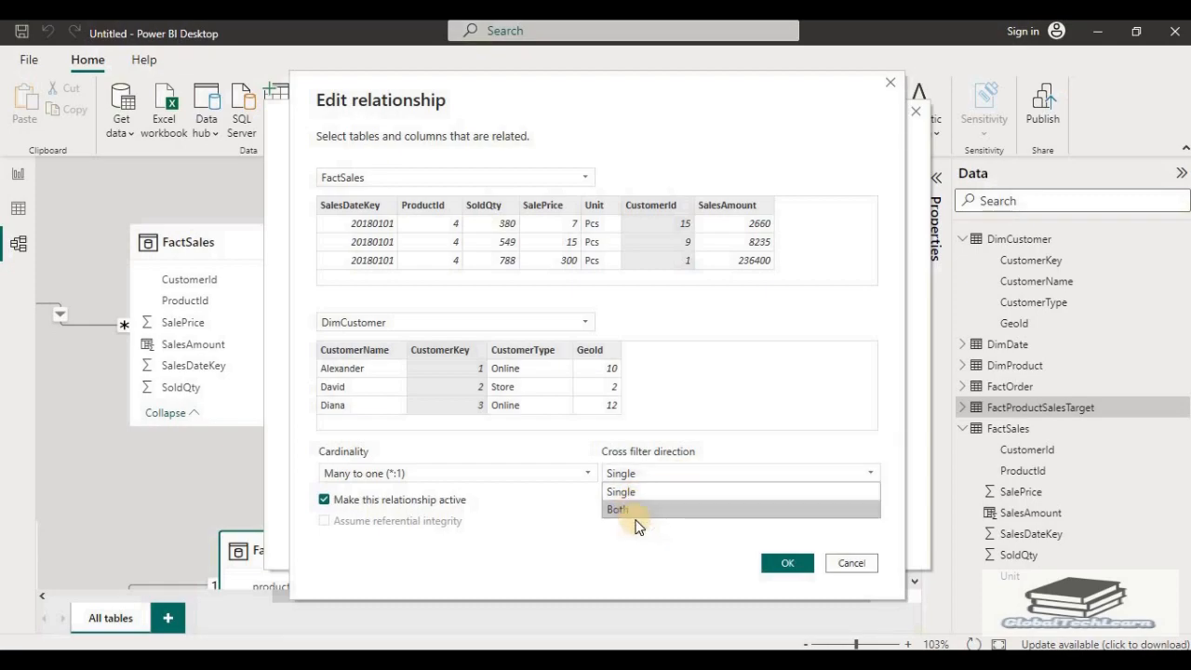
left_click(672, 477)
left_click(673, 476)
left_click(733, 549)
left_click(787, 565)
left_click(885, 535)
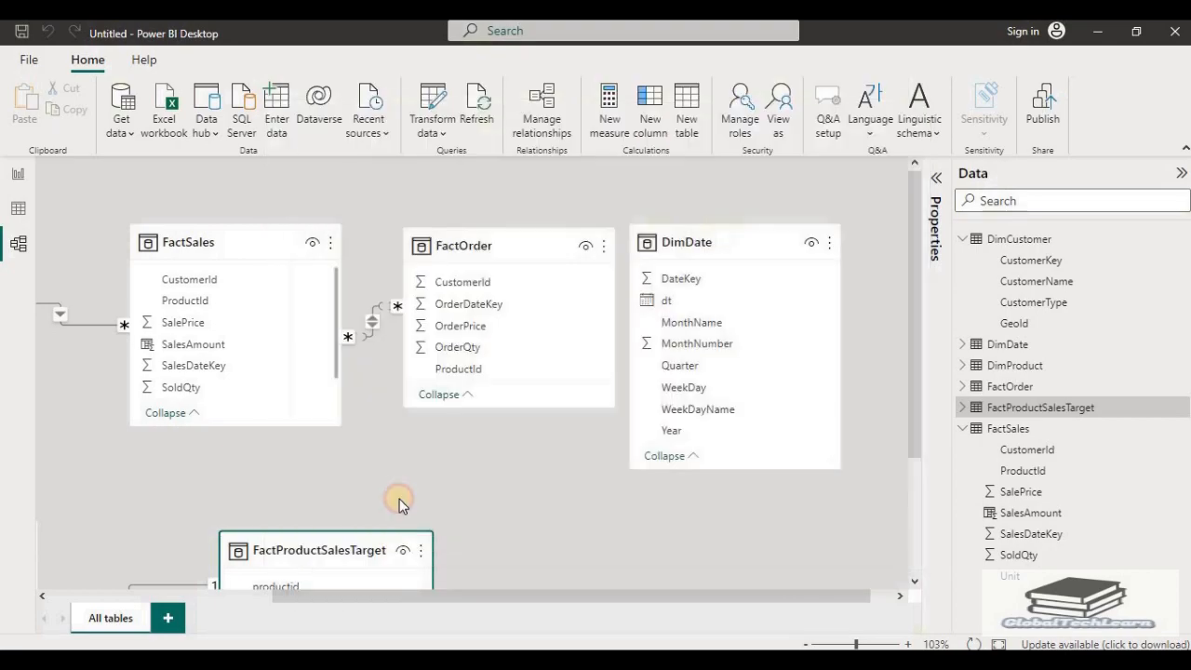
left_click_drag(363, 591, 27, 590)
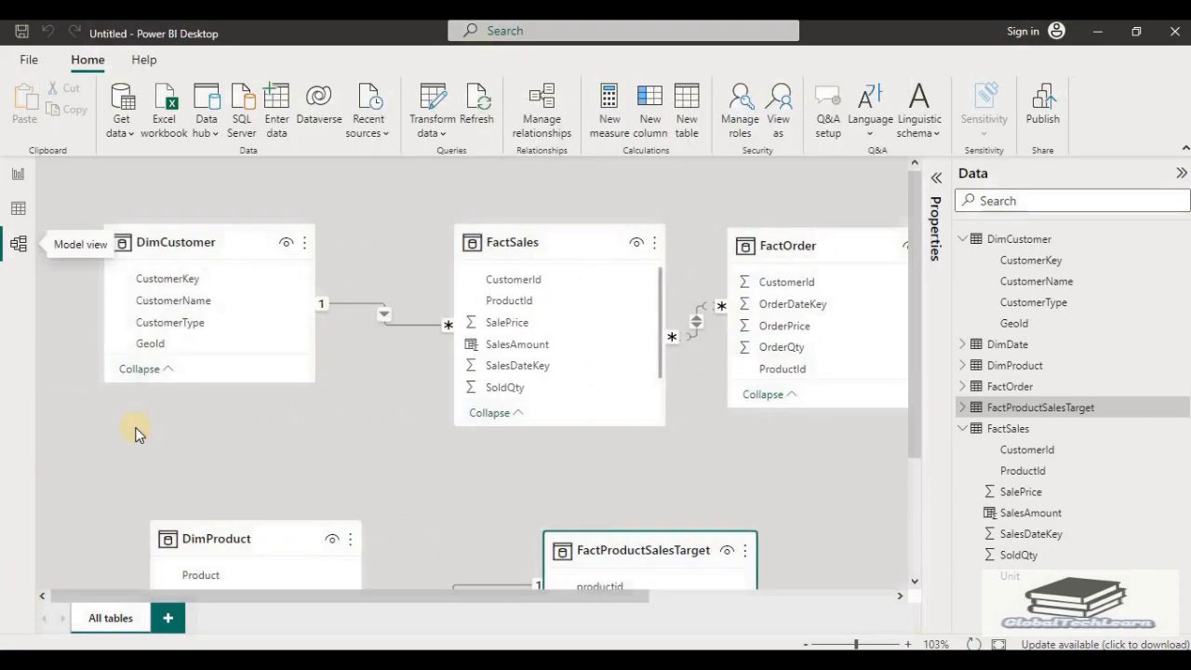
mouse_move(142, 244)
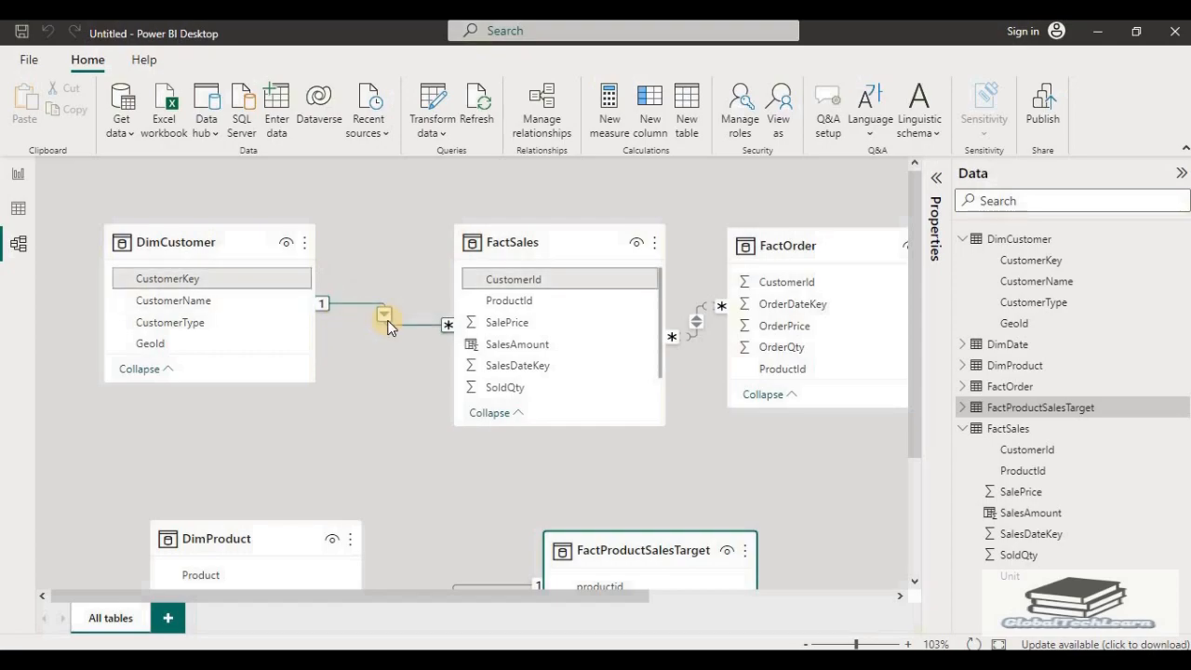
Step: Add a new report page with a narrow table visual listing CustomerKey from DimCustomer
left_click(16, 175)
left_click(154, 618)
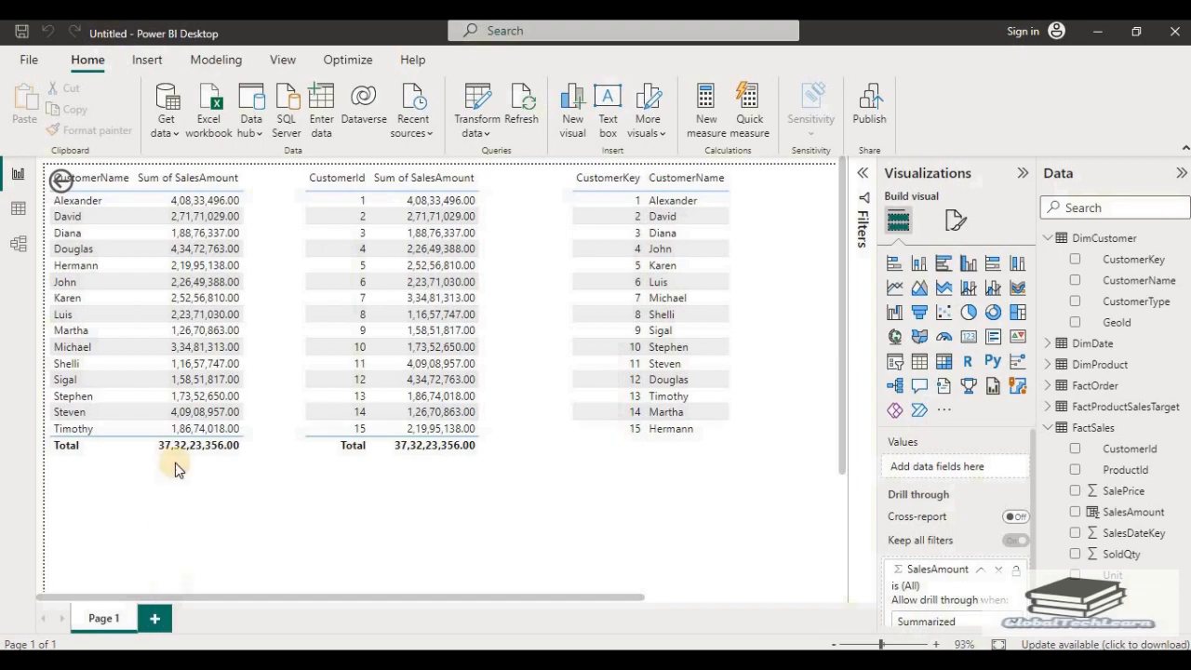
left_click(920, 365)
left_click_drag(163, 391, 163, 472)
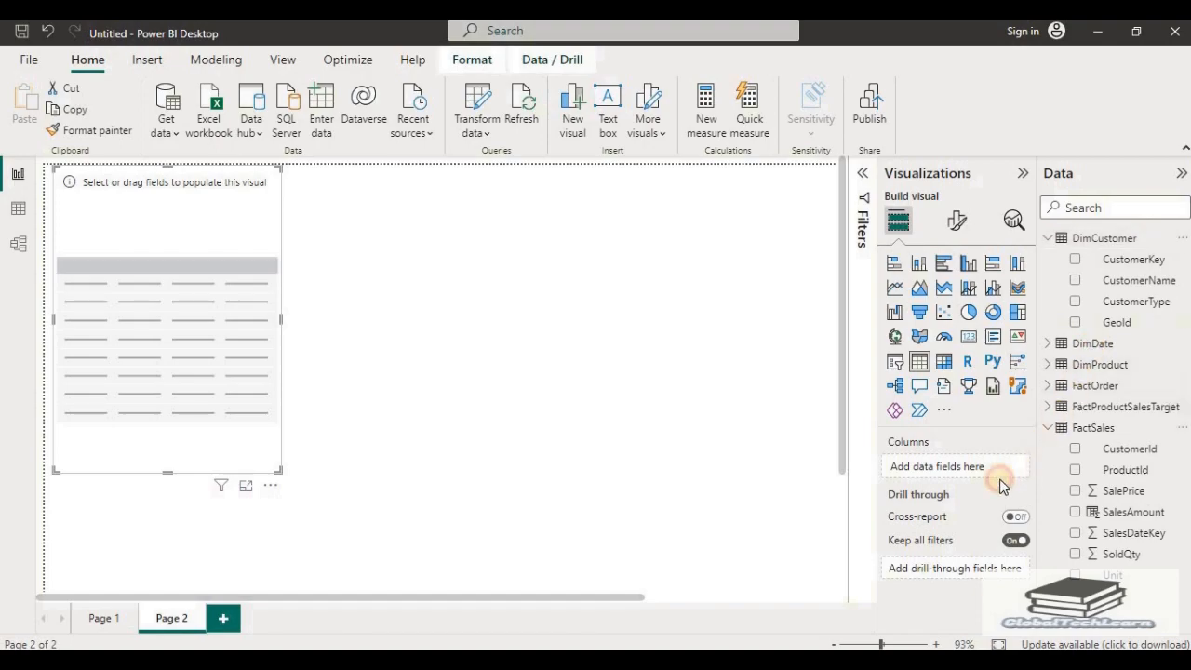
left_click_drag(1116, 259, 963, 478)
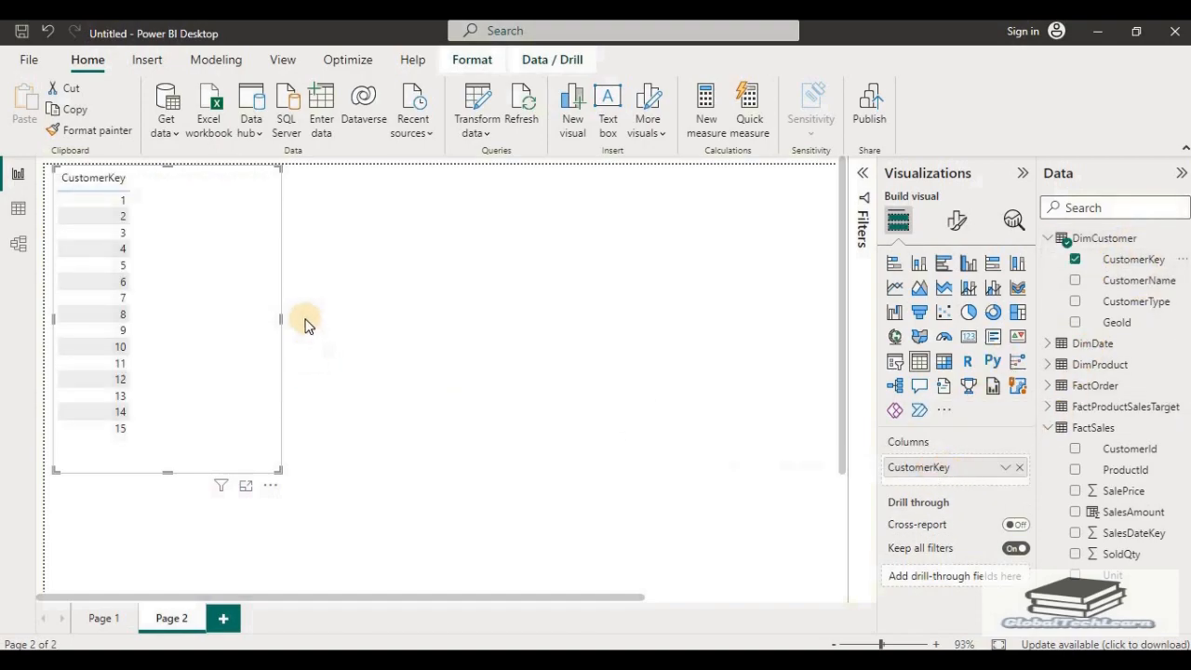
left_click_drag(283, 315, 191, 319)
left_click(385, 303)
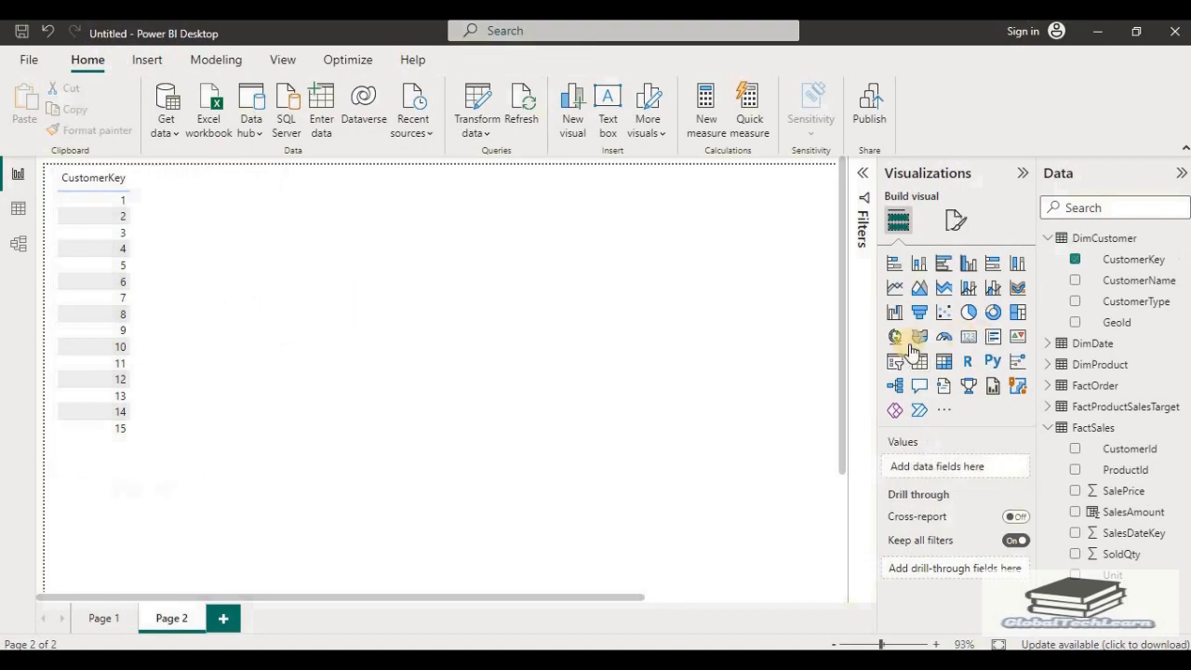
Step: Add a second table visual beside the CustomerKey table, listing CustomerId from FactSales
left_click(918, 364)
scroll(101, 473, "down", 3)
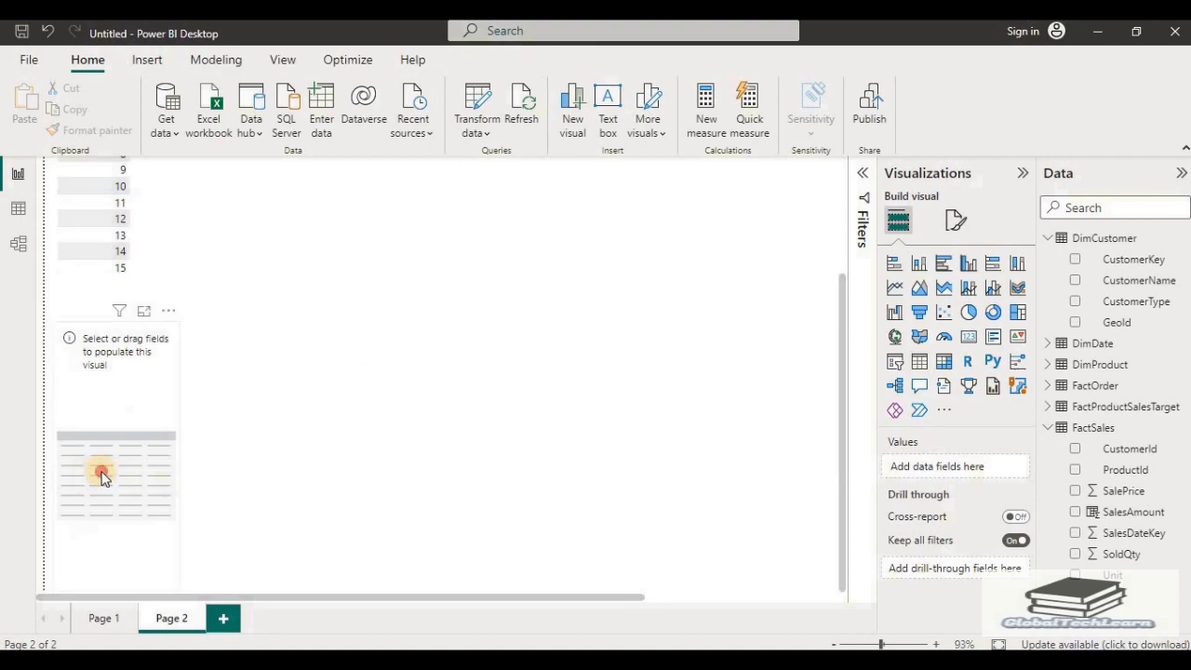
left_click_drag(104, 473, 365, 174)
scroll(377, 307, "up", 3)
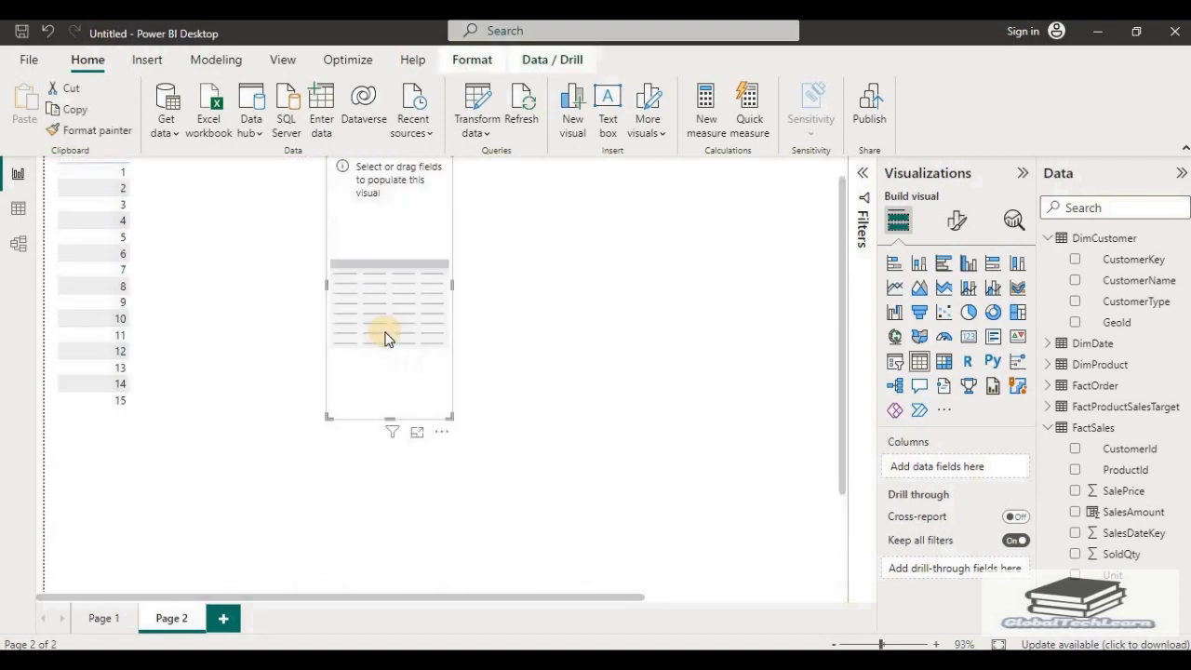
left_click_drag(397, 183, 310, 173)
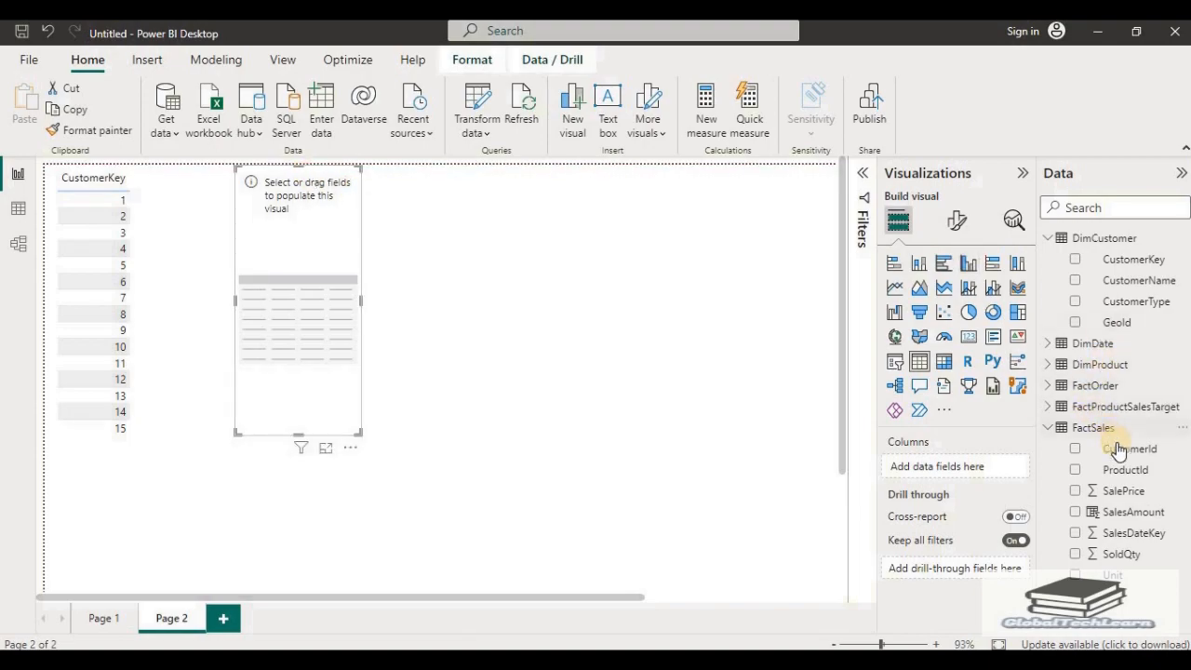
left_click_drag(1119, 450, 966, 472)
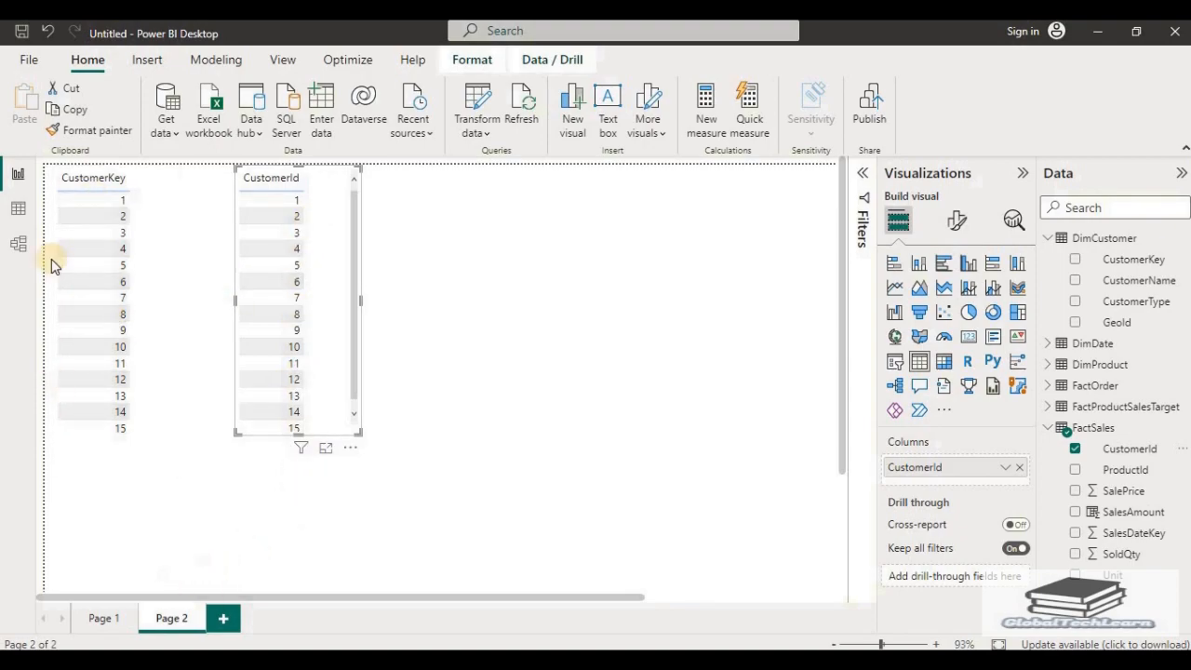
Step: Check the DimCustomer–FactSales filter direction by selecting the third, seventh and twelfth CustomerKey rows in turn, and clear the selection
left_click(18, 242)
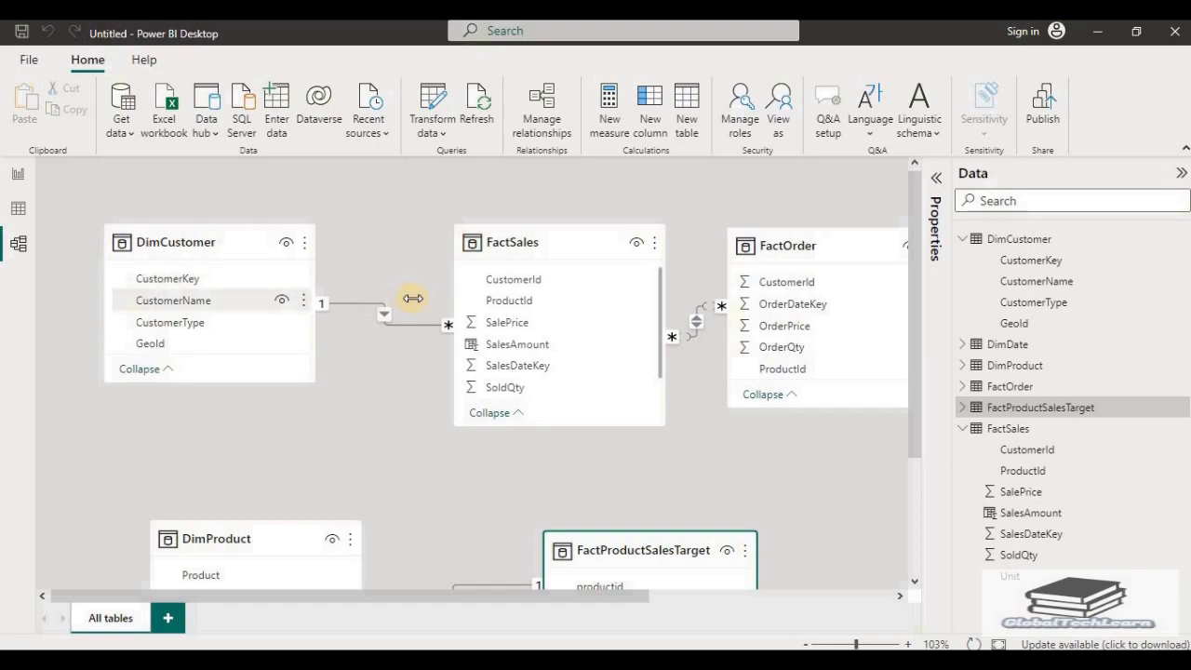
left_click(17, 175)
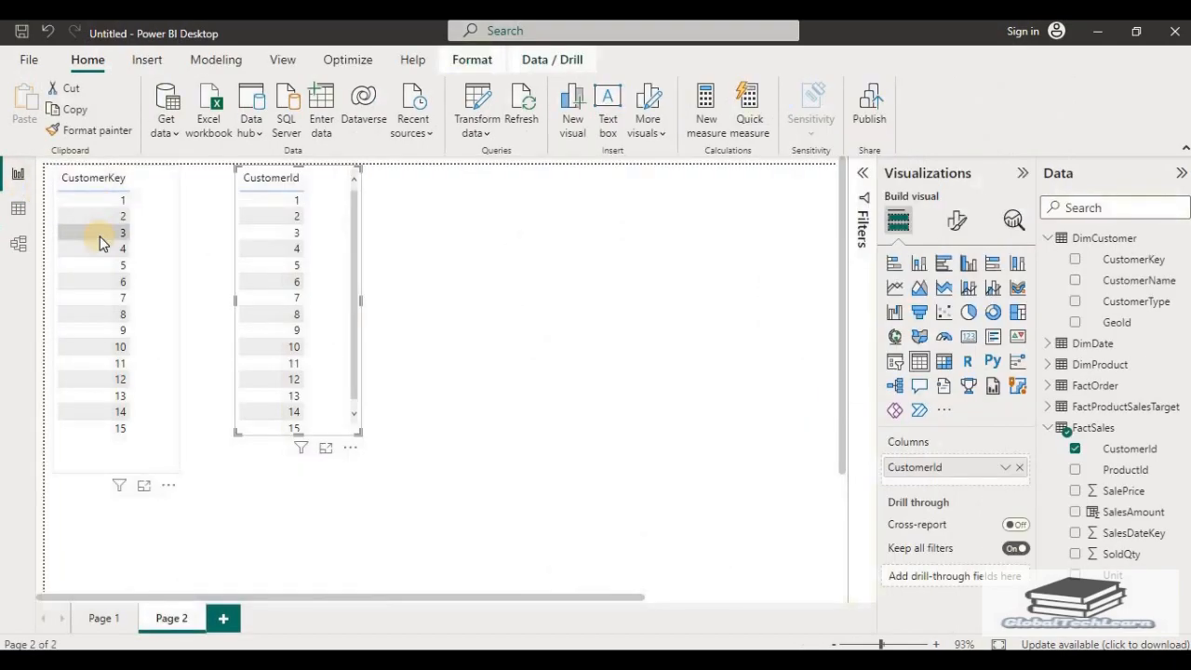
left_click(99, 236)
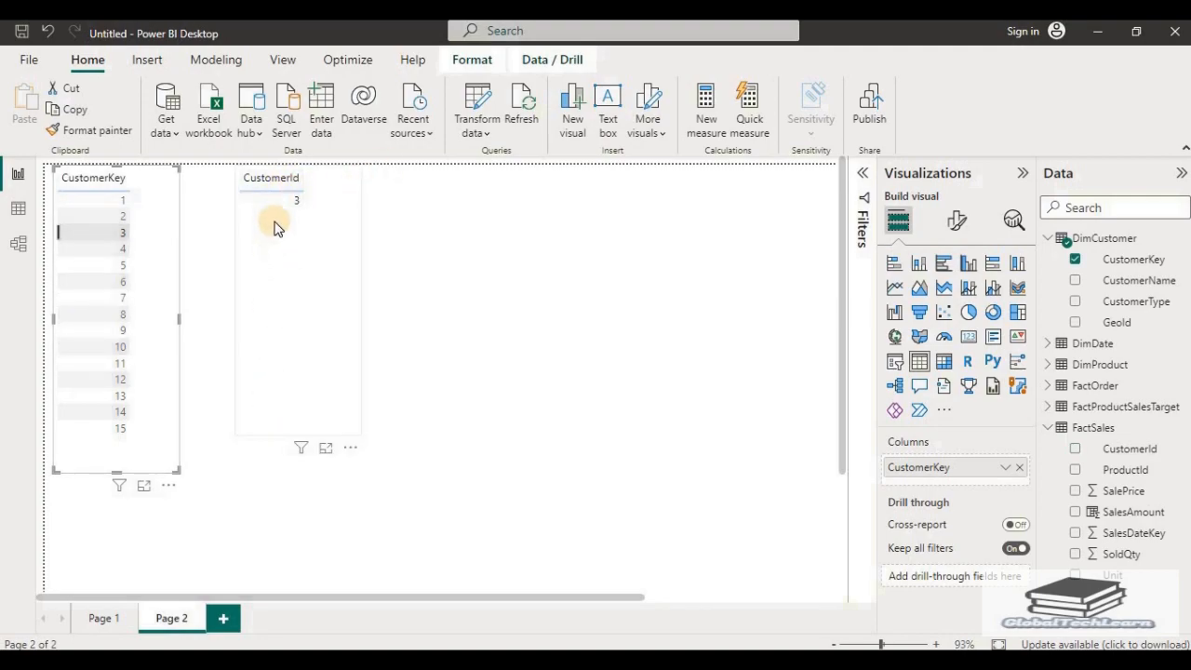
left_click(93, 297)
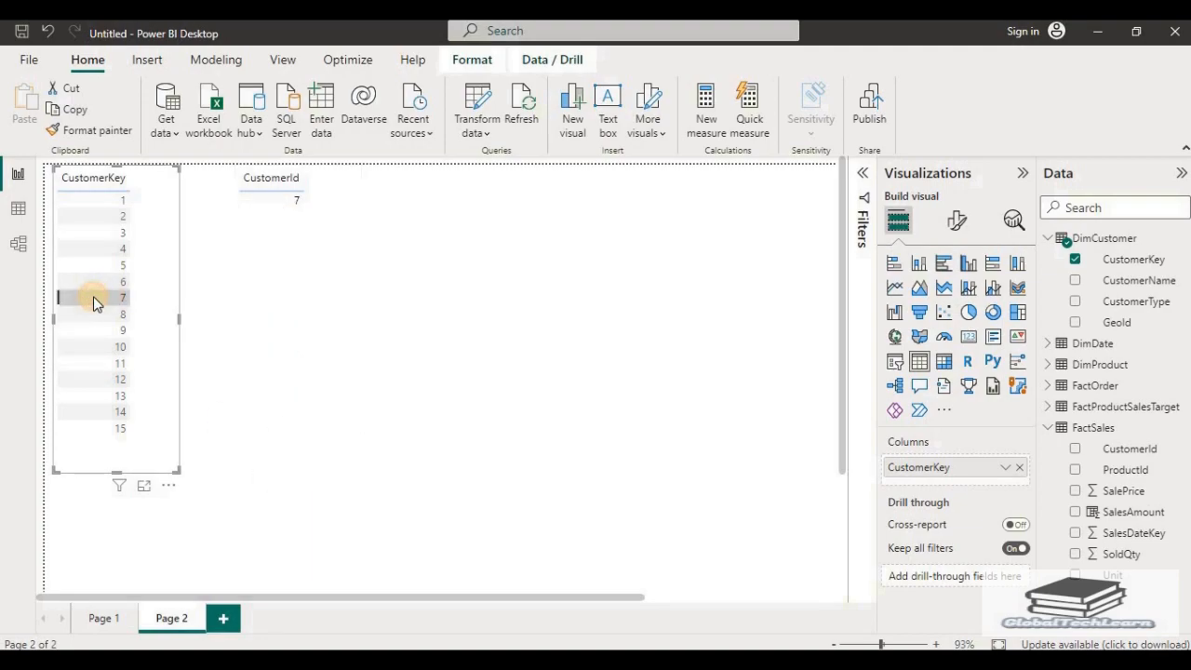
left_click(93, 300)
left_click(93, 299)
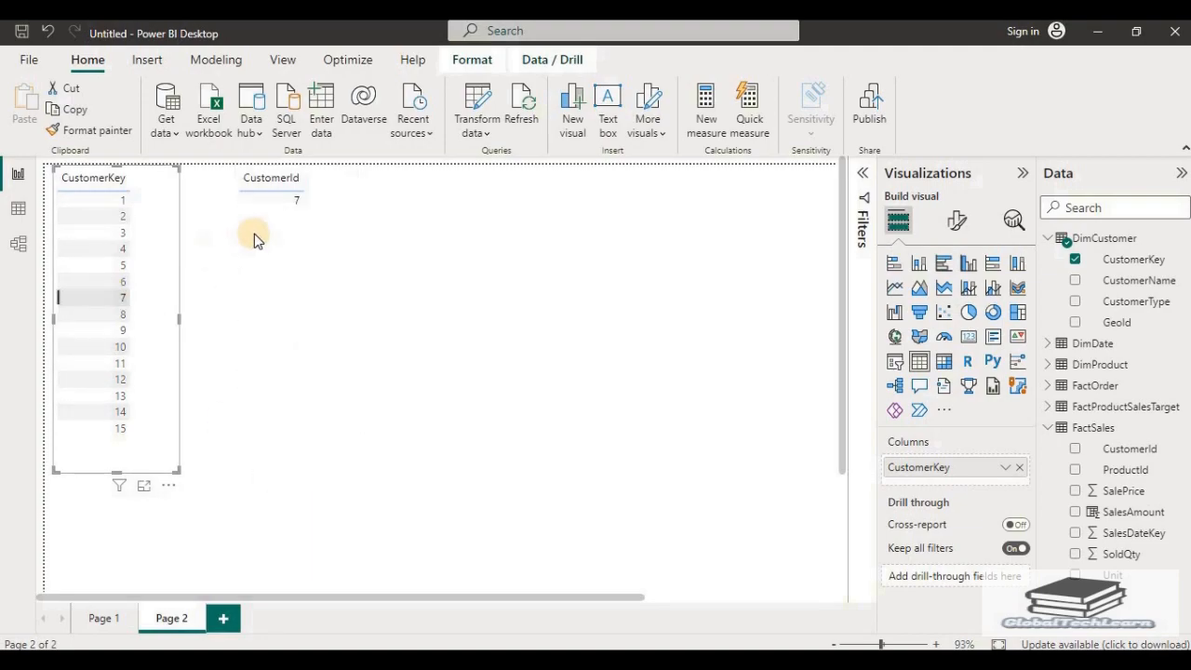
left_click(84, 379)
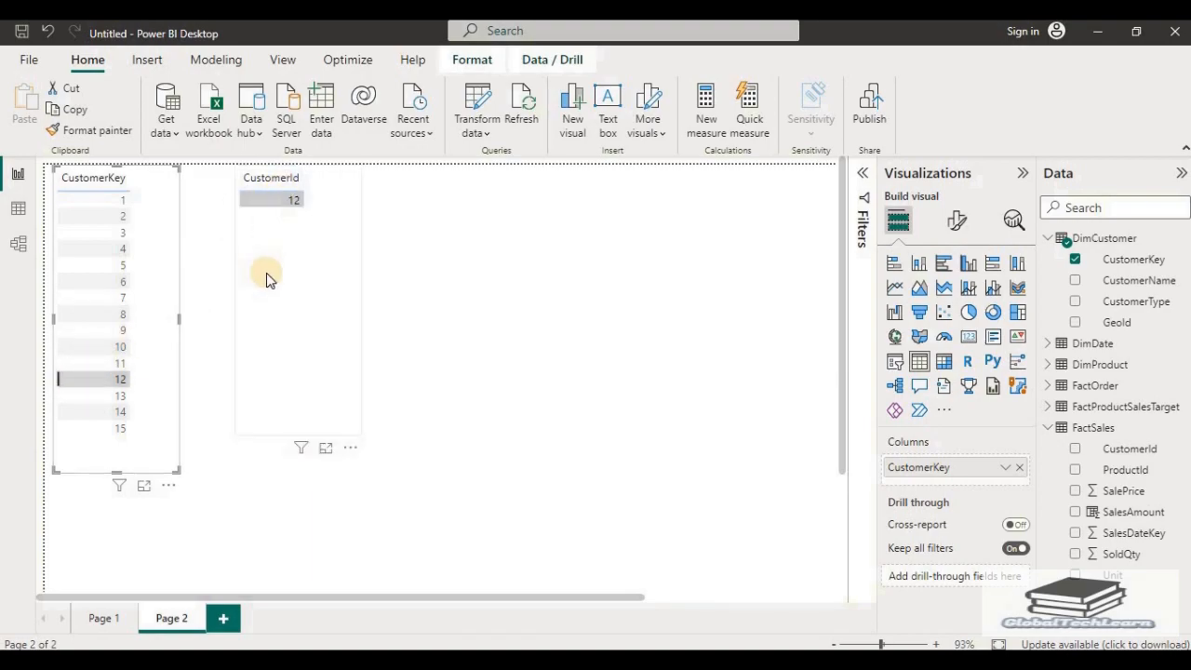
left_click(103, 385)
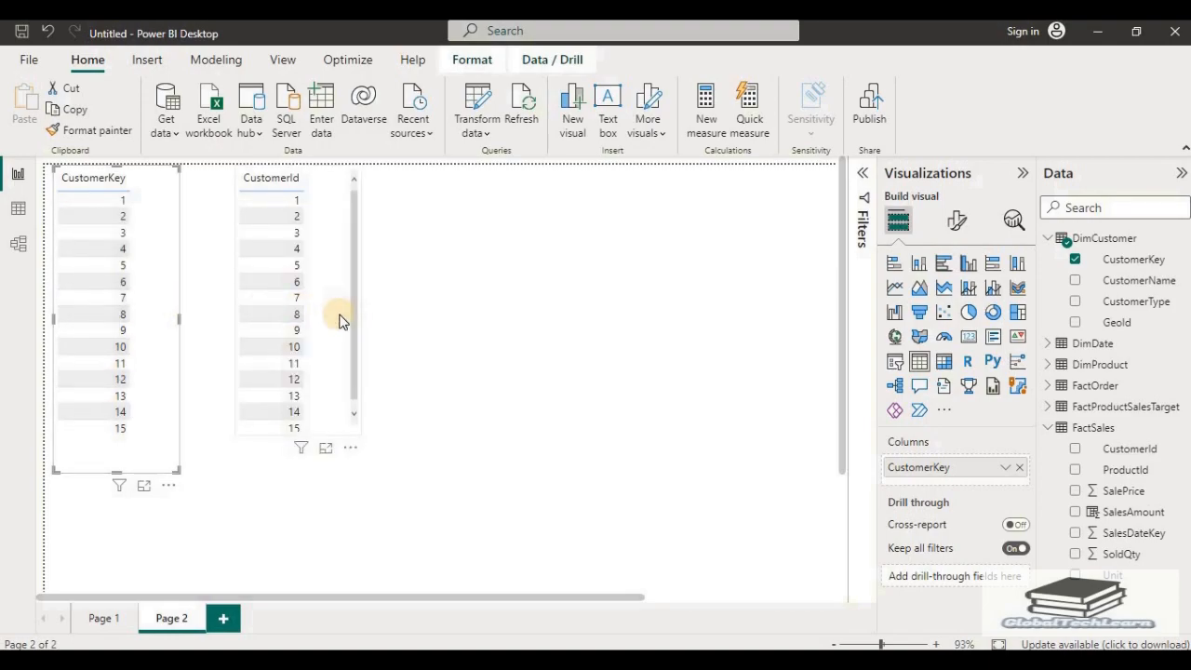
Step: Select the third CustomerId row, and set the cross filter direction of the FactSales–DimCustomer relationship to Both
left_click(271, 239)
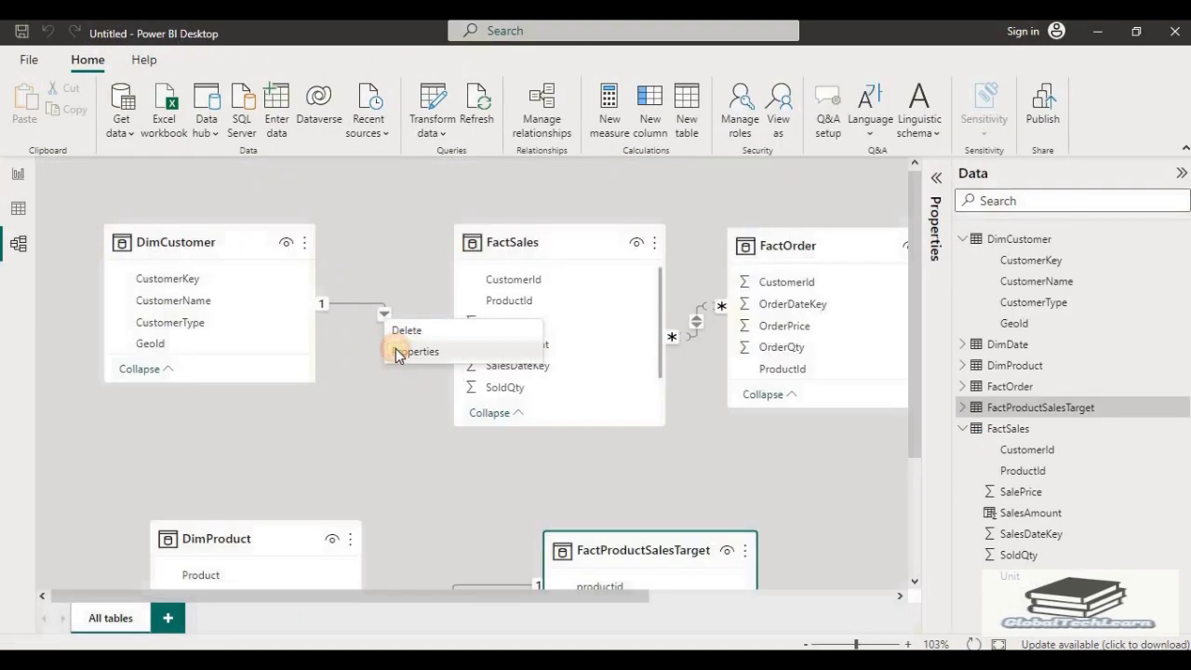
left_click(395, 348)
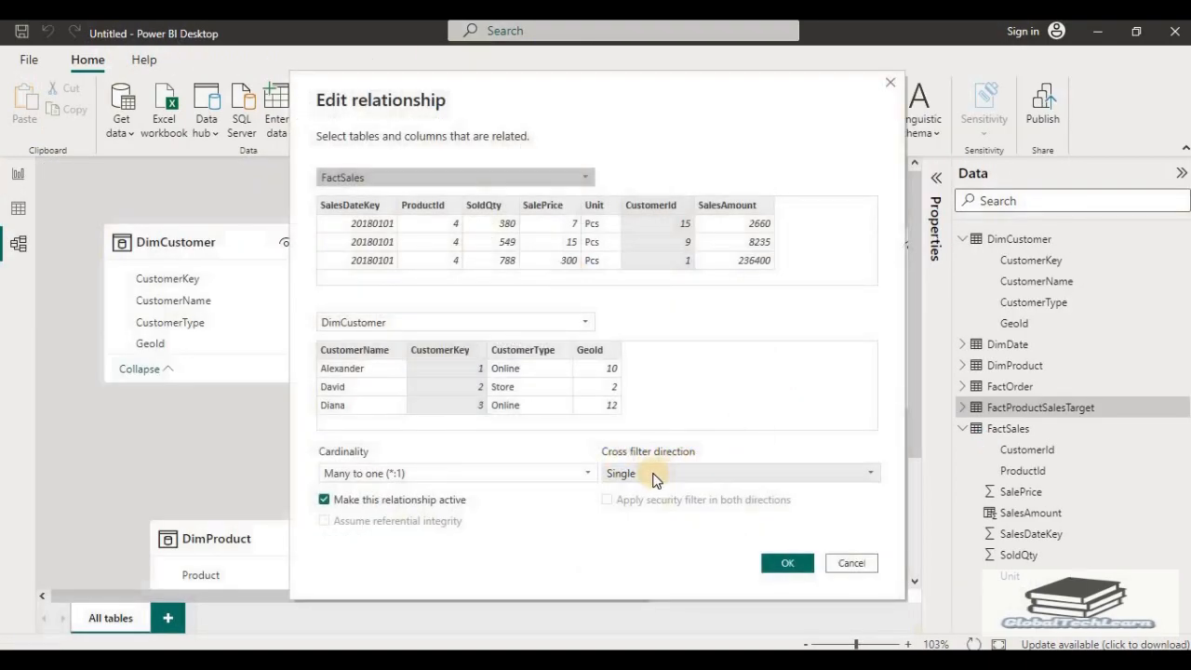
left_click(654, 474)
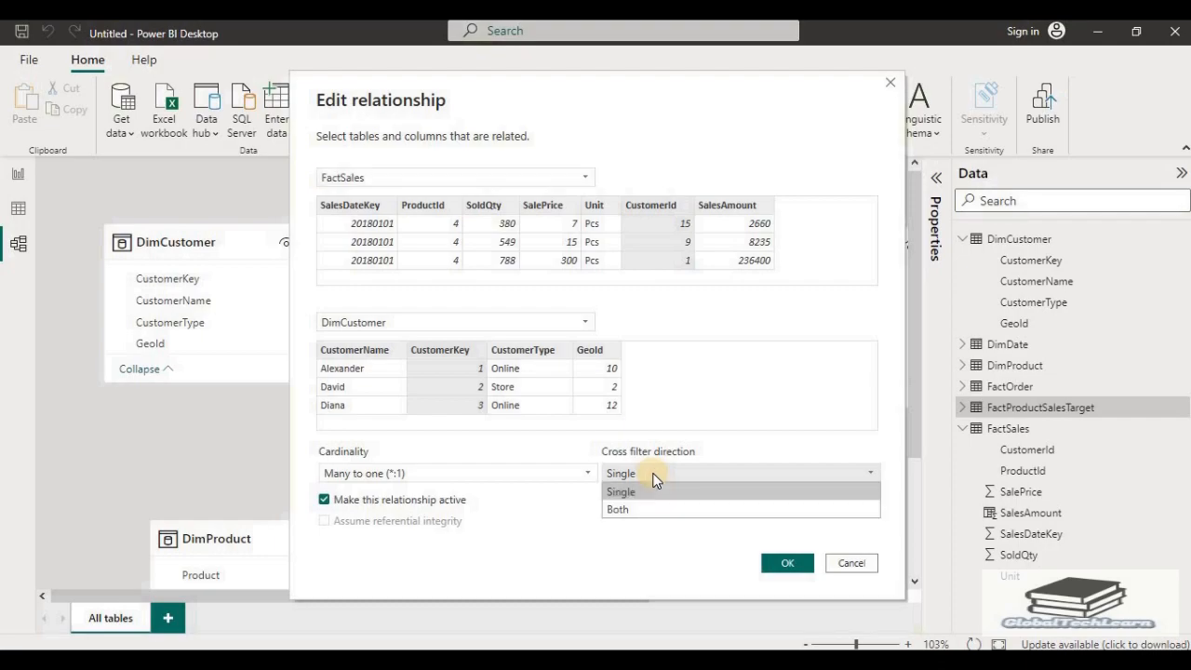
left_click(625, 511)
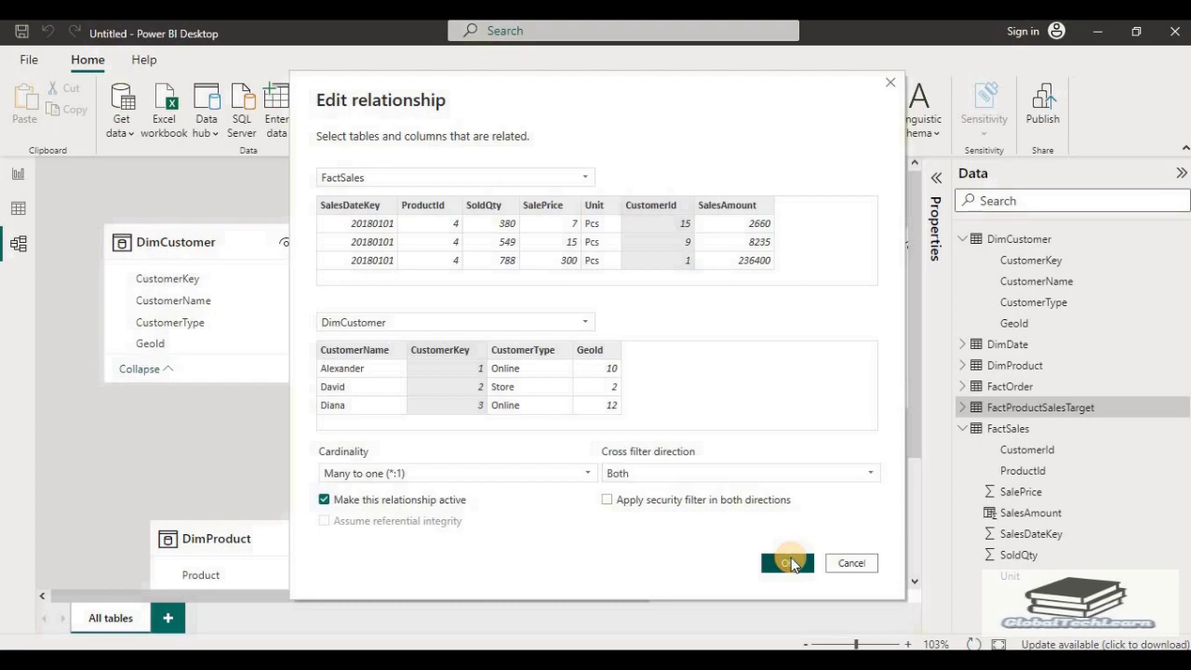
left_click(791, 562)
double_click(385, 314)
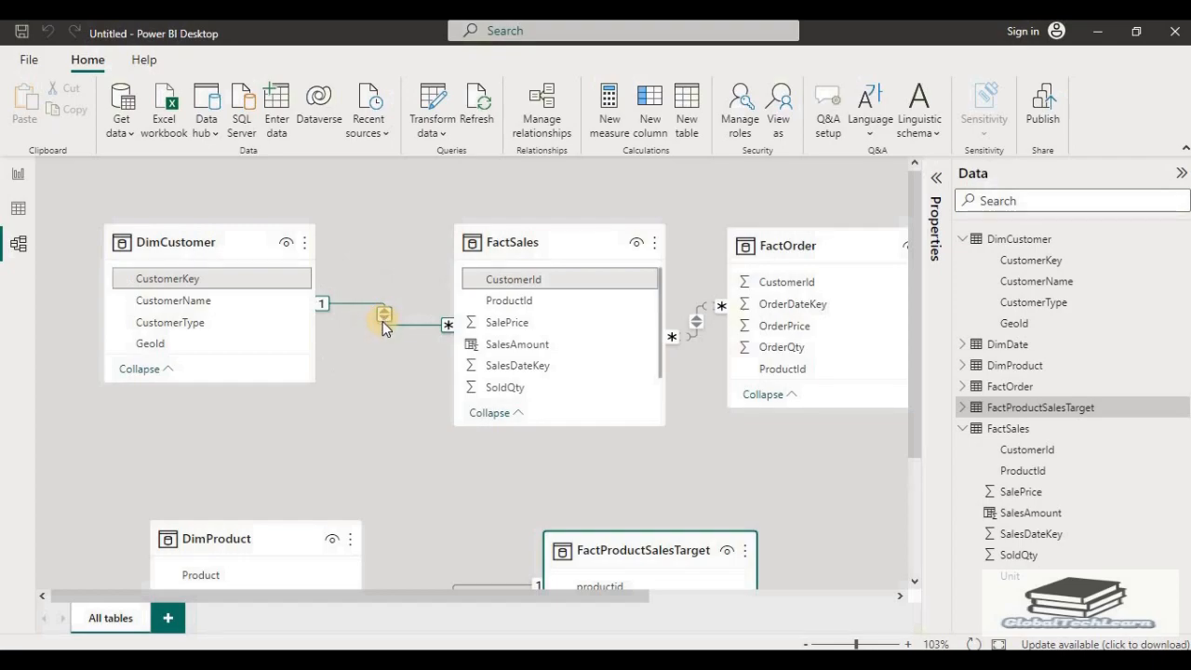
Step: Check filtering in both directions on the report page by selecting and clearing the fourth CustomerId row and selecting the fifth CustomerKey row
left_click(19, 173)
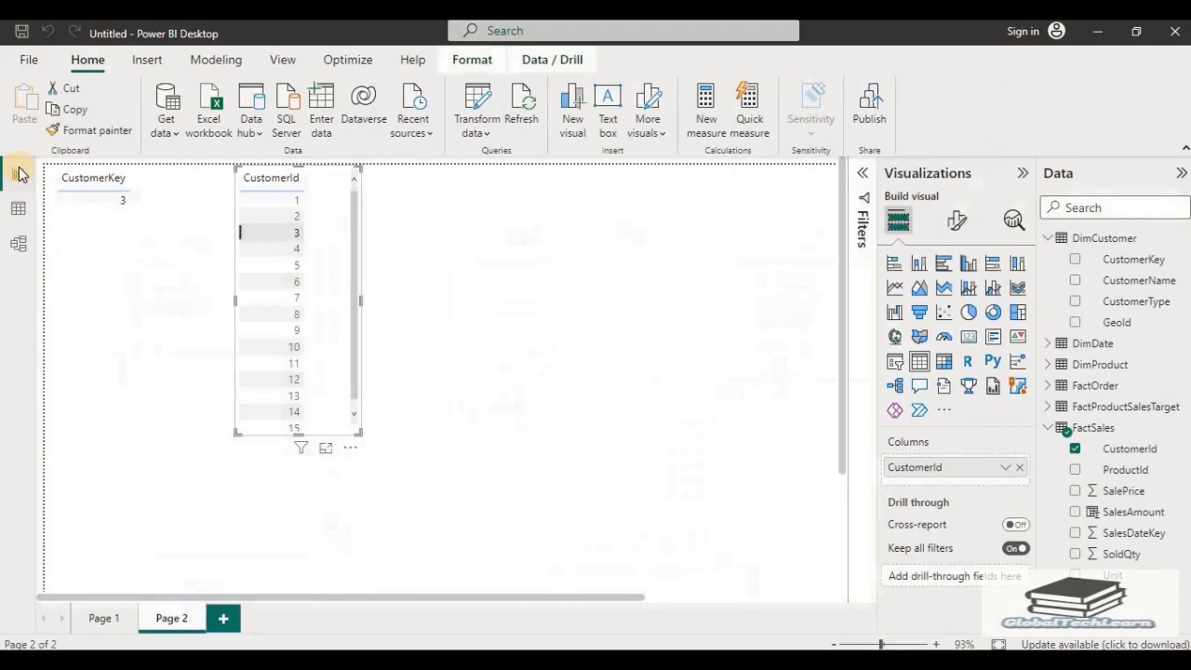
left_click(287, 253)
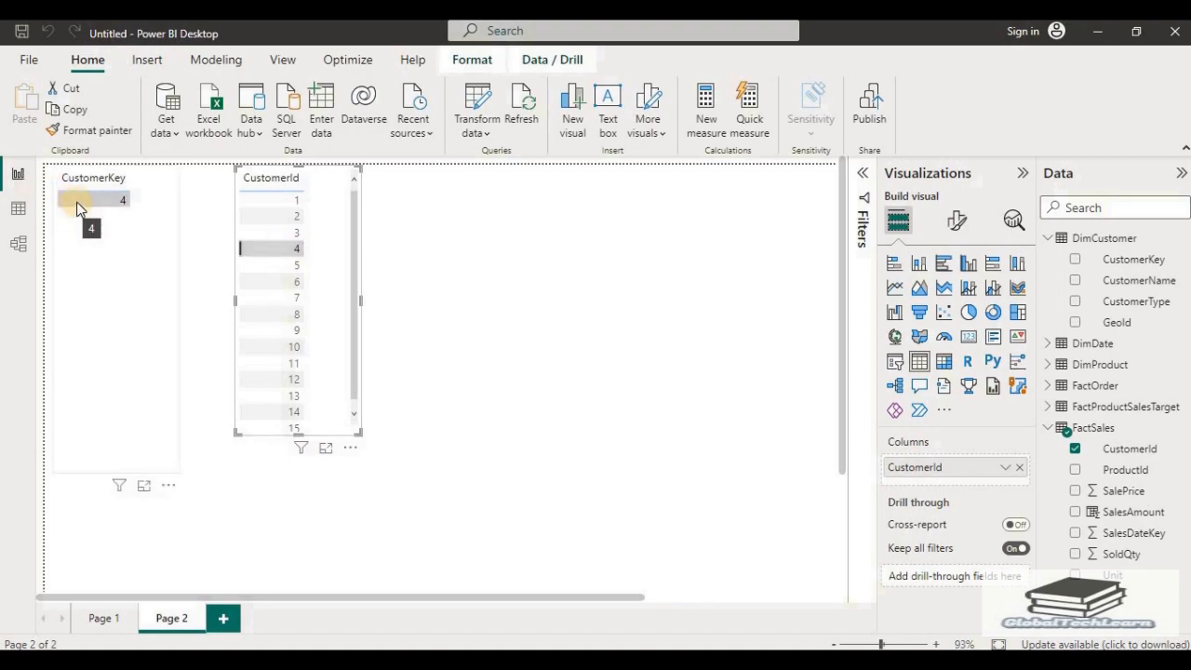
left_click(281, 250)
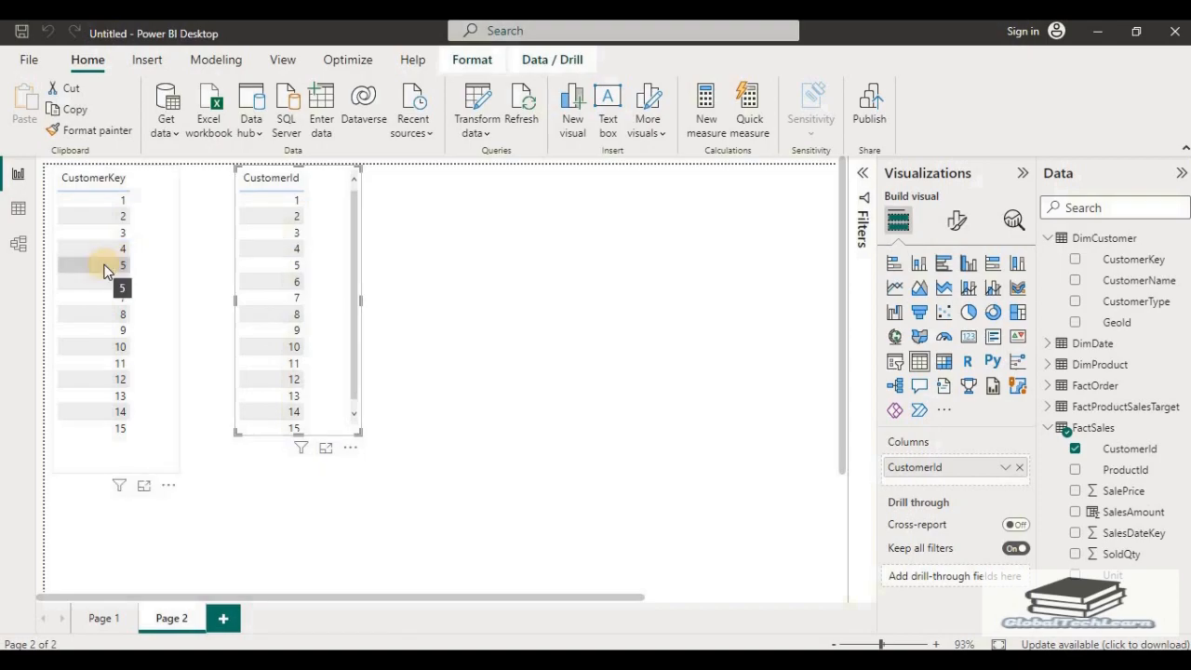
left_click(104, 267)
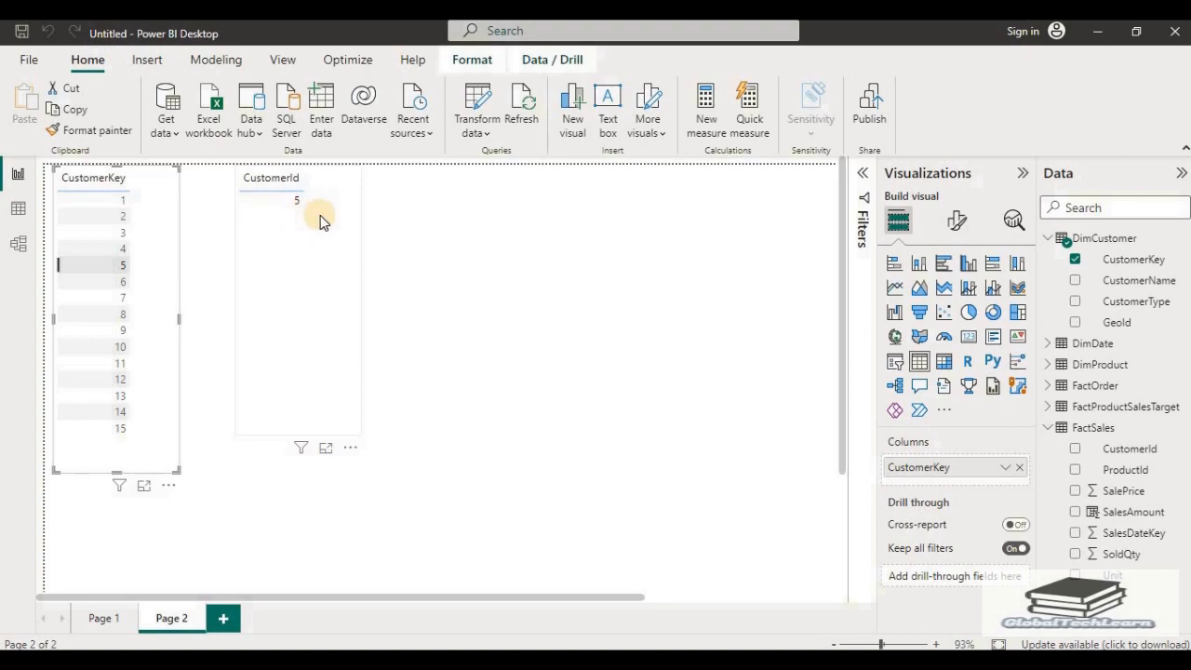
Step: Set the cross filter direction of the FactSales–DimCustomer relationship back to Single in the model
left_click(18, 242)
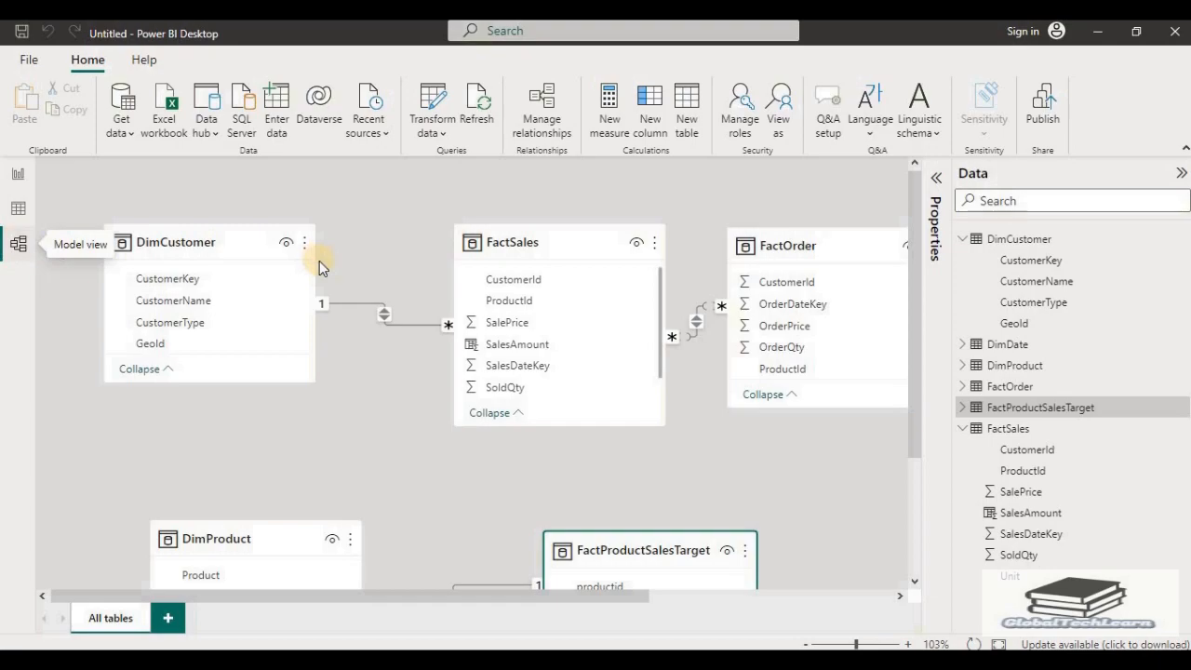
right_click(400, 324)
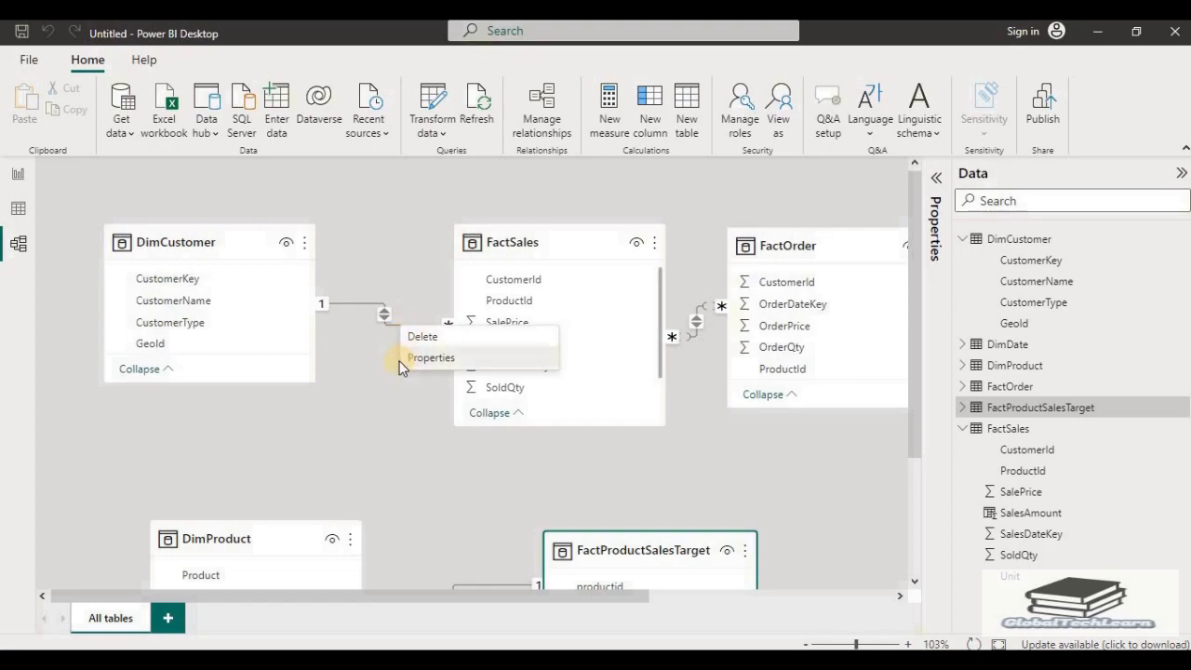
left_click(400, 359)
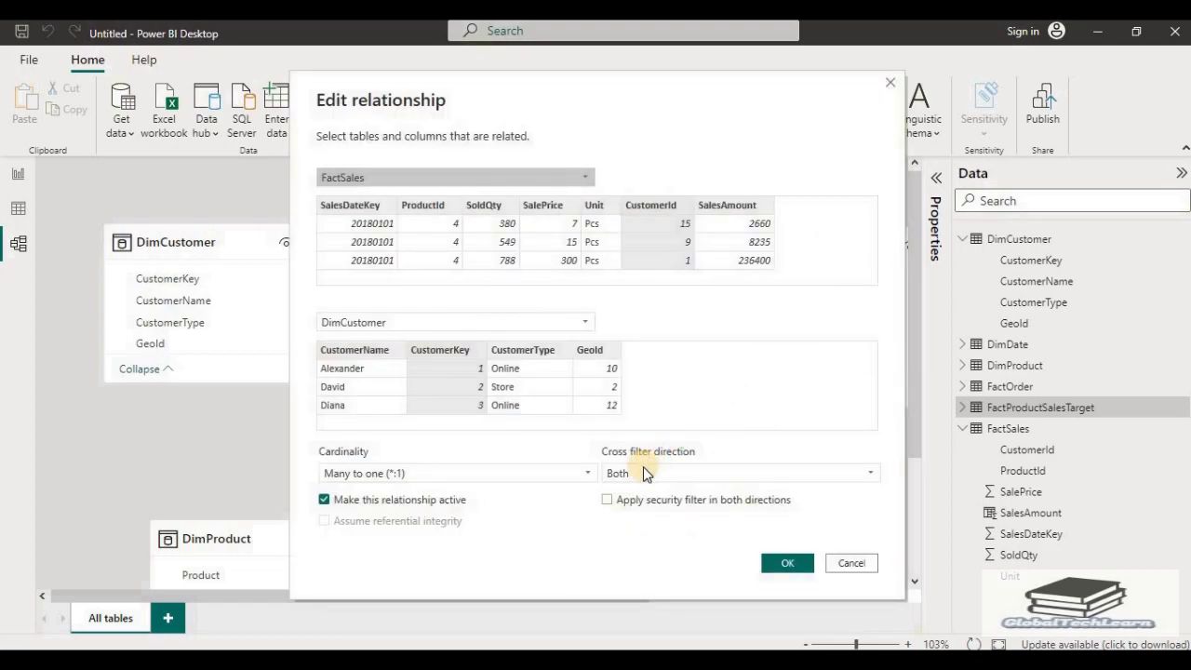
left_click(646, 470)
left_click(630, 484)
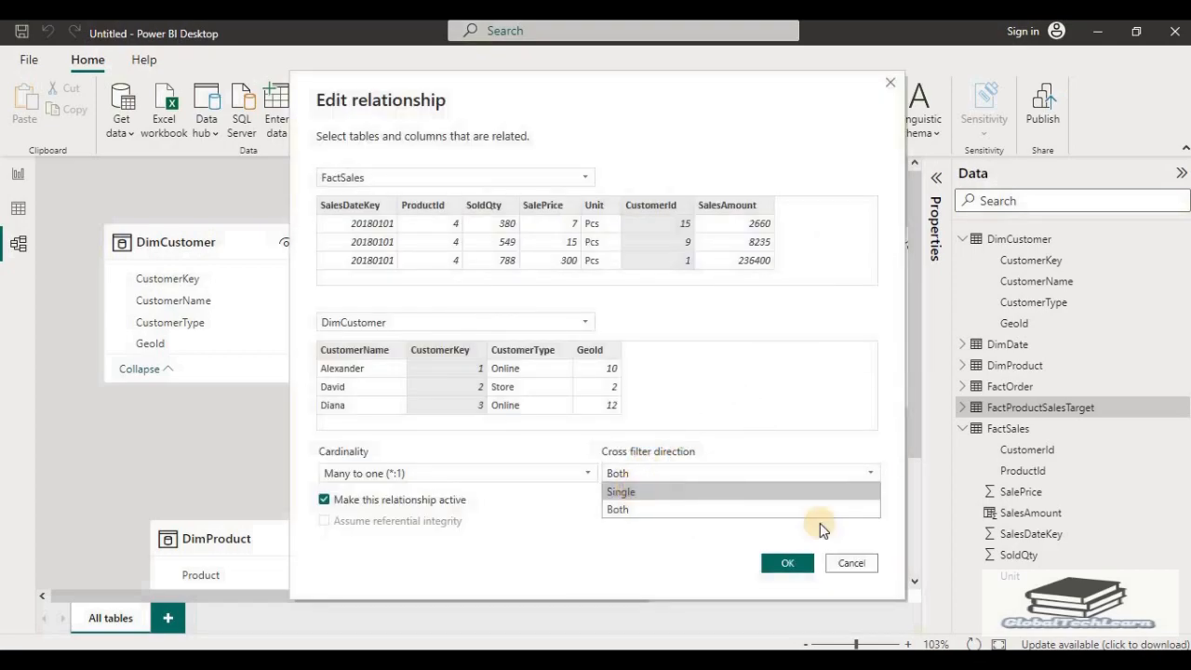
left_click(782, 563)
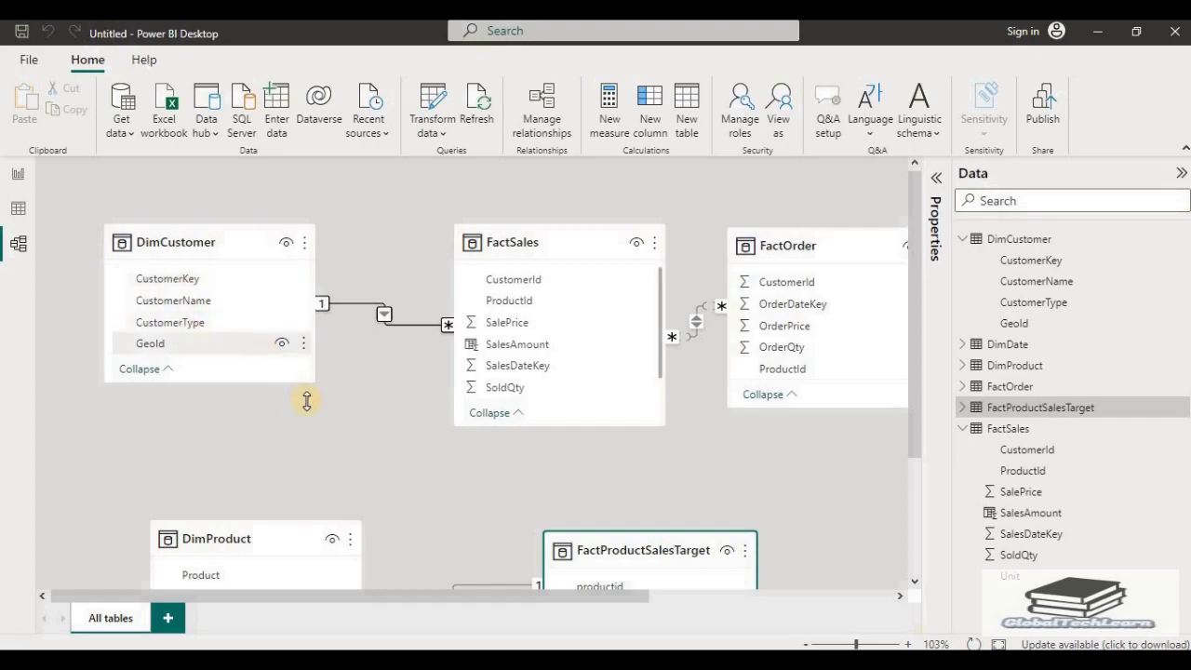
Step: Review the cardinality and cross filter direction of the FactSales–FactOrder relationship, and close its properties without changes
scroll(359, 403, "down", 3)
scroll(359, 404, "up", 3)
right_click(698, 326)
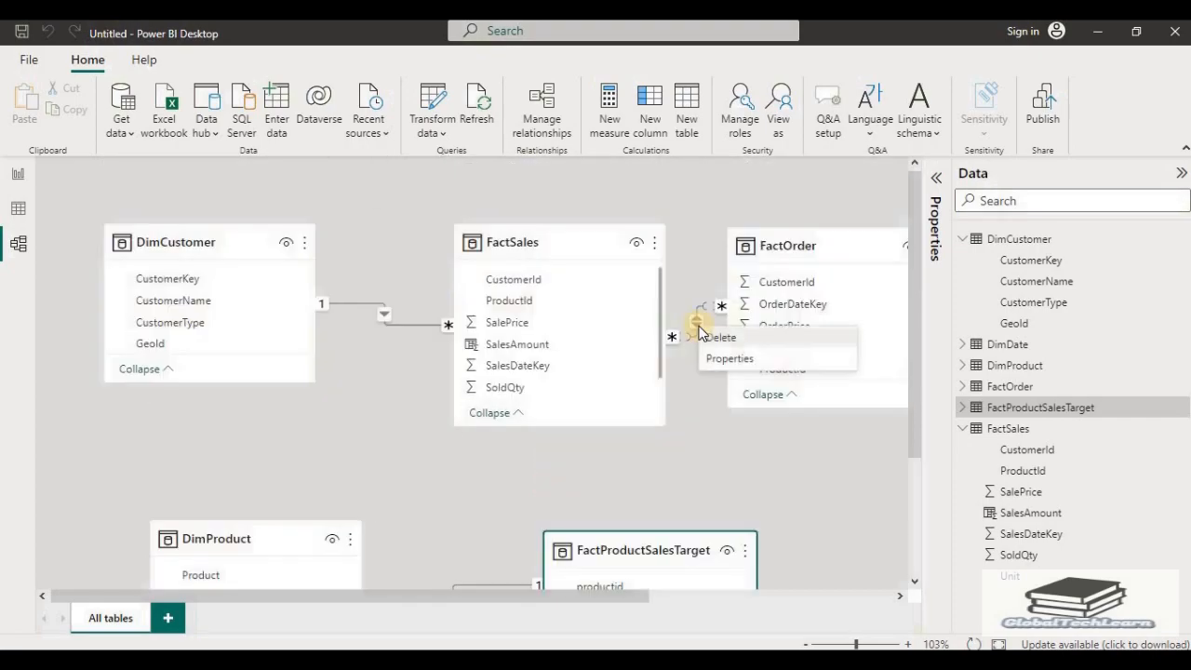
left_click(712, 359)
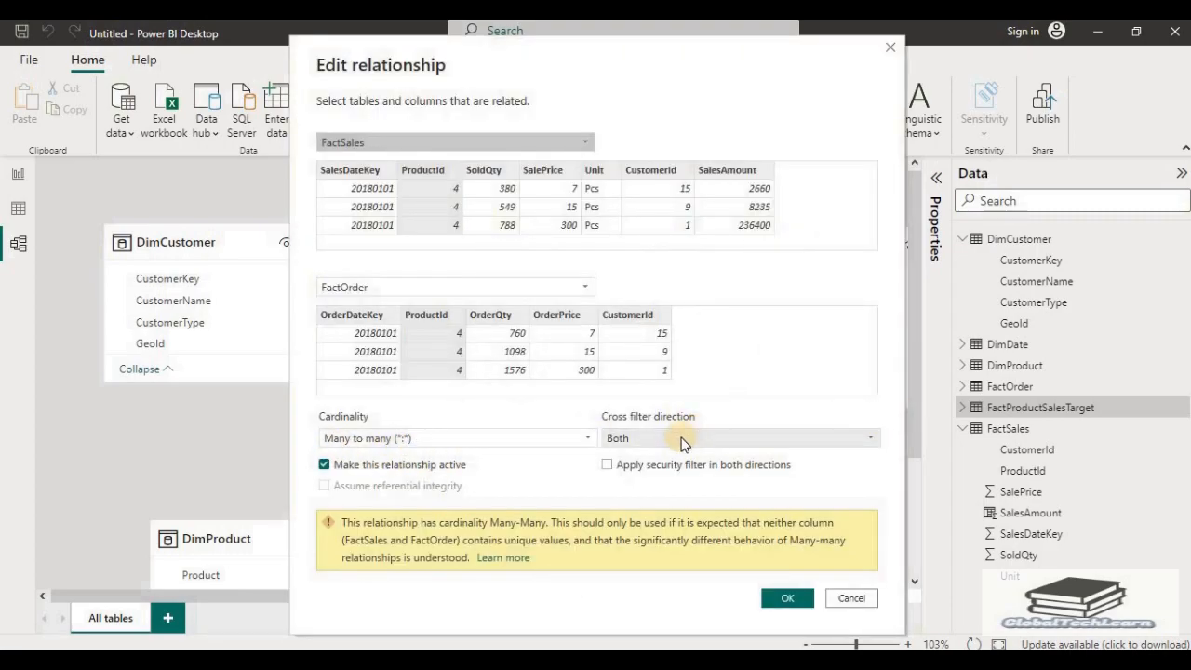
left_click(850, 597)
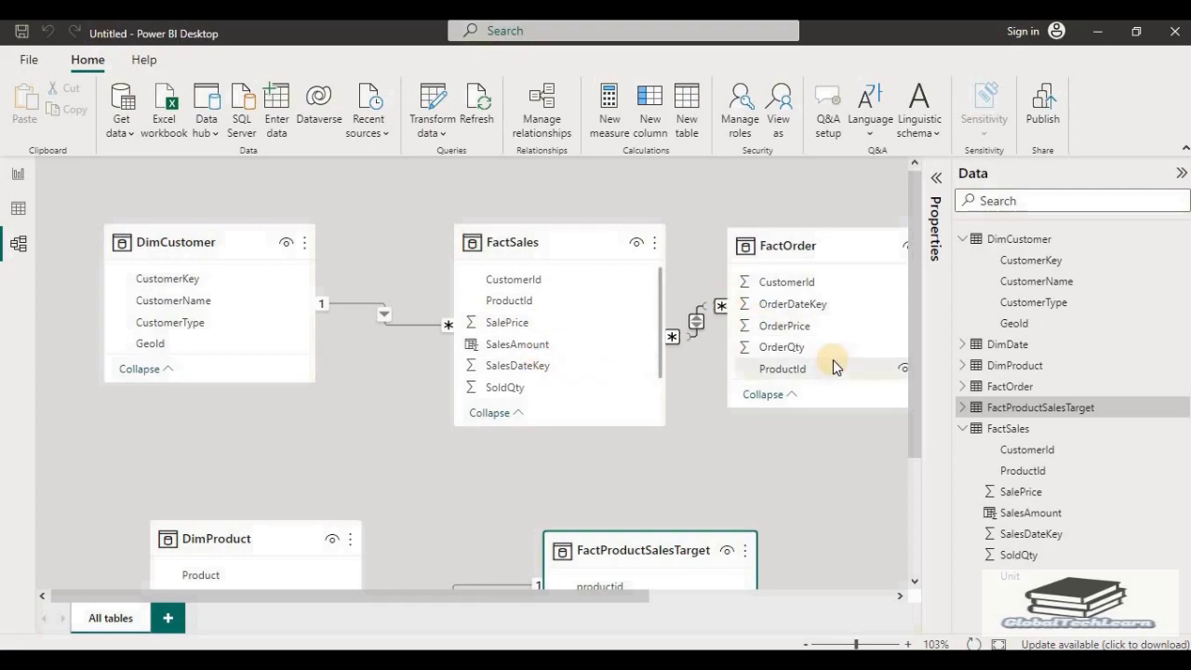
Step: Set the cross filter direction of the FactSales–FactOrder relationship to Single (FactOrder filters FactSales)
right_click(697, 326)
left_click(707, 357)
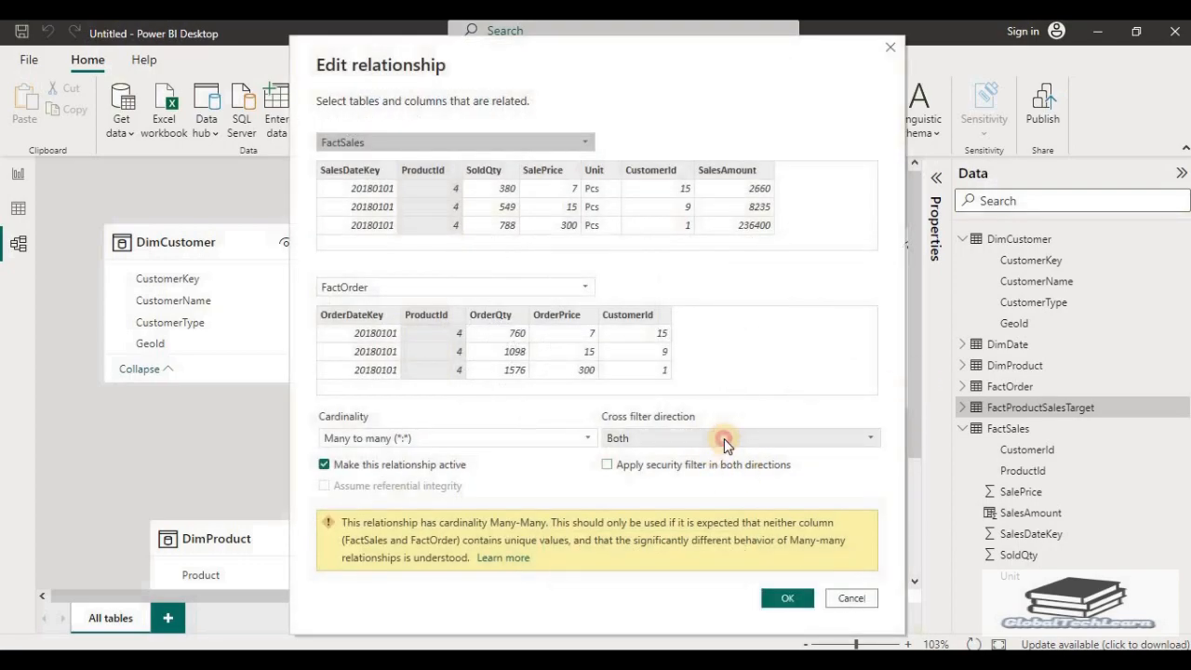
left_click(723, 438)
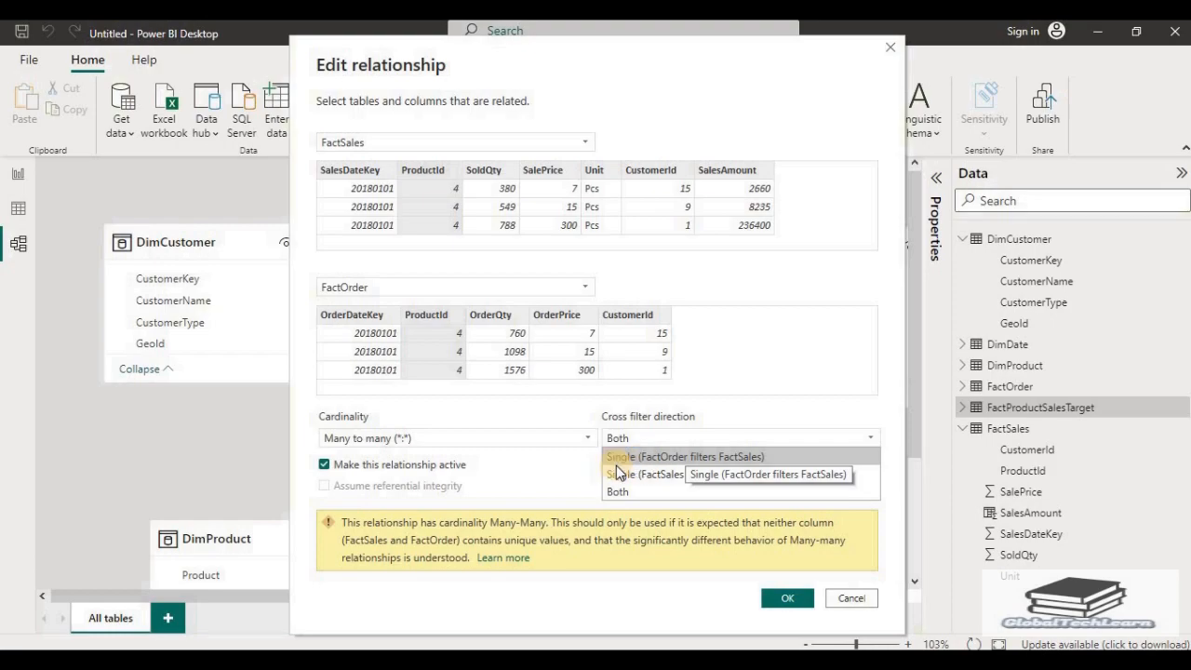
left_click(728, 459)
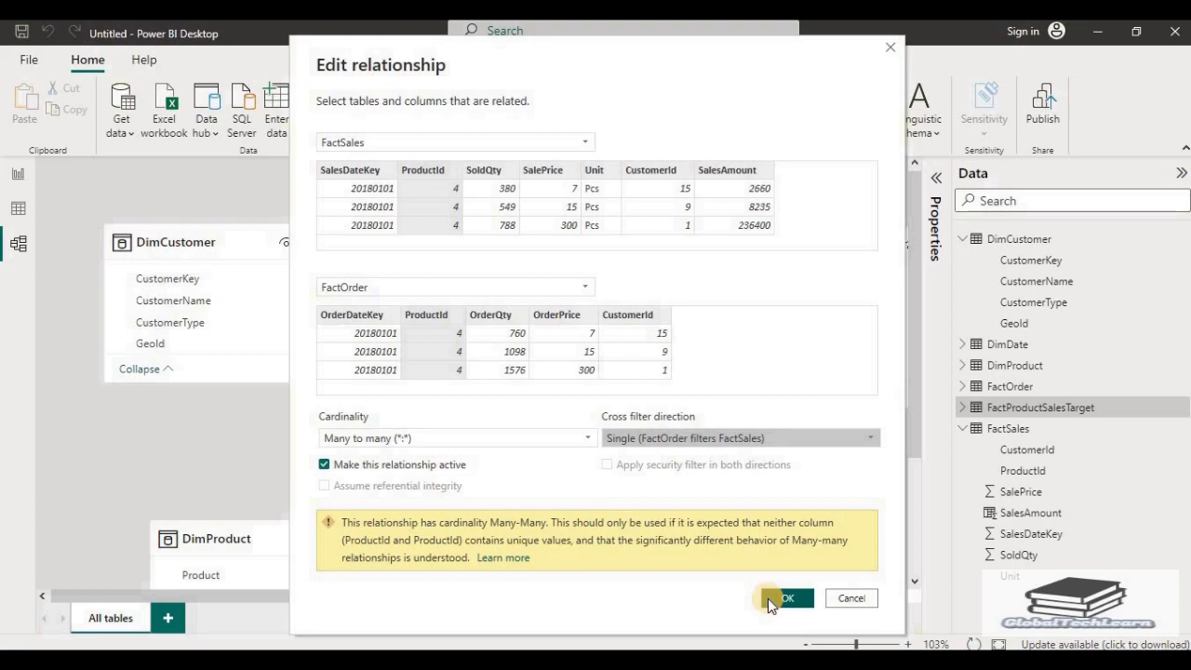
left_click(781, 599)
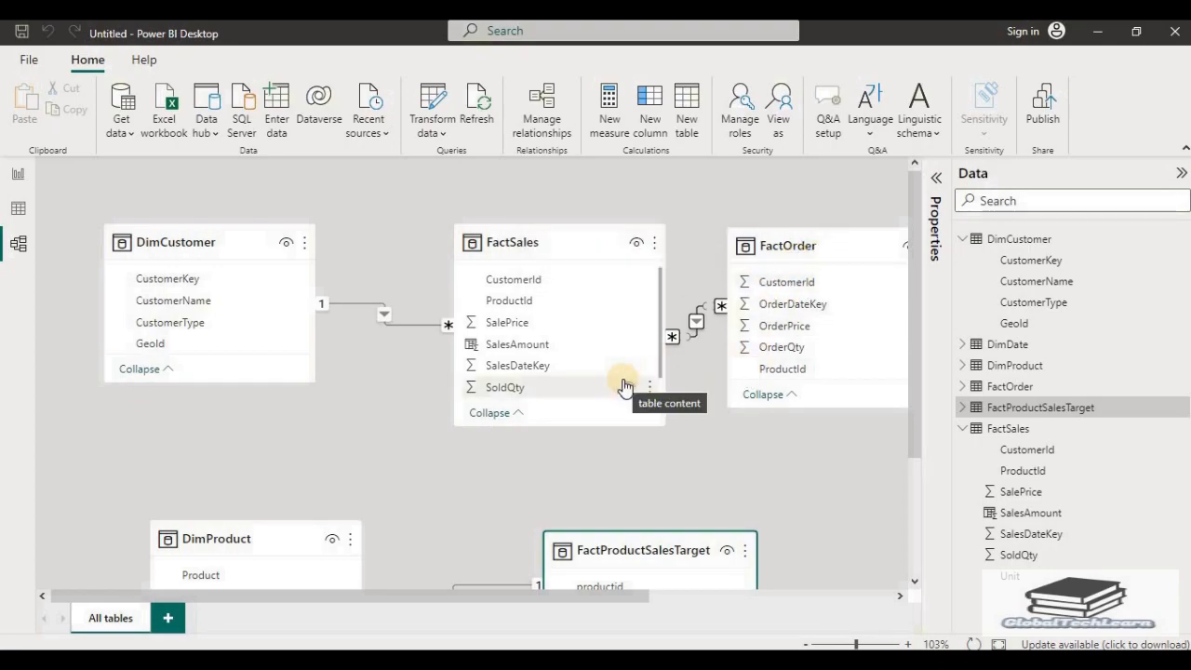
Step: Try the Single cross filter direction on the one-to-one FactProductSalesTarget–DimProduct relationship, and restore it to Both
scroll(359, 444, "down", 2)
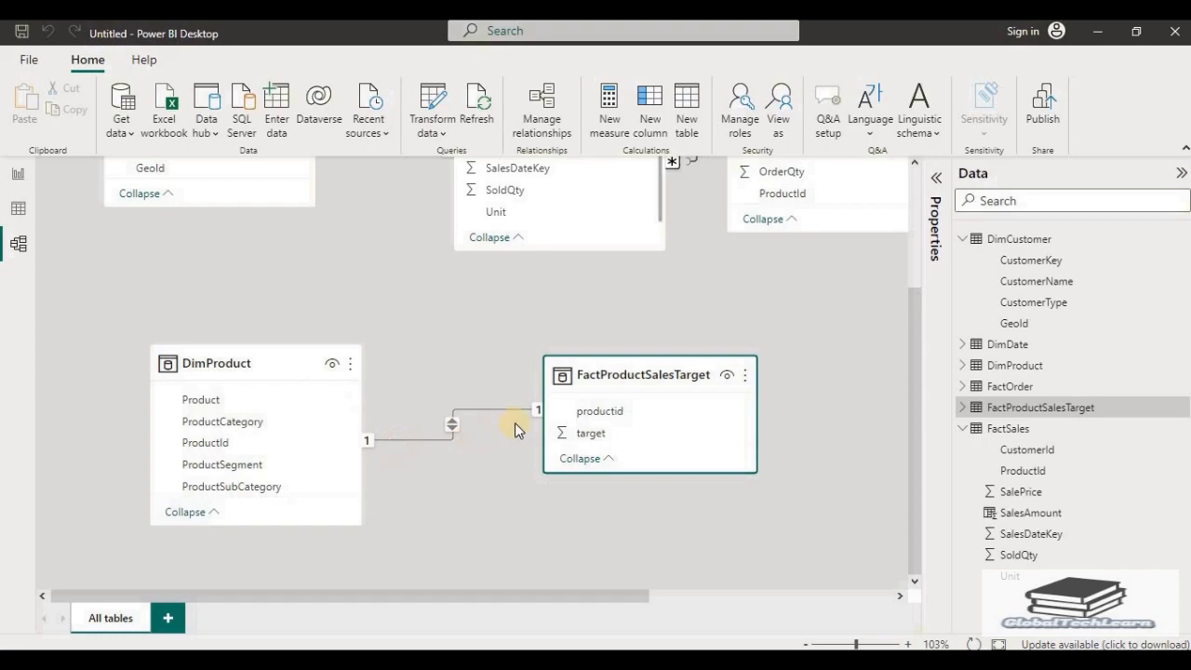
right_click(452, 435)
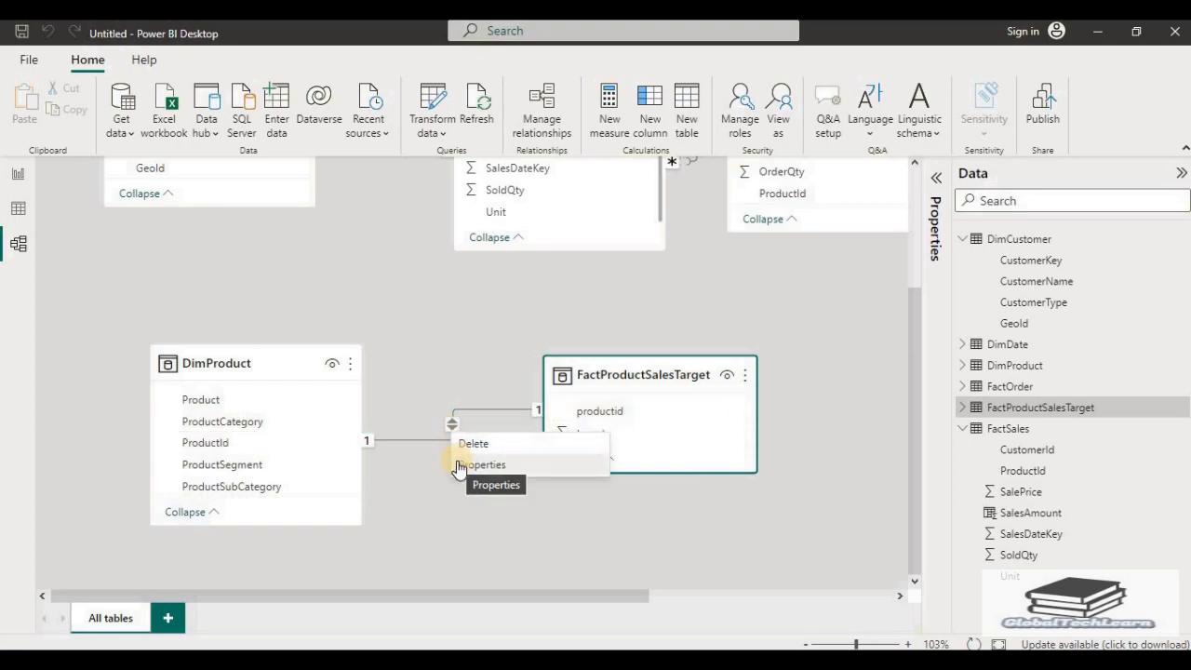
left_click(459, 464)
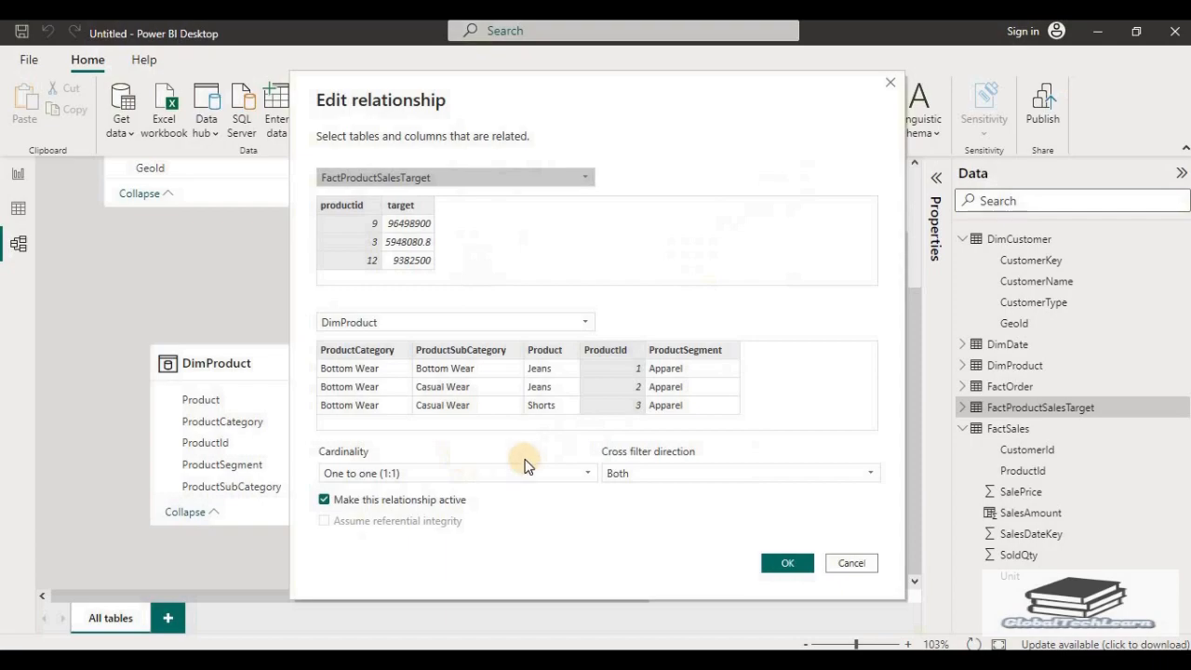
left_click(663, 477)
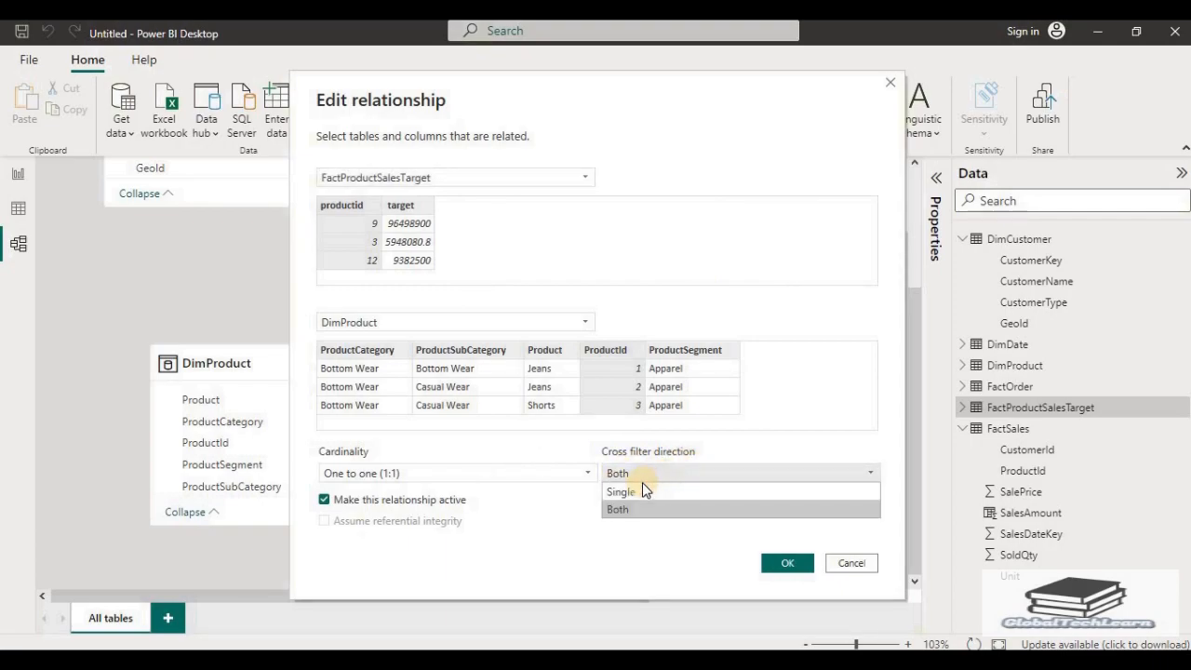
left_click(635, 494)
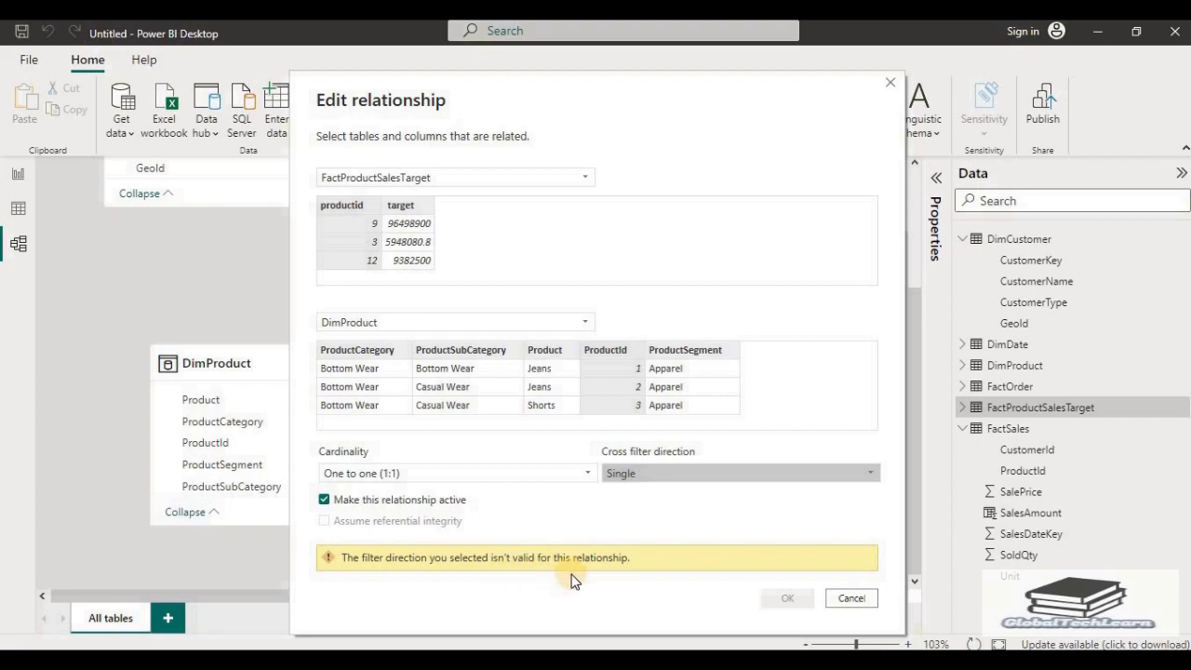
left_click(669, 472)
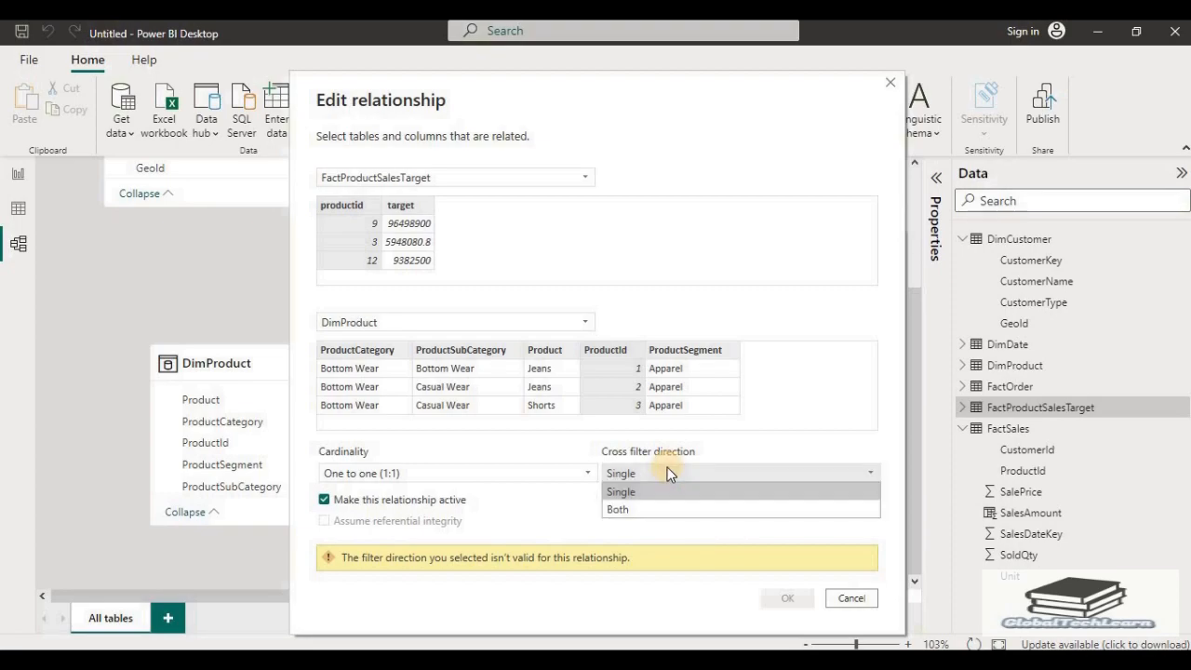
left_click(635, 509)
left_click(778, 565)
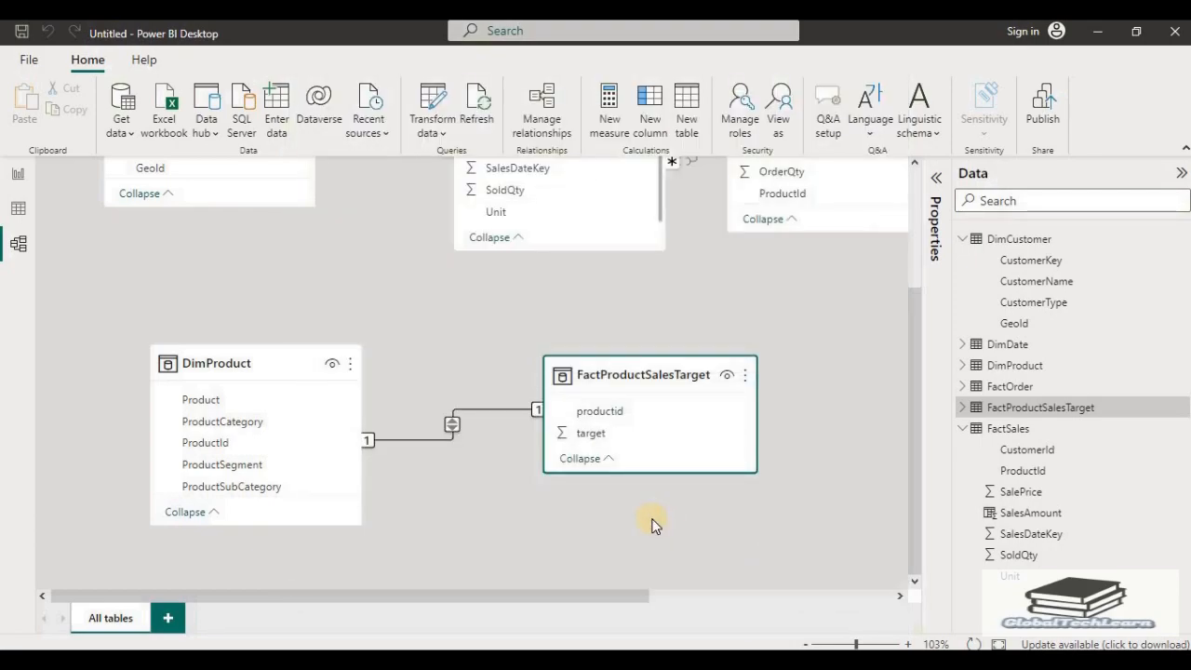
Step: Delete the FactProductSalesTarget table from the model
scroll(487, 499, "up", 2)
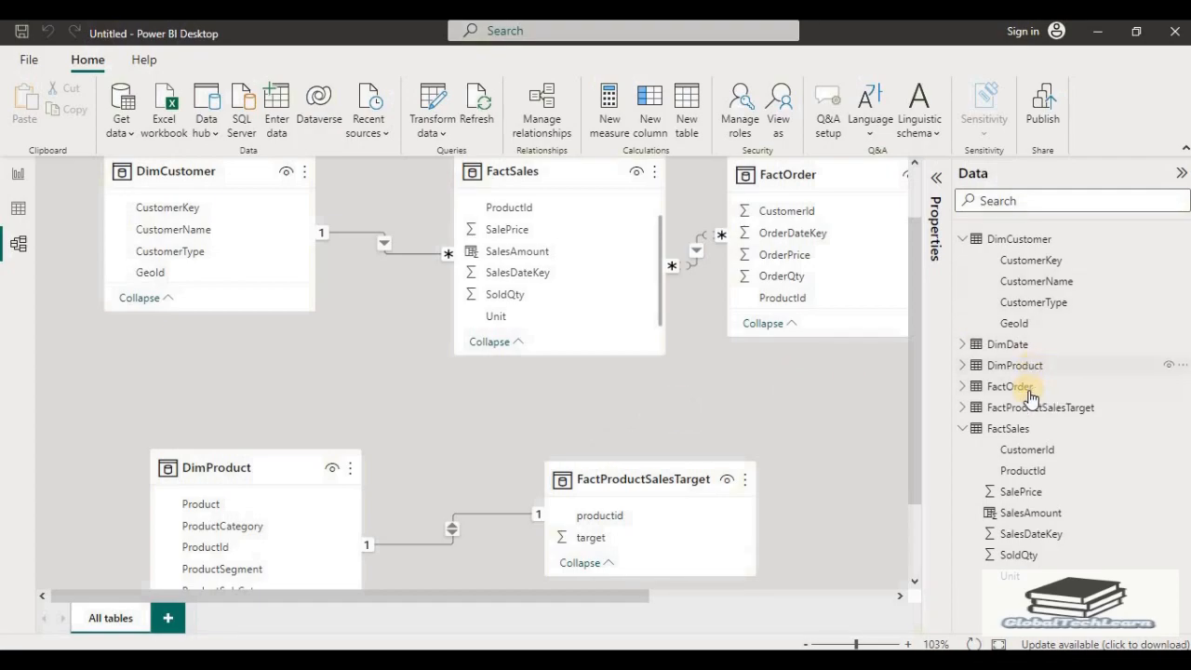
mouse_move(1026, 415)
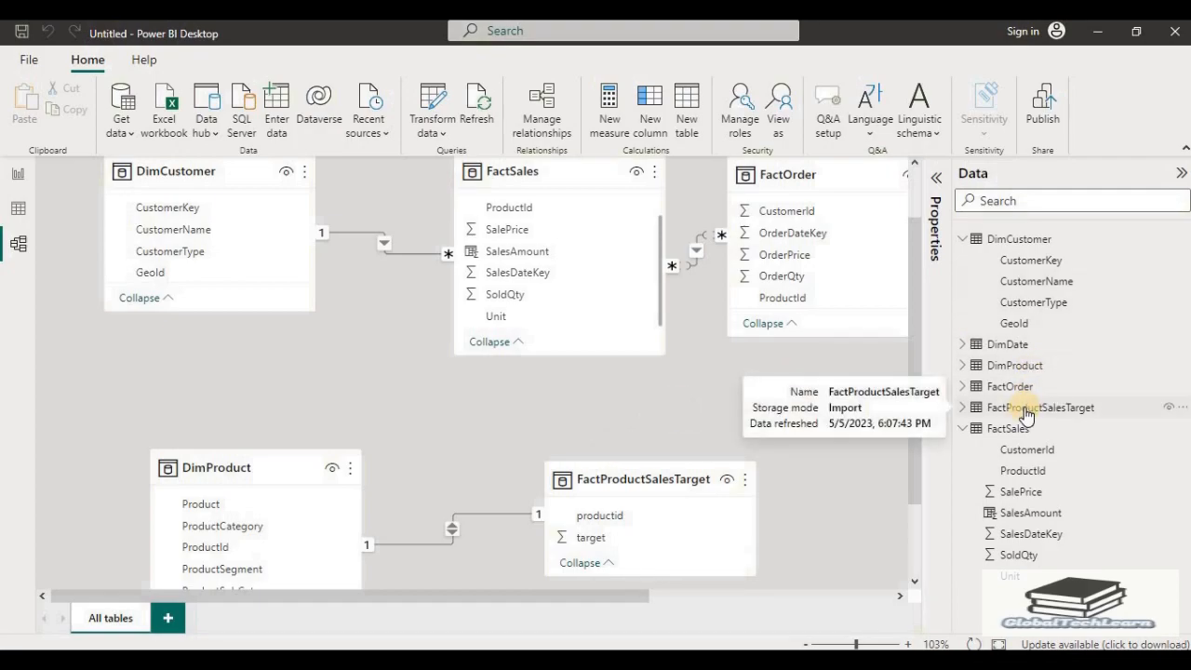
right_click(1026, 411)
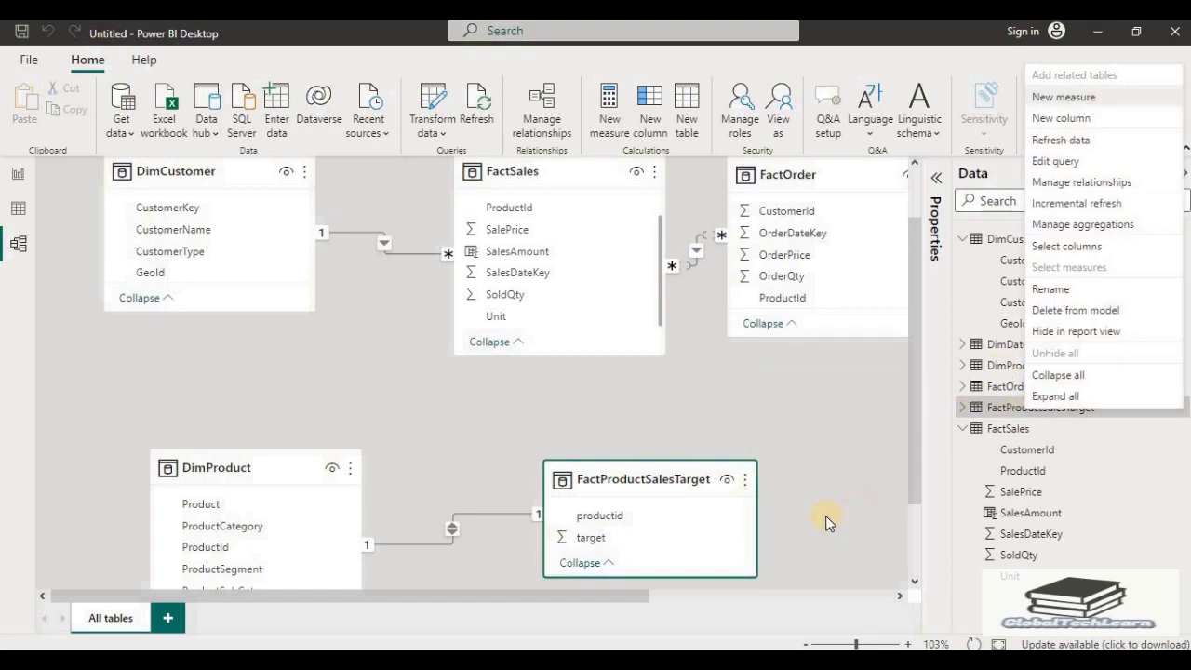
left_click(1004, 411)
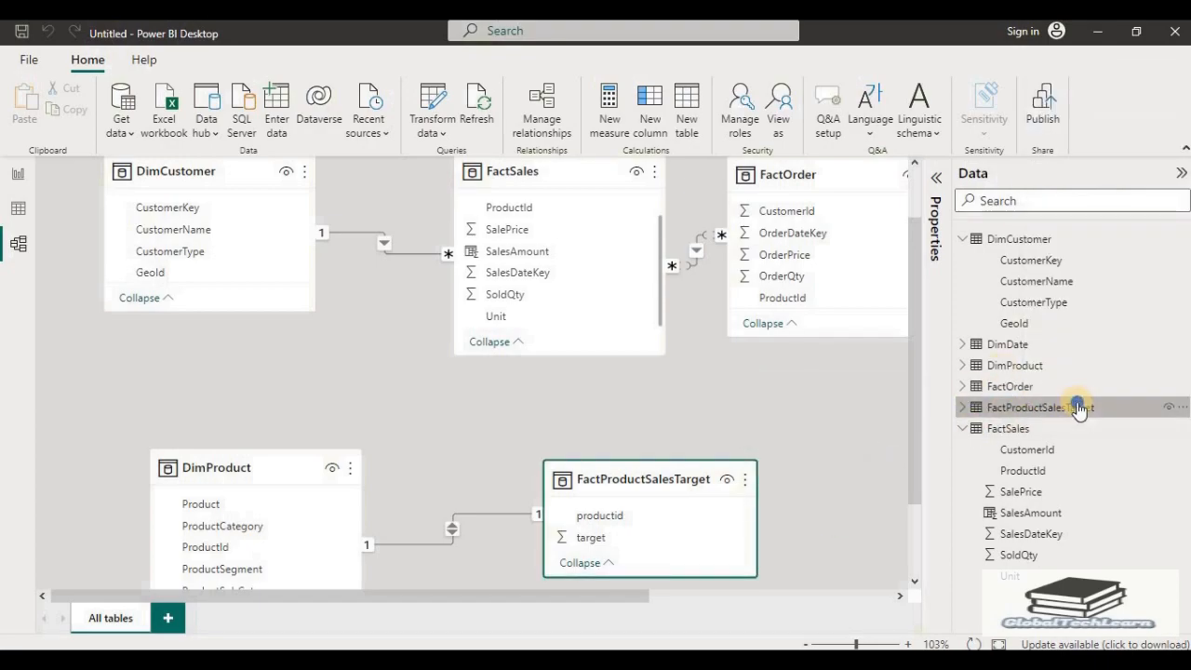
right_click(1079, 409)
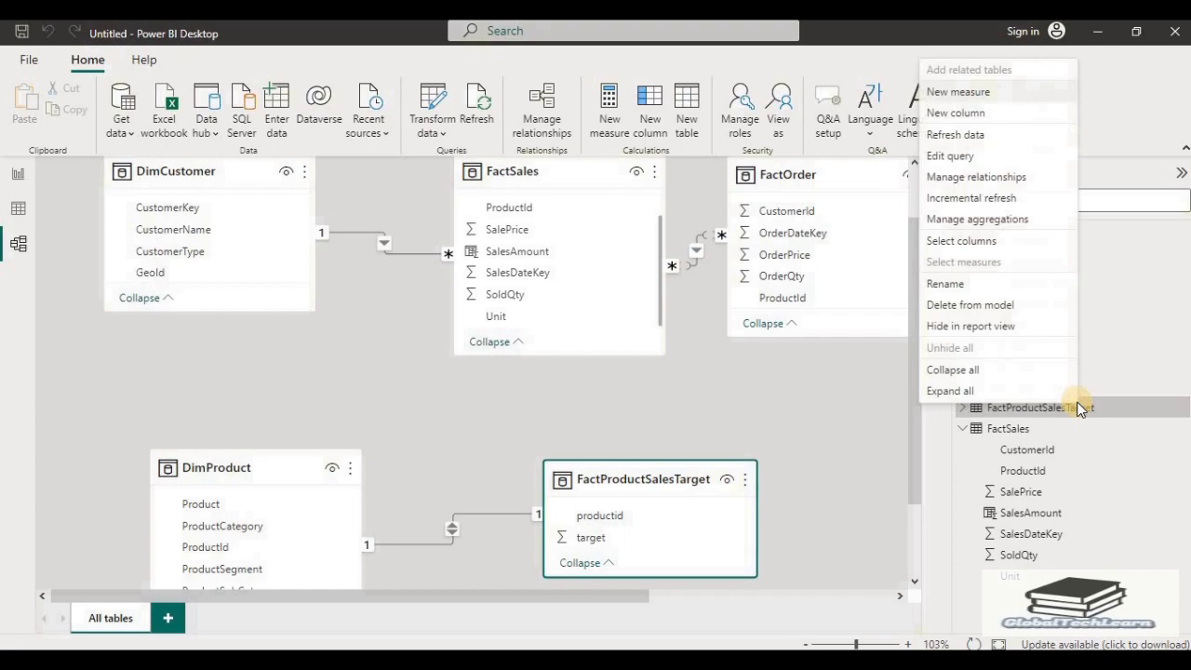
left_click(970, 307)
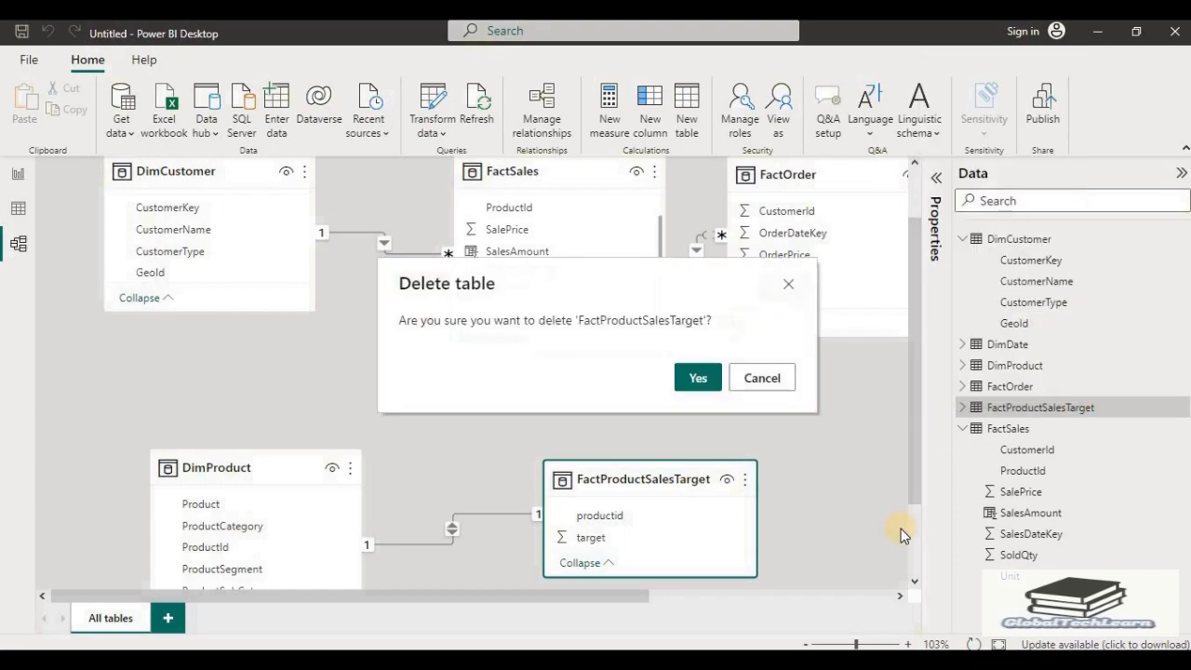
left_click(698, 378)
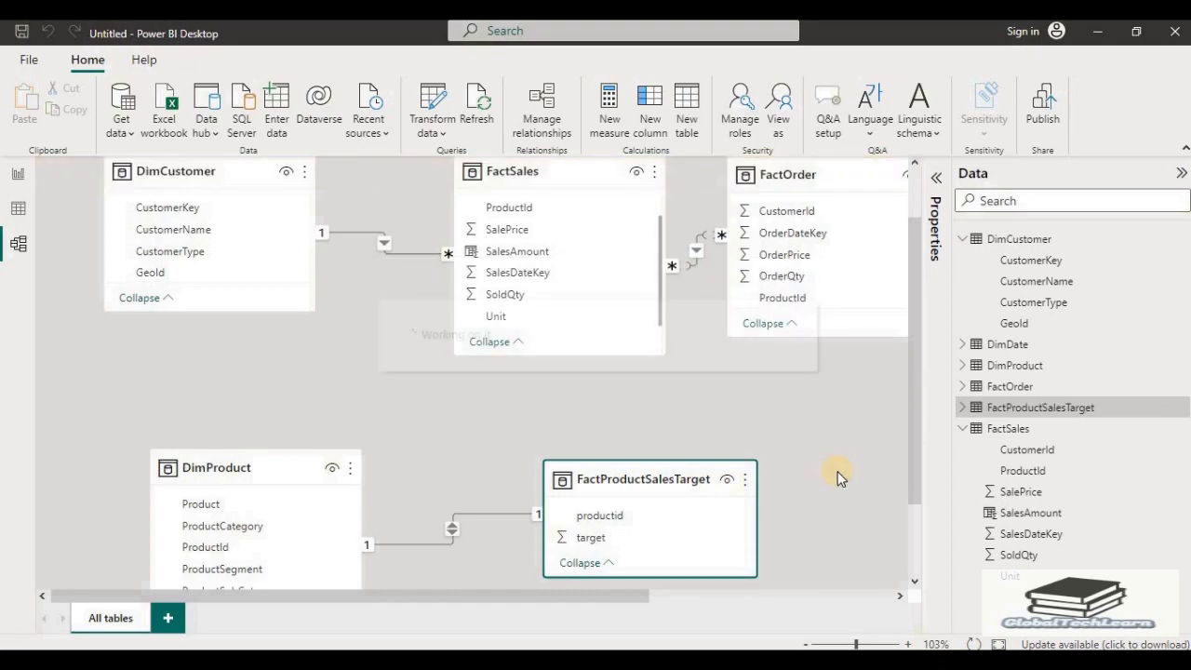
Step: Delete the FactOrder table from the model
right_click(1008, 388)
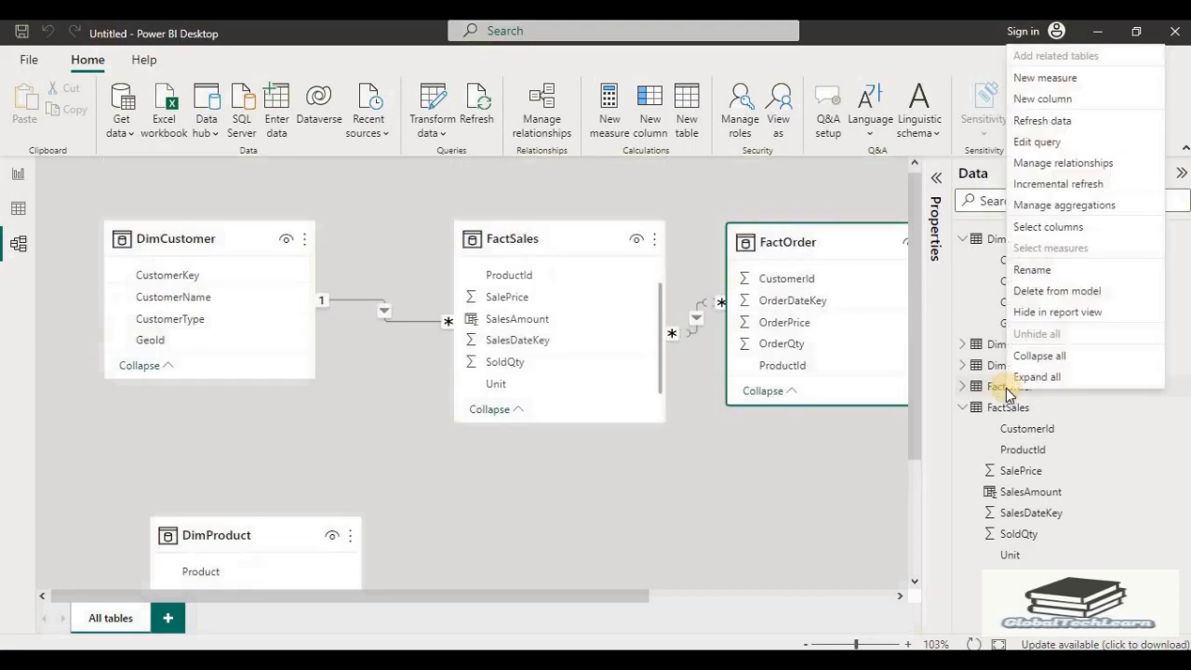
left_click(1042, 290)
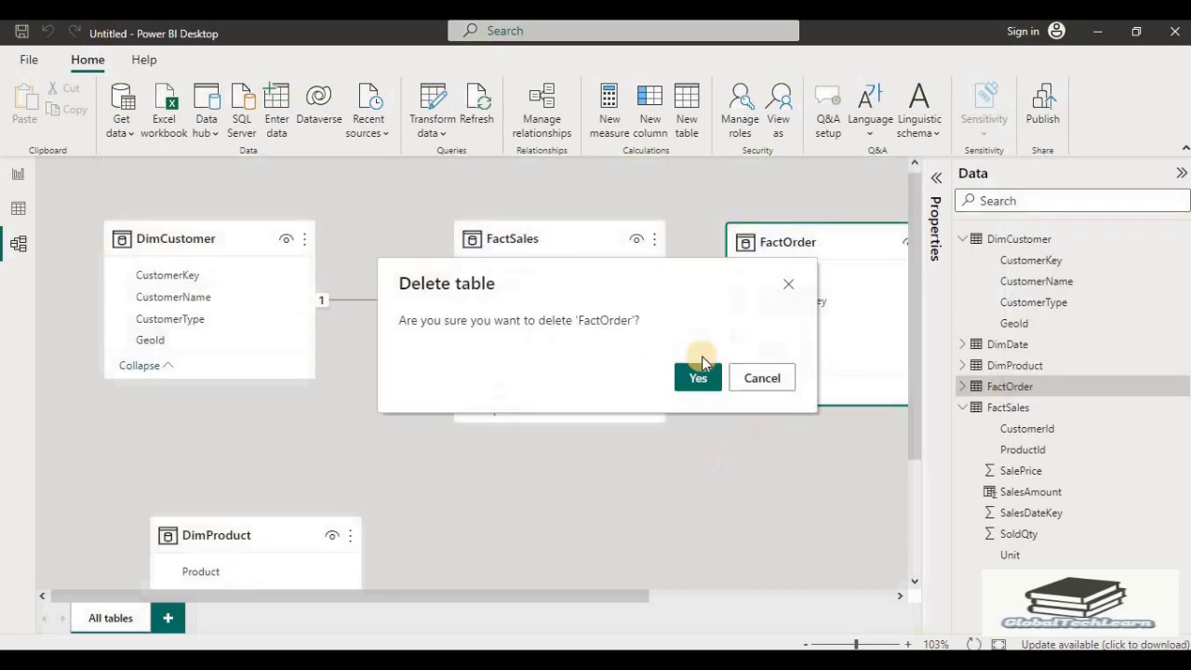
left_click(697, 379)
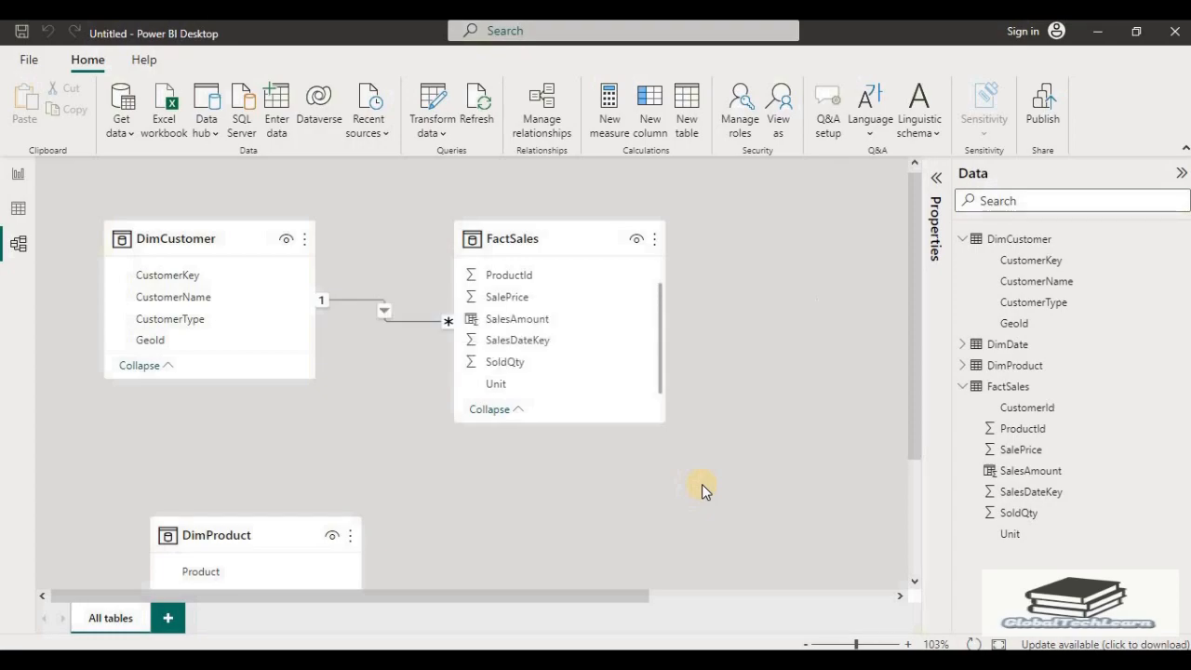
Step: Move FactSales and DimProduct closer together, and relate DimProduct's ProductId to FactSales' ProductId
left_click(186, 243)
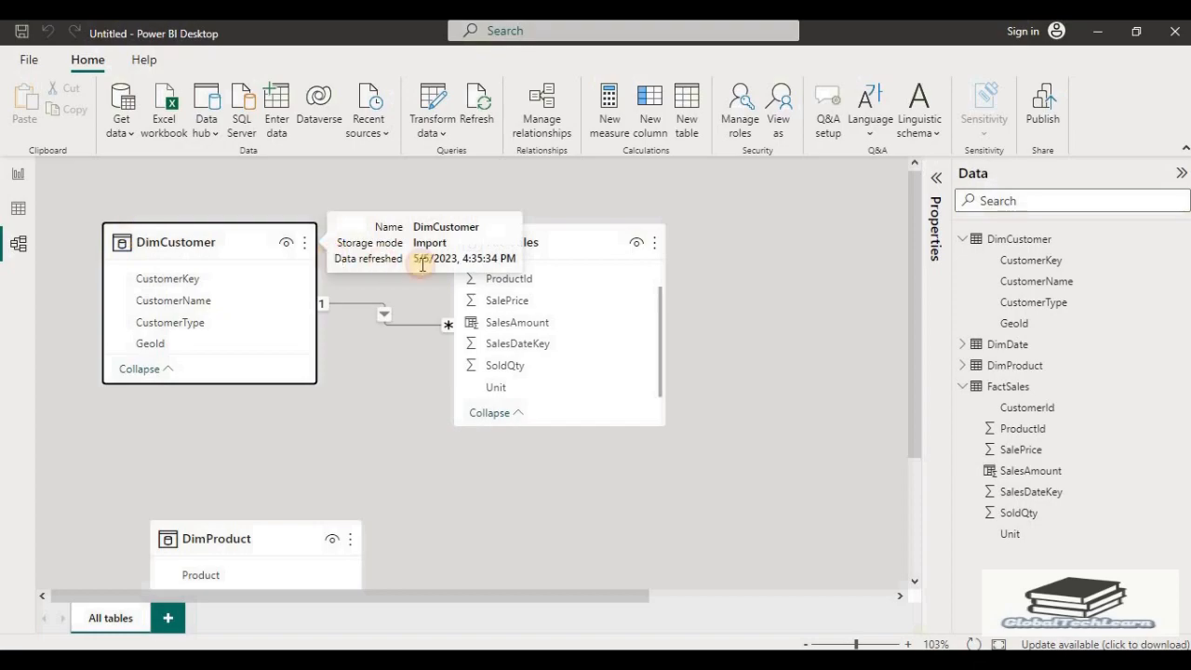
left_click_drag(550, 232, 518, 232)
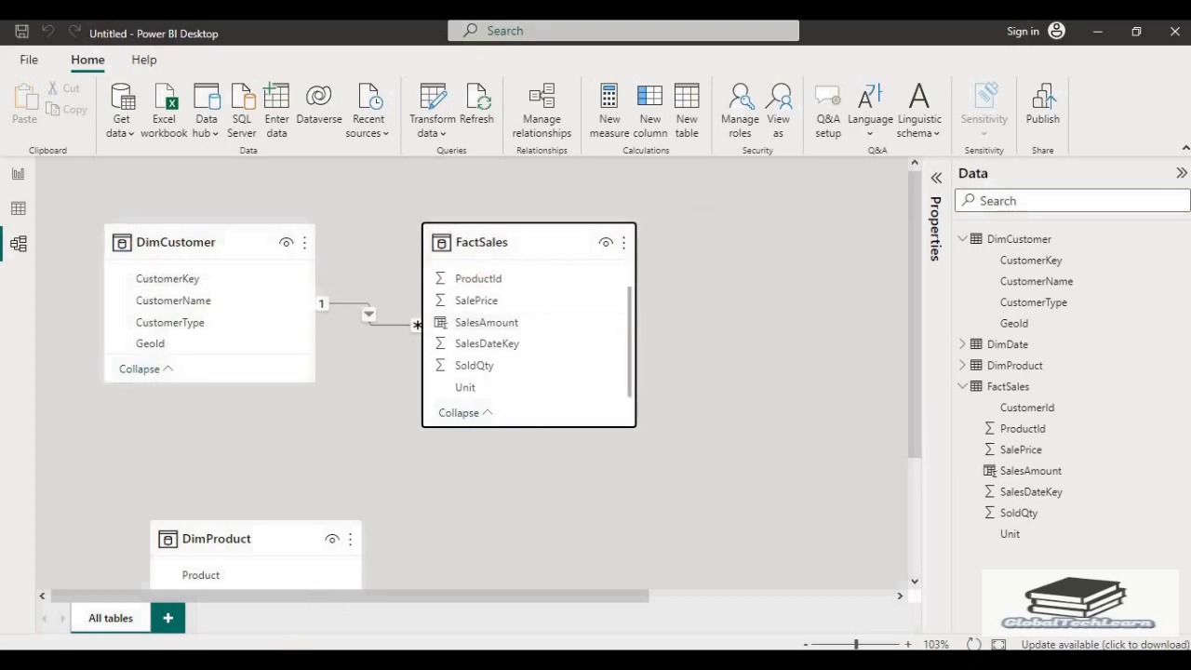
left_click(257, 537)
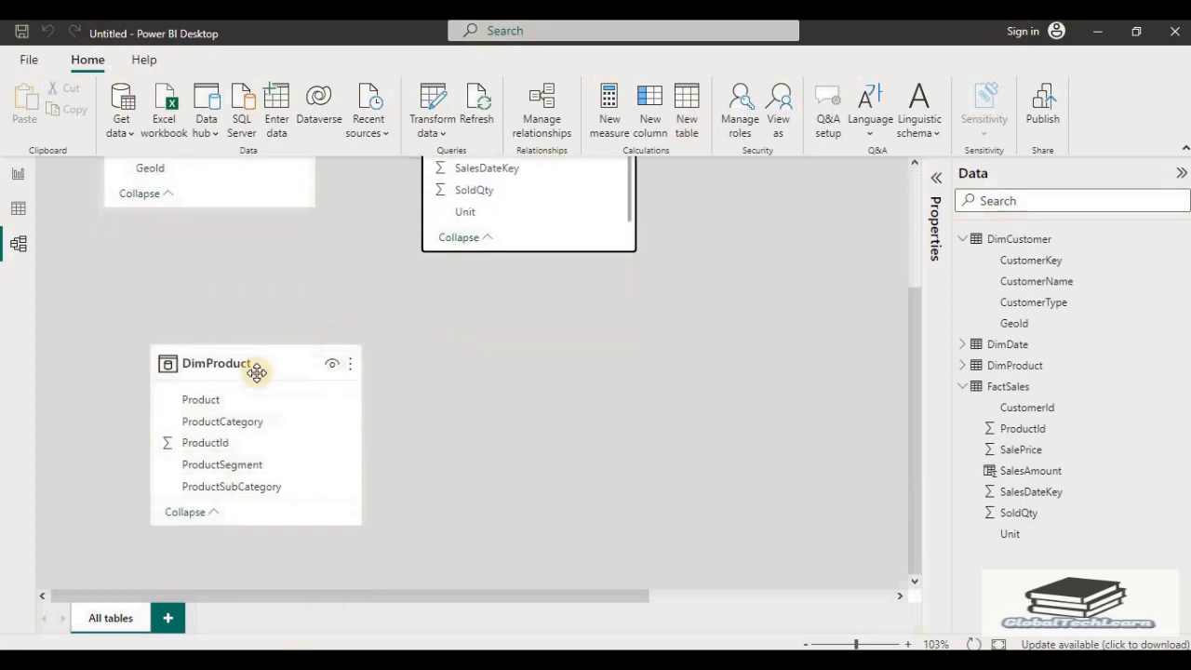
left_click_drag(265, 342, 276, 321)
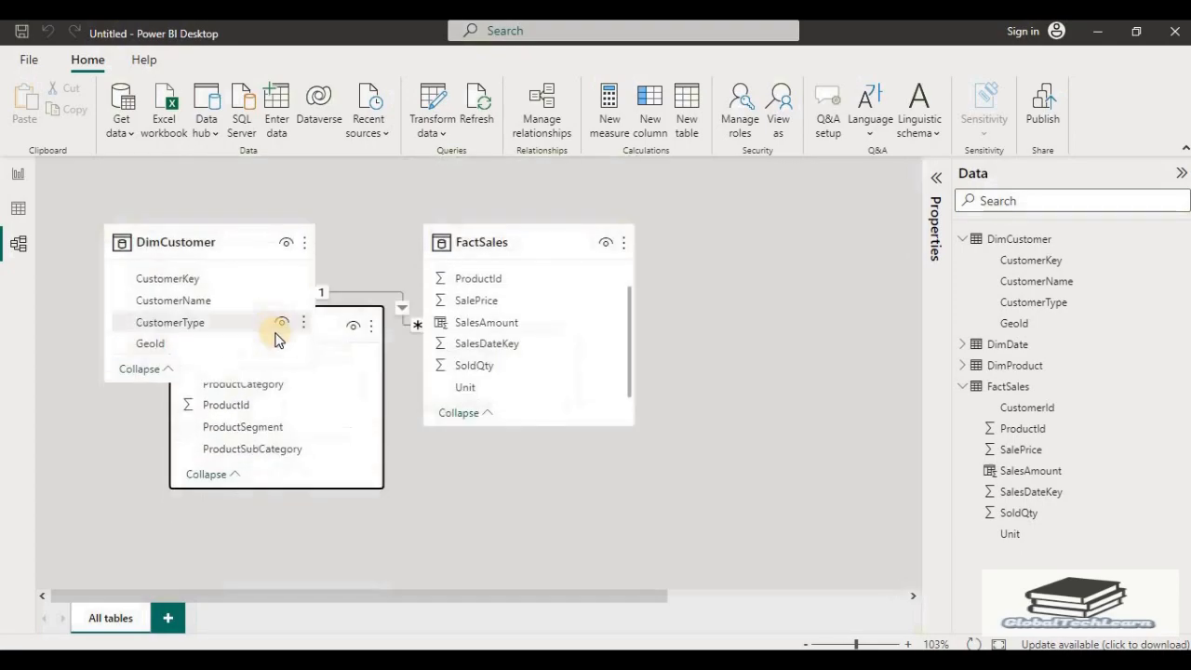
left_click_drag(317, 467, 319, 473)
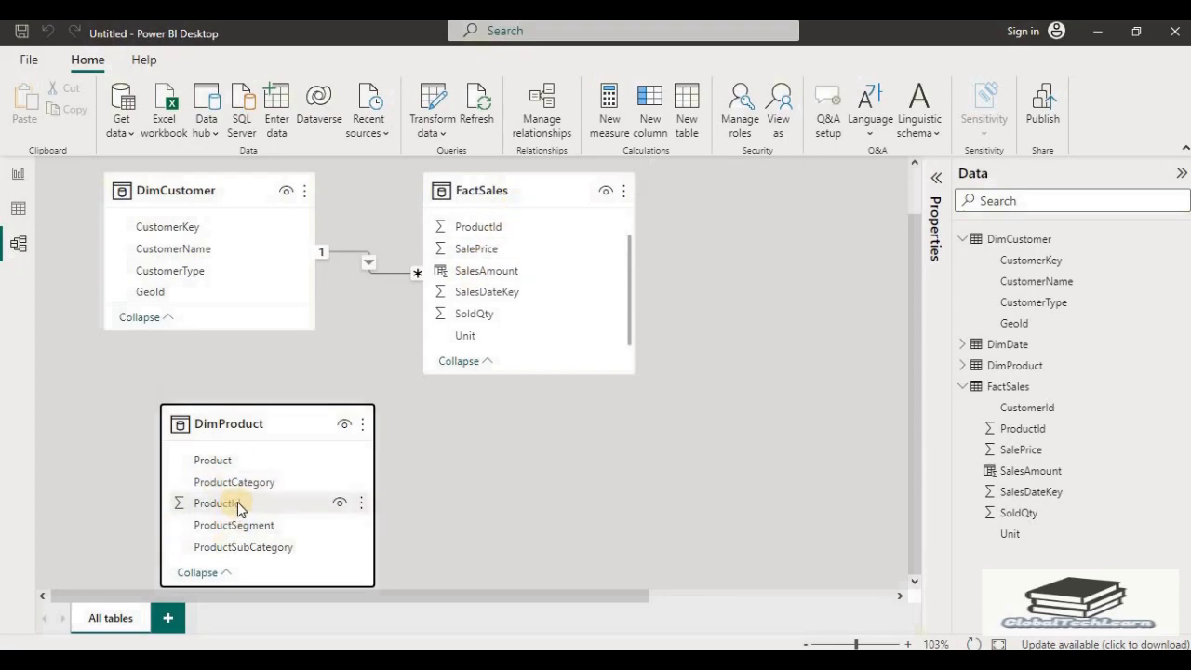
left_click_drag(237, 501, 508, 247)
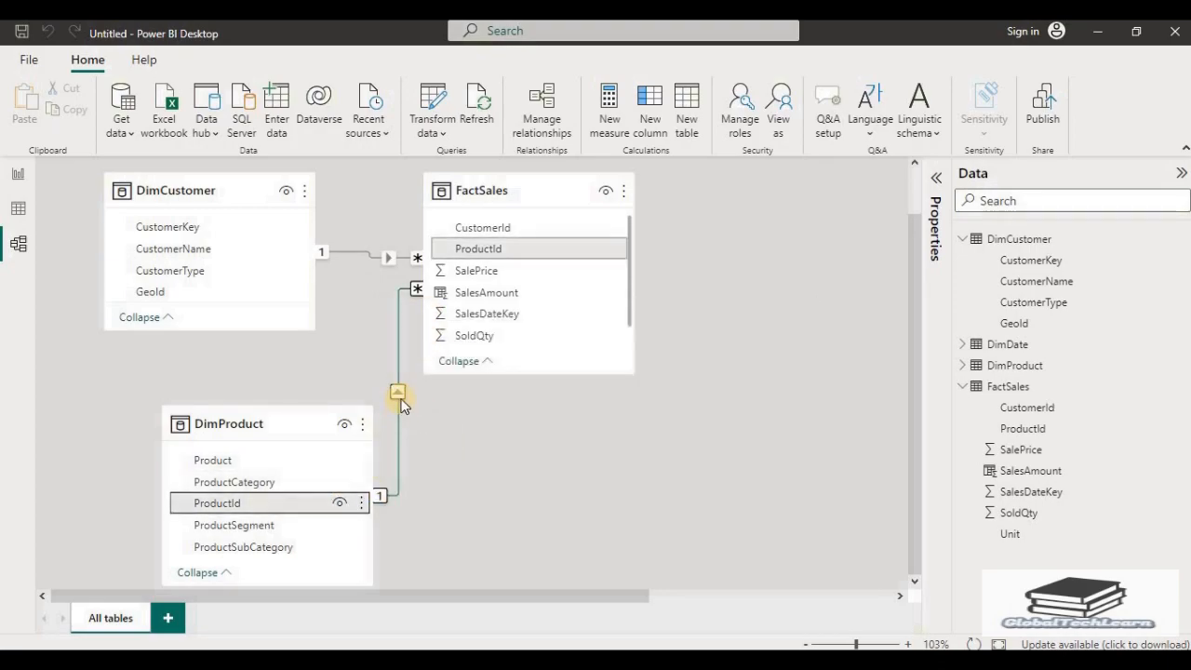
Step: Bring DimDate nearer to FactSales, and relate FactSales' SalesDateKey to DimDate's DateKey
left_click_drag(534, 596, 734, 595)
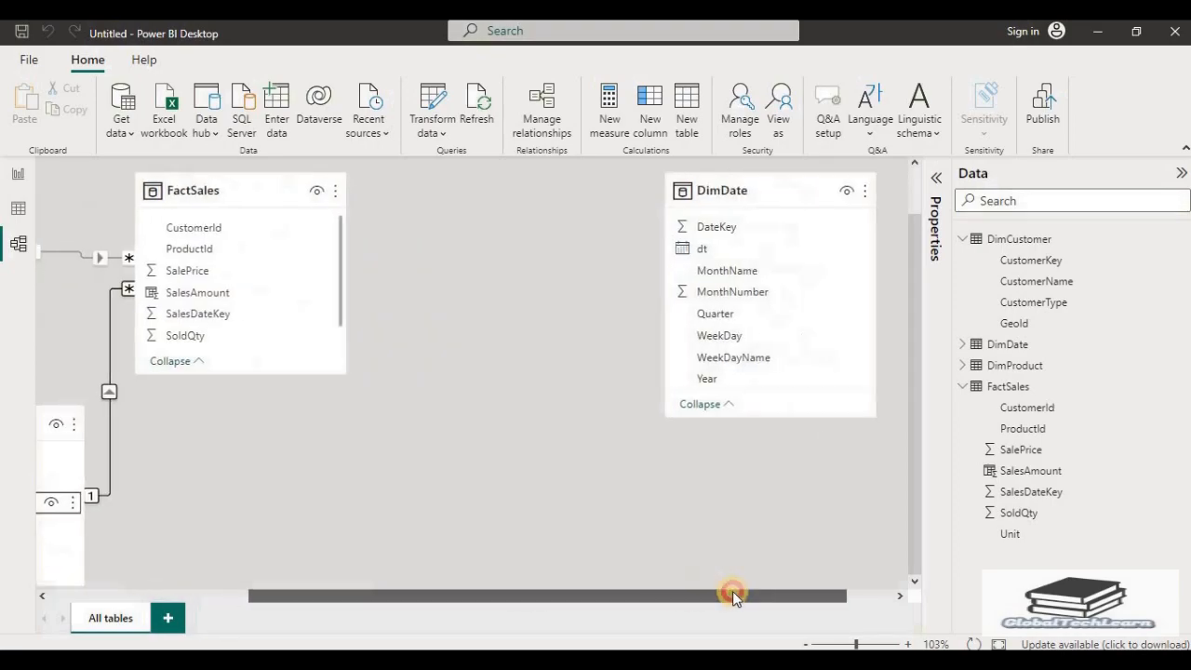
left_click_drag(752, 191, 808, 318)
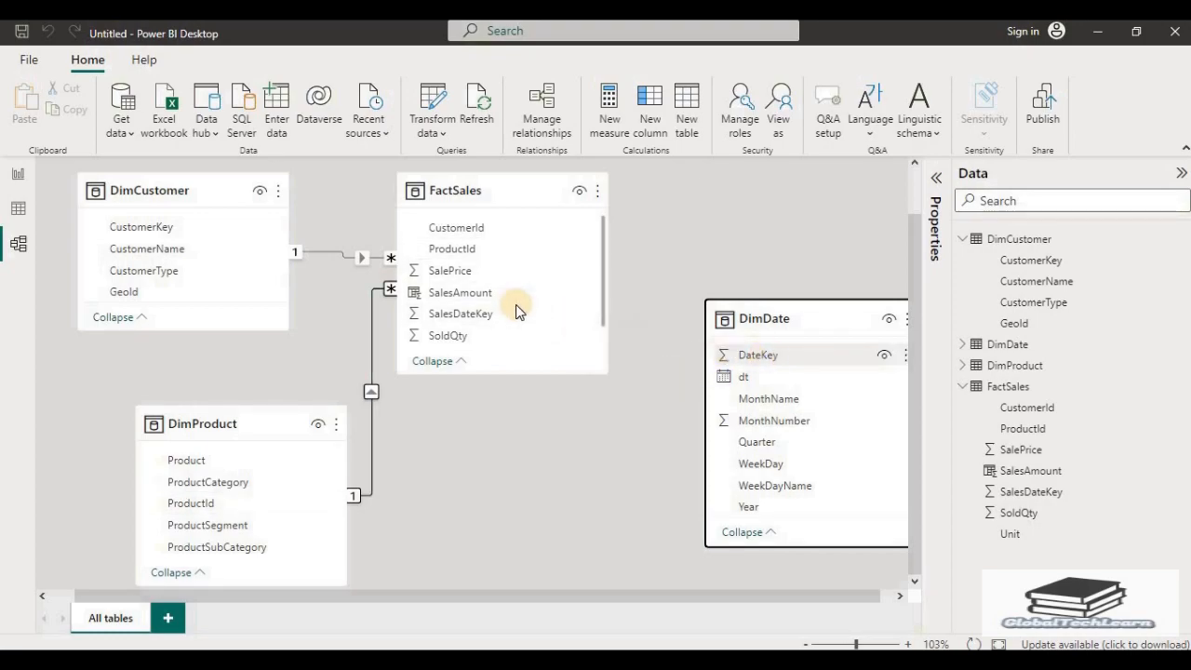
left_click_drag(463, 319, 761, 358)
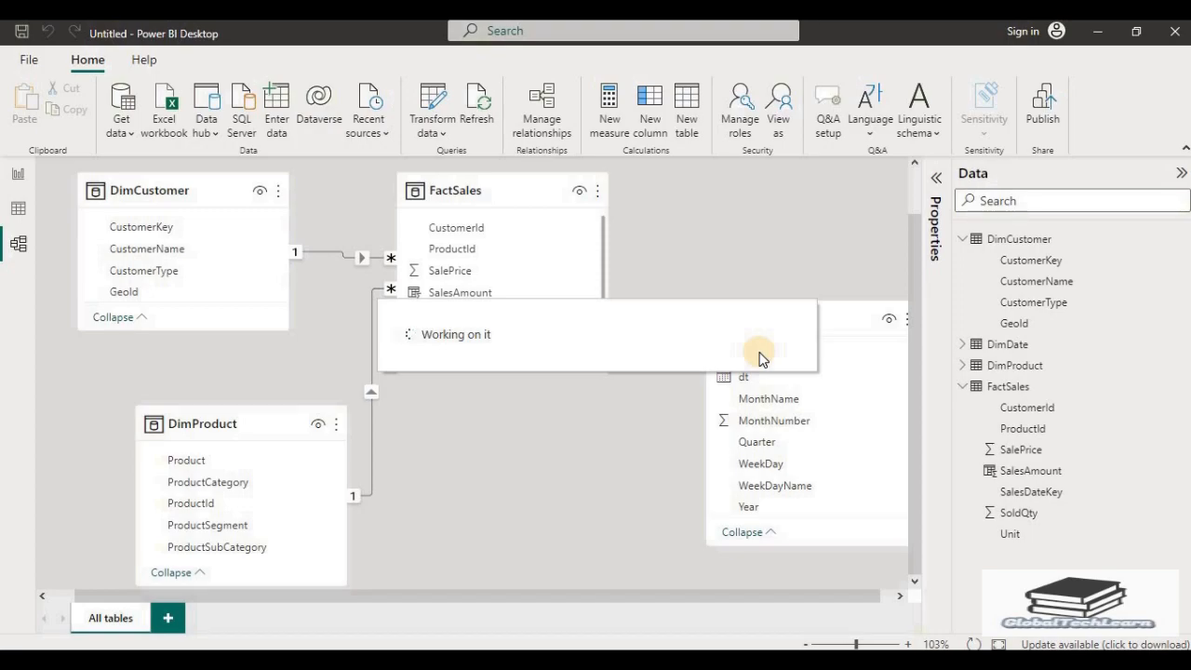
Step: Rearrange the model diagram so that DimProduct sits below FactSales and DimDate sits beside FactSales
left_click_drag(777, 310, 813, 182)
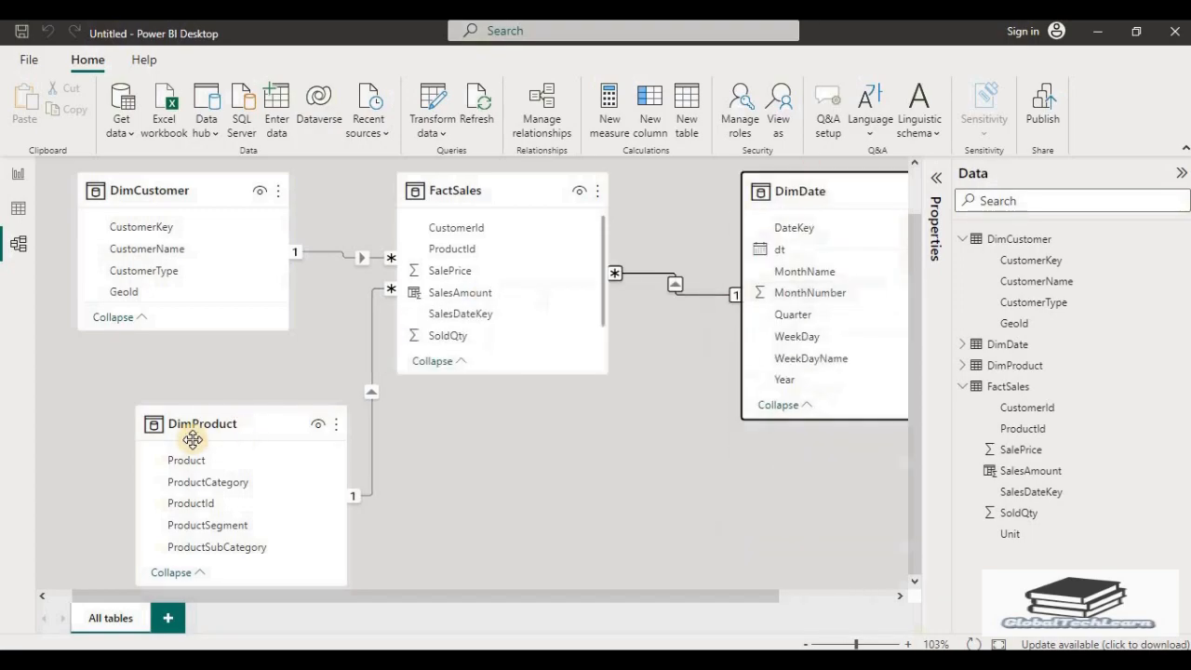
left_click_drag(547, 520, 472, 553)
scroll(552, 522, "up", 1)
left_click_drag(805, 238, 810, 215)
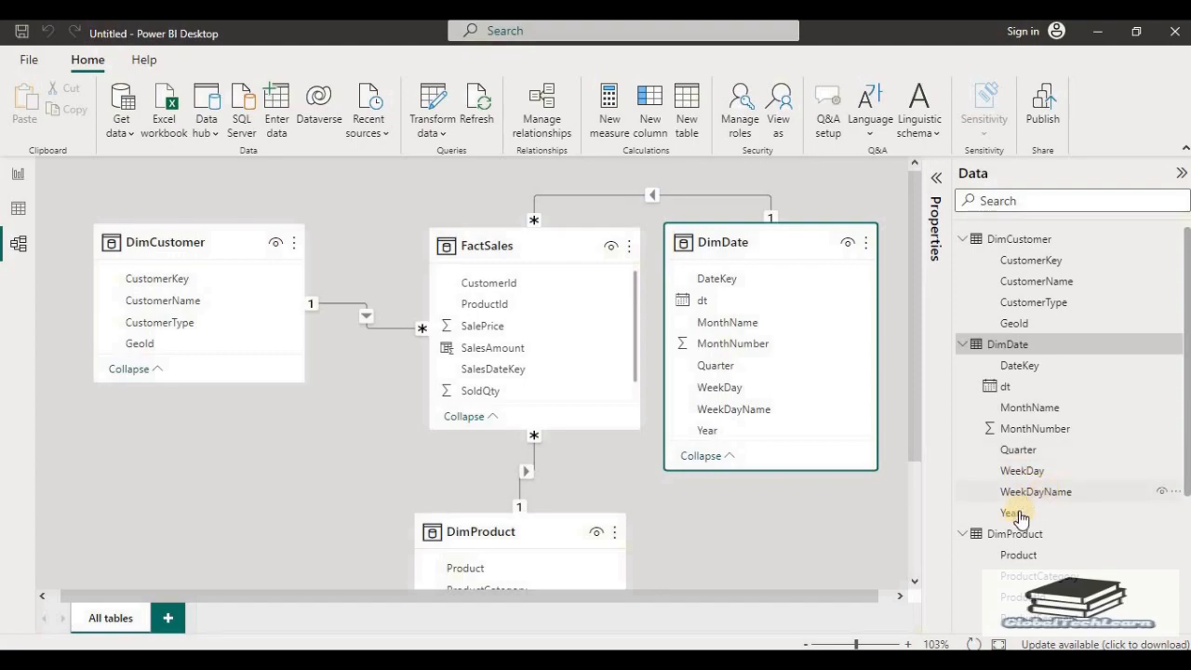
Step: Review the rows of the DimDate table, and add a new blank page to the report
left_click(18, 213)
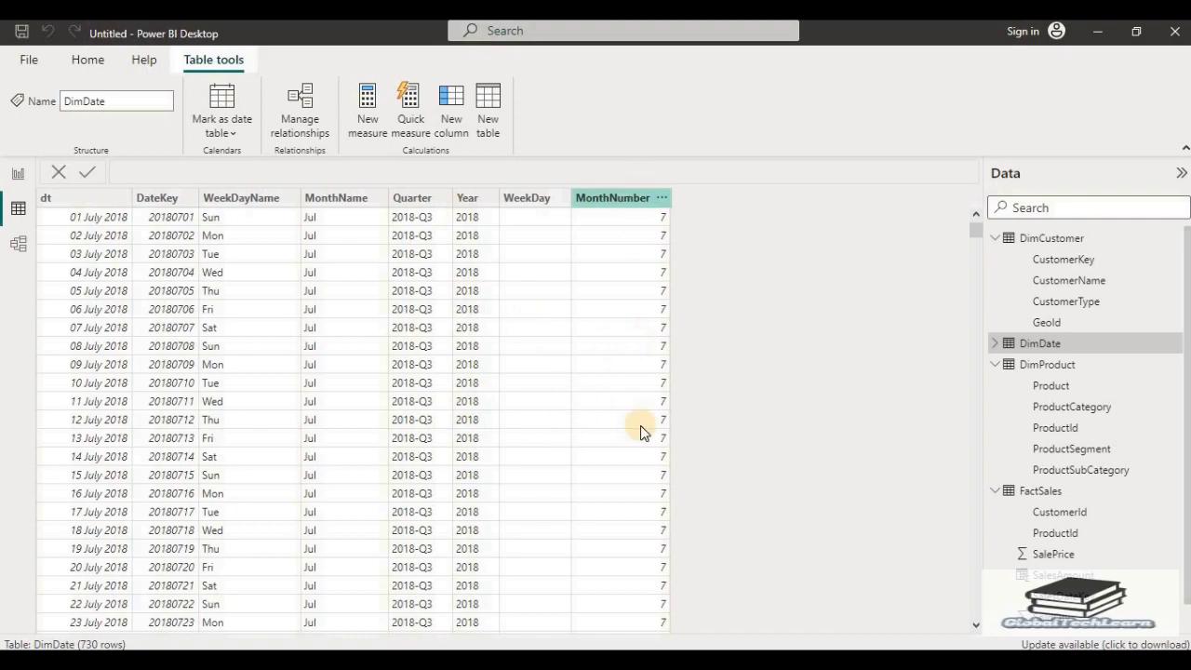
left_click(19, 175)
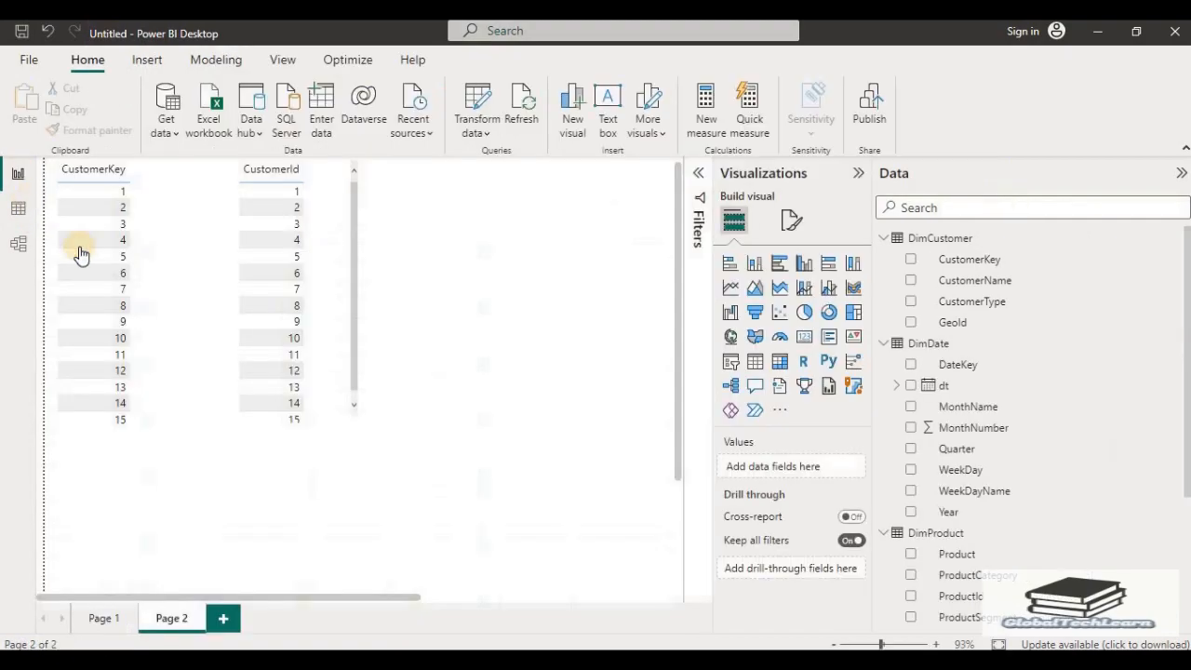
left_click(226, 619)
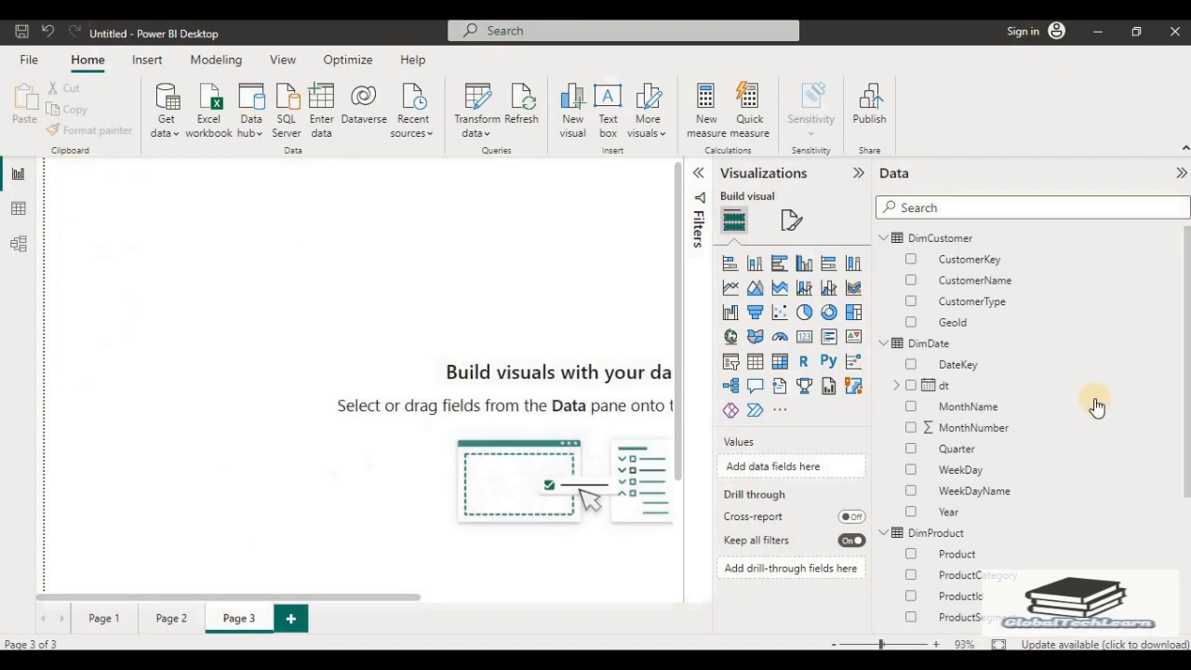
Step: Expand the dt field of DimDate and its Date Hierarchy to examine the levels
left_click(929, 348)
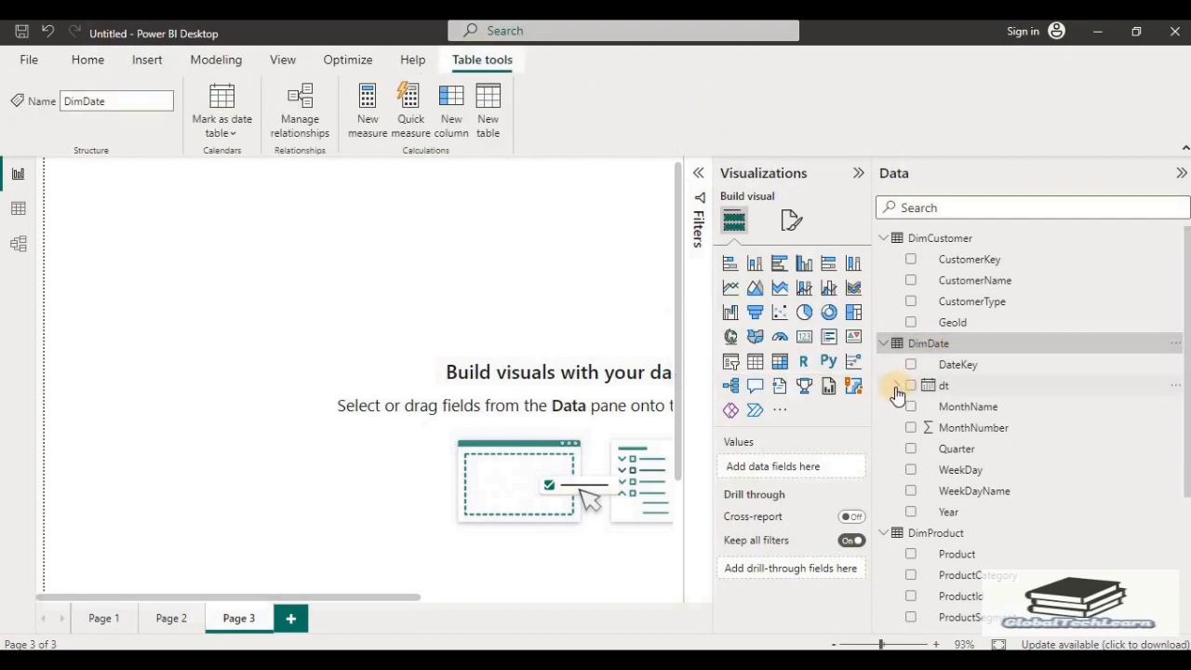
left_click(896, 387)
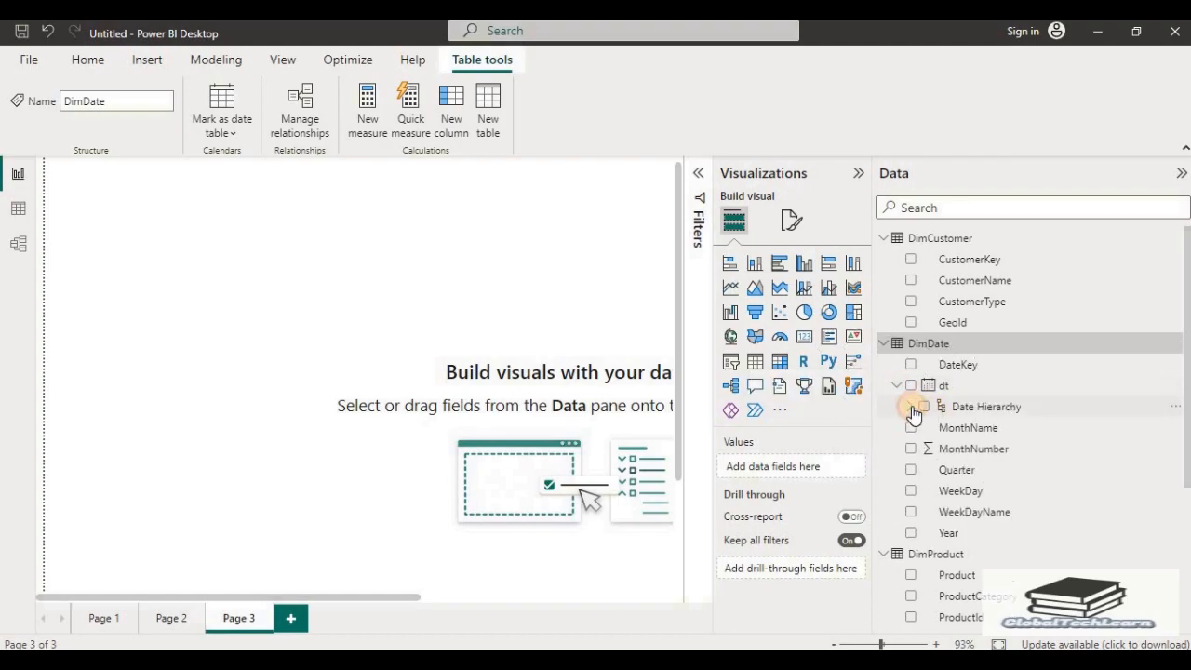
left_click(993, 411)
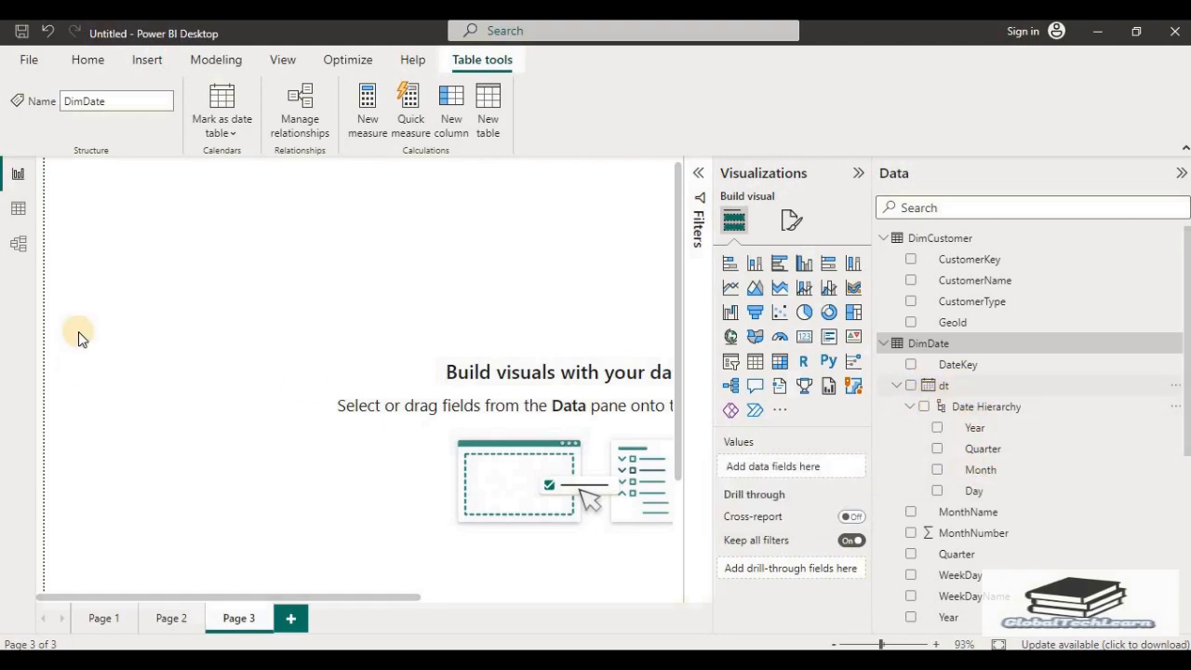
Step: Turn off the Auto date/time option in the current file's data load settings
left_click(28, 69)
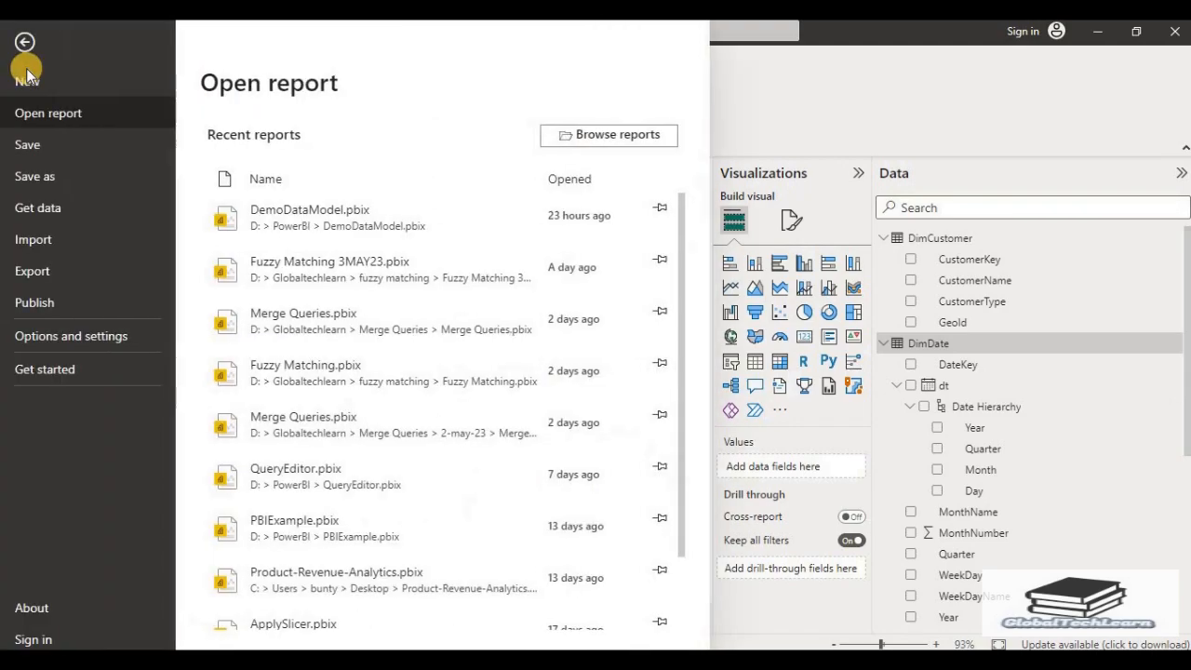
left_click(65, 342)
left_click(274, 138)
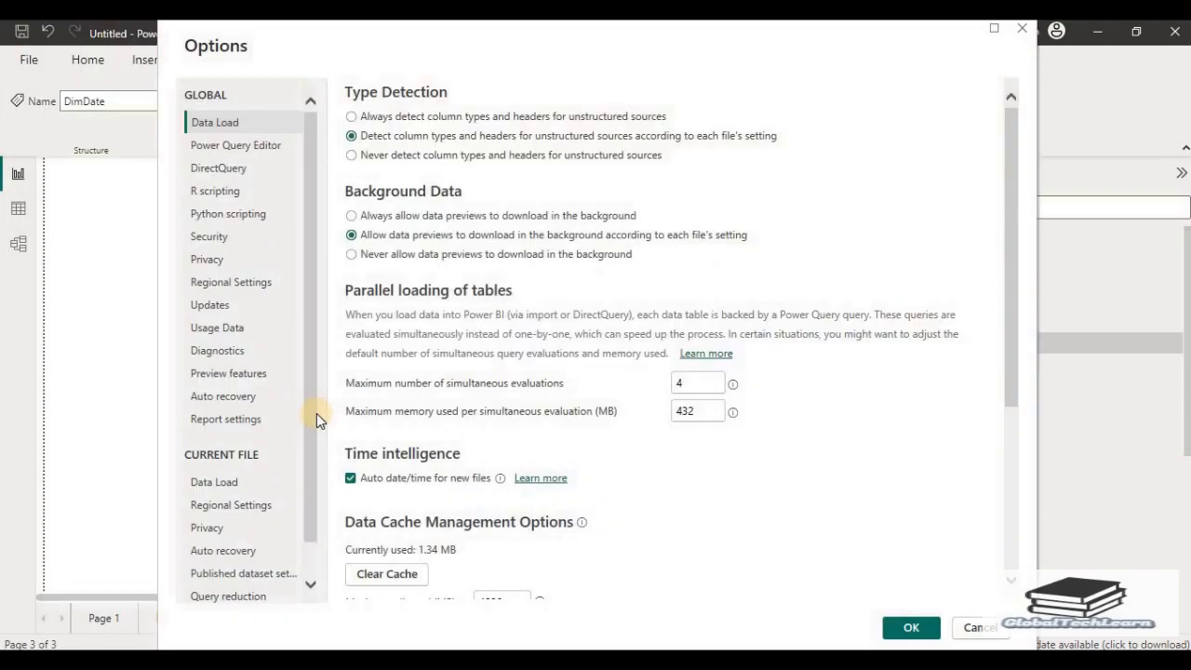
scroll(298, 497, "down", 1)
left_click(224, 453)
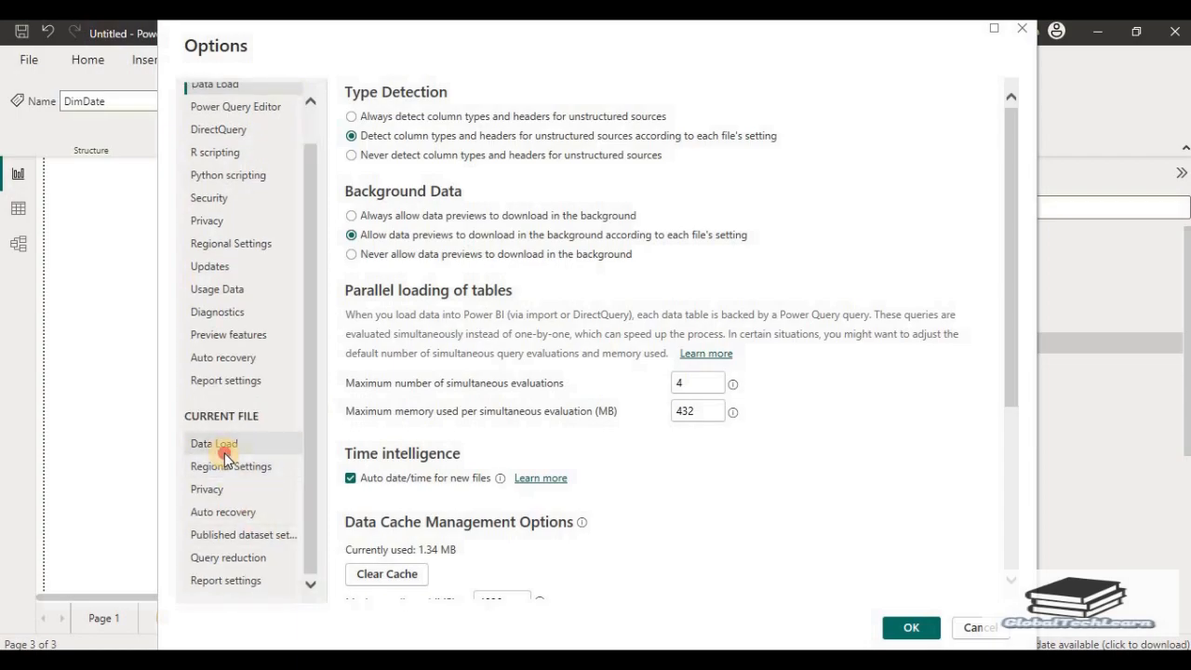
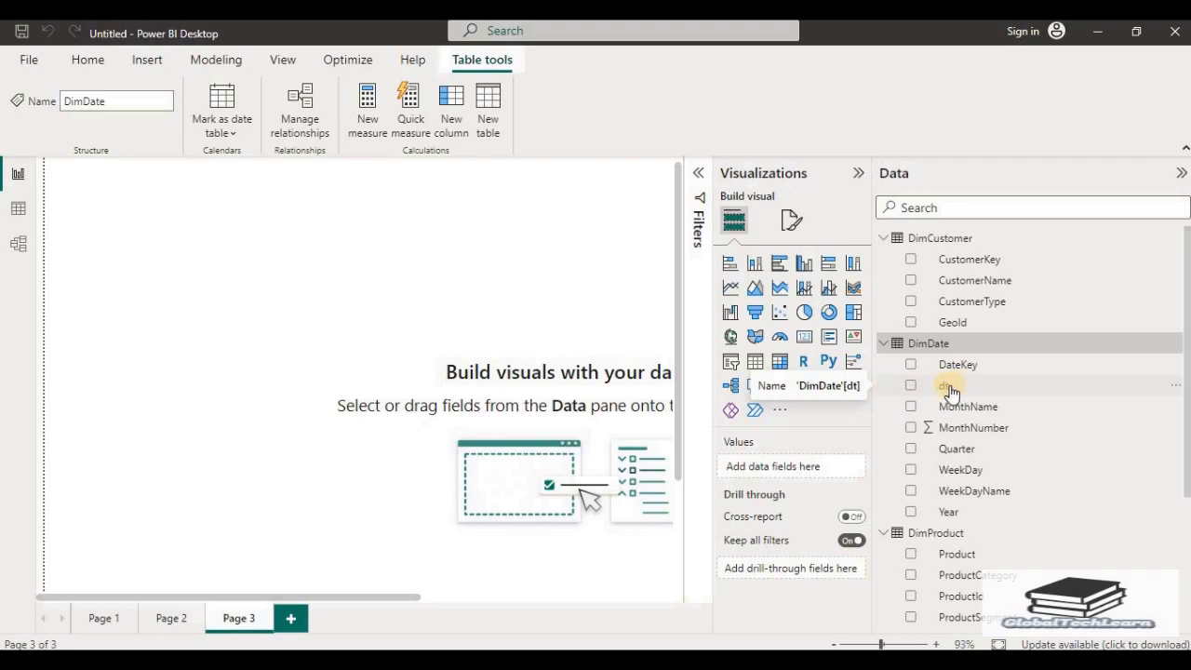
Step: Turn the Auto date/time option back on in the current file's data load settings
left_click(29, 64)
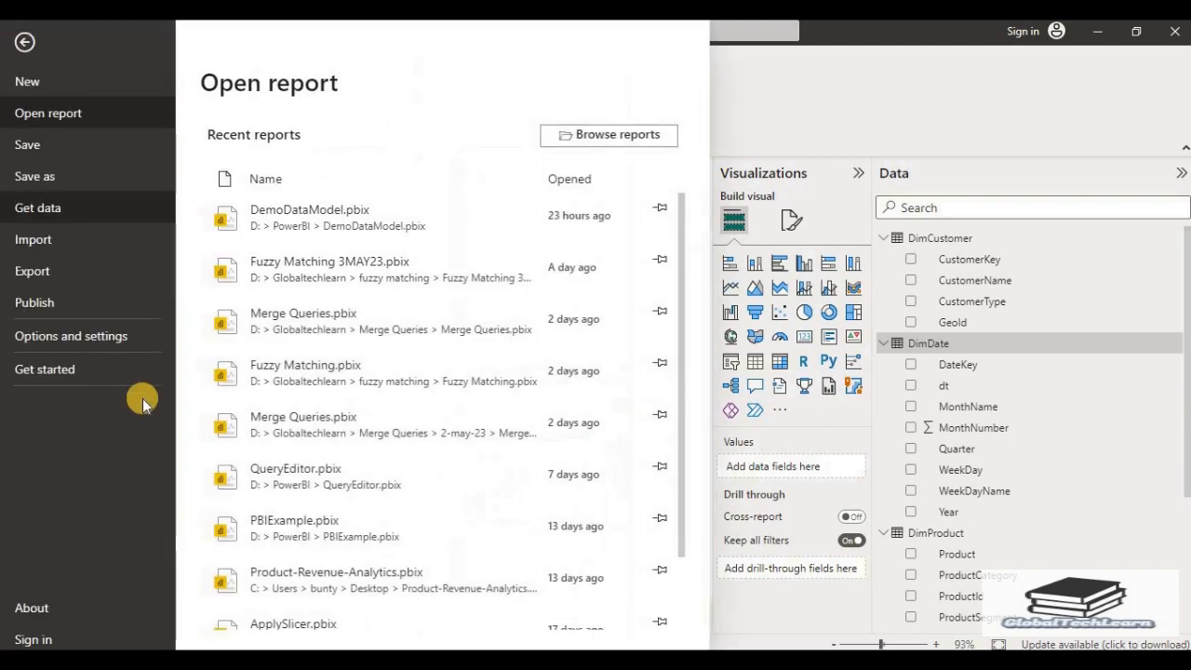
left_click(66, 340)
left_click(268, 135)
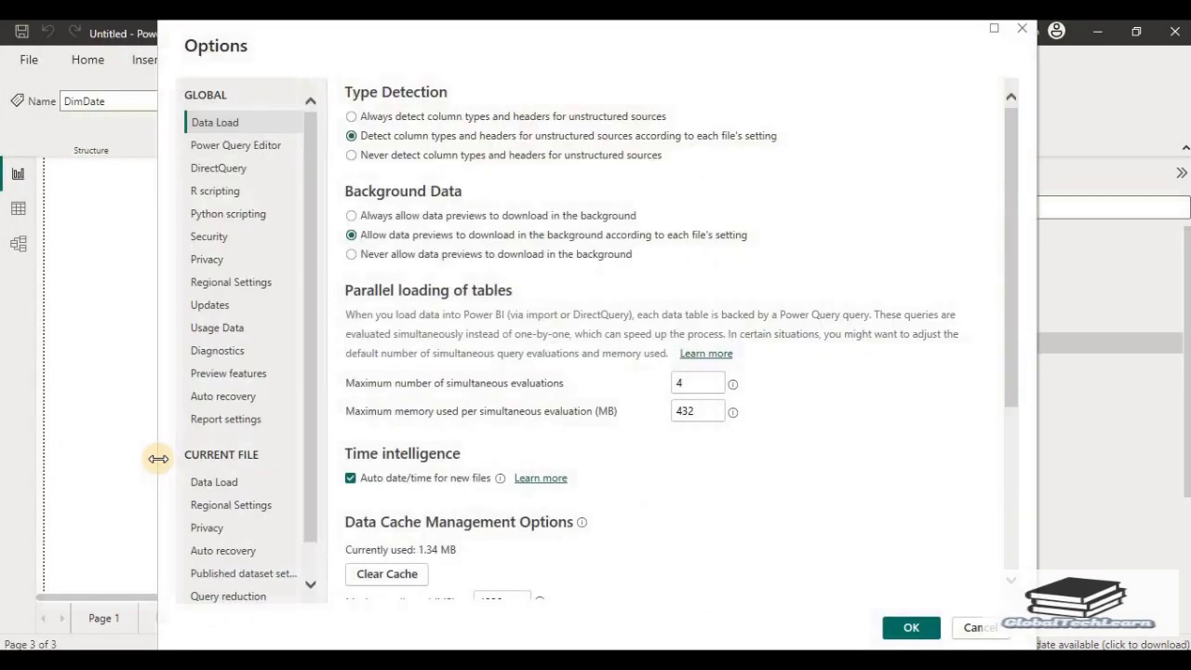
left_click(196, 482)
left_click(350, 315)
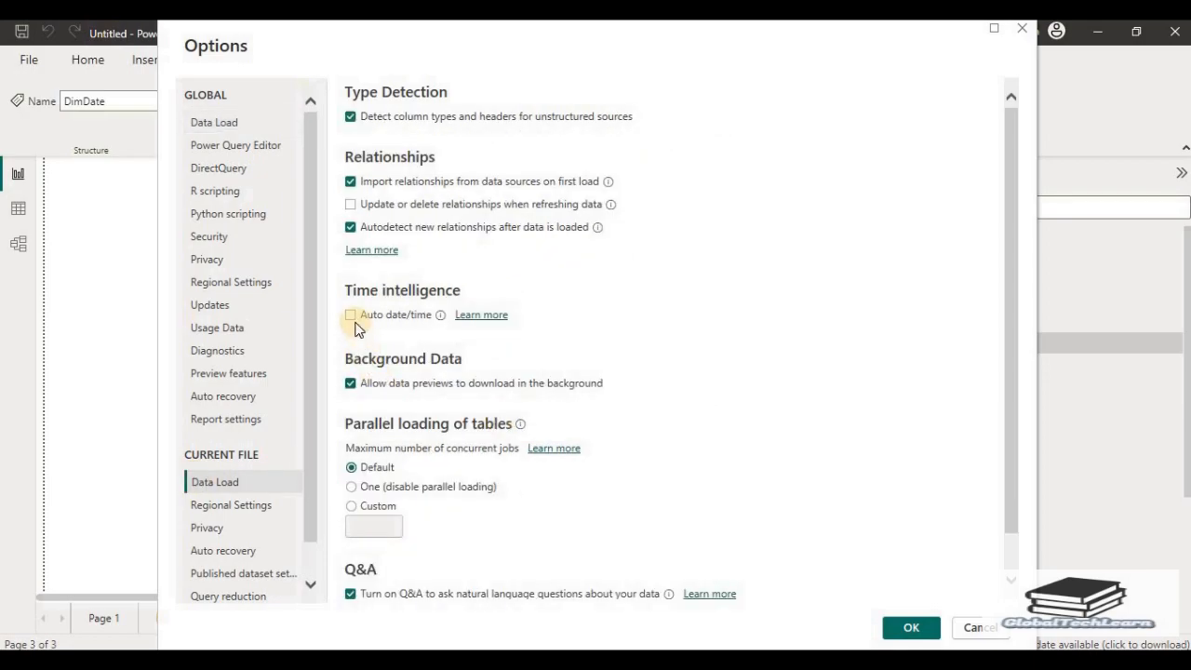
left_click(352, 315)
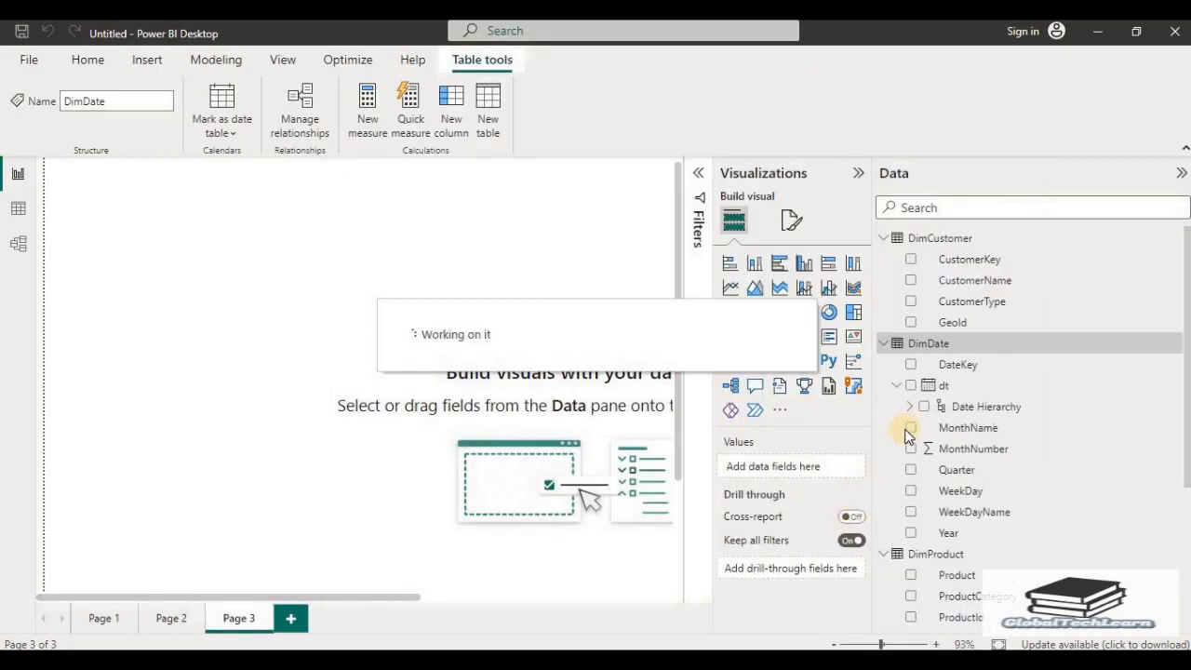
Step: Insert a line chart on the blank page with DimDate's dt Date Hierarchy on the X-axis
left_click(908, 410)
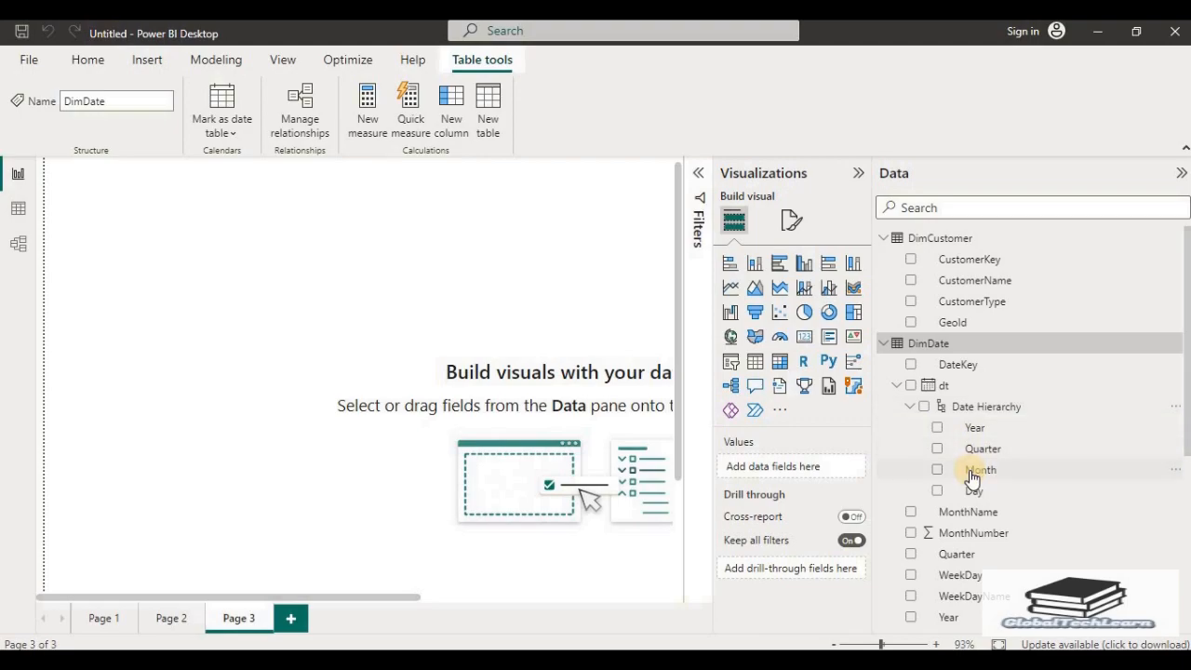
left_click(599, 432)
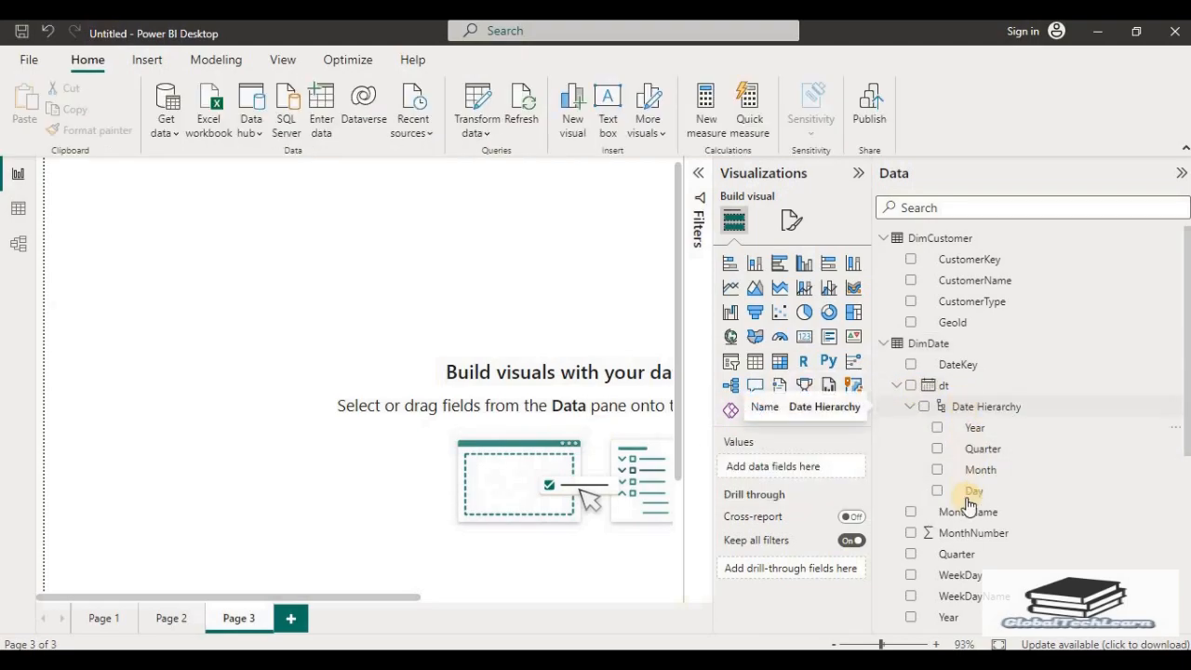
scroll(970, 521, "down", 5)
scroll(973, 506, "up", 5)
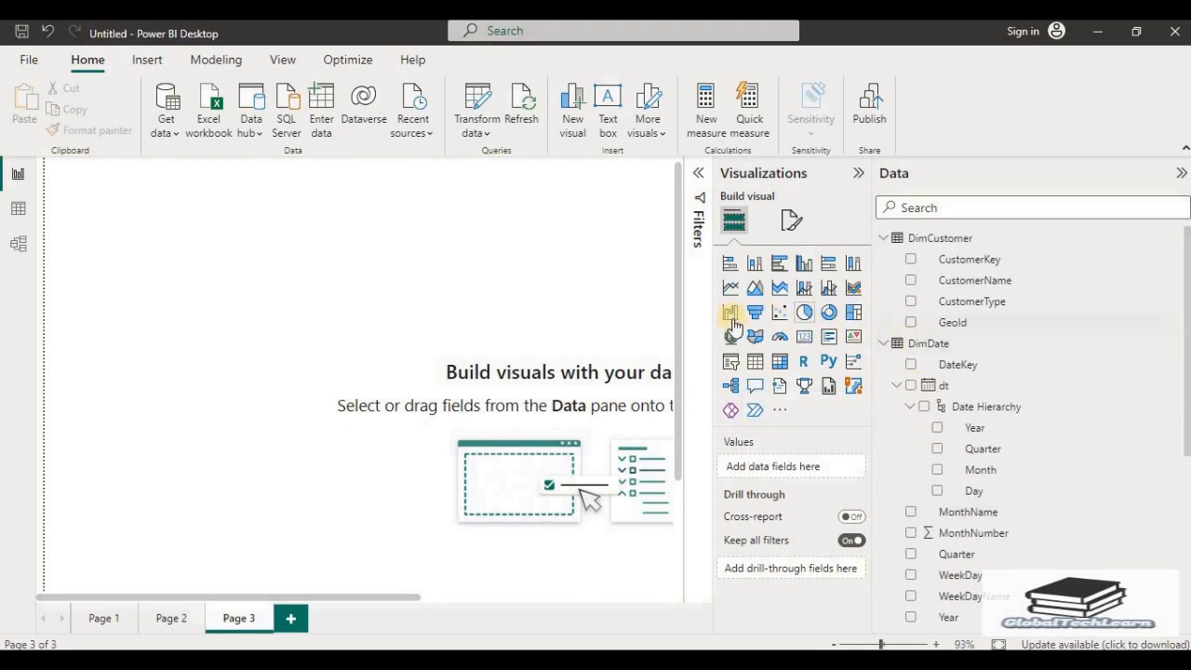
left_click(730, 288)
left_click_drag(980, 414, 766, 488)
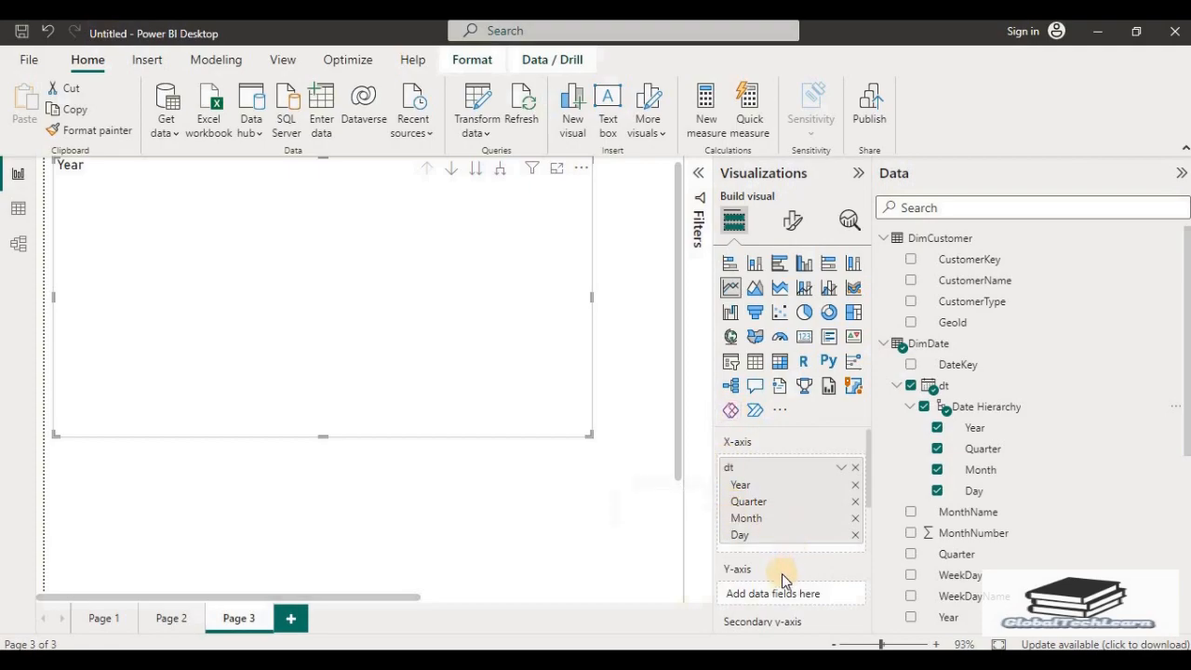
Step: Add SalesAmount from FactSales to the line chart's Y-axis
scroll(784, 578, "down", 5)
scroll(801, 556, "up", 5)
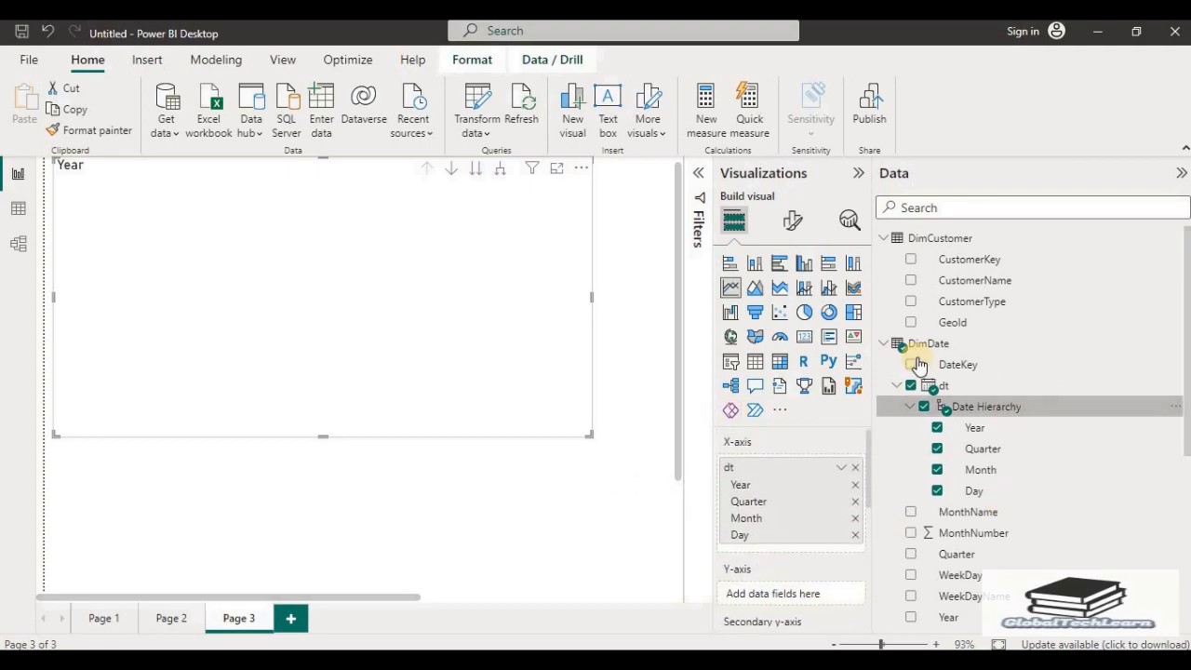
left_click(885, 343)
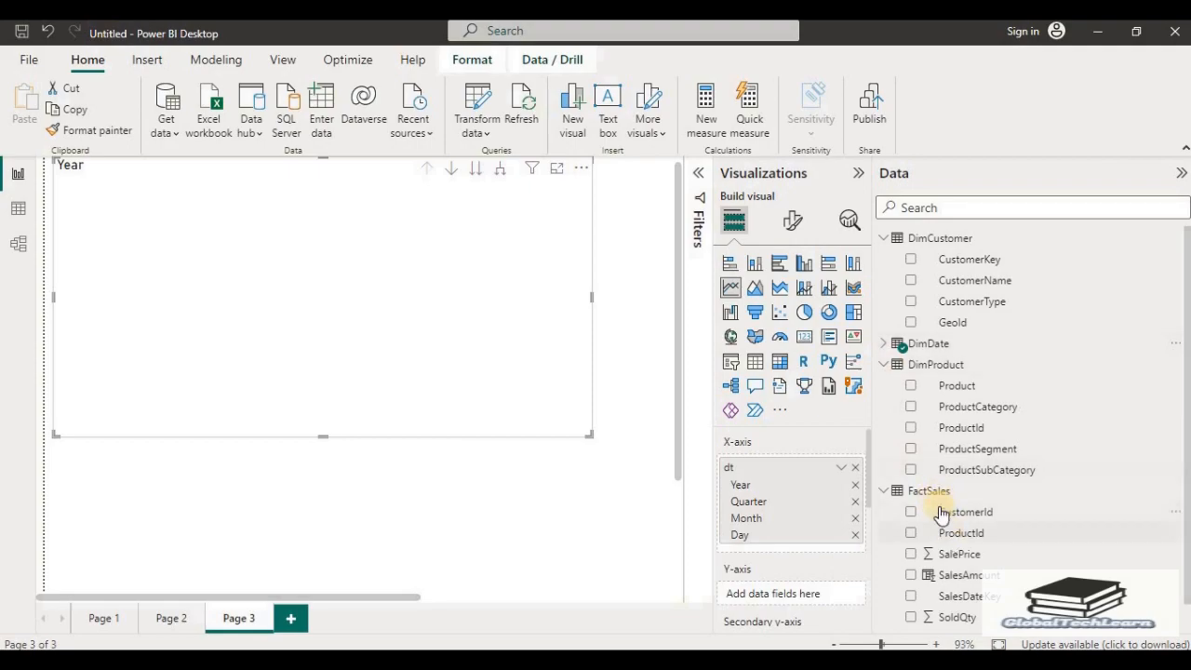
left_click_drag(975, 577, 790, 594)
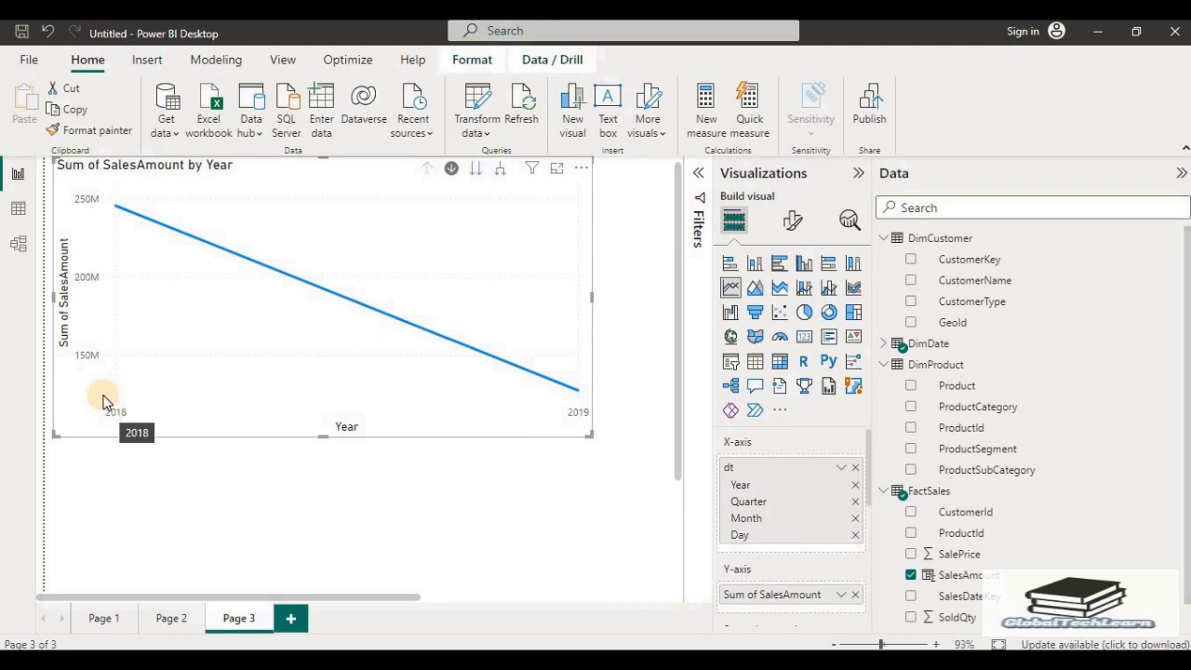
Step: Drill the sales line chart down from 2018 to the months of Qtr 1, and drill back up to the year level
left_click(113, 210)
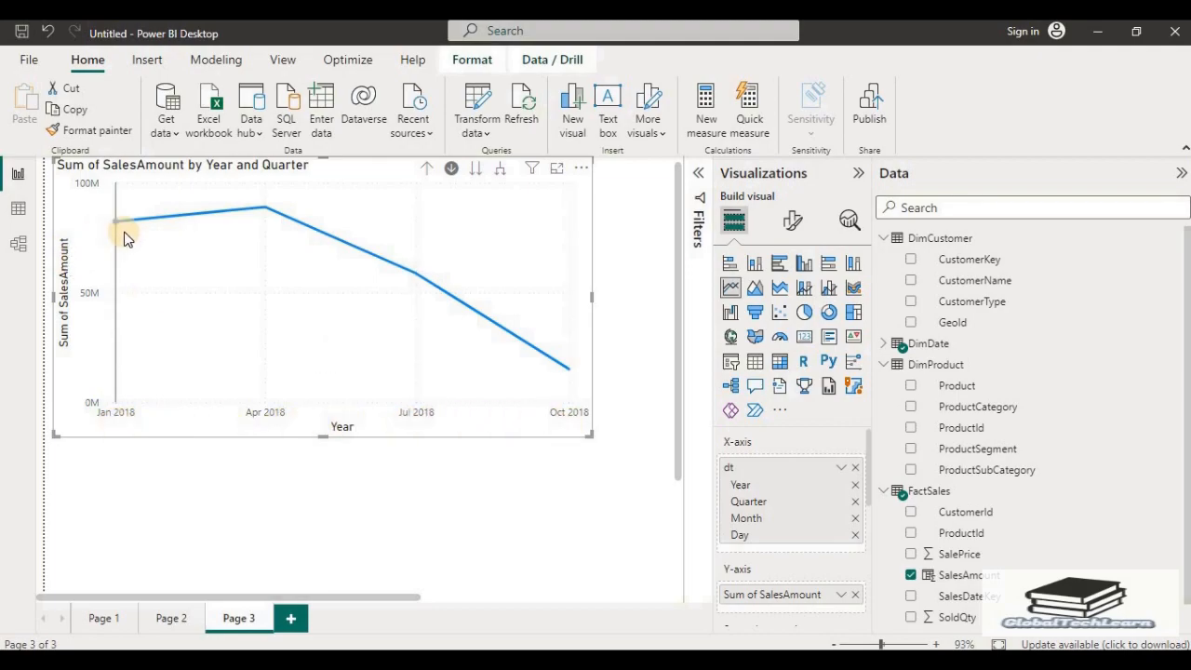
mouse_move(112, 228)
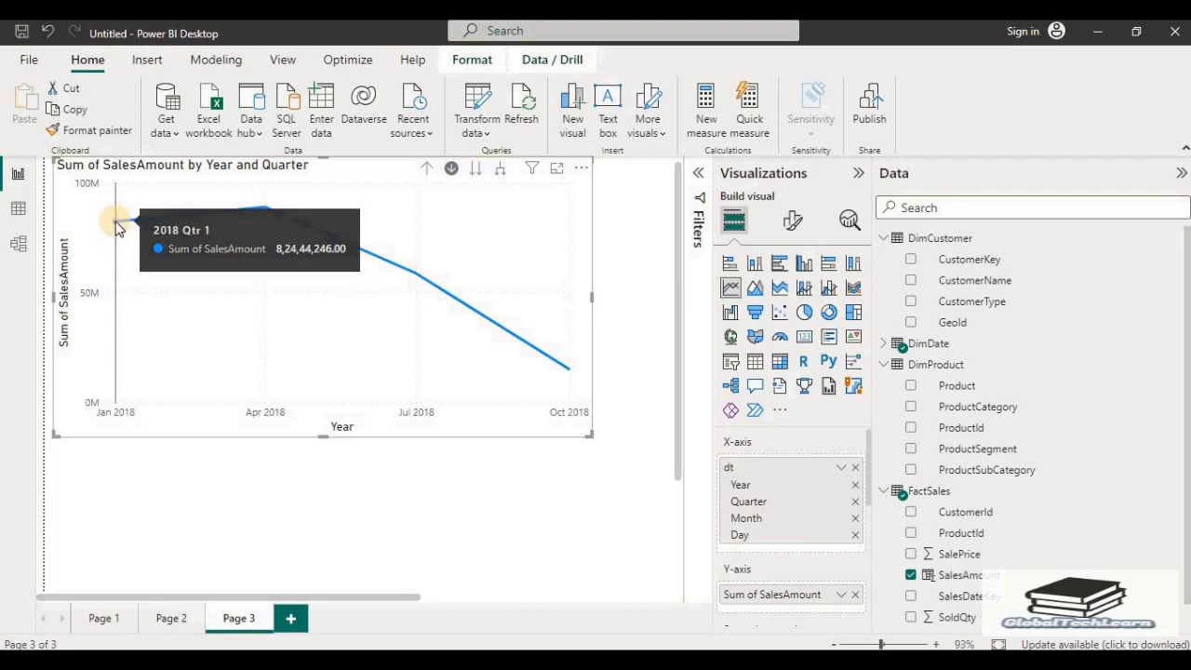
left_click(116, 226)
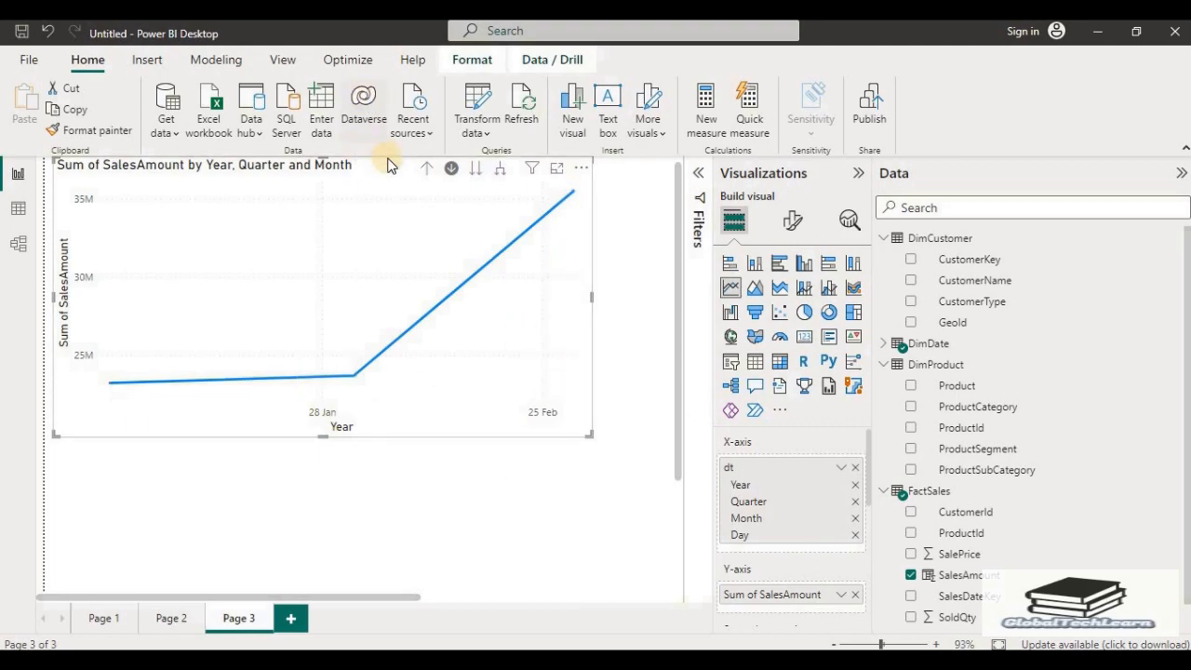
left_click(426, 171)
left_click(426, 171)
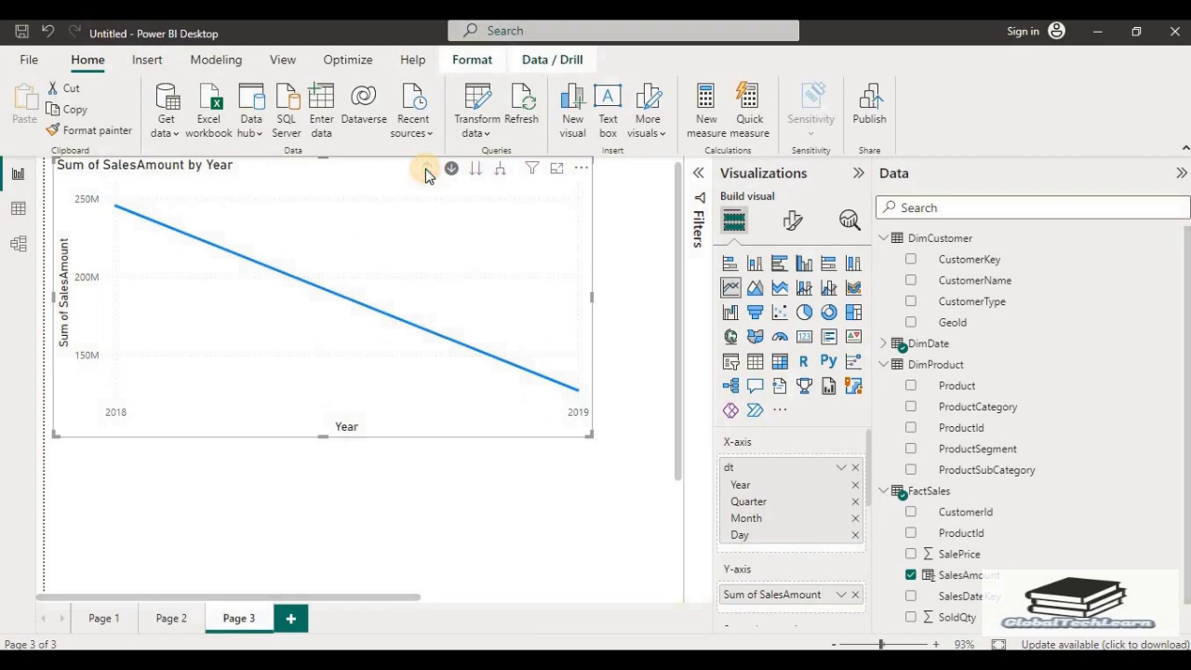
Step: Examine the levels of DimDate's Date Hierarchy and the rows of the DimCustomer table
left_click(905, 344)
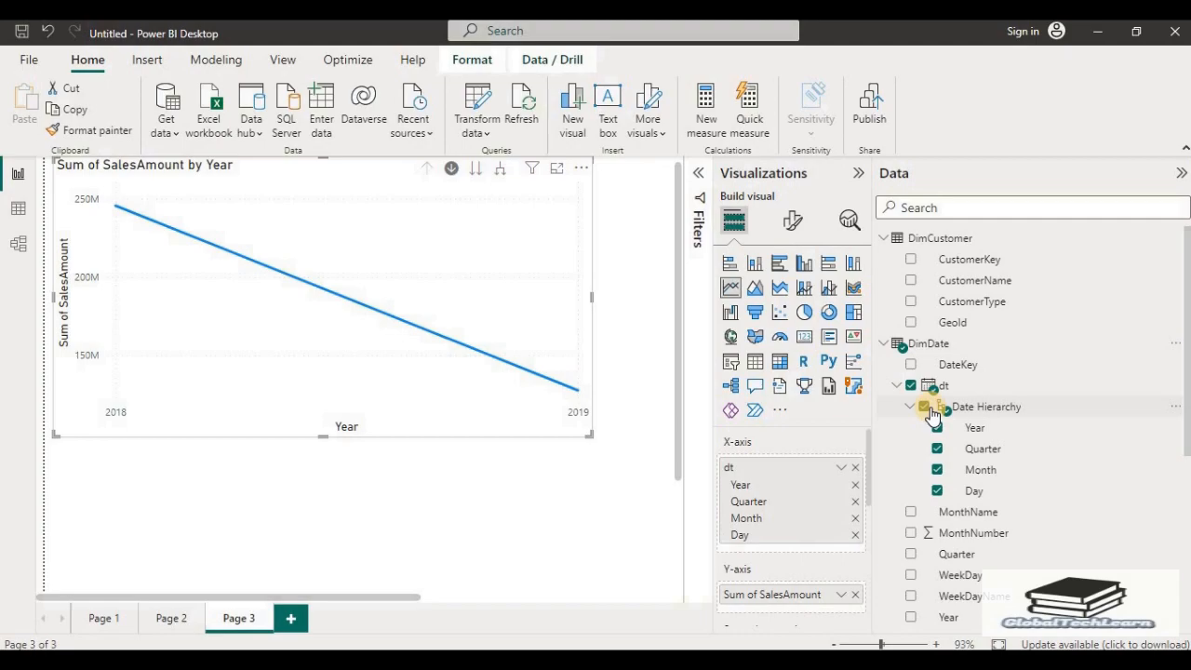
left_click(881, 344)
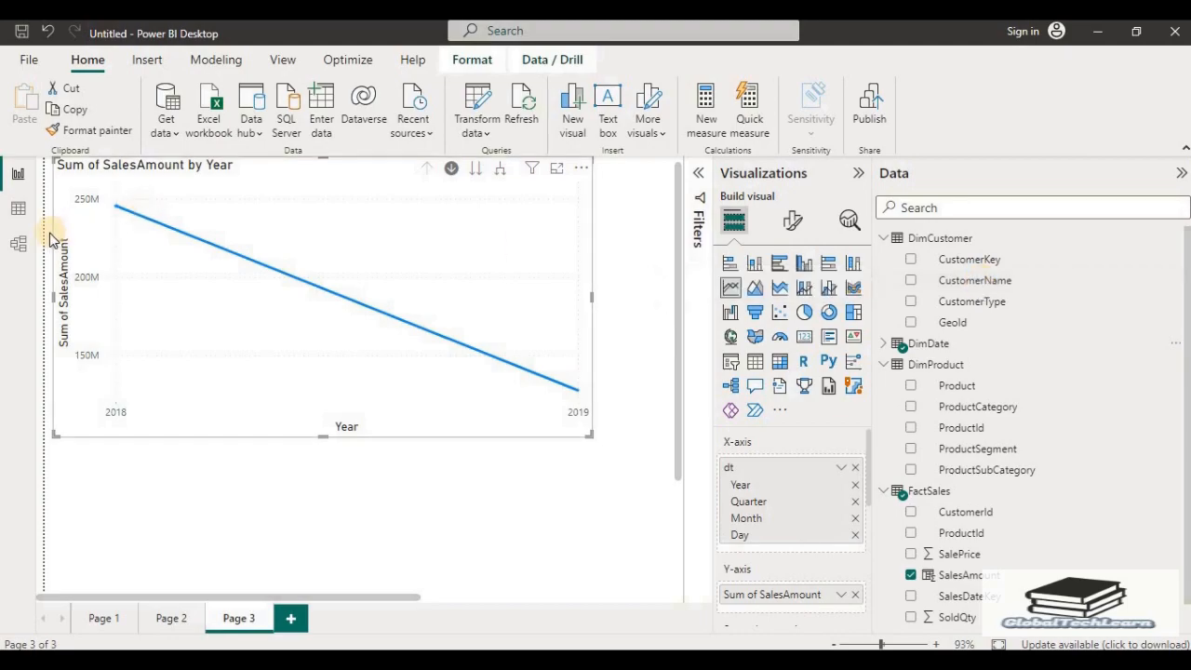
left_click(19, 212)
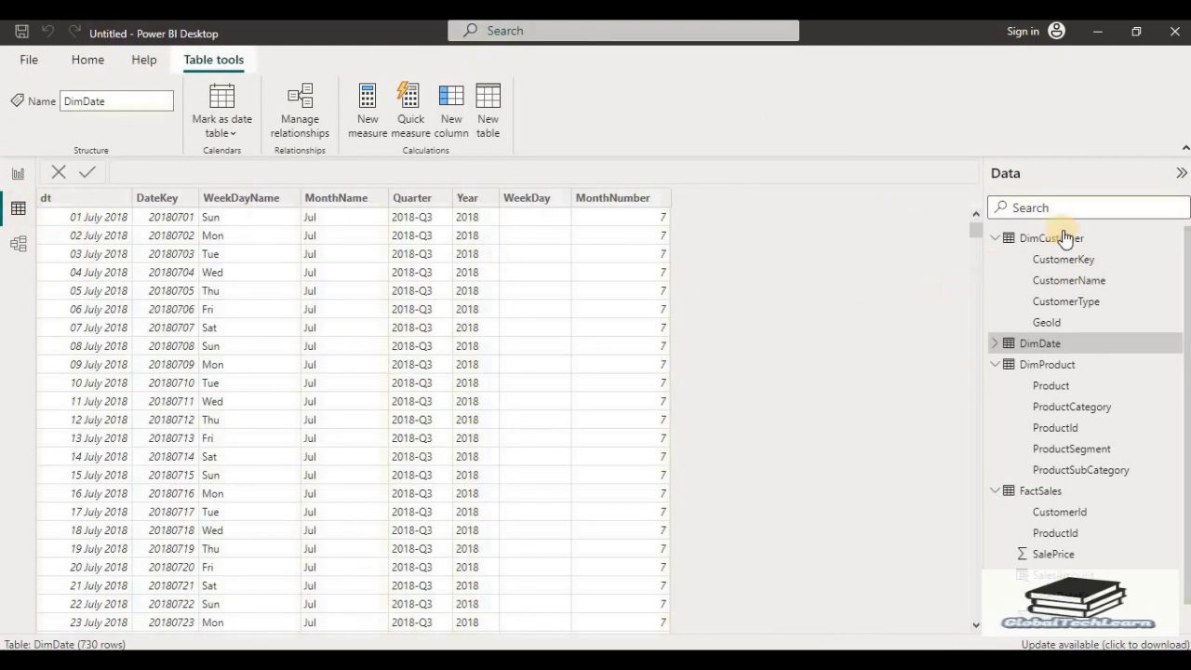
left_click(1062, 240)
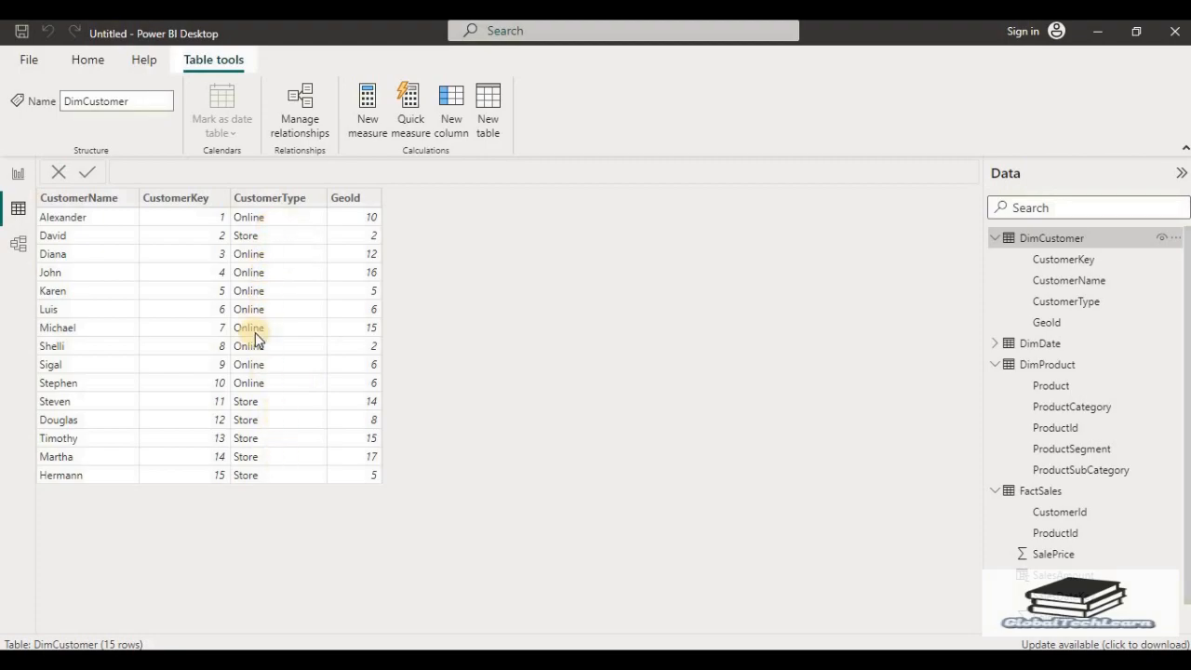
Step: Add a new report page and insert an enlarged clustered column chart on it
left_click(17, 174)
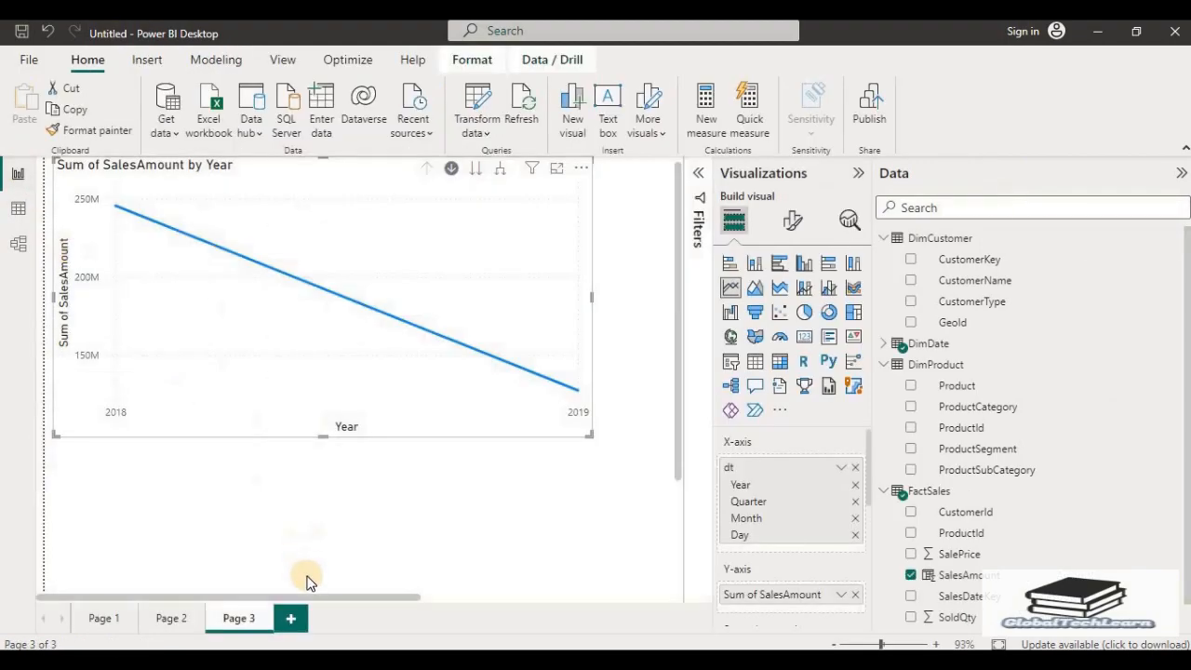
left_click(302, 617)
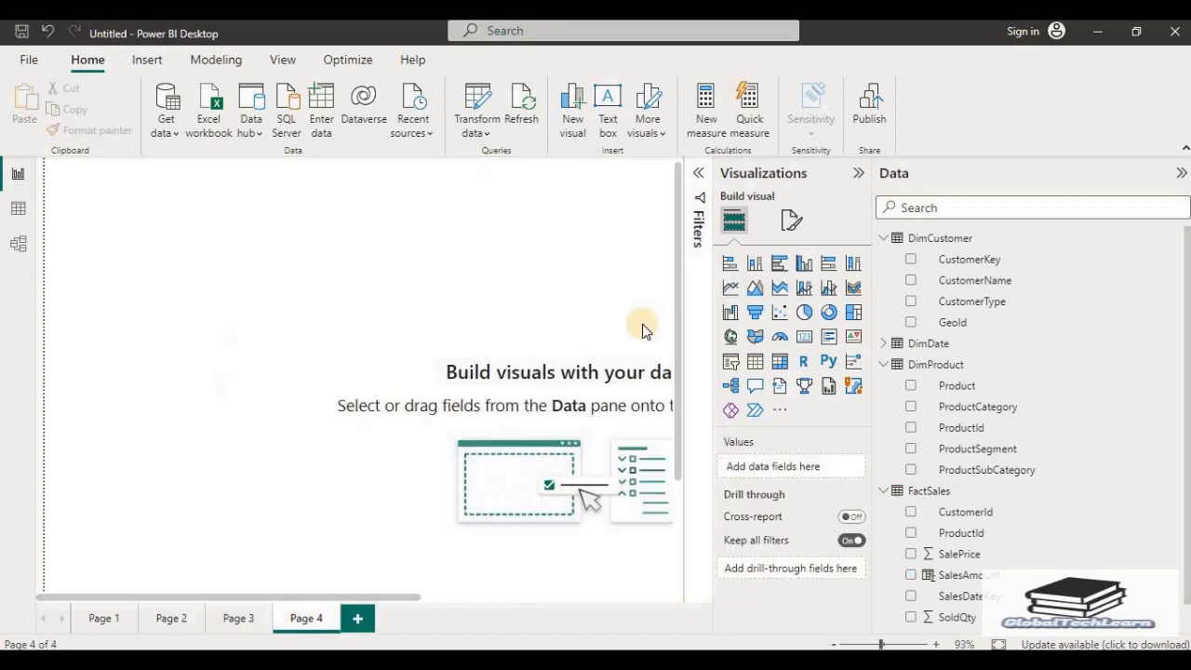
left_click(804, 265)
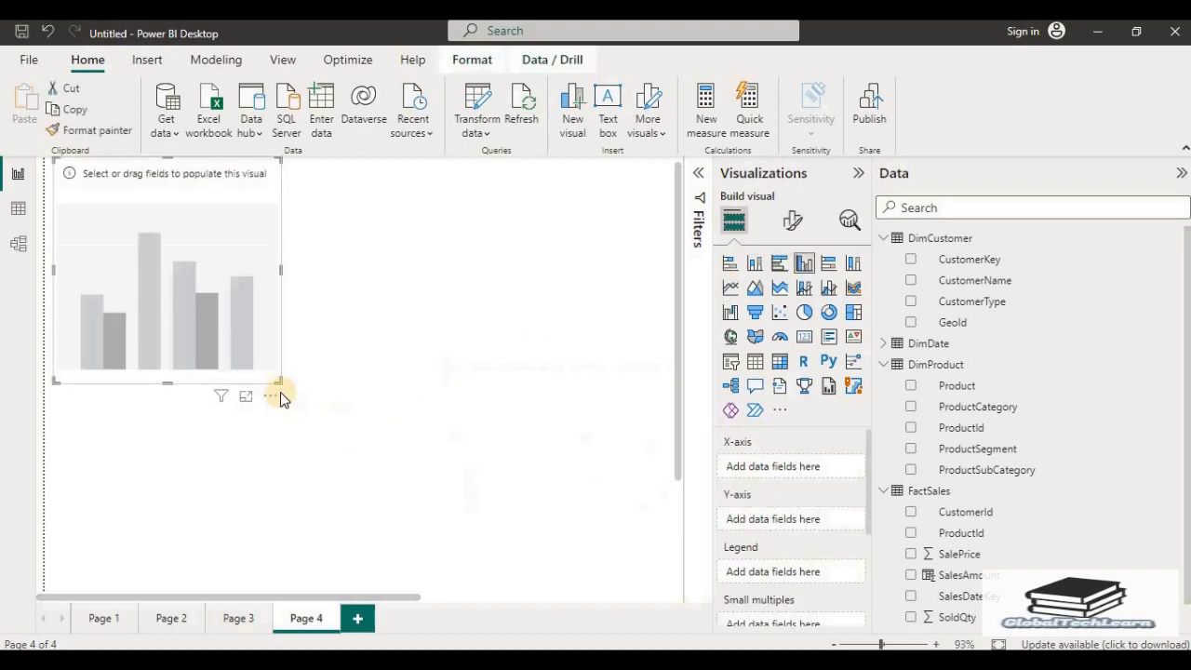
left_click_drag(279, 380, 606, 448)
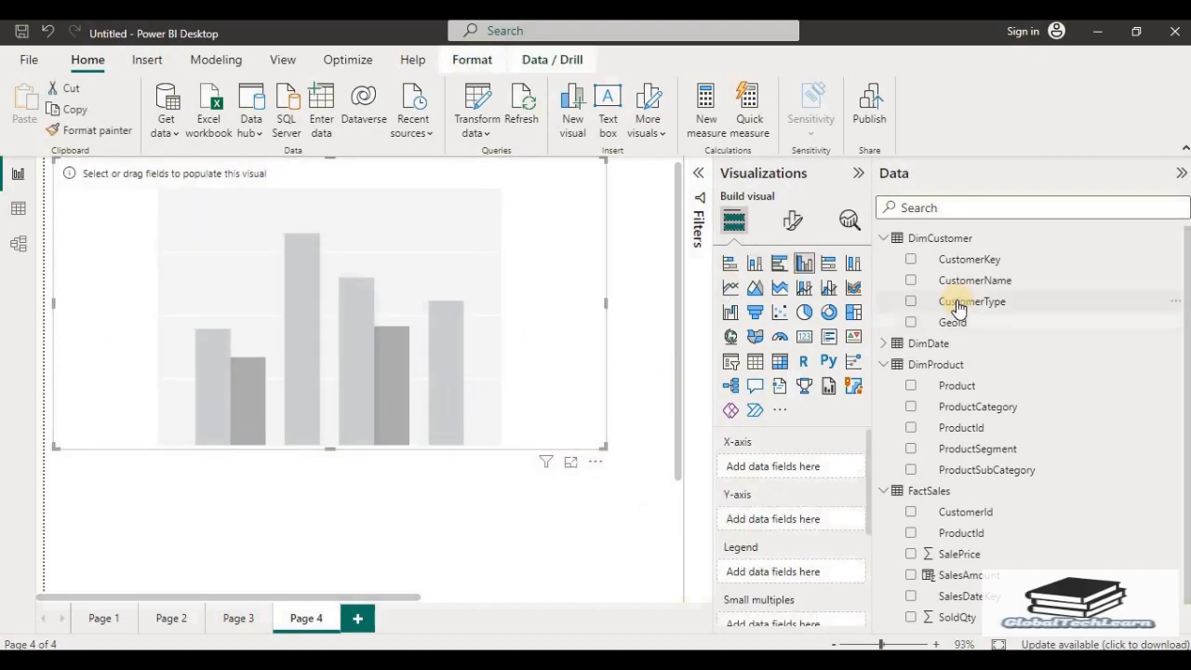
Step: Put DimCustomer's CustomerType on the column chart's X-axis and FactSales' SalesAmount on its Y-axis, and compare the bars' values
left_click_drag(958, 305, 772, 467)
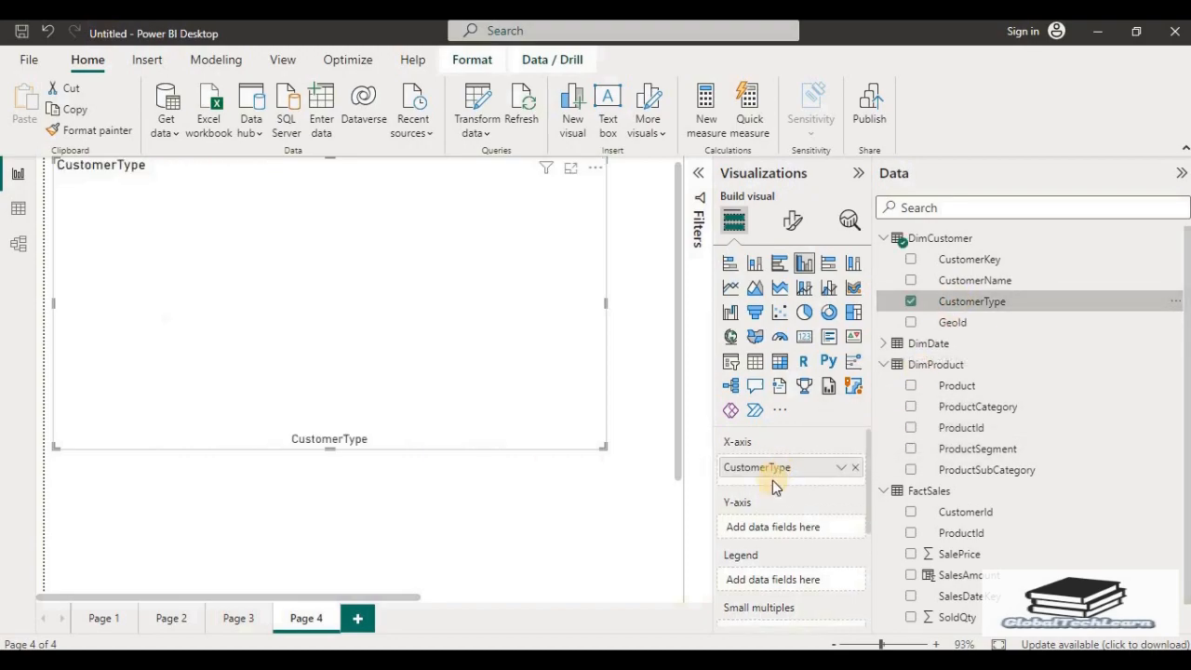
scroll(986, 549, "down", 1)
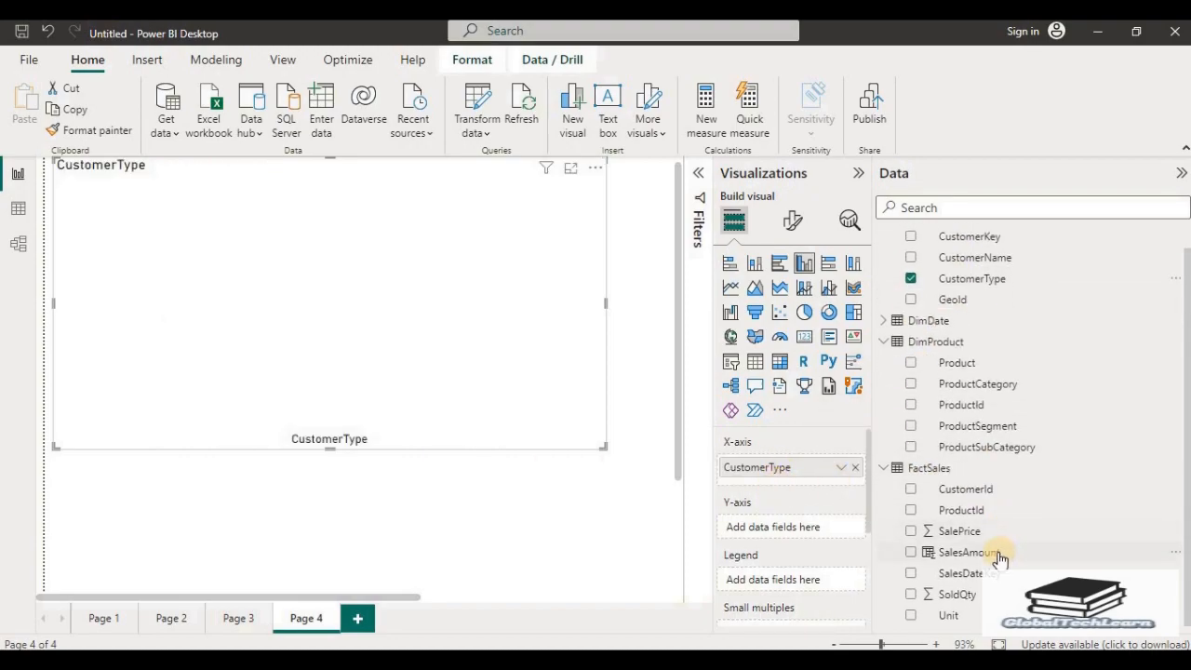
left_click_drag(972, 552, 779, 526)
mouse_move(296, 350)
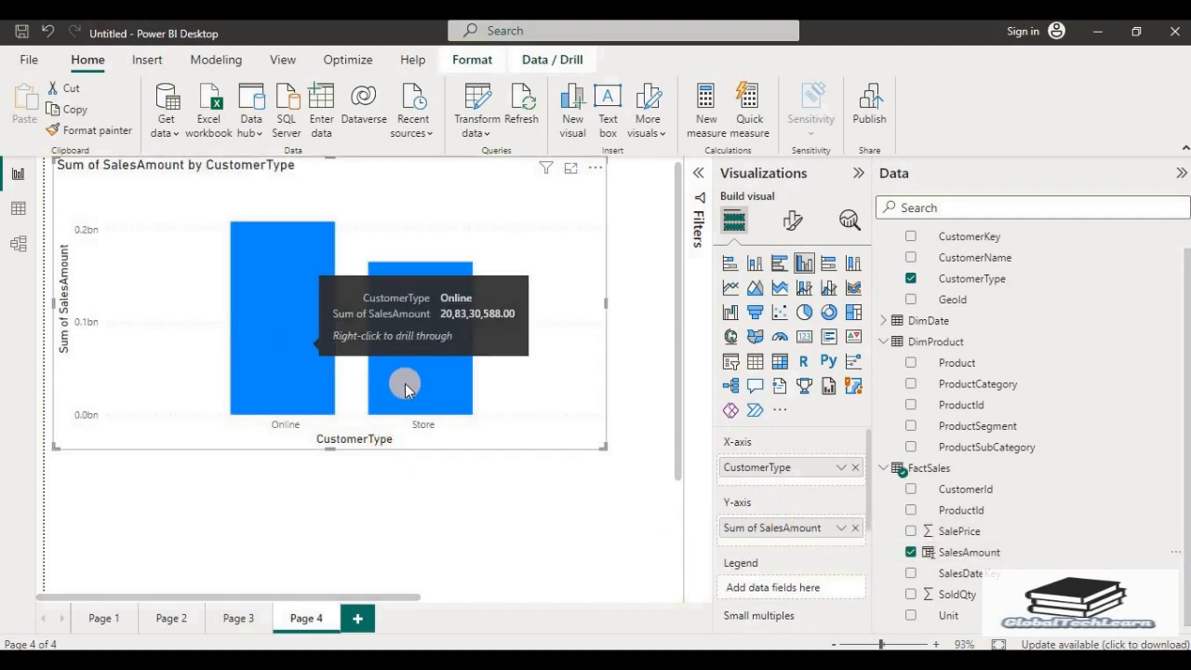
mouse_move(426, 391)
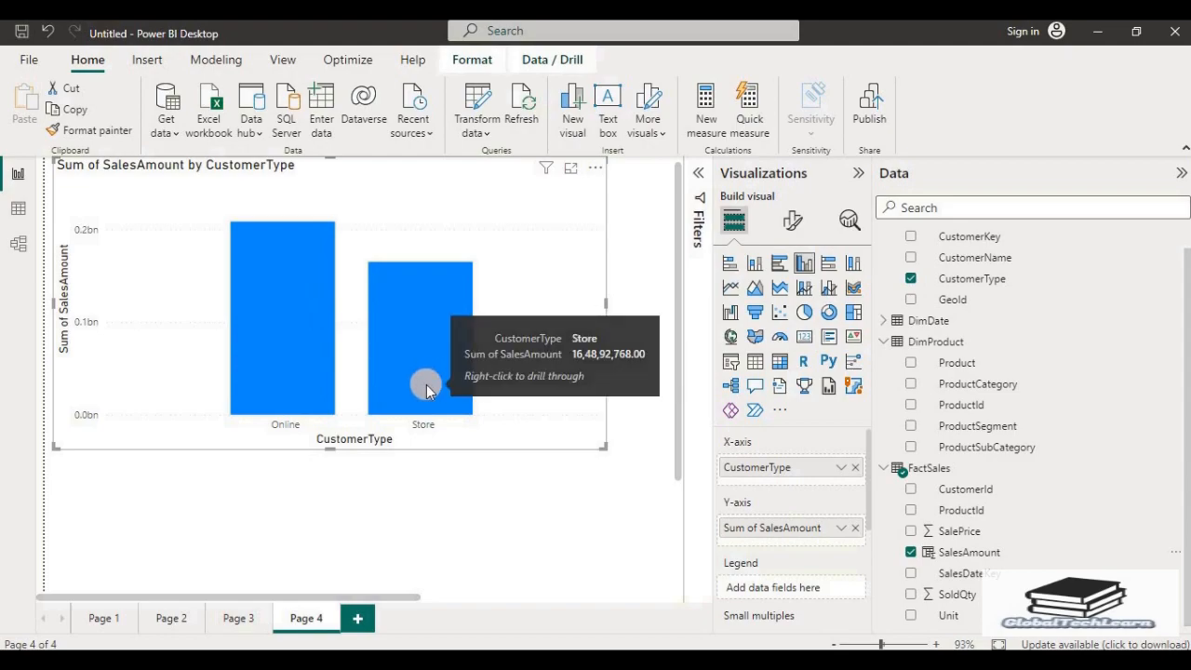
mouse_move(284, 409)
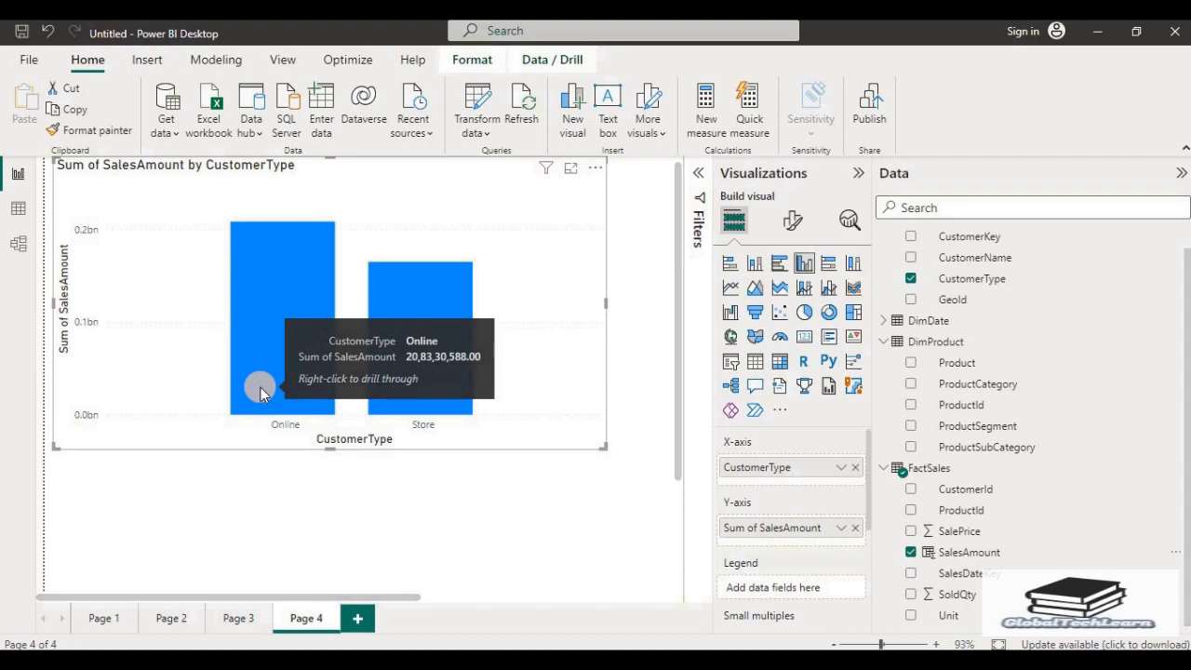
mouse_move(413, 303)
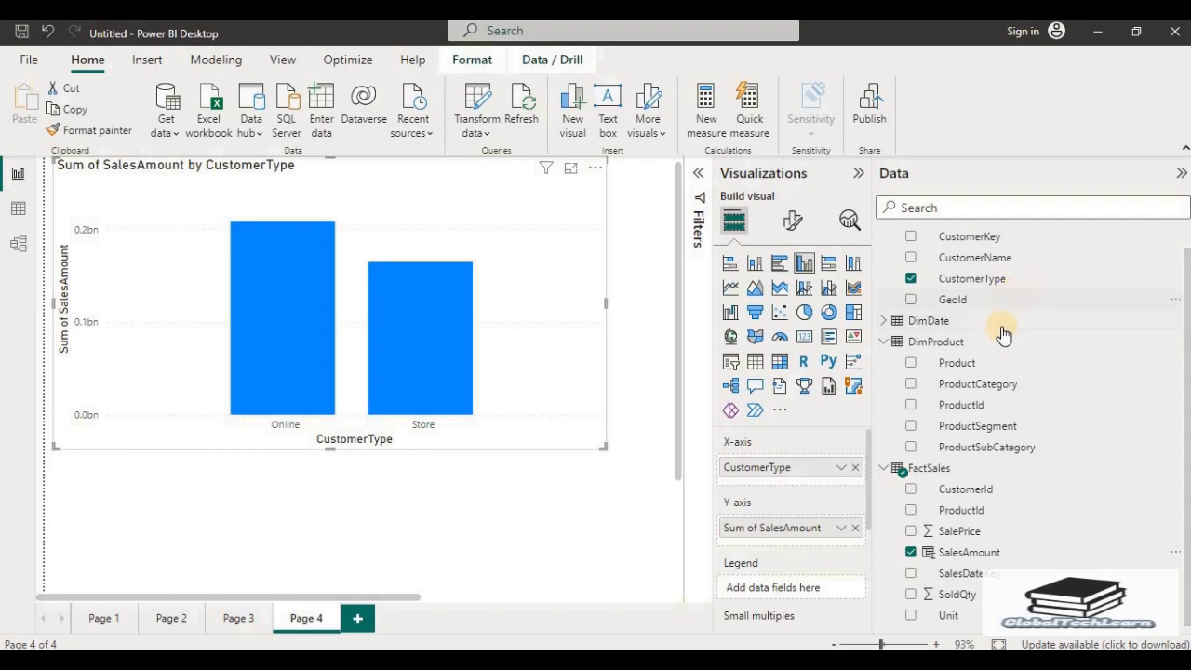
Step: Create a hierarchy from DimCustomer's CustomerType field in the model view
scroll(1000, 321, "up", 1)
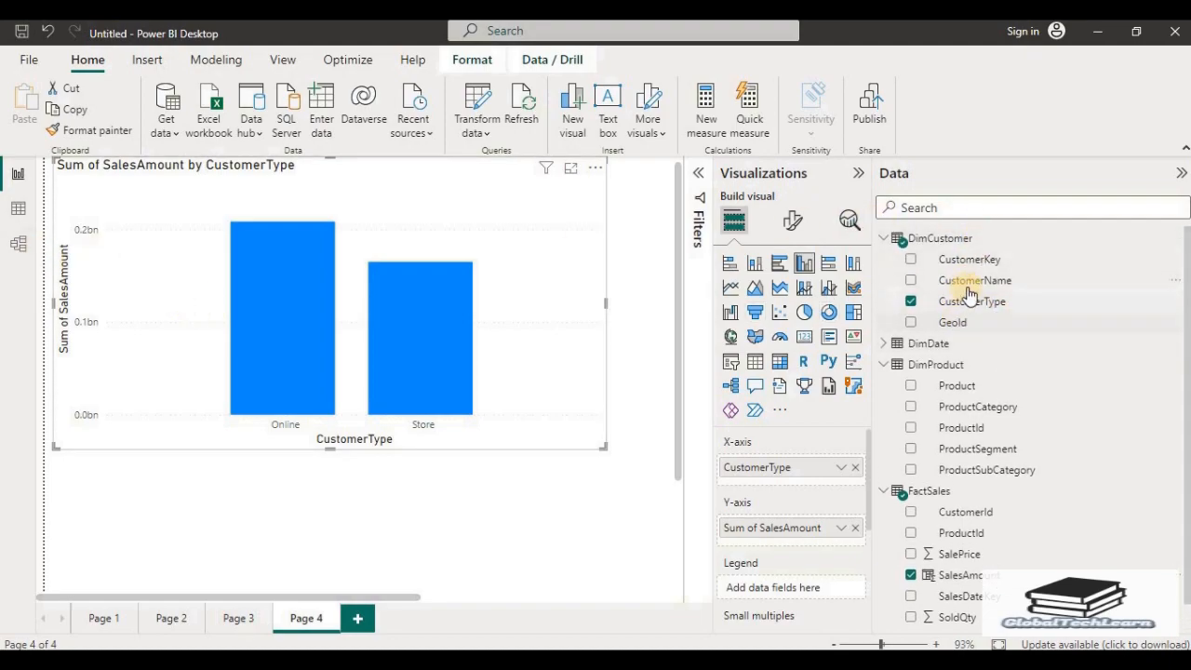
right_click(964, 299)
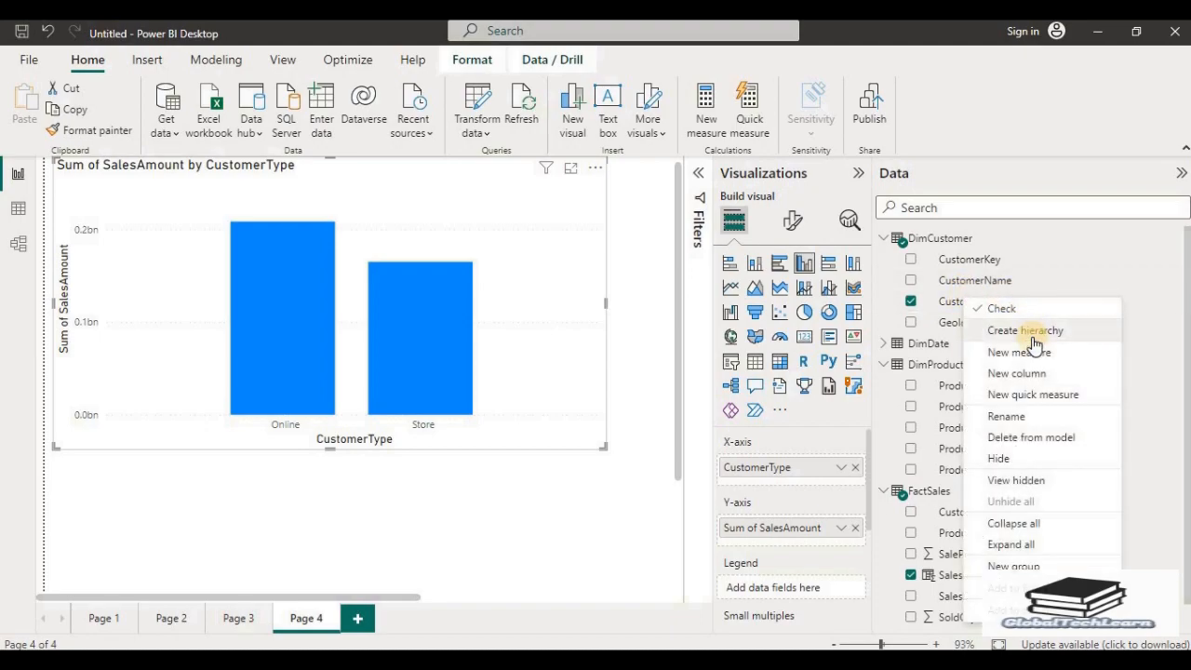
left_click(19, 248)
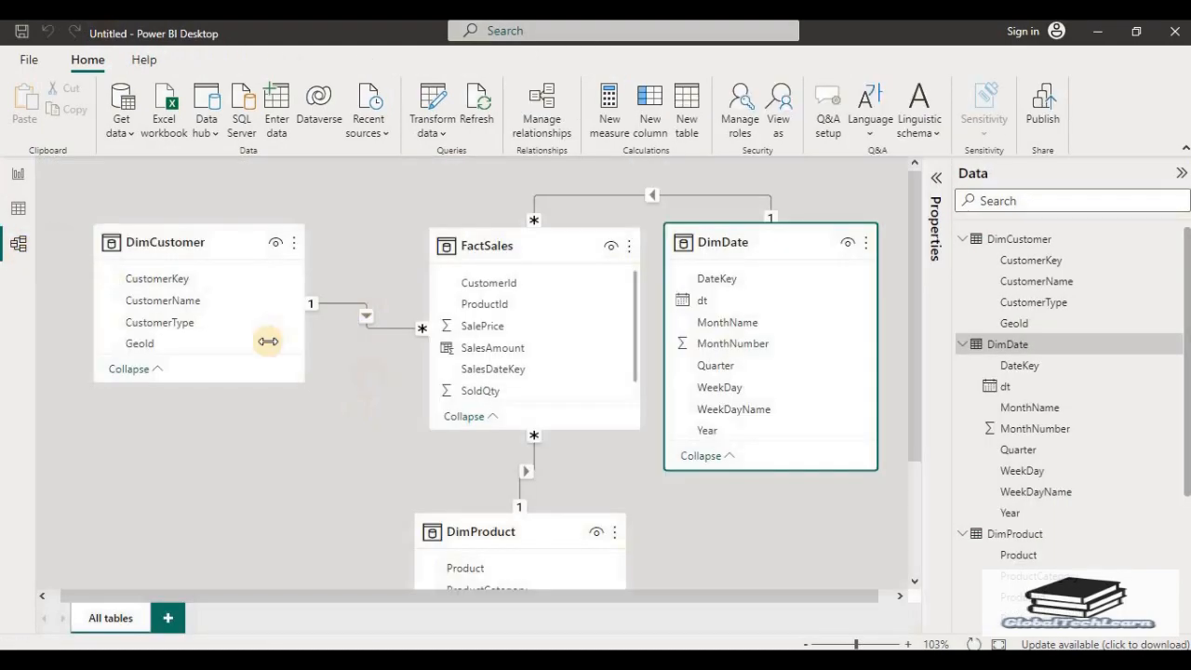
right_click(166, 325)
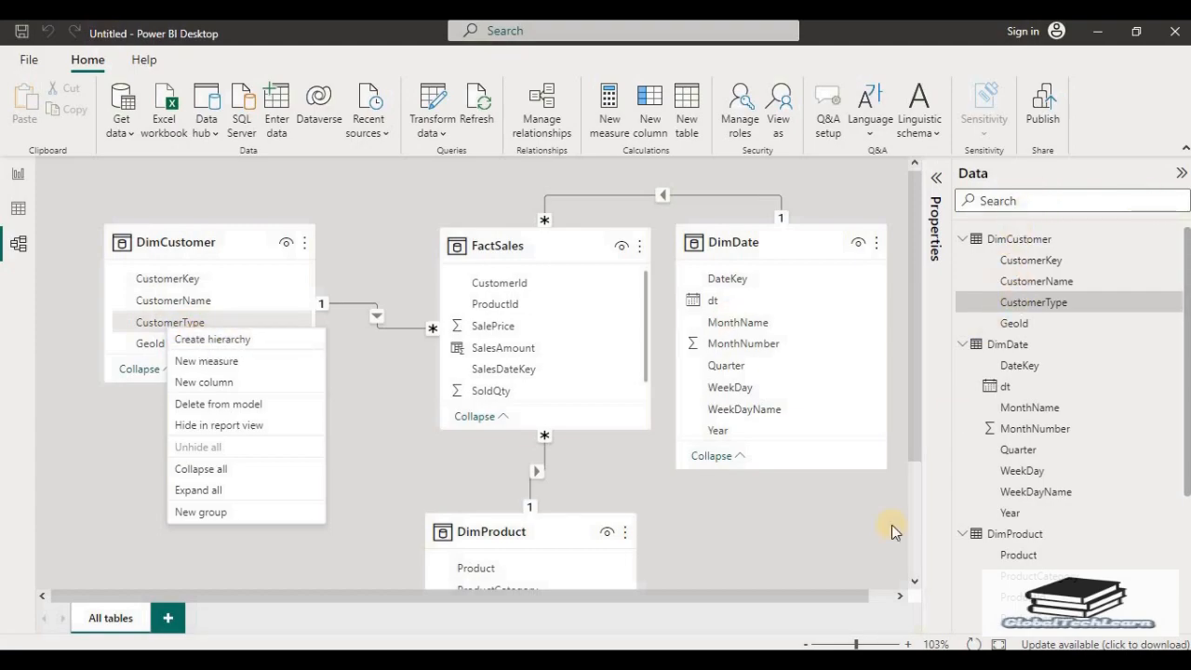
left_click(846, 544)
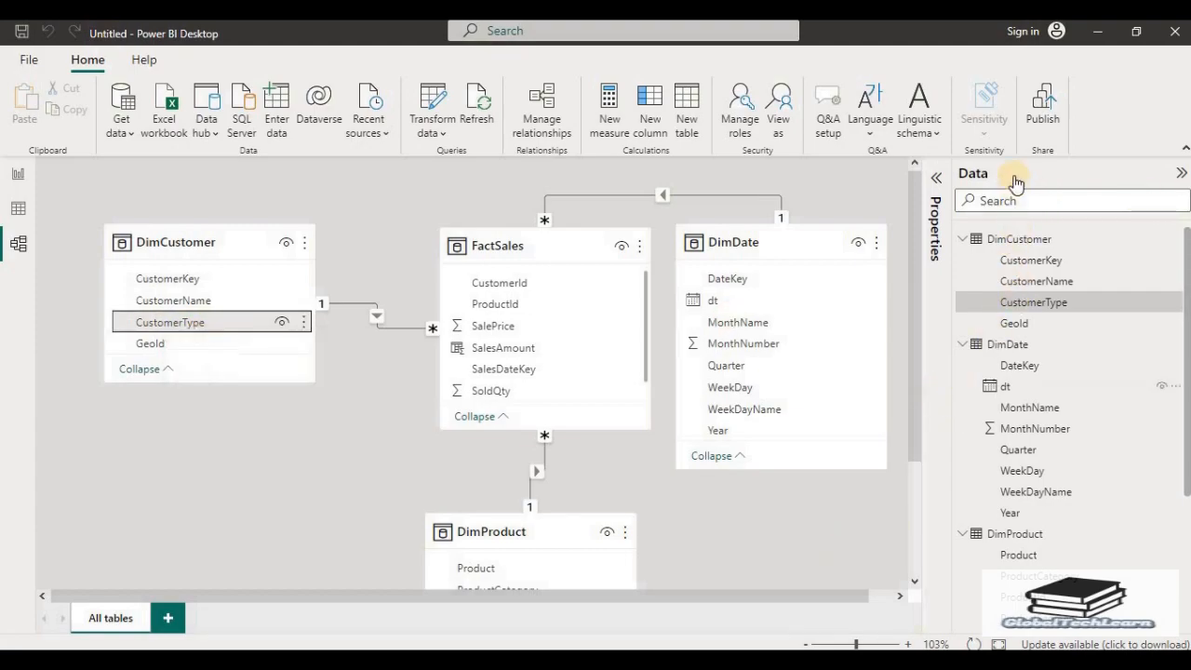
left_click(1057, 307)
right_click(1059, 312)
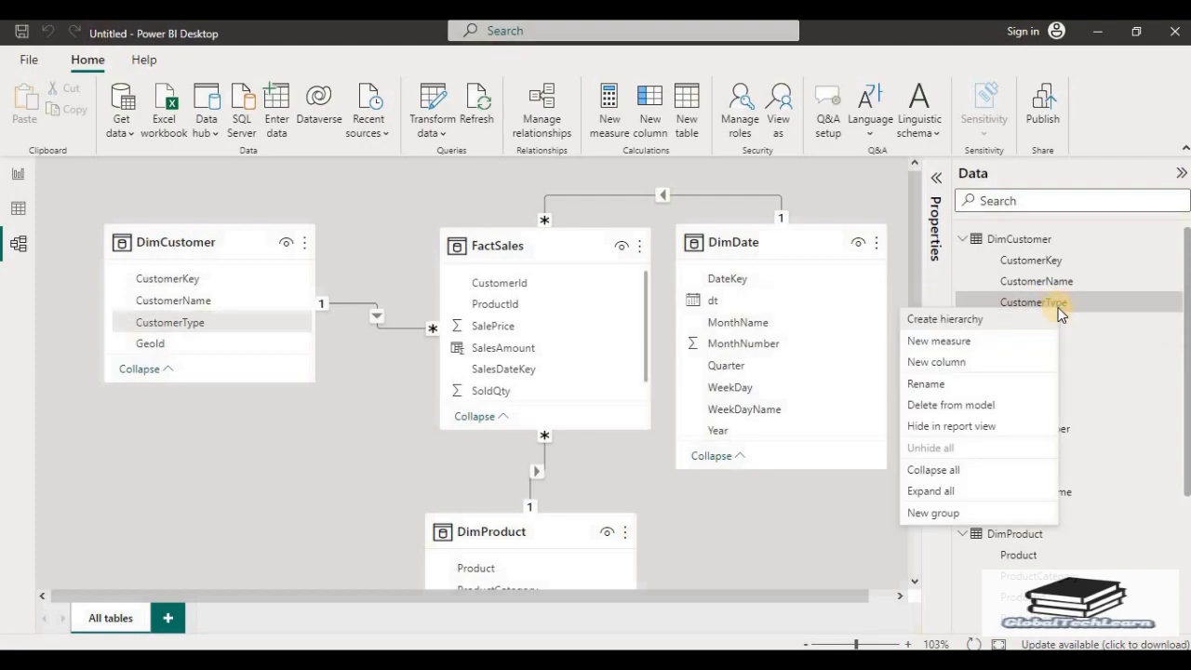
left_click(968, 321)
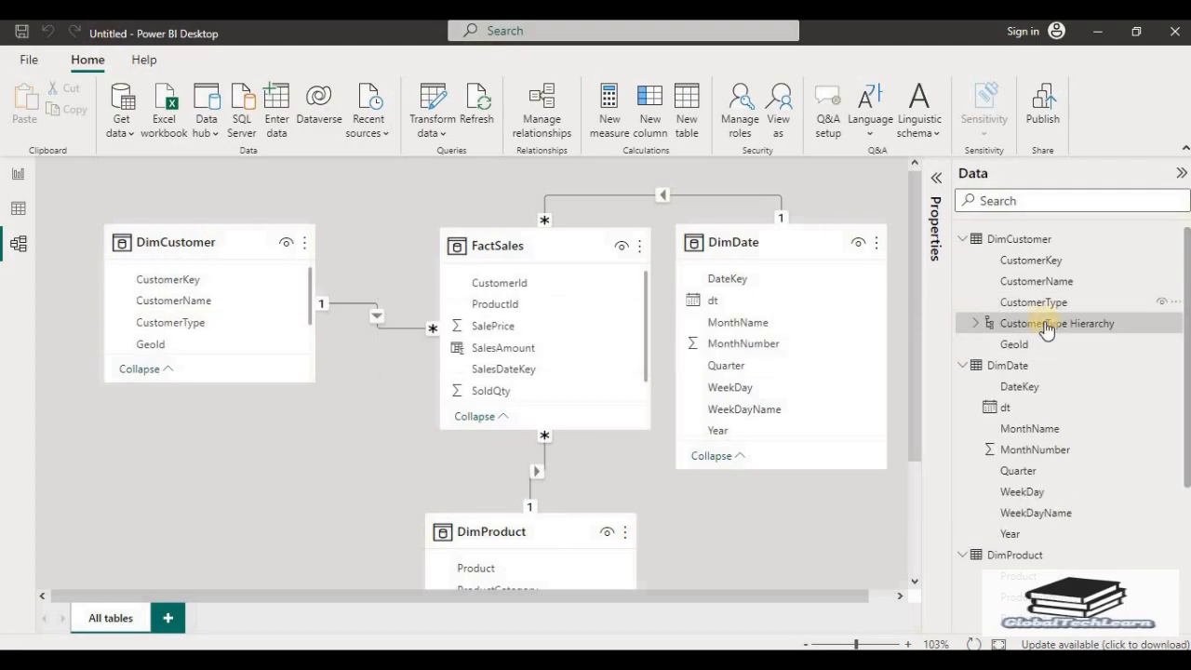
Step: Rename the CustomerType Hierarchy in DimCustomer to Customer
left_click(975, 323)
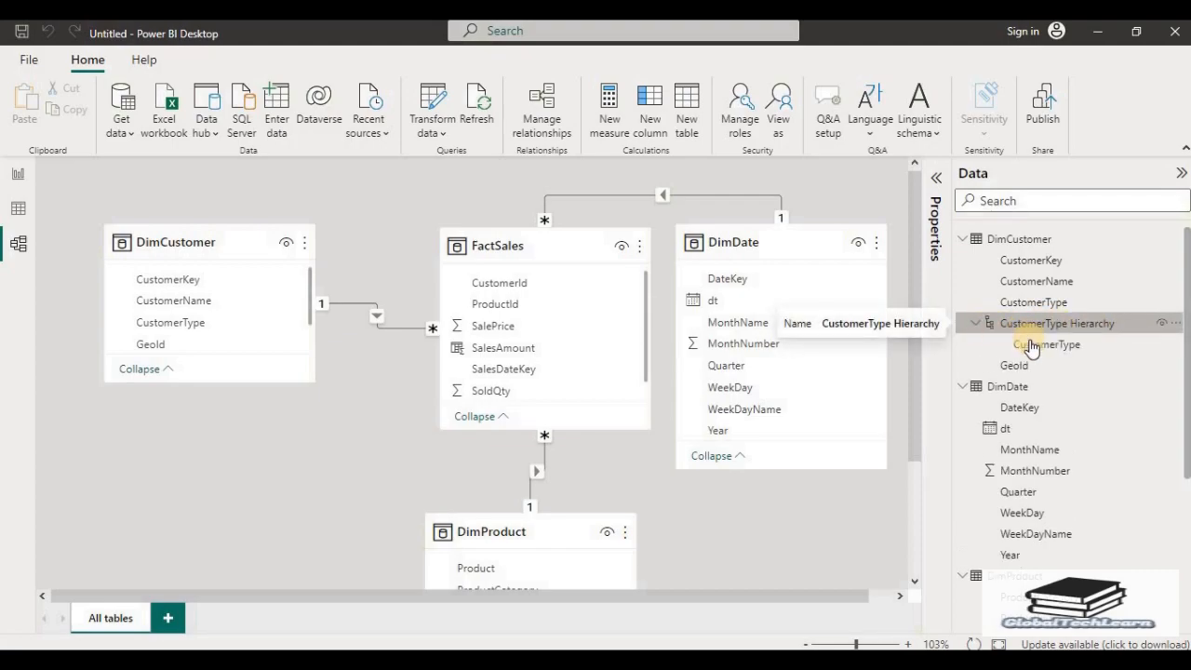
right_click(1014, 323)
left_click(1032, 377)
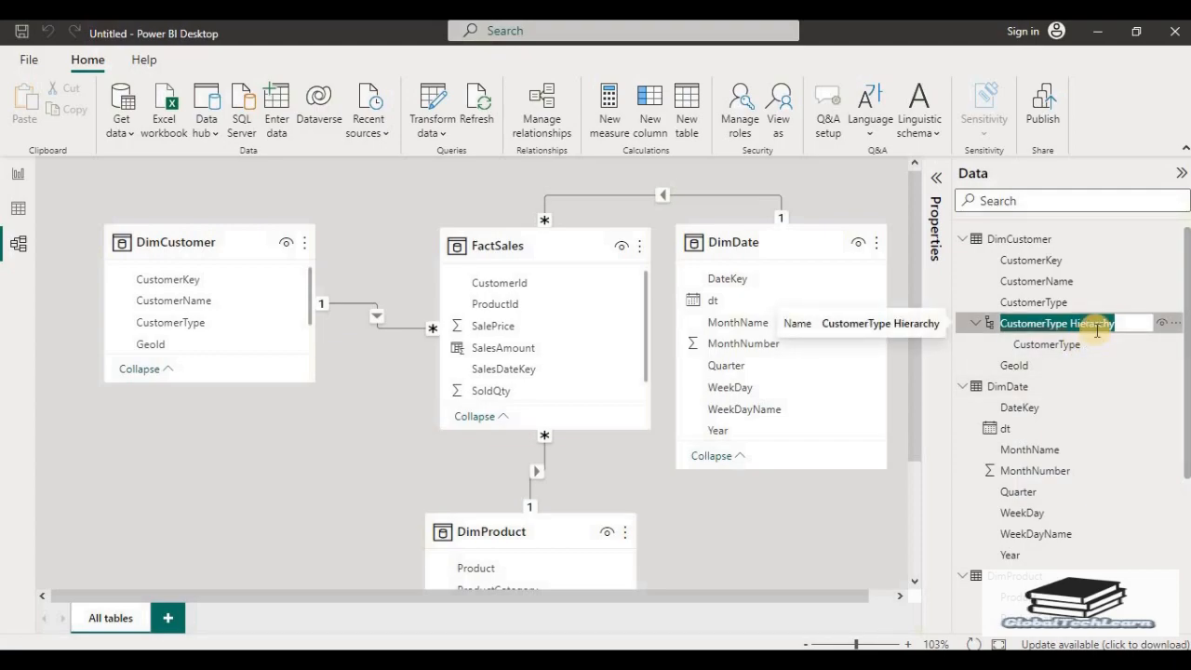
type("Customer")
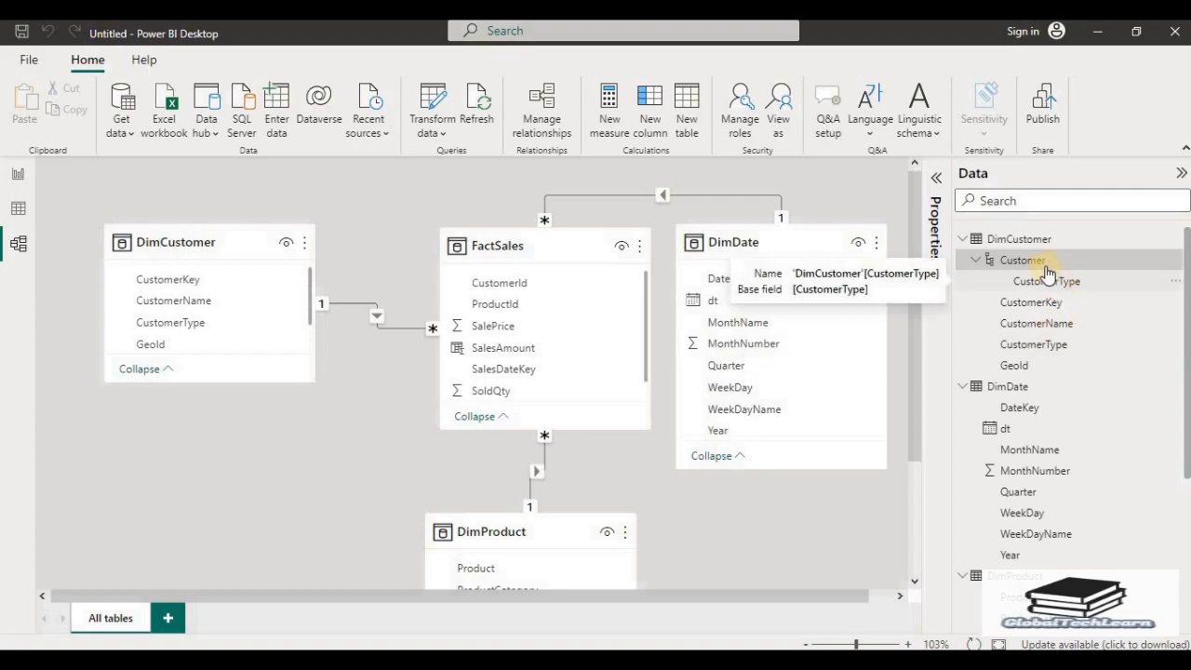
Step: Add DimCustomer's CustomerName field to the Customer hierarchy as the level below CustomerType
right_click(1028, 324)
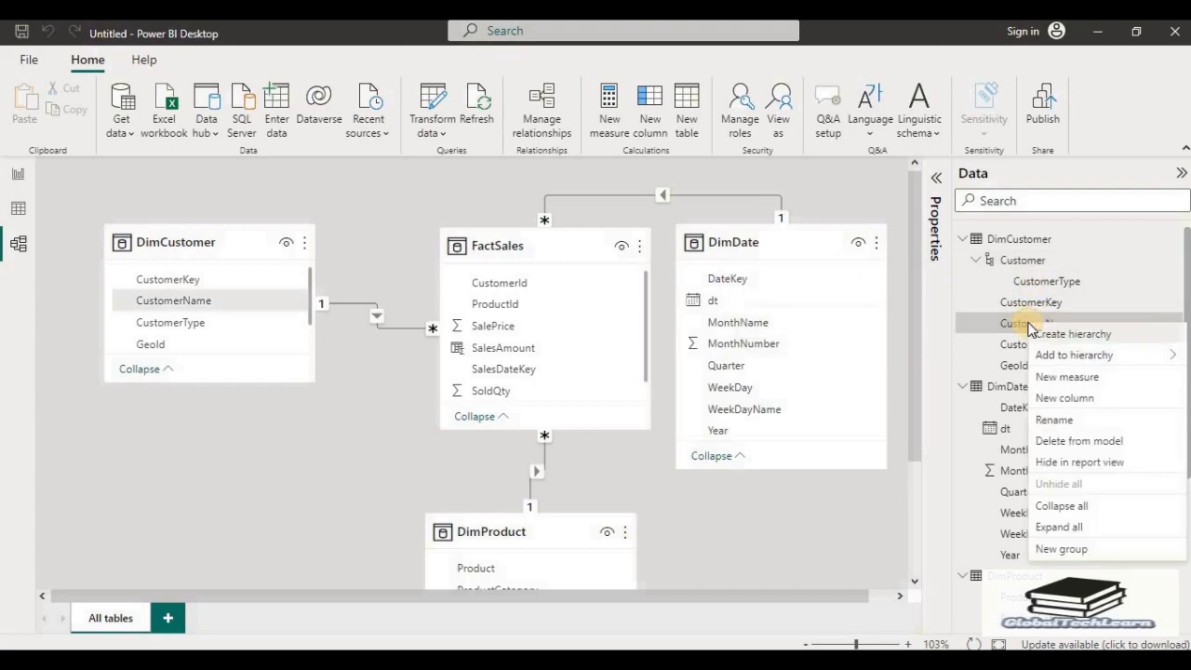
mouse_move(1057, 363)
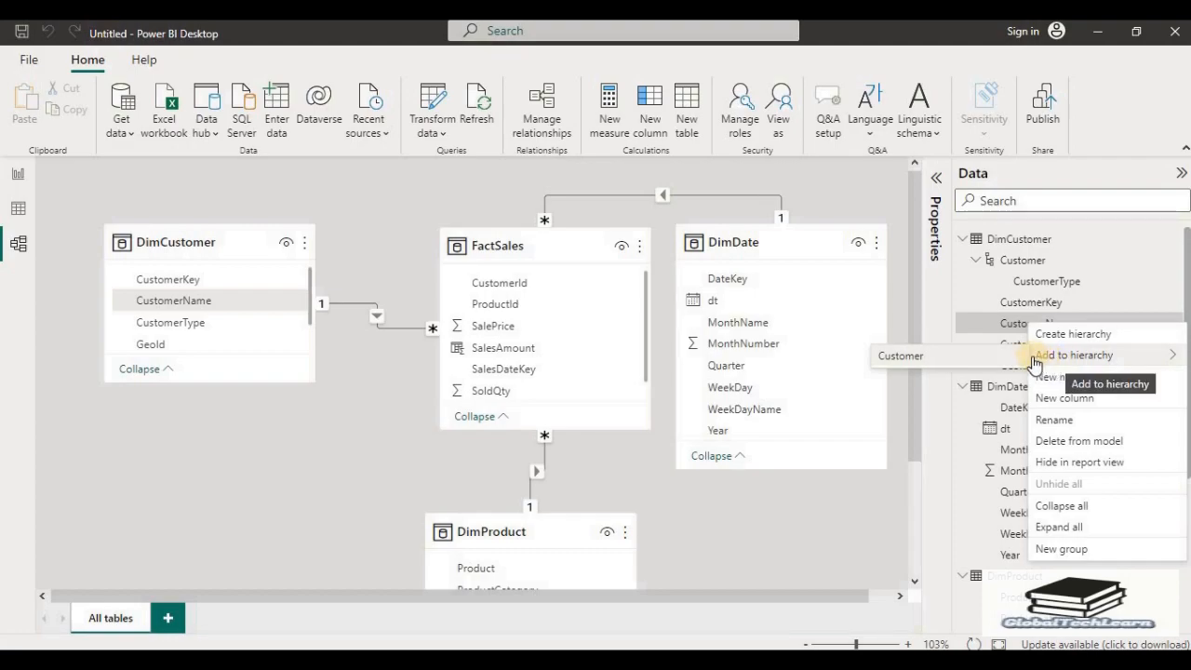
left_click(927, 361)
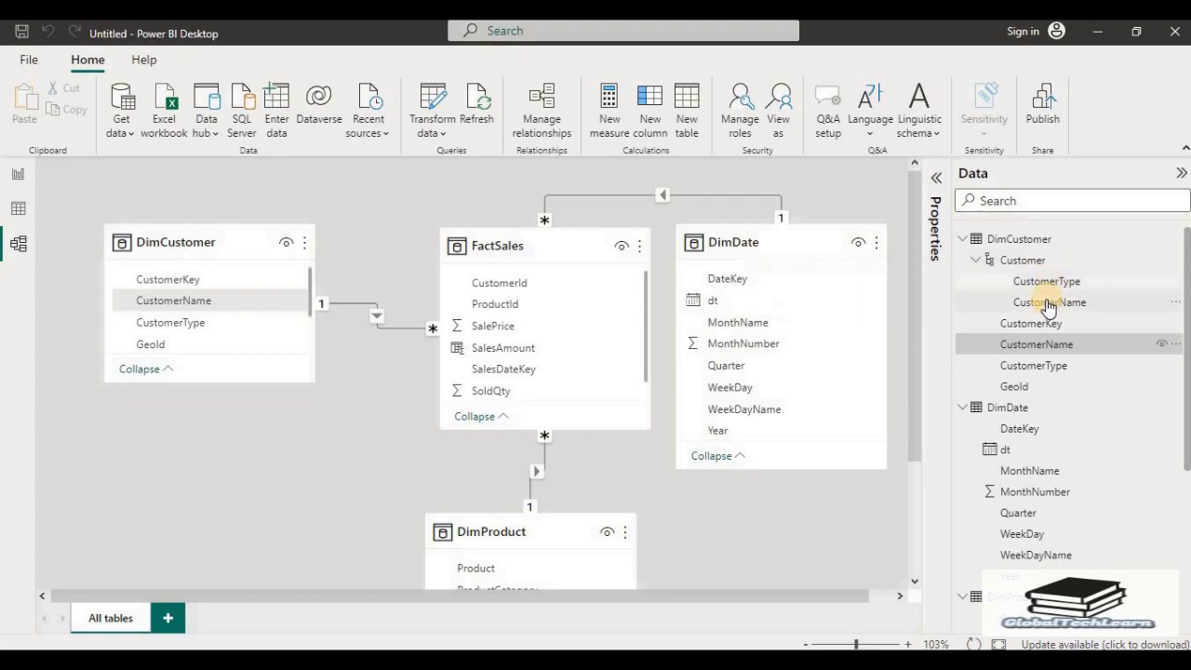
Step: Replace CustomerType on the report chart's X-axis with the Customer hierarchy and drill up to the CustomerType level
left_click(17, 180)
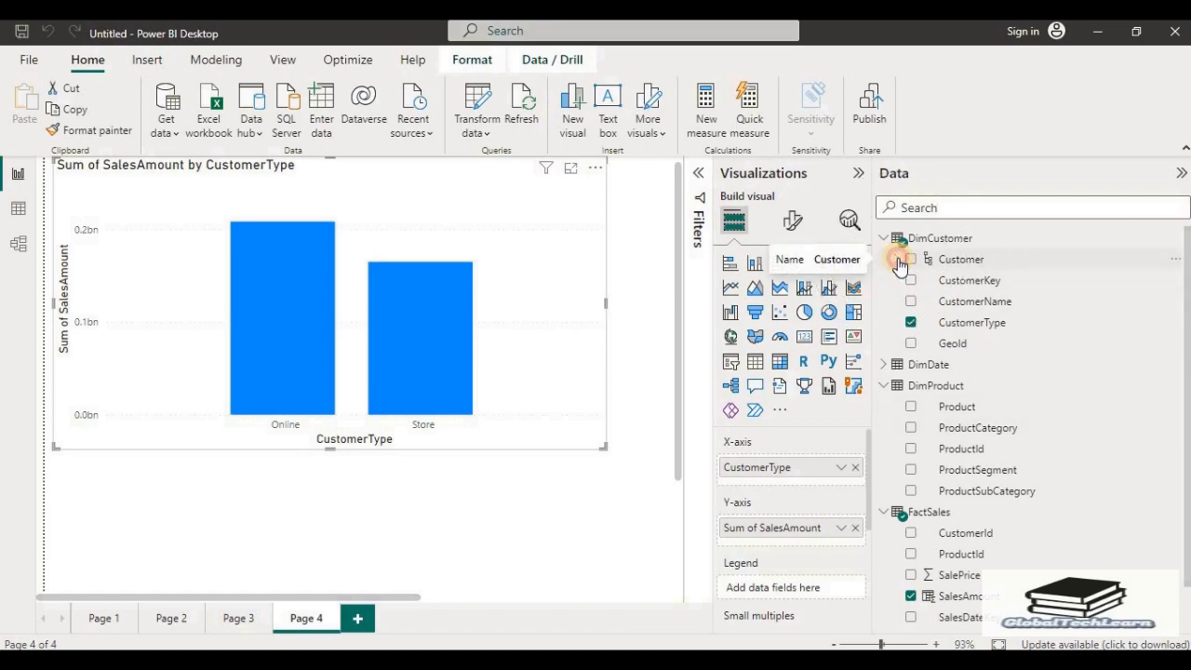
left_click(897, 260)
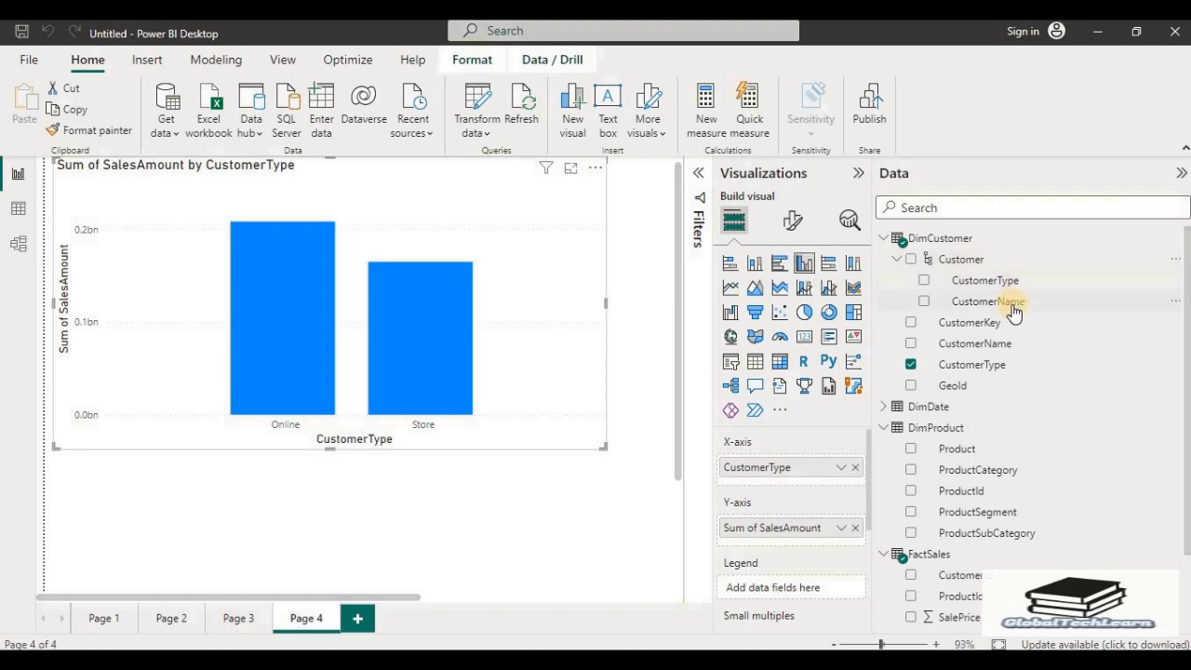
left_click(857, 469)
left_click_drag(954, 268, 787, 473)
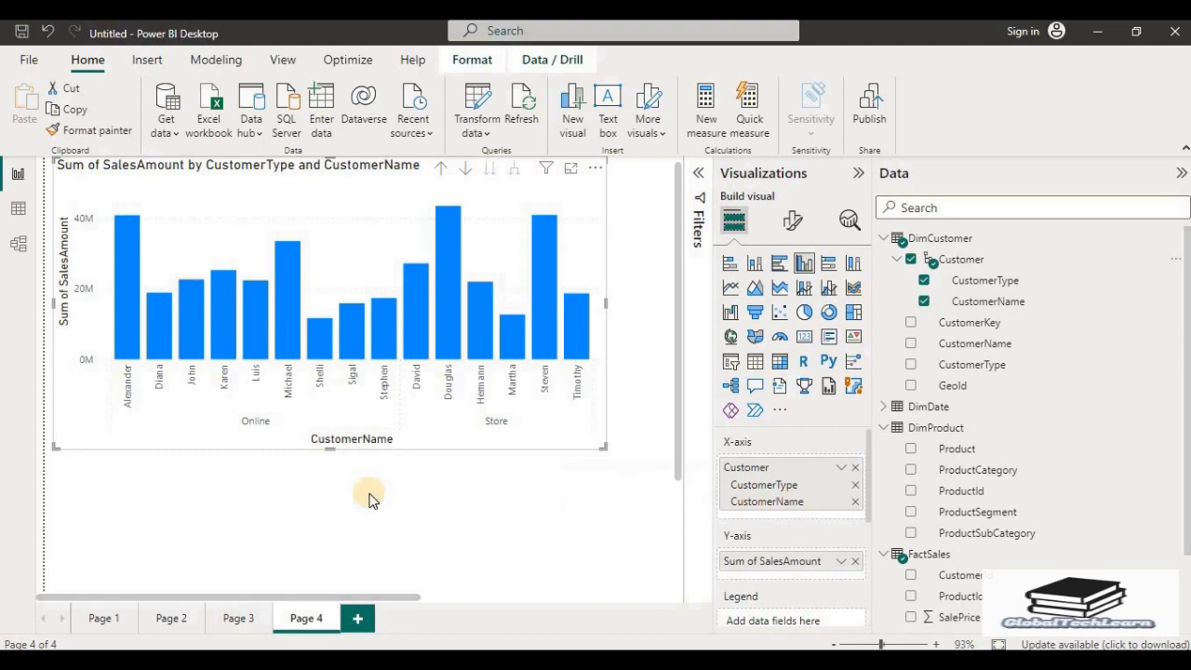
left_click(439, 171)
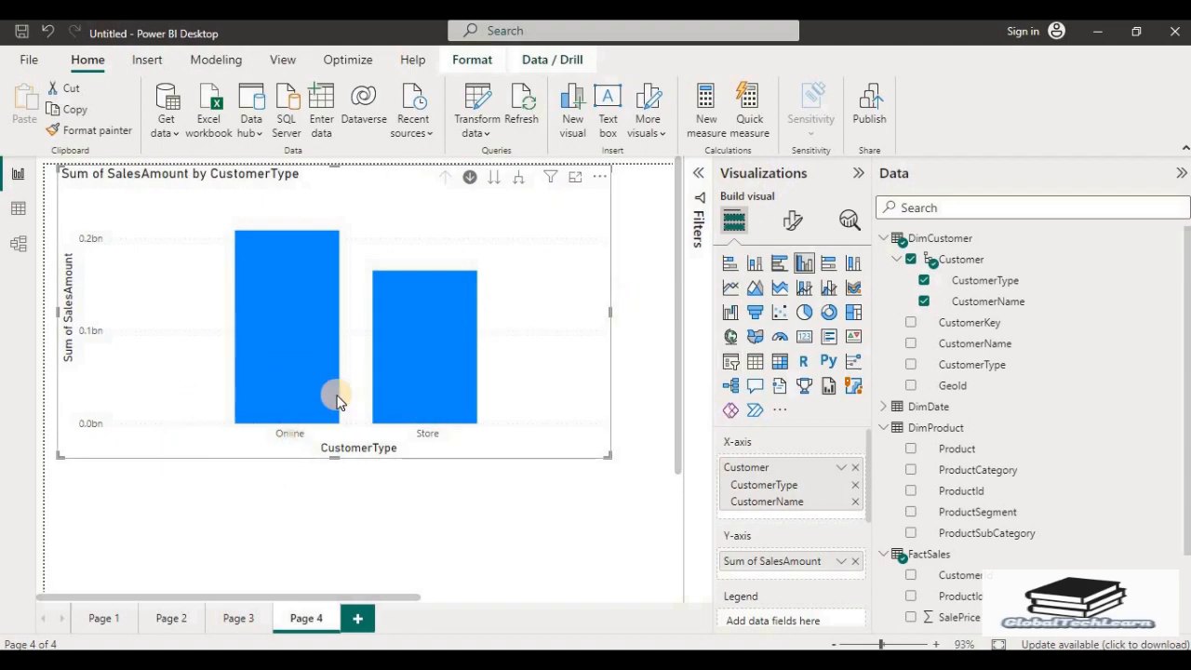
Step: Drill the sales chart from the Online and Store customer types down to the CustomerName level
mouse_move(276, 382)
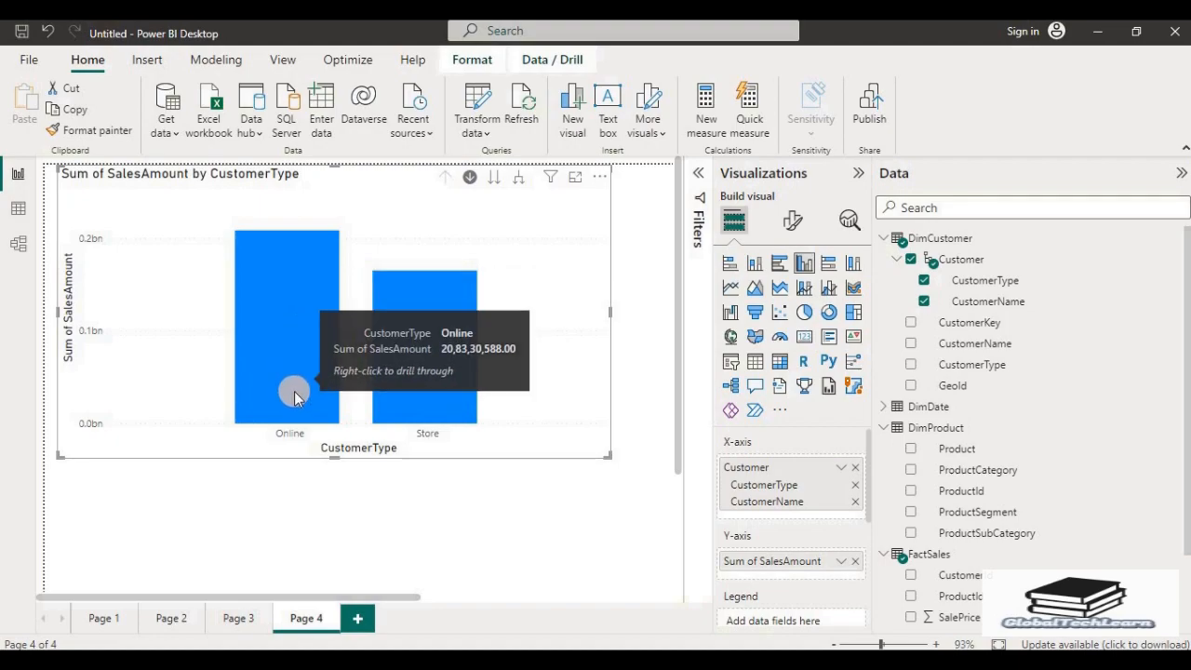
left_click(281, 350)
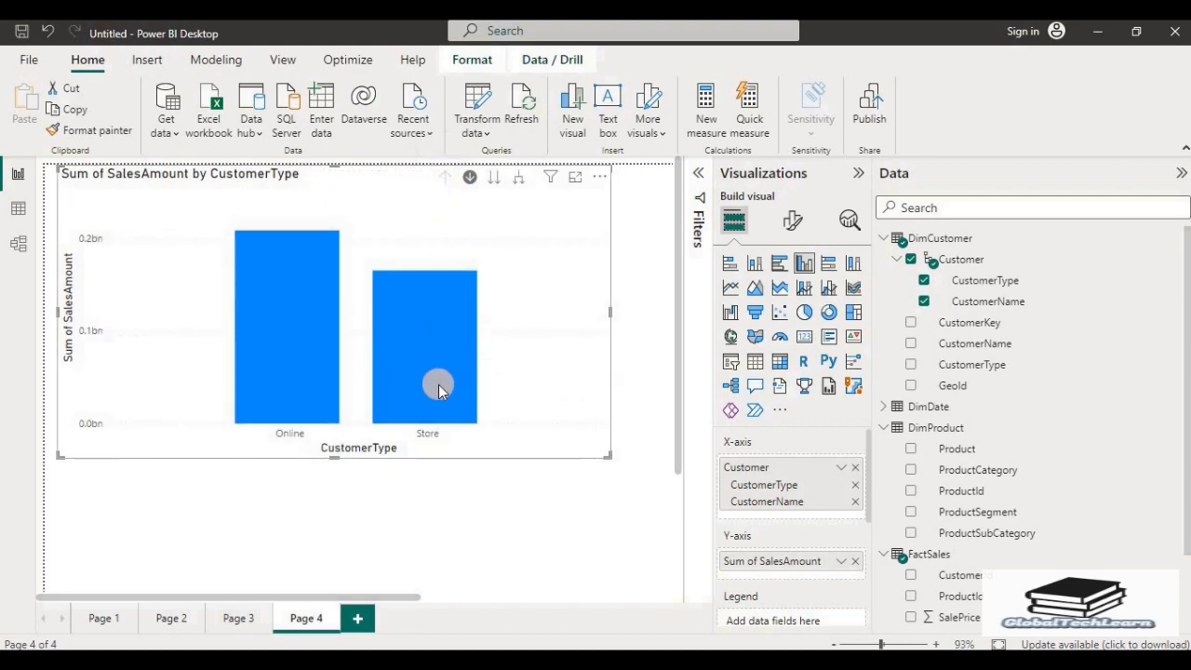
left_click(438, 388)
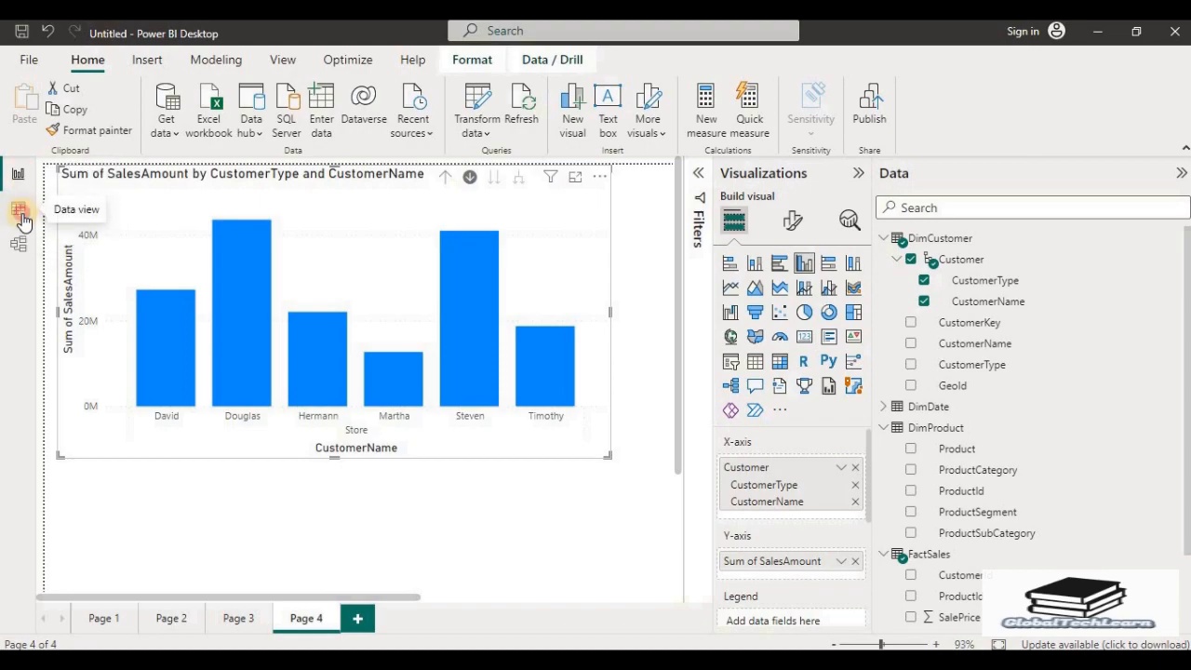
Step: Start a new group on DimProduct's ProductId field in the data view, named ProductGroup with group type List
left_click(19, 215)
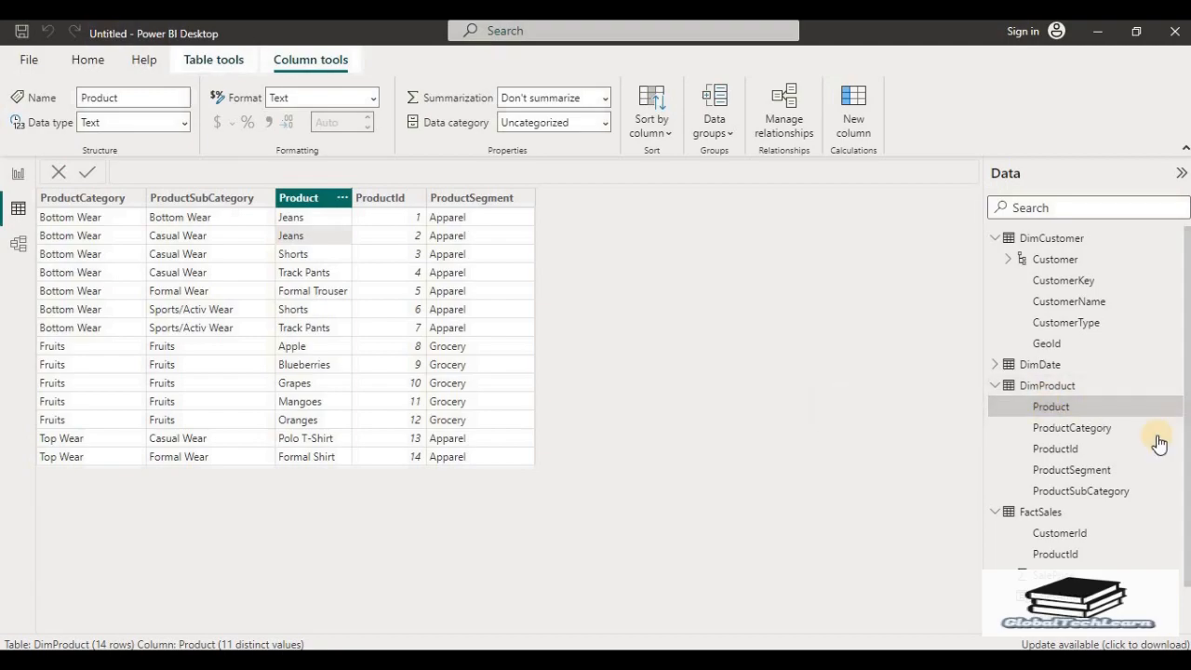
left_click(1059, 451)
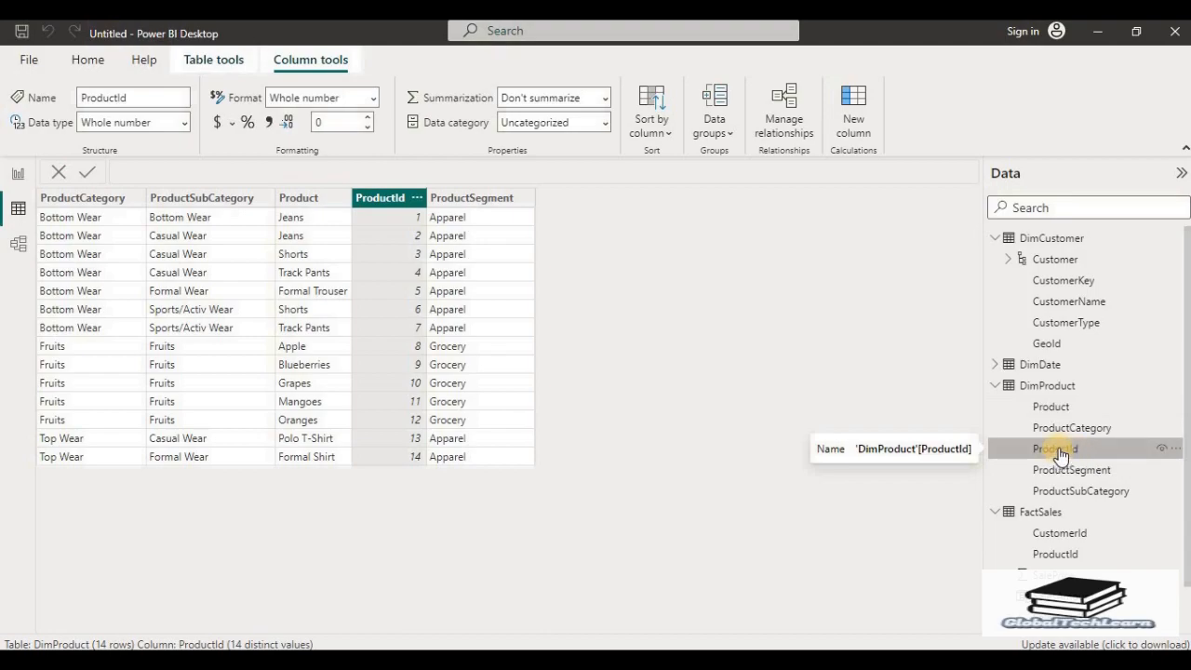
right_click(1059, 453)
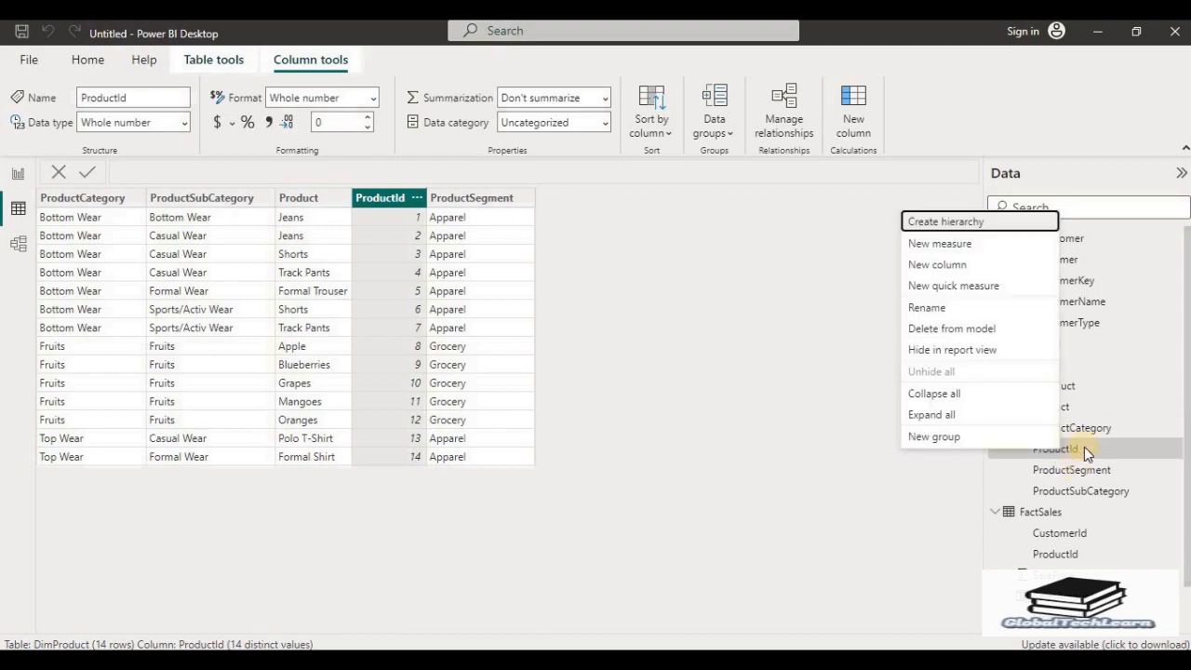
left_click(917, 437)
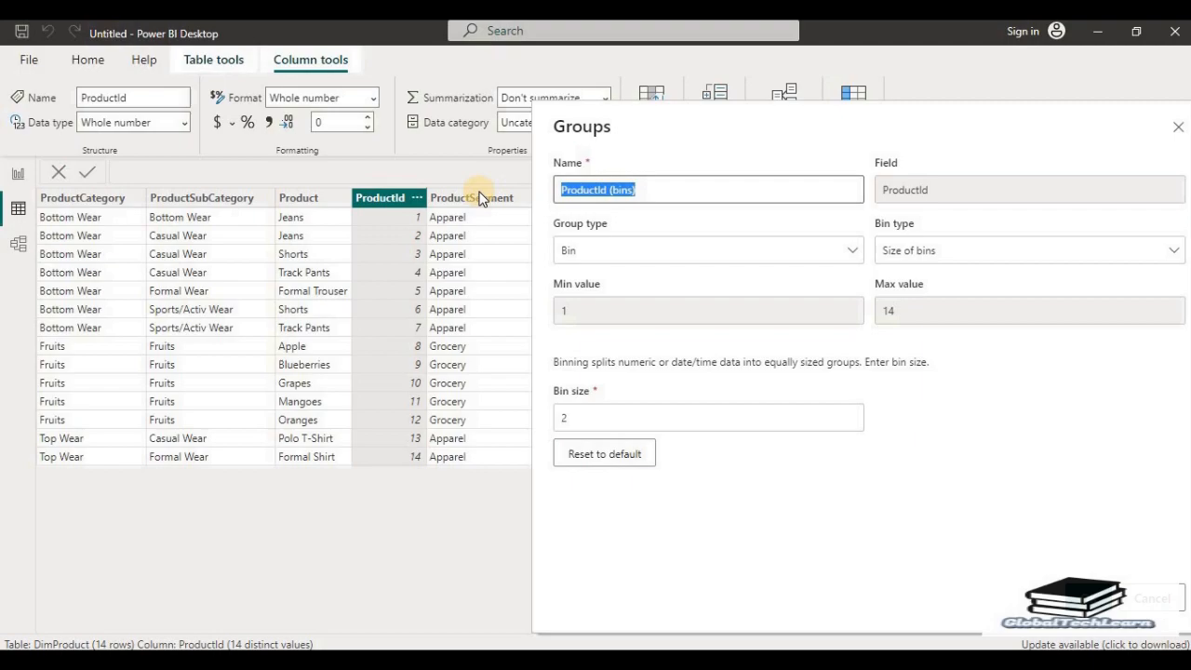
type("p")
key("BackSpace")
type("p")
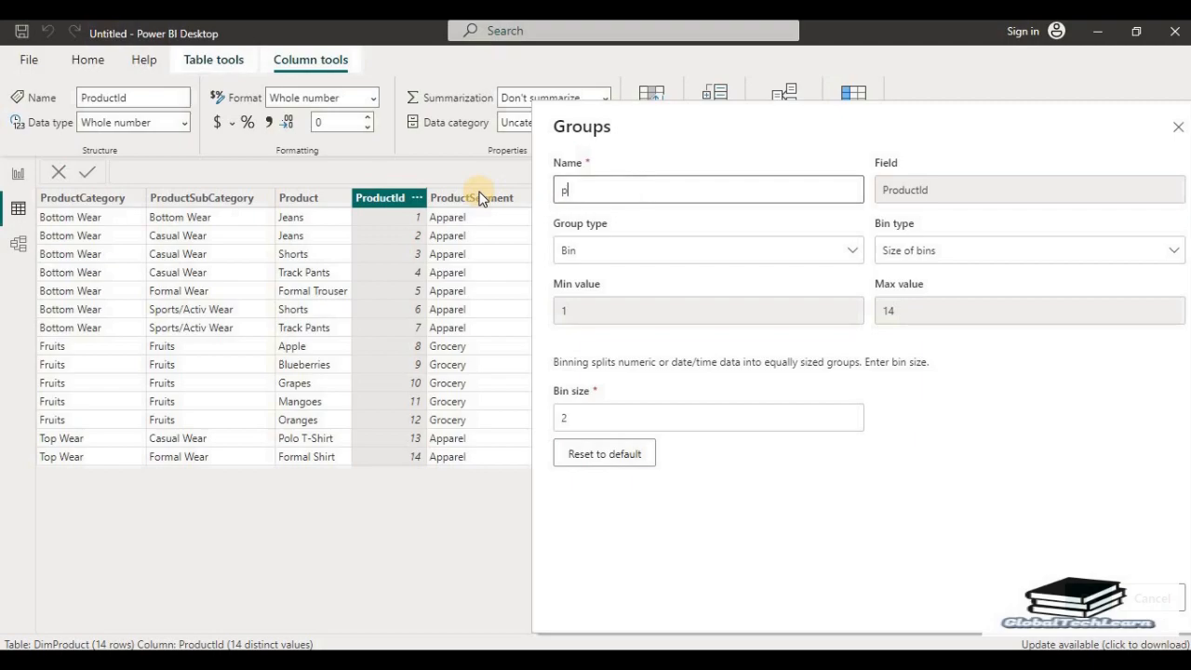
type("tGroup")
left_click(599, 250)
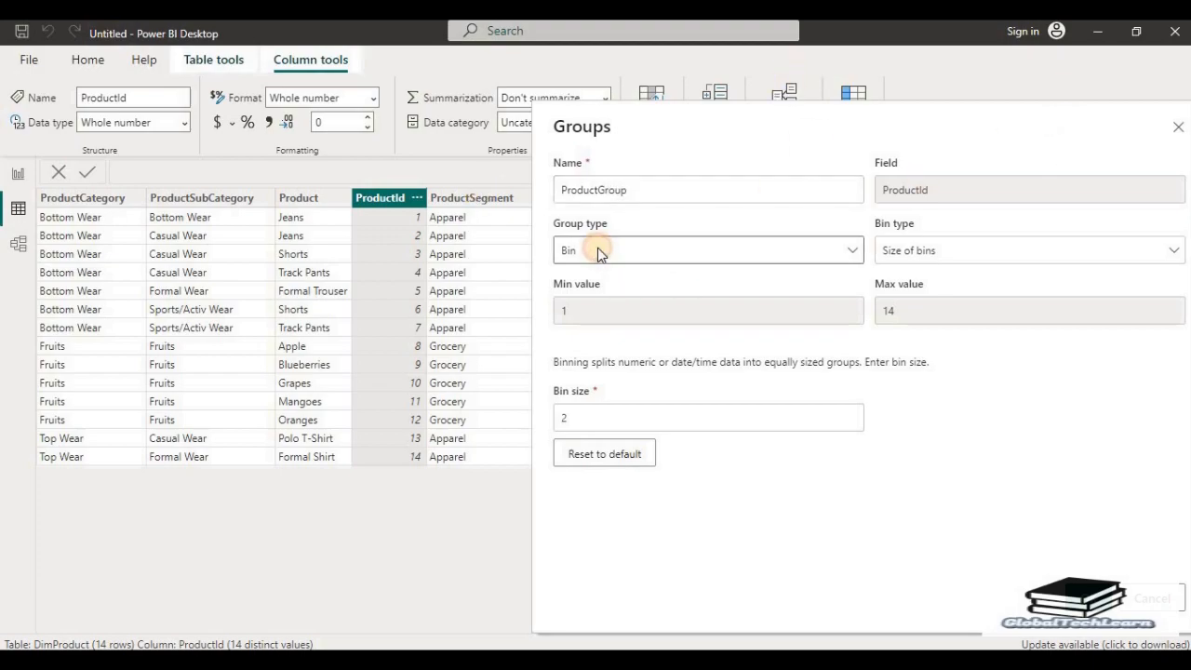
left_click(592, 280)
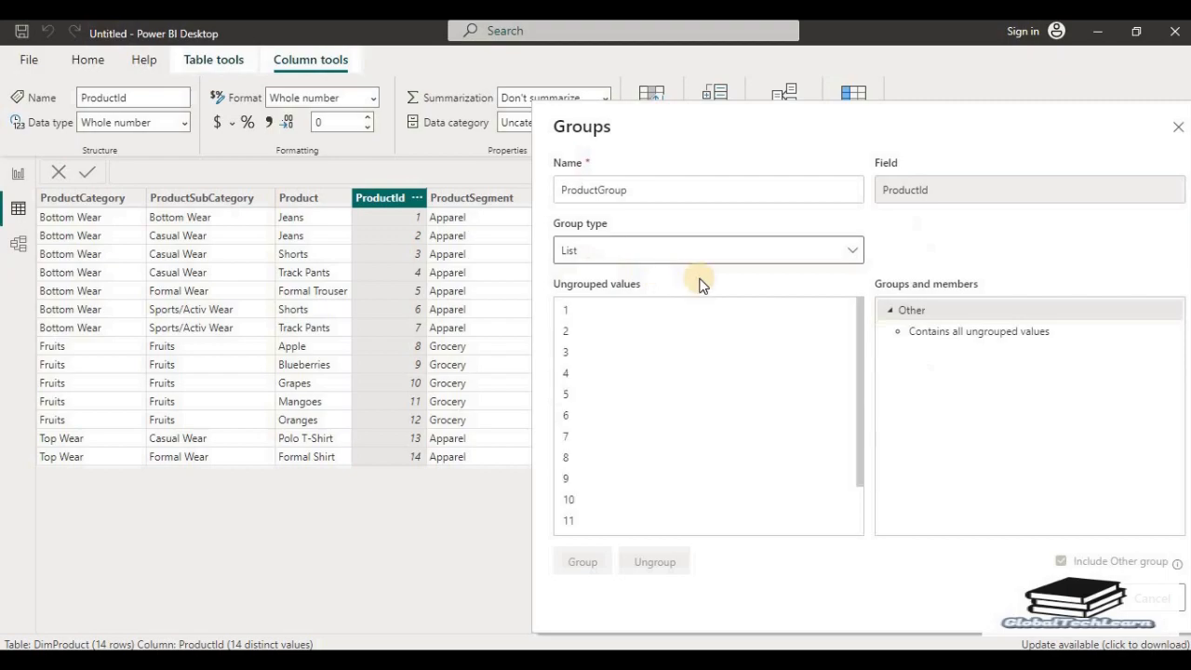
Step: Group ProductId values 1 to 5 and name the group Group1
left_click(604, 312)
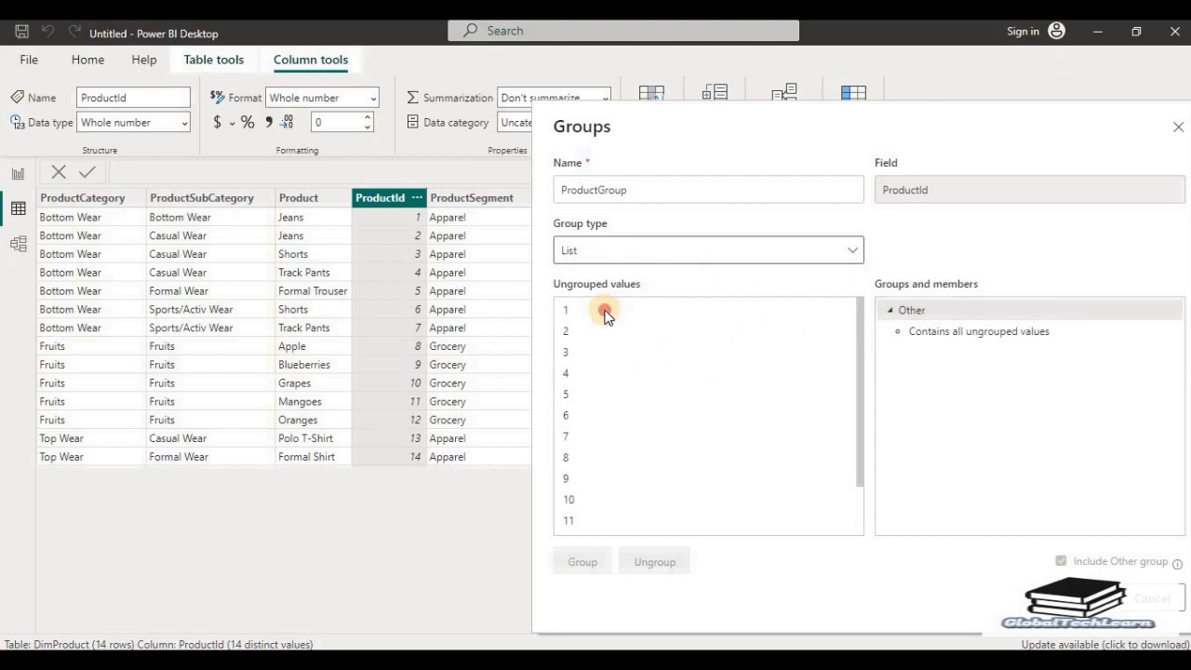
left_click(586, 398, "shift")
left_click(595, 549)
double_click(1015, 310)
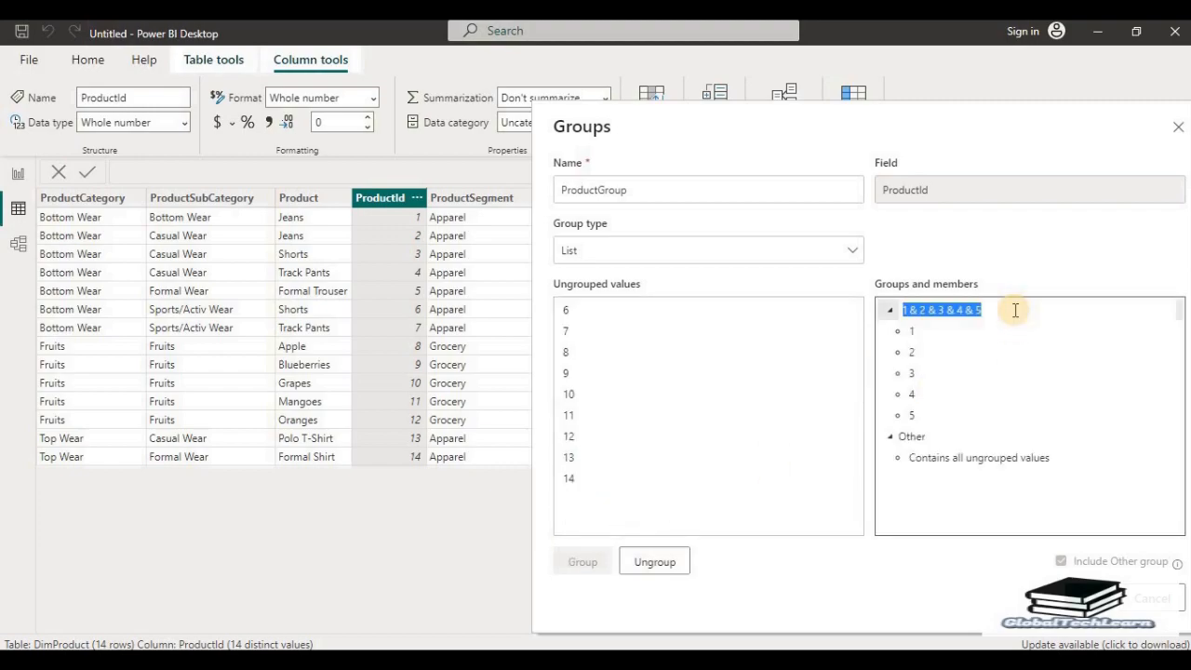
type("Group1")
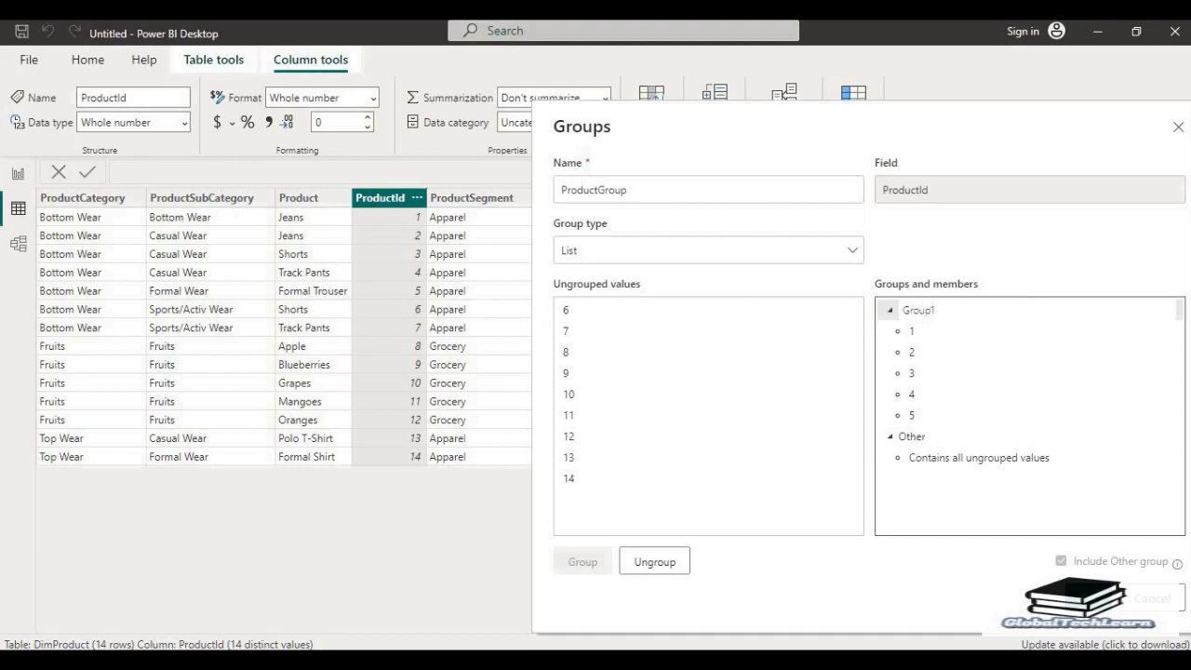
Step: Group ProductId values 6 to 10 and name the group Group2
left_click(592, 309)
left_click(591, 395, "shift")
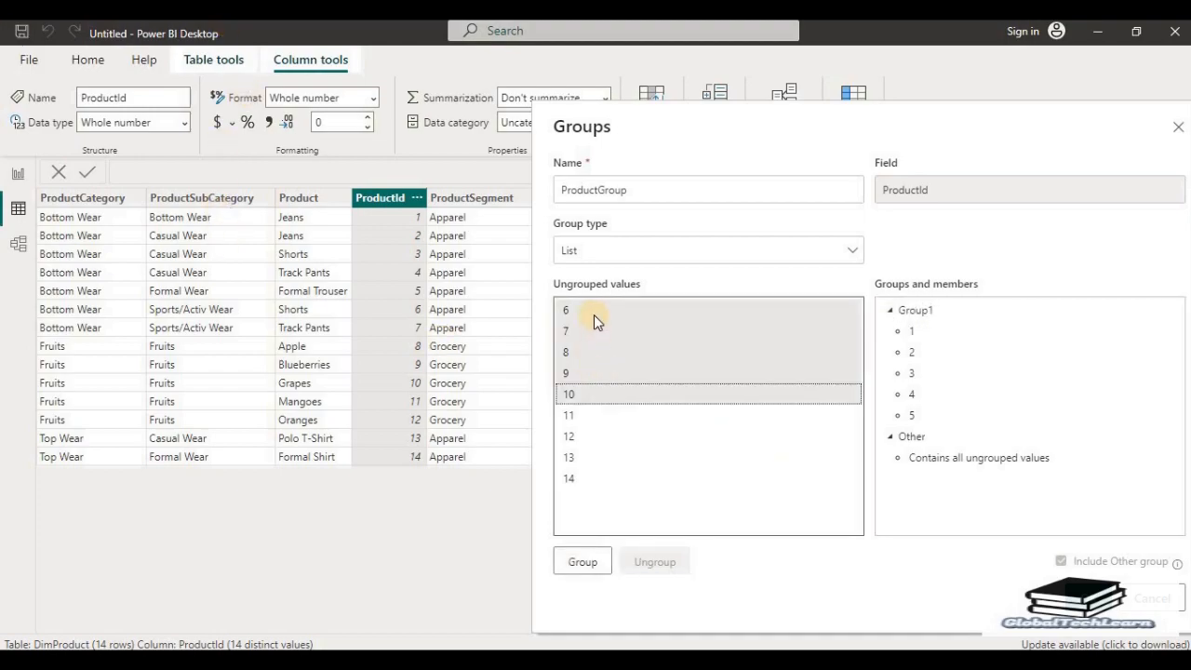
left_click(582, 562)
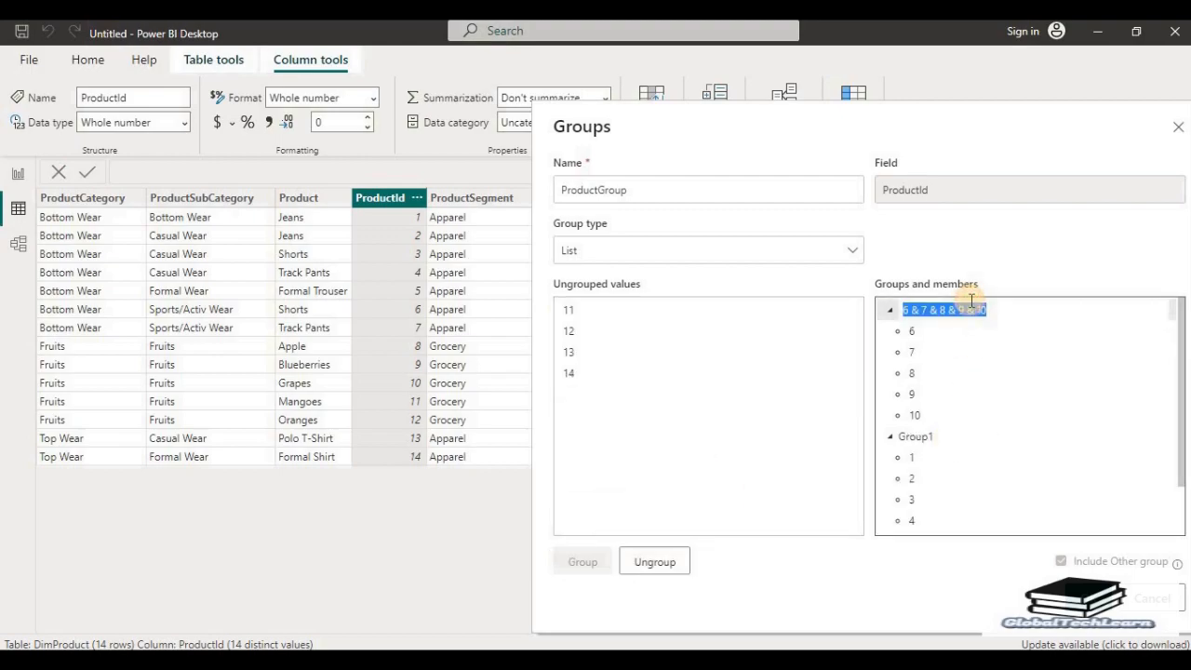
type("Group2")
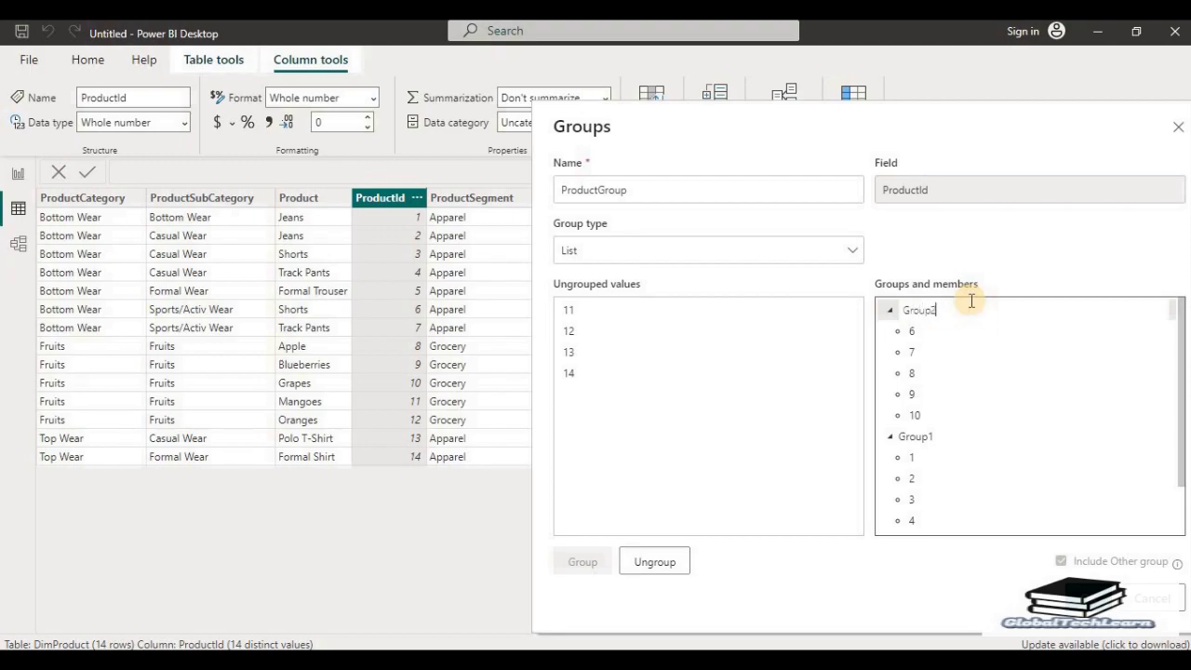
left_click(651, 430)
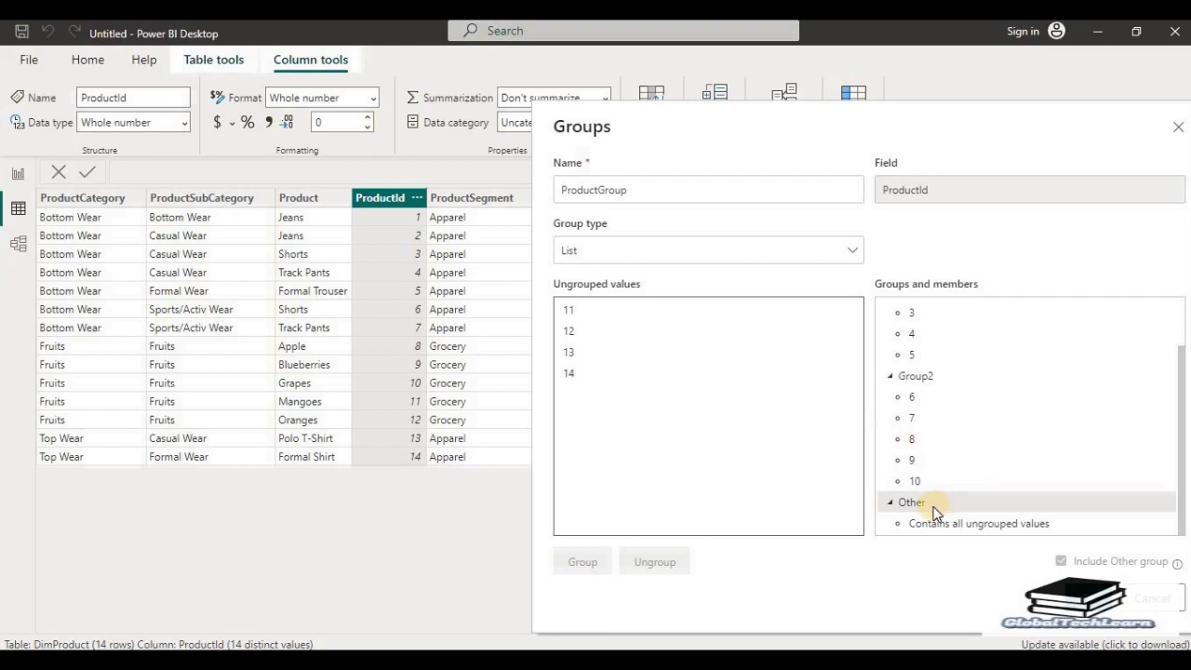
Step: Rename the Other group for the remaining ProductId values to Group3 and create the ProductGroup column
double_click(934, 507)
type("Group3")
left_click(705, 493)
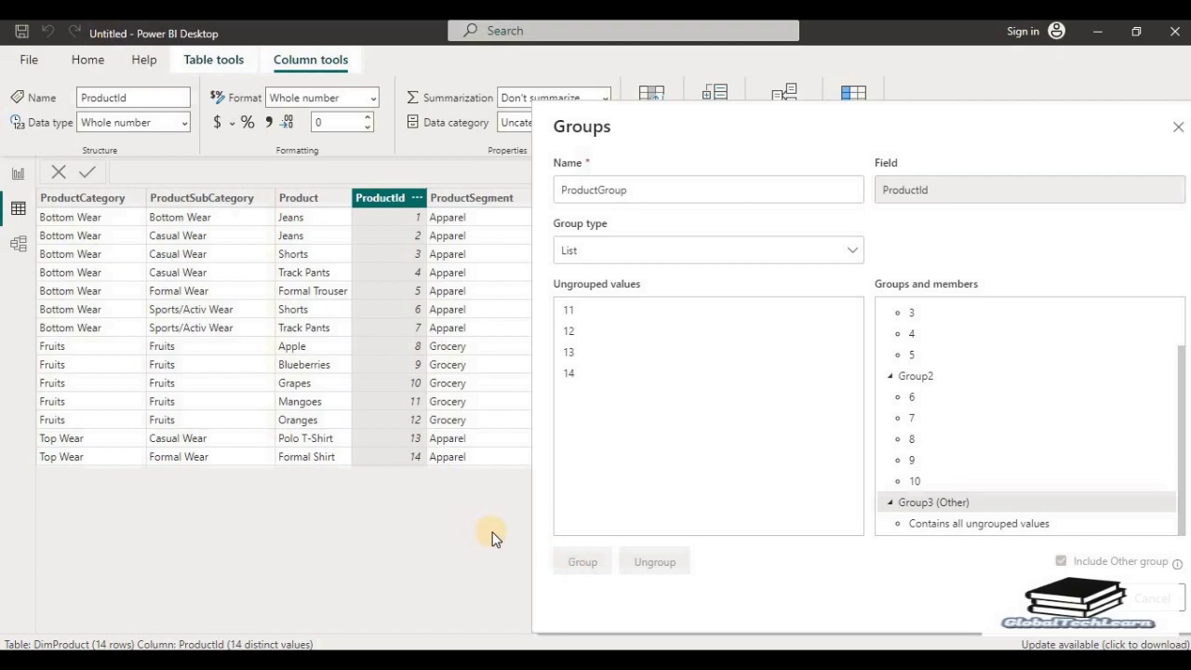
key("Return")
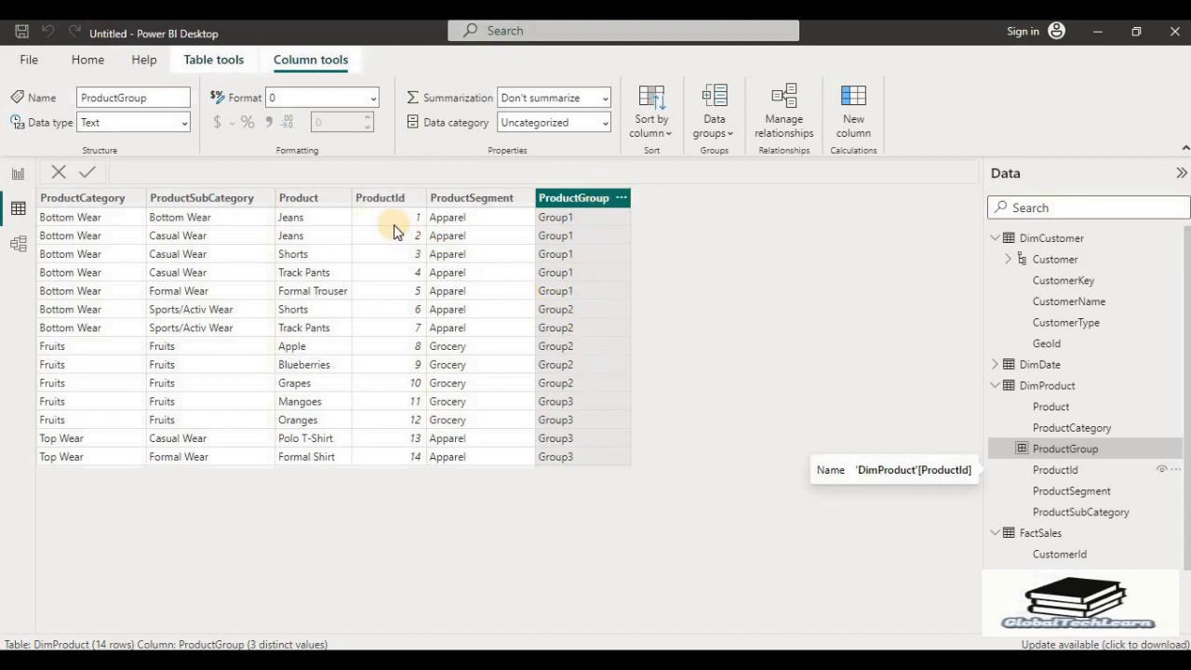
left_click(385, 269)
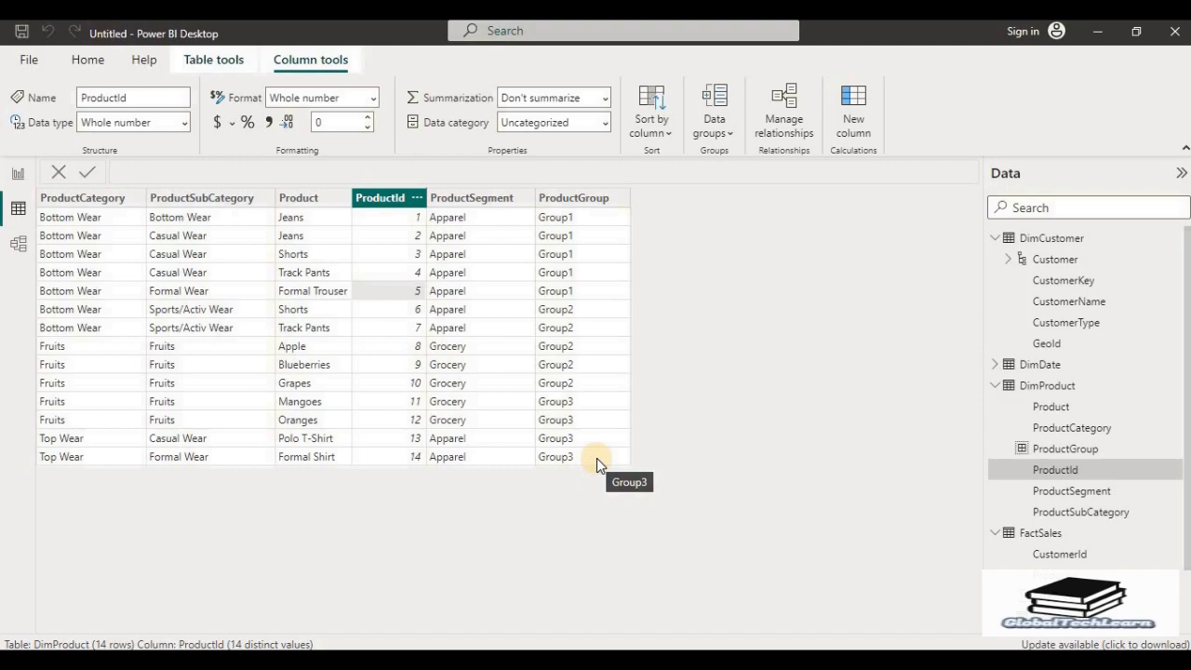
Step: Examine the storage mode of the DimCustomer, FactSales and DimProduct tables in the model view's advanced properties
left_click(20, 251)
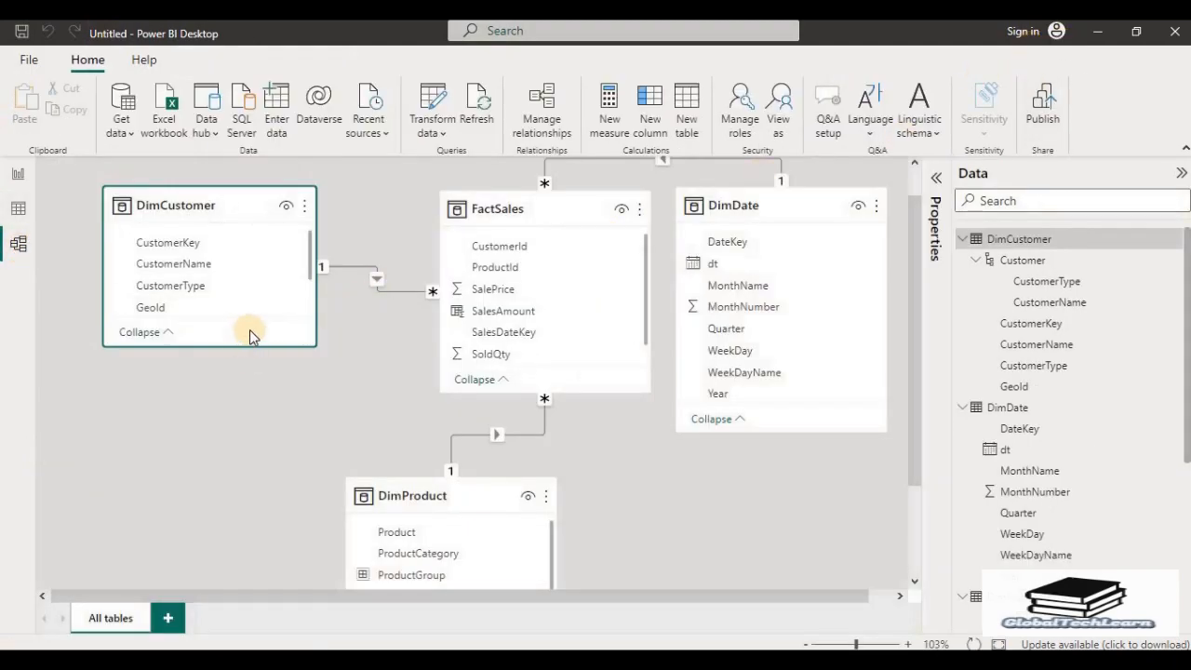
left_click(937, 183)
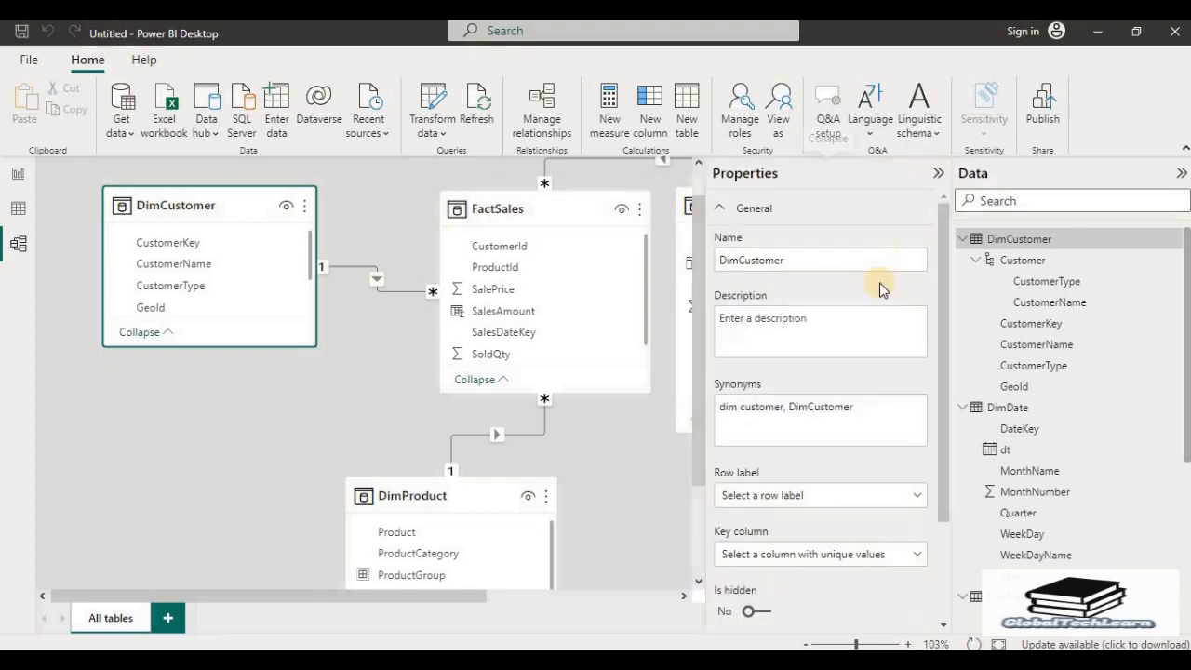
scroll(851, 363, "down", 3)
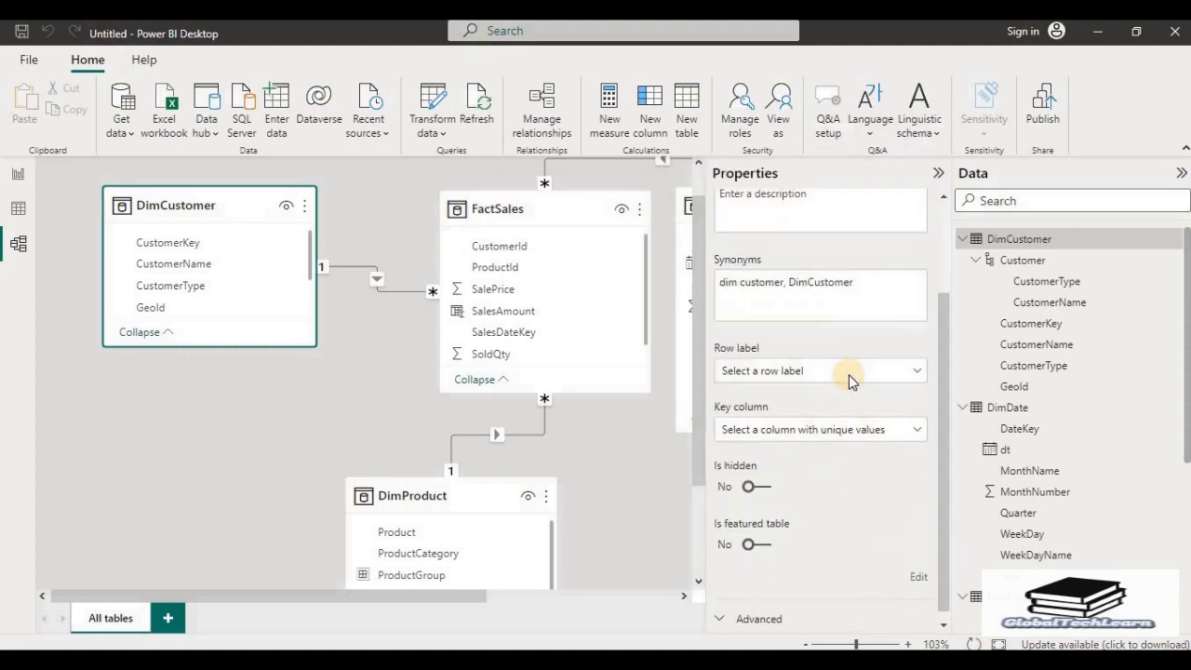
left_click(718, 609)
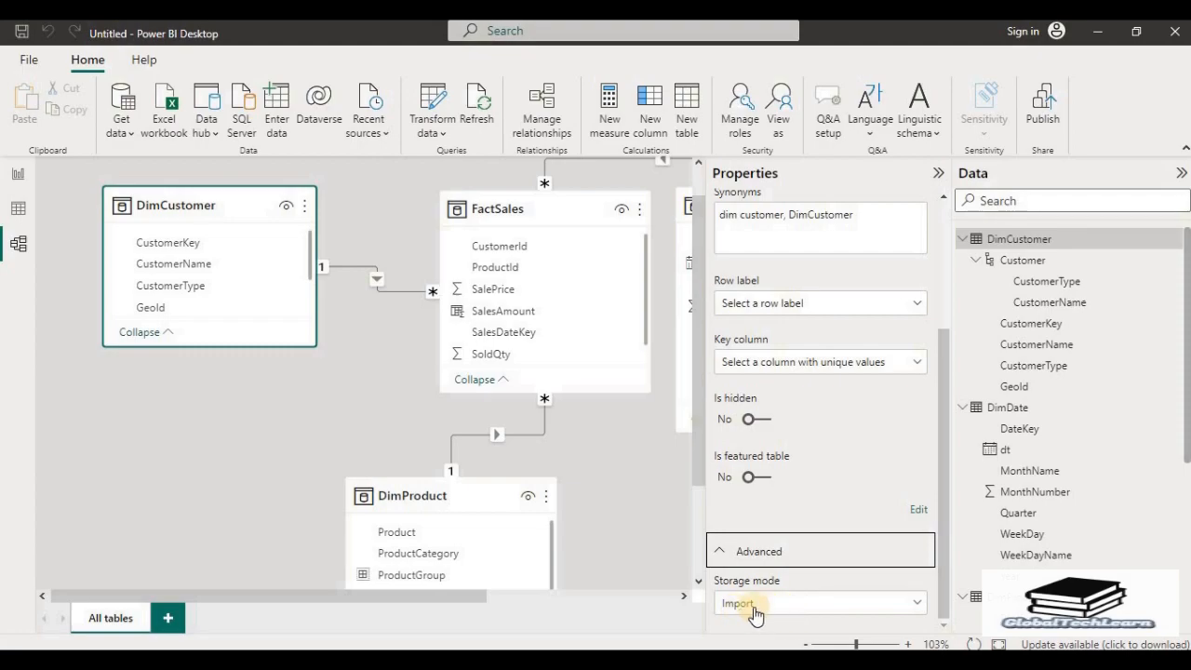
left_click(520, 211)
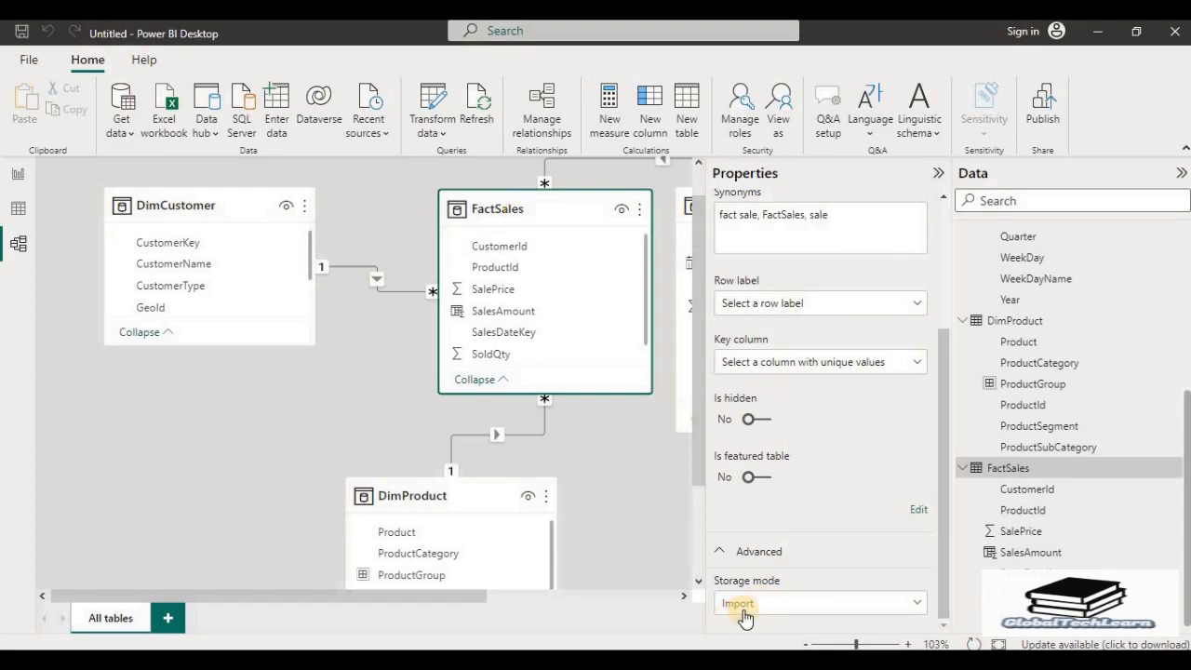
left_click(423, 496)
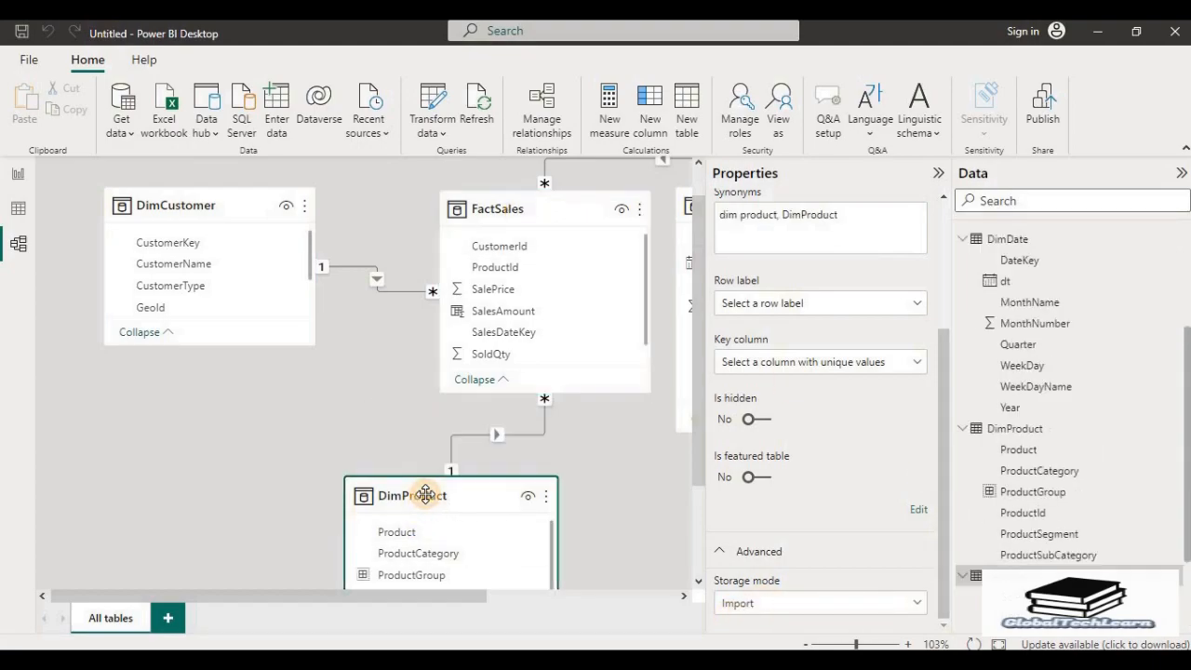
Step: Try to change DimProduct's storage mode to DirectQuery
left_click(787, 604)
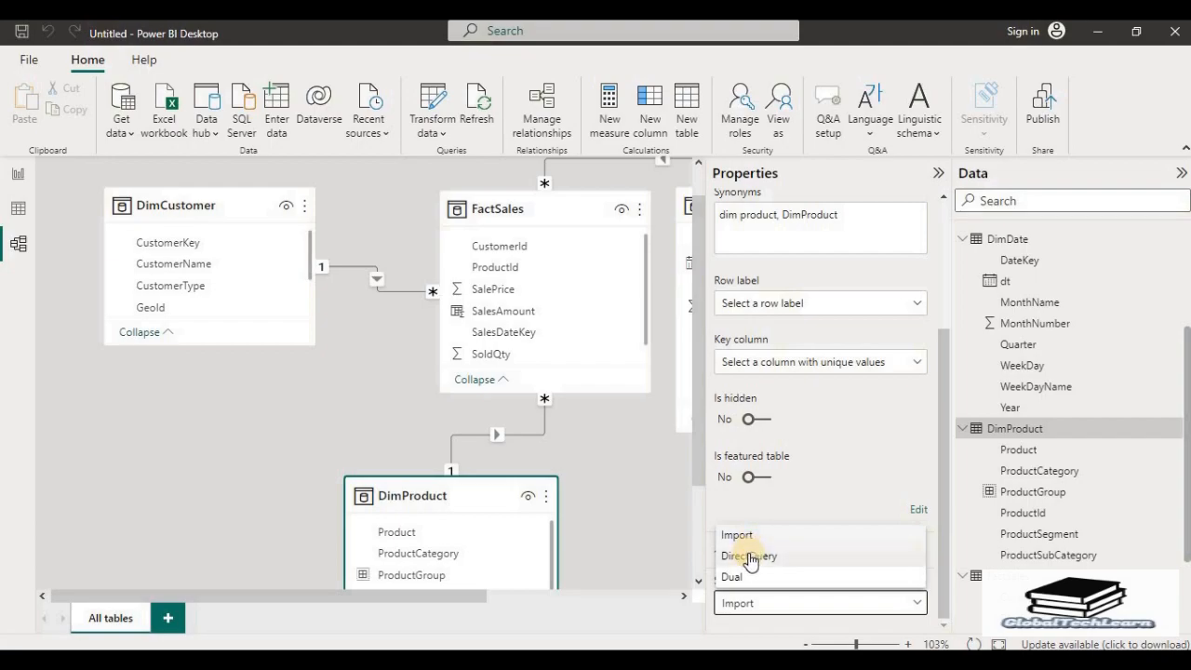
left_click(750, 555)
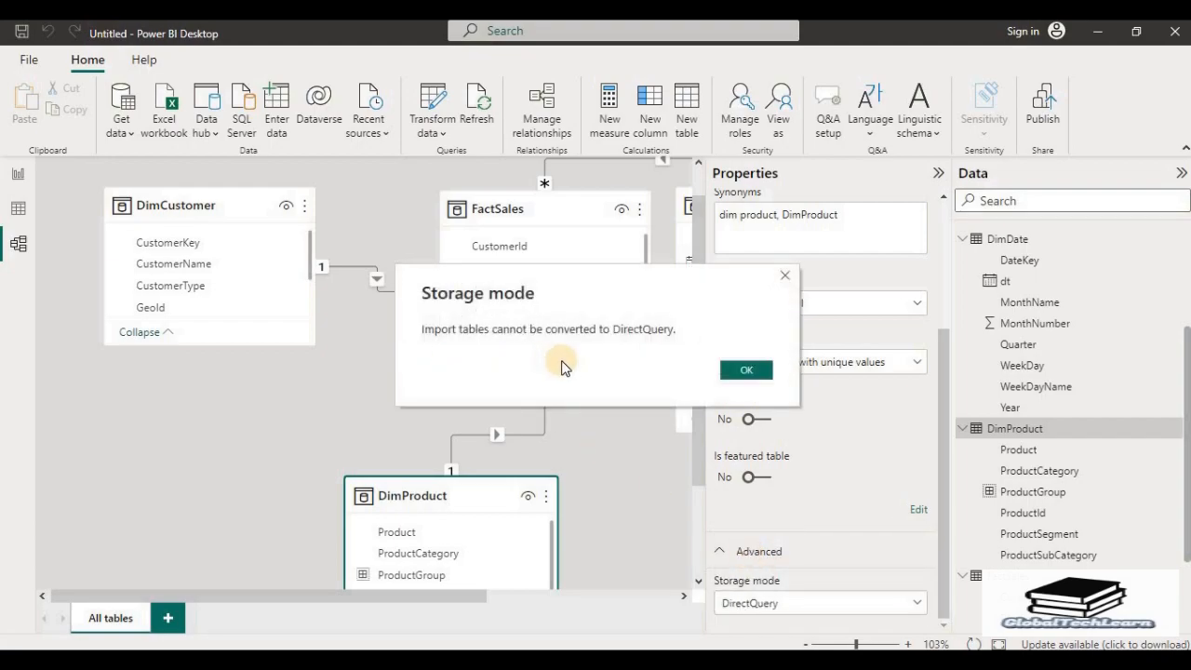
left_click(747, 372)
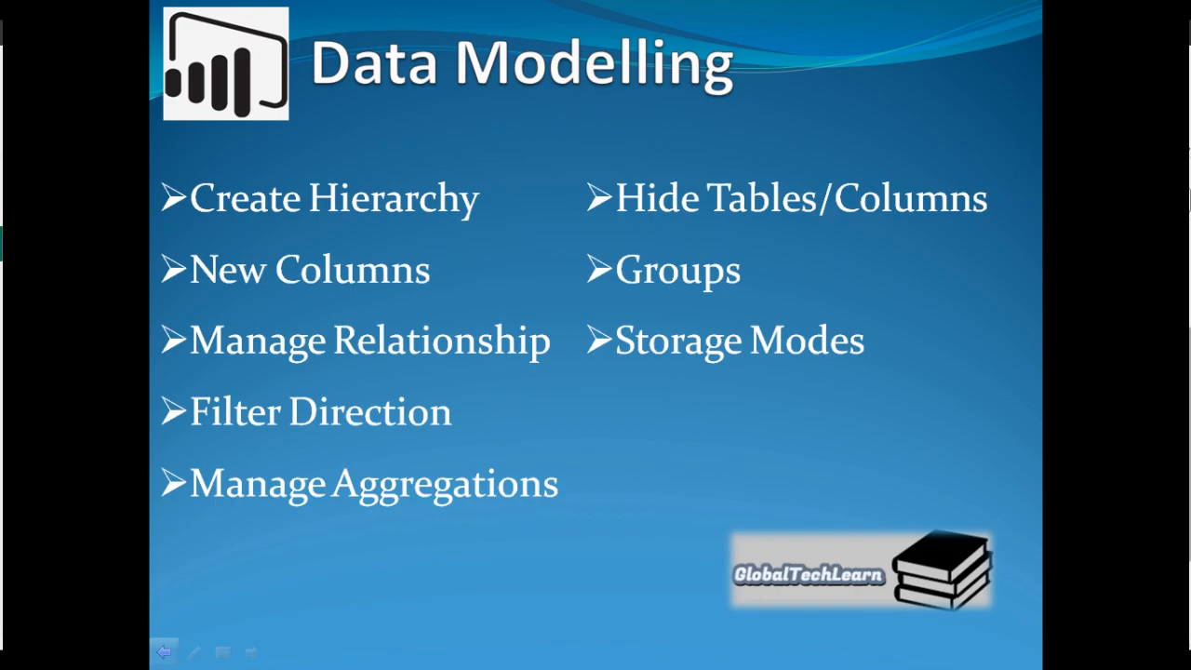
key("Right")
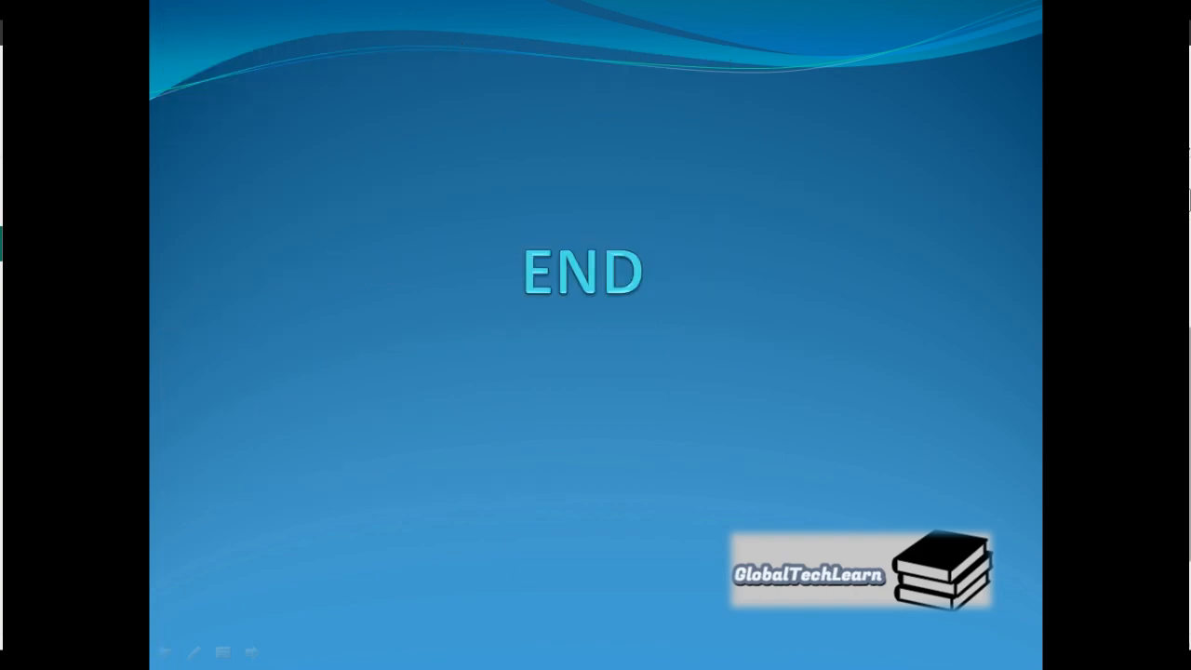